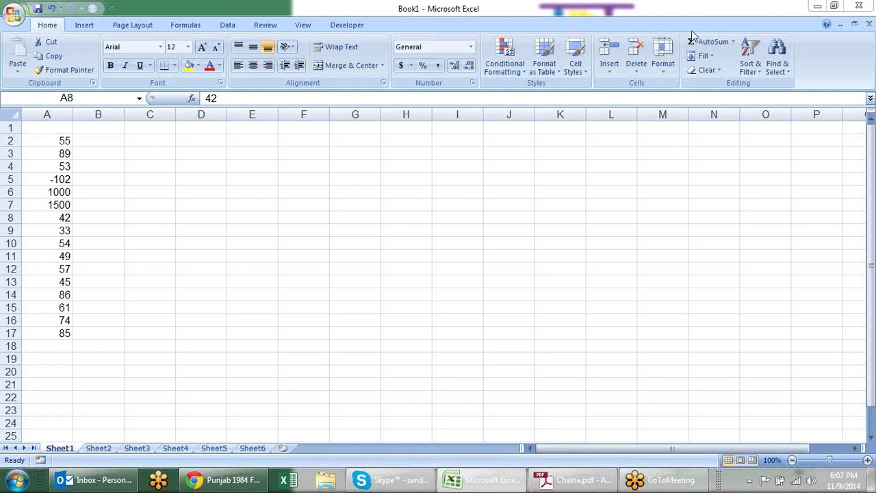
# Browse the Format Cells number categories, including Number, and close it keeping General.
pyautogui.click(167, 176)
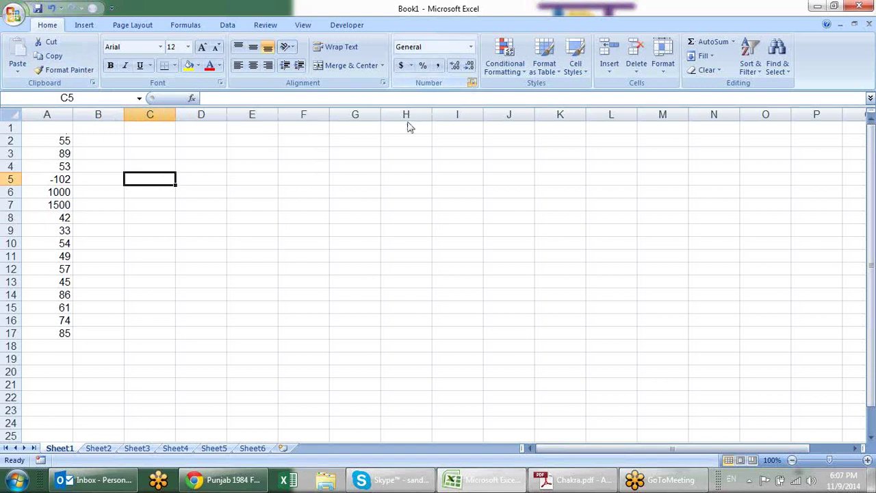
pyautogui.hotkey('ctrl', '1')
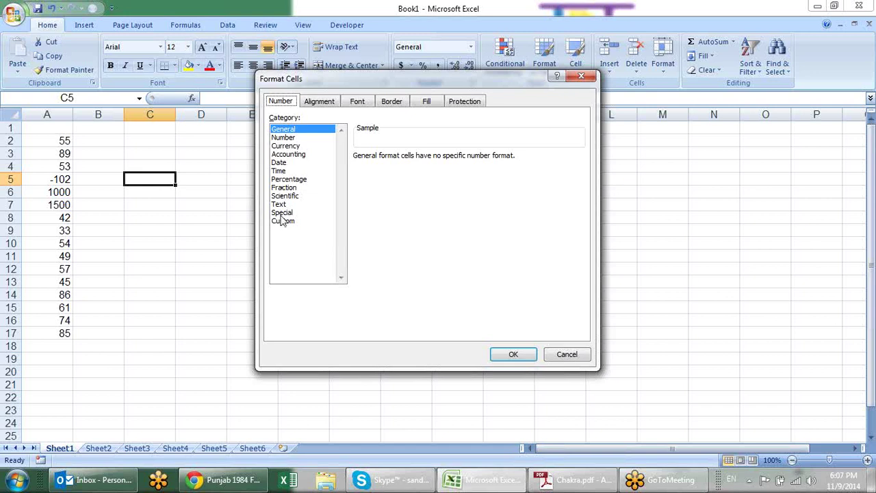
pyautogui.moveTo(282, 220); pyautogui.dragTo(286, 136)
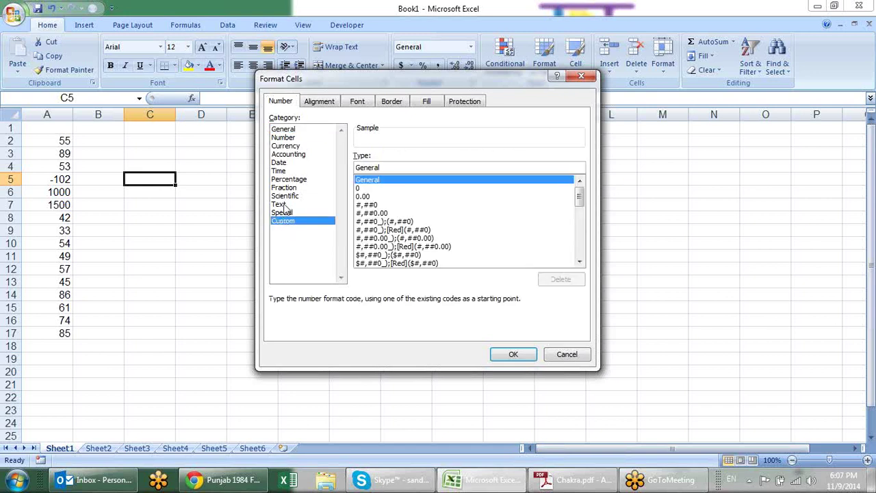
pyautogui.click(301, 139)
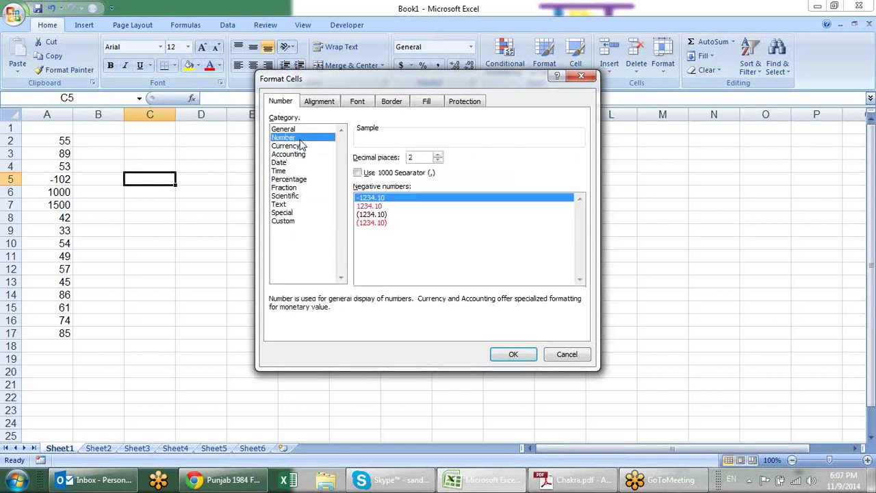
pyautogui.click(293, 130)
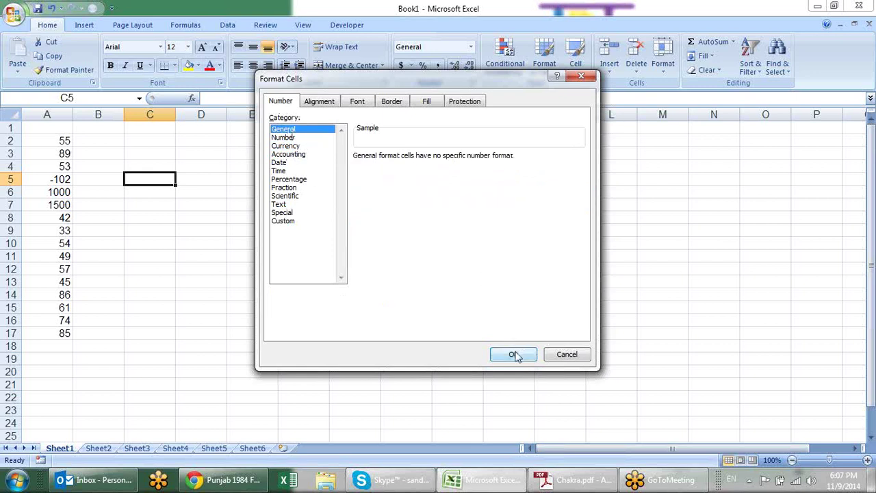
pyautogui.click(514, 354)
pyautogui.click(234, 152)
pyautogui.click(219, 178)
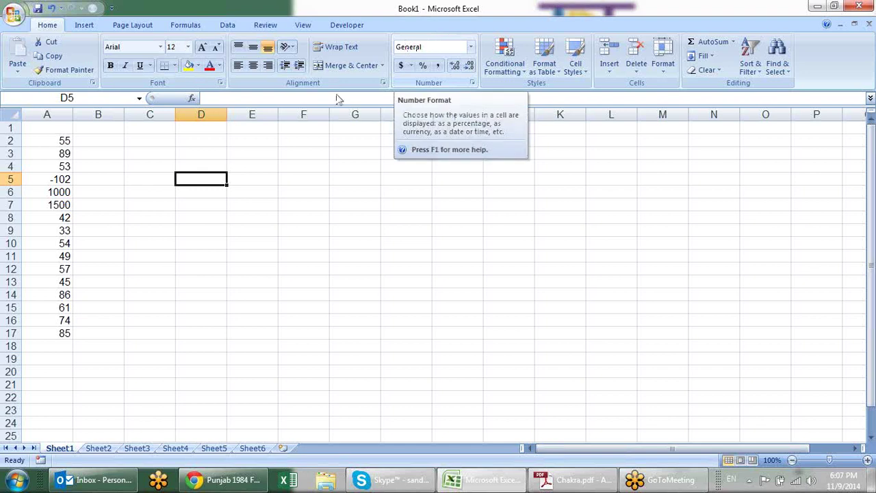
pyautogui.click(472, 46)
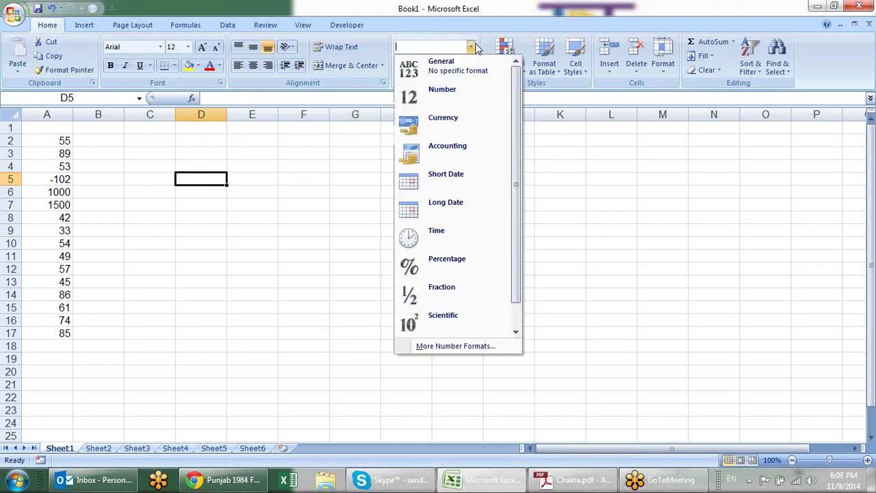
pyautogui.click(651, 164)
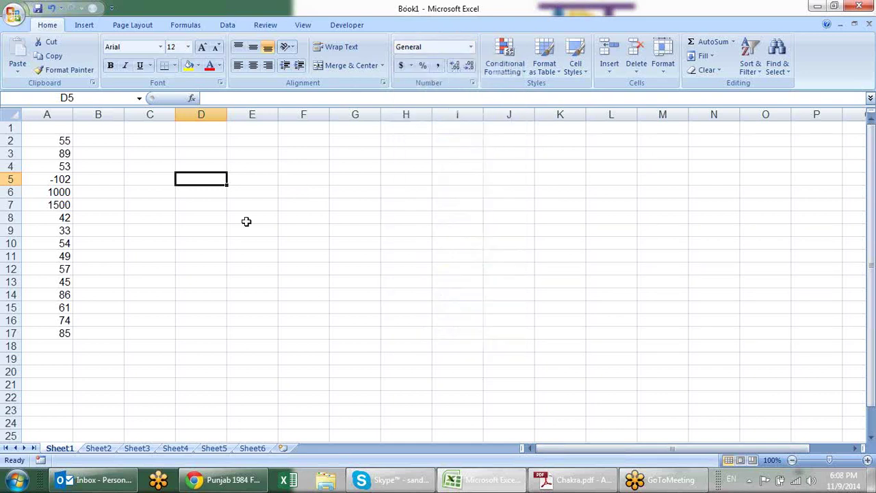
pyautogui.click(241, 166)
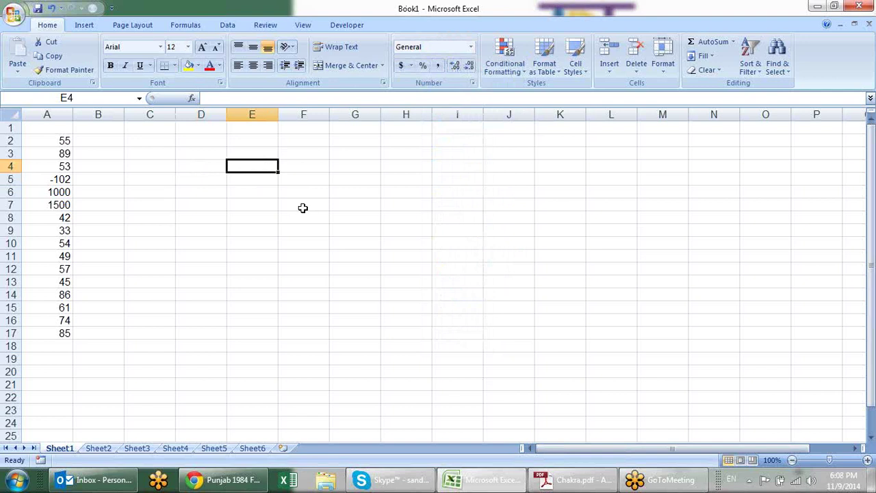
pyautogui.write('10')
pyautogui.press('Return')
pyautogui.write('atere')
pyautogui.press('Return')
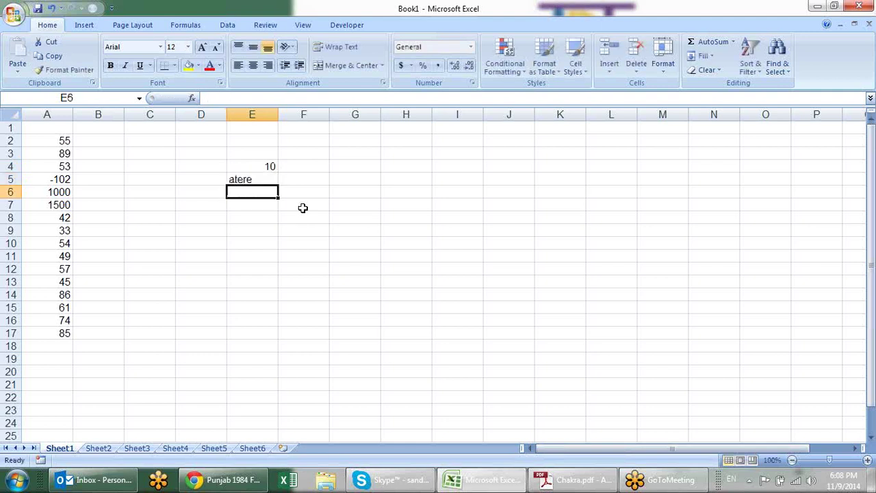
pyautogui.hotkey('ctrl', ';')
pyautogui.press('Return')
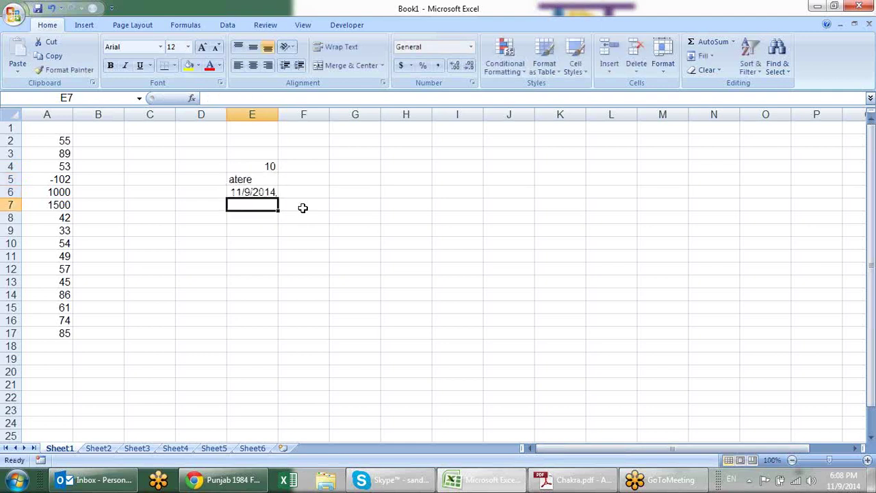
pyautogui.press('Up')
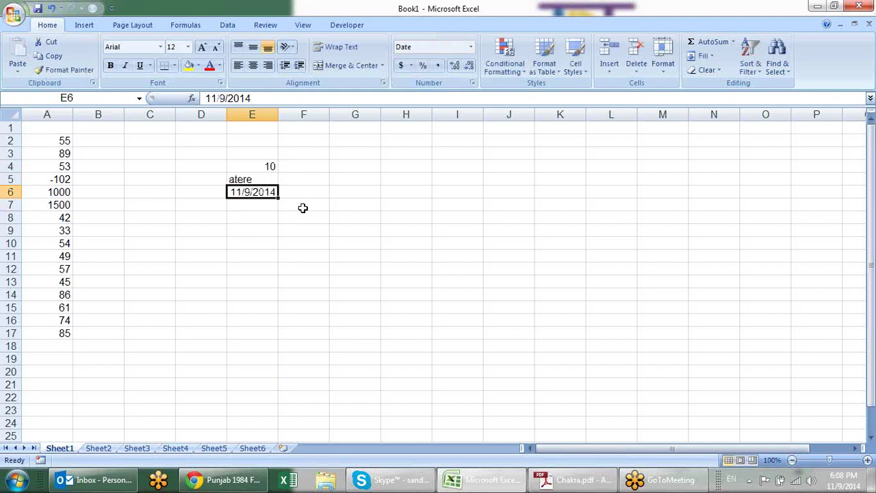
pyautogui.press('Up')
pyautogui.press('Up')
pyautogui.hotkey('shift', 'Down')
pyautogui.hotkey('shift', 'Down')
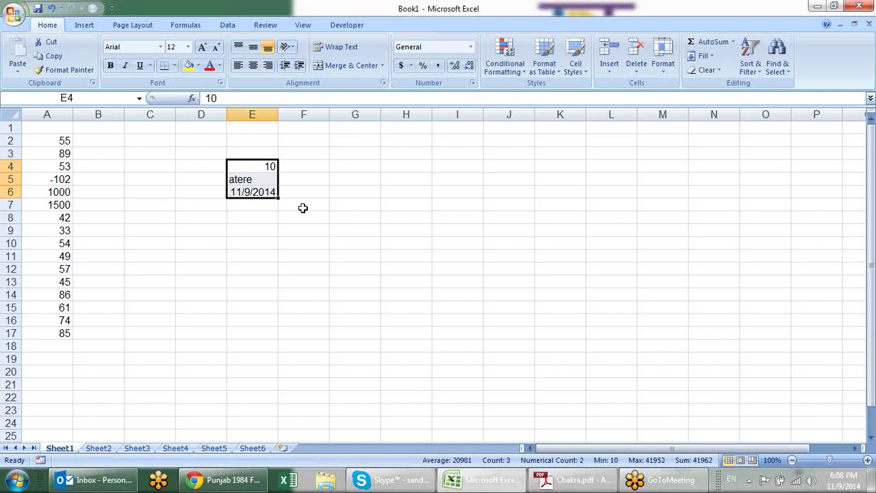
pyautogui.press('Delete')
pyautogui.press('Down')
pyautogui.press('Up')
pyautogui.press('Left')
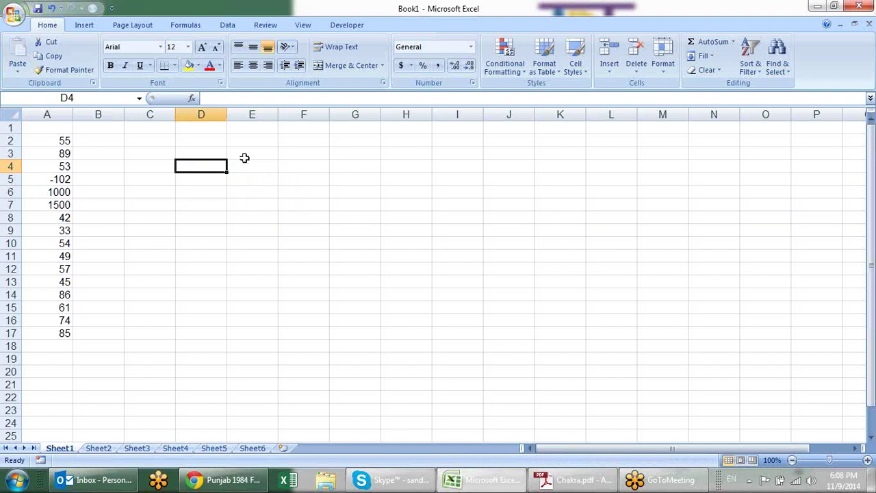
# Give A2:A17 the Number format with 3 decimal places.
pyautogui.click(51, 136)
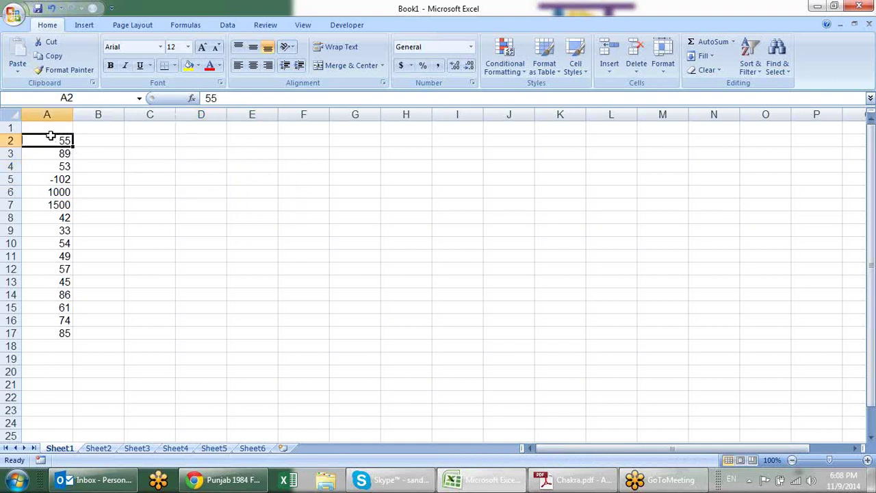
pyautogui.hotkey('ctrl', 'shift', 'Down')
pyautogui.click(471, 82)
pyautogui.click(300, 138)
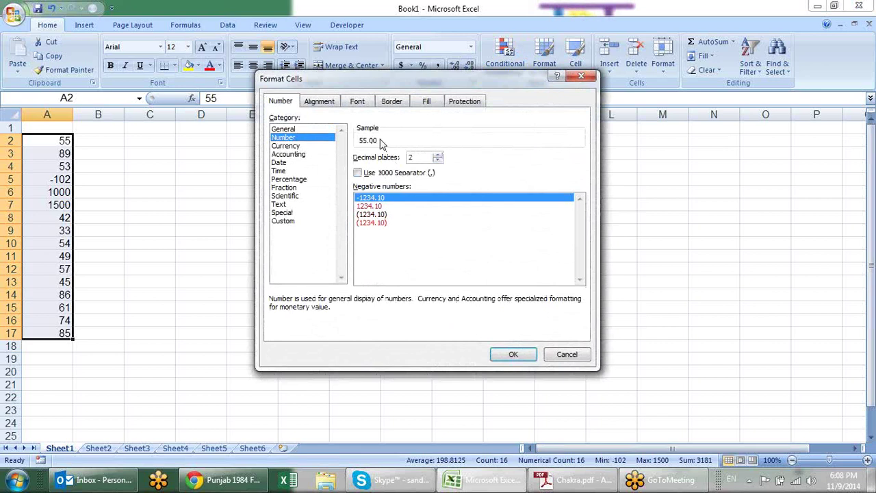
pyautogui.click(438, 155)
pyautogui.click(510, 355)
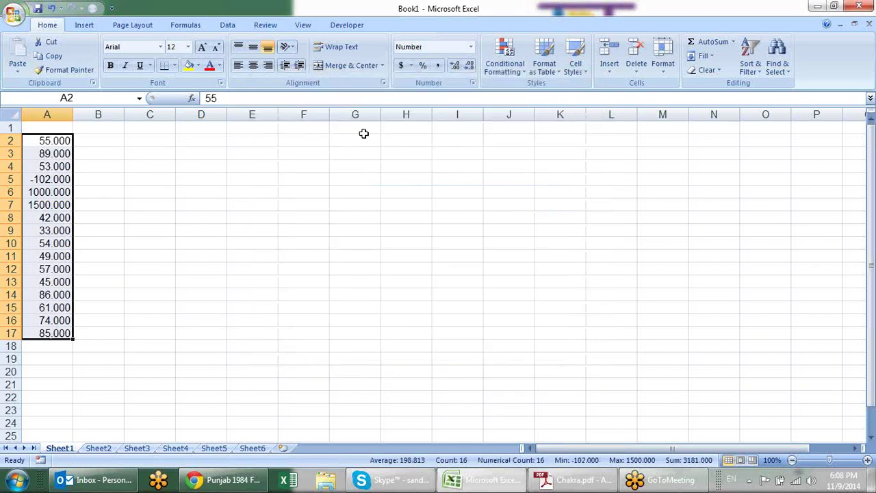
# Add the 1000 separator to the column A numbers.
pyautogui.click(472, 82)
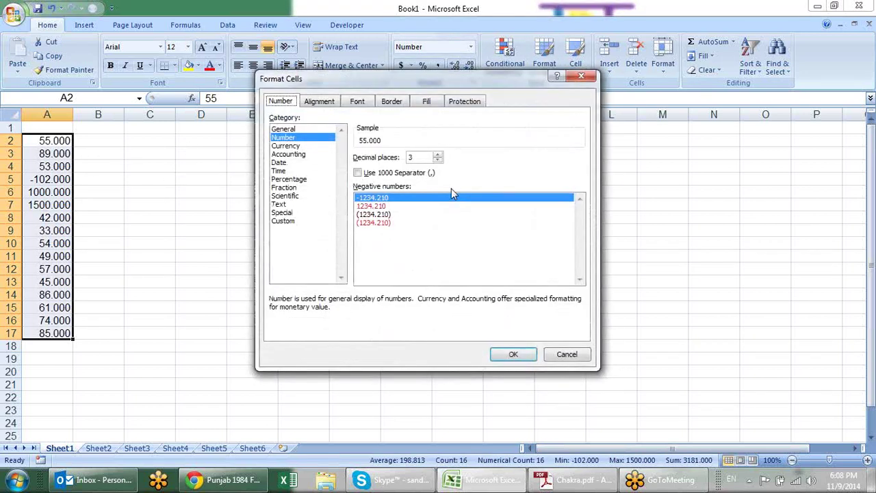
pyautogui.click(375, 180)
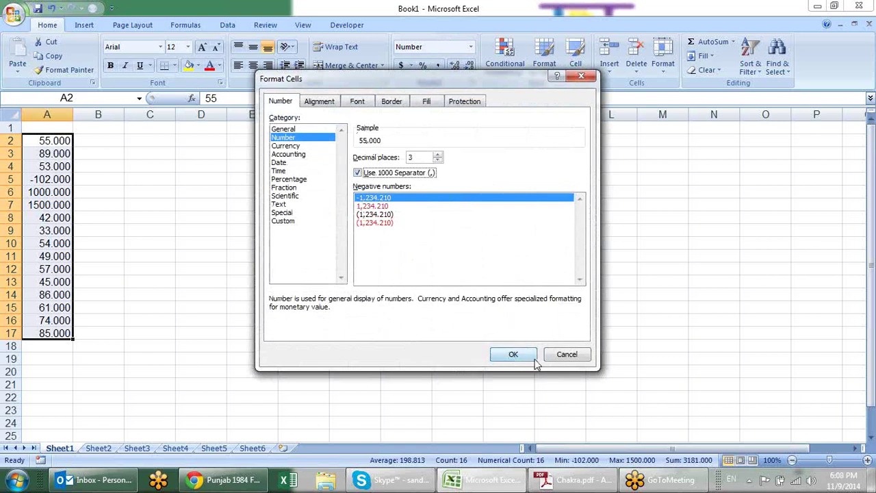
pyautogui.click(535, 361)
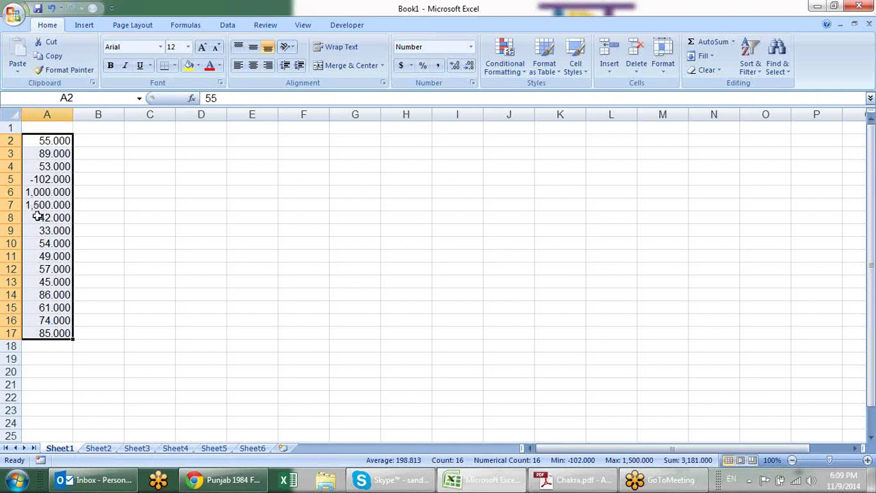
# Try the red and the parenthesized display styles for negative numbers in column A.
pyautogui.click(471, 83)
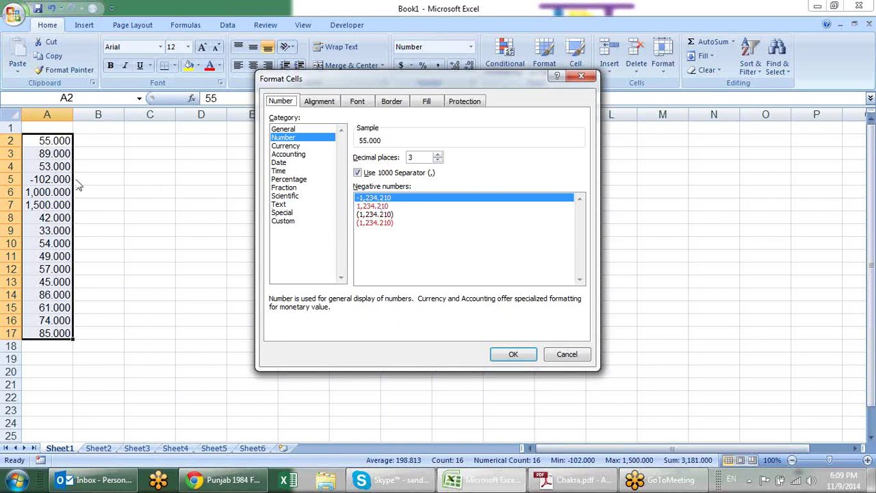
pyautogui.click(390, 206)
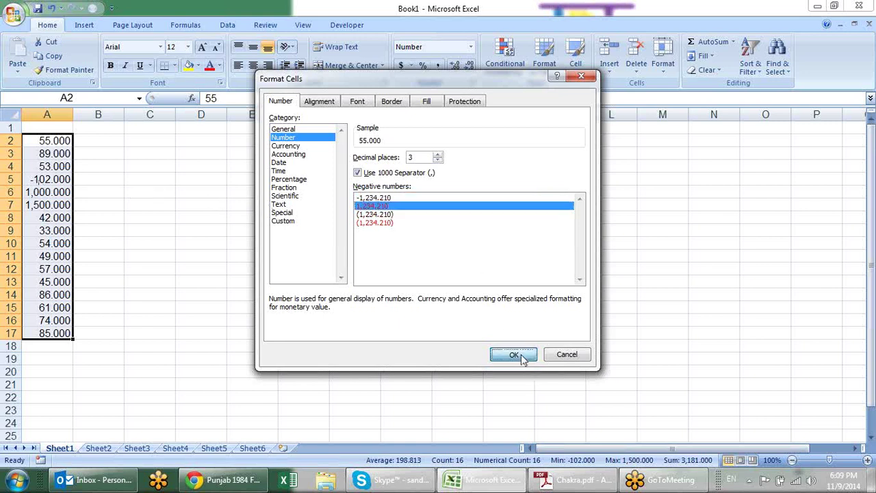
pyautogui.click(514, 354)
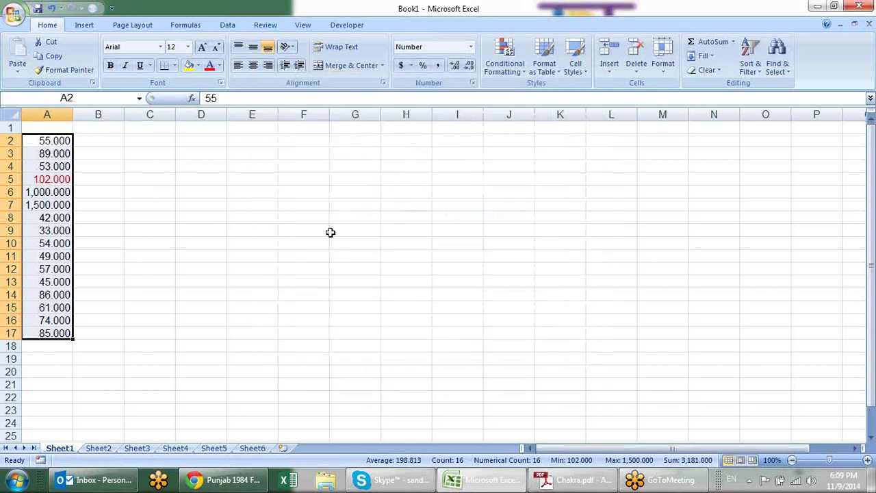
pyautogui.hotkey('ctrl', '1')
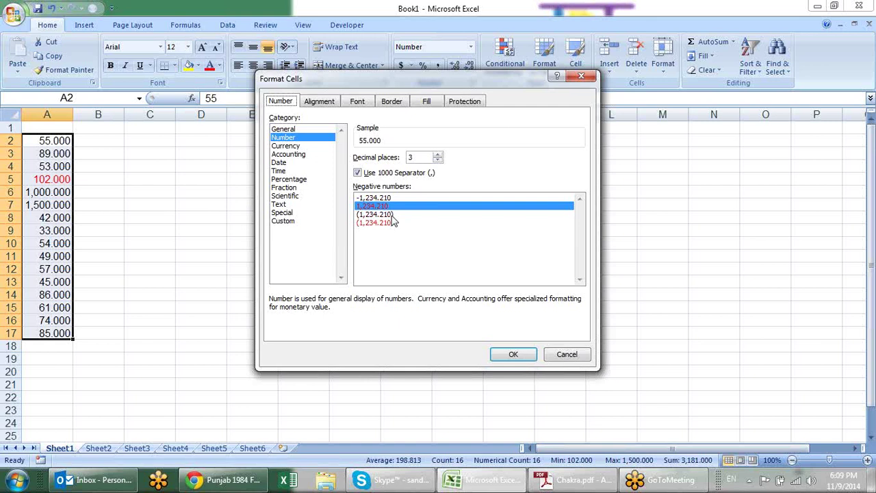
pyautogui.click(392, 216)
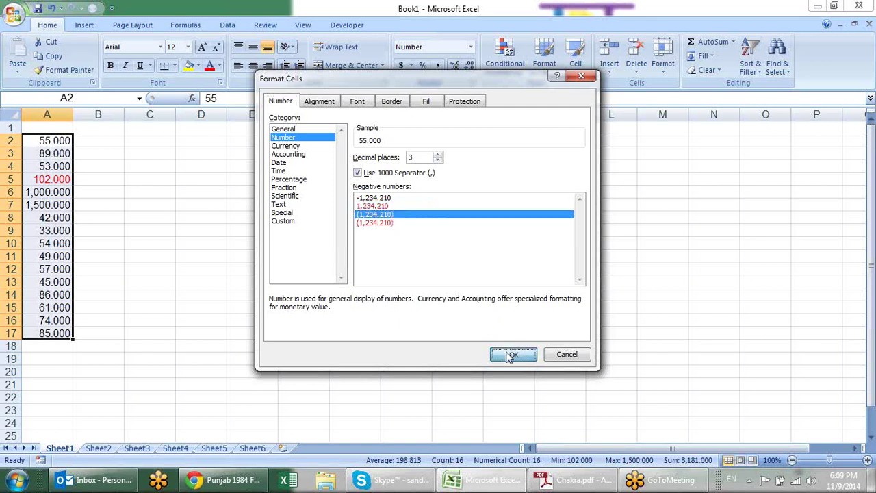
pyautogui.click(514, 354)
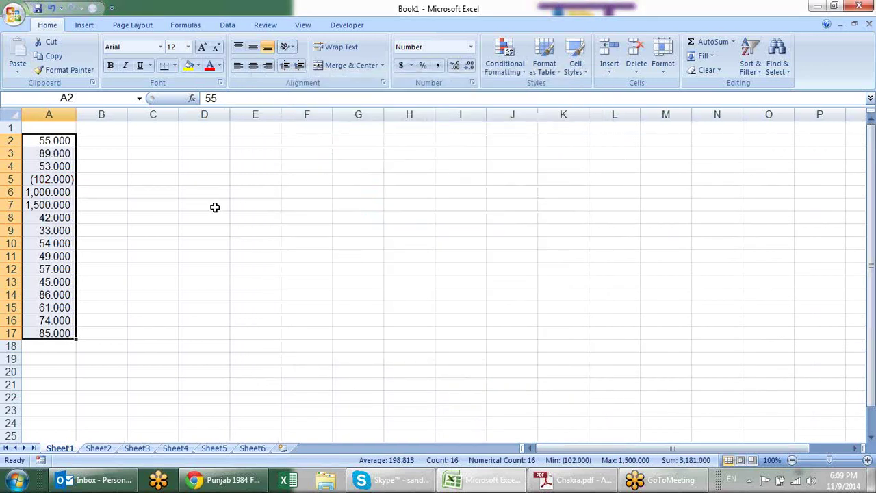
# Show negatives in red parentheses, then choose the -1,234.210 minus-sign style in Format Cells.
pyautogui.hotkey('ctrl', '1')
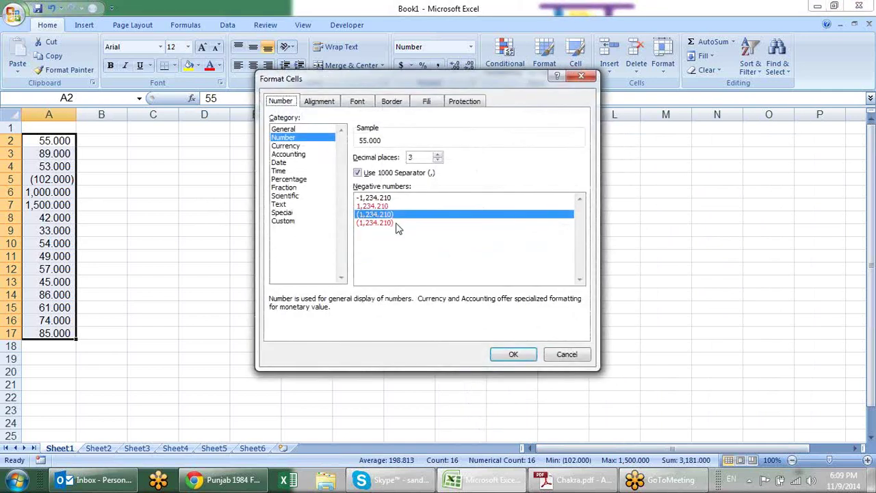
pyautogui.click(396, 223)
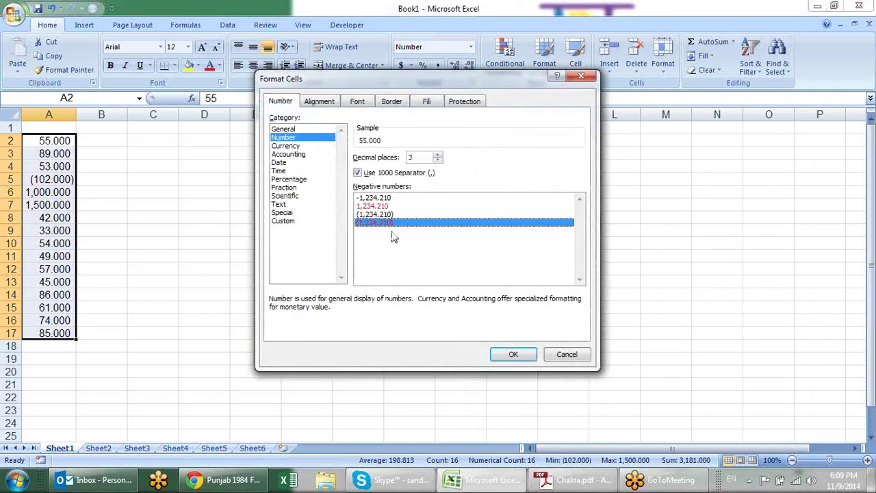
pyautogui.click(512, 354)
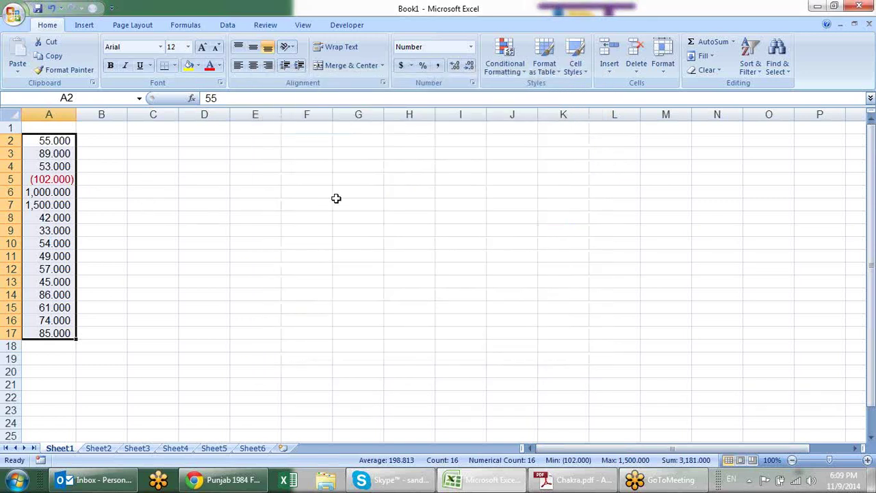
pyautogui.hotkey('ctrl', '1')
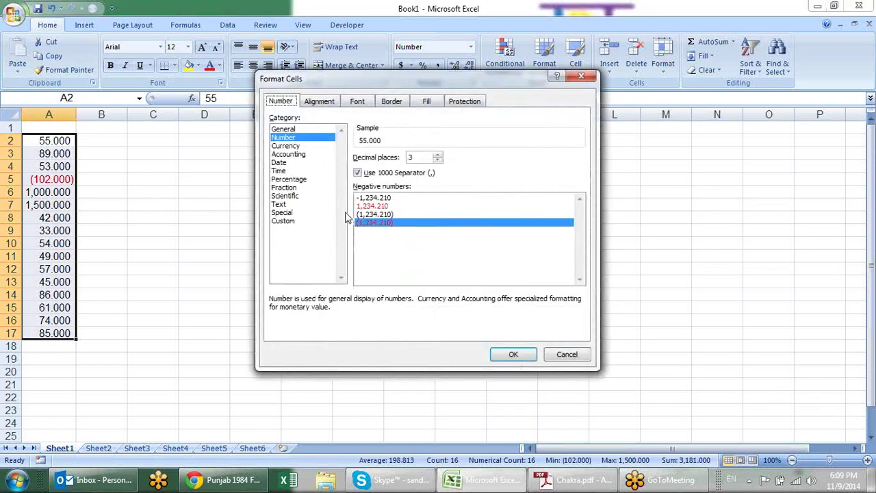
pyautogui.click(383, 199)
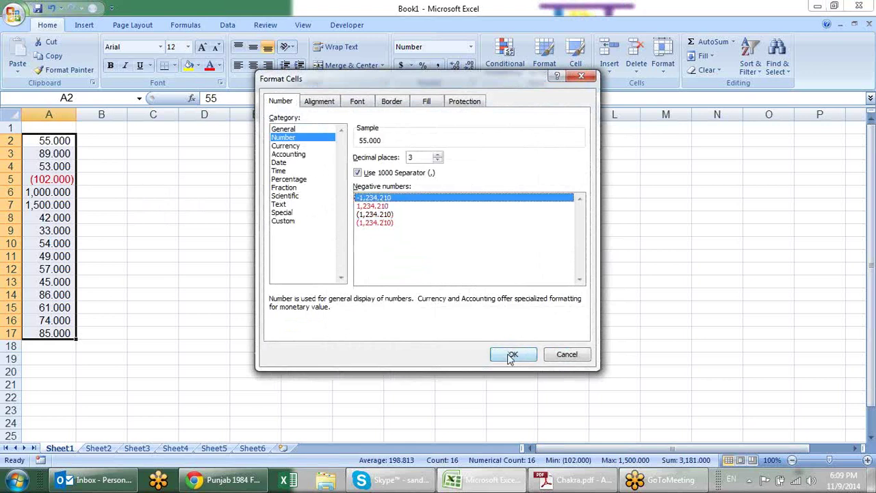
# Switch column A to Currency format and try the Australian dollar symbol.
pyautogui.click(301, 146)
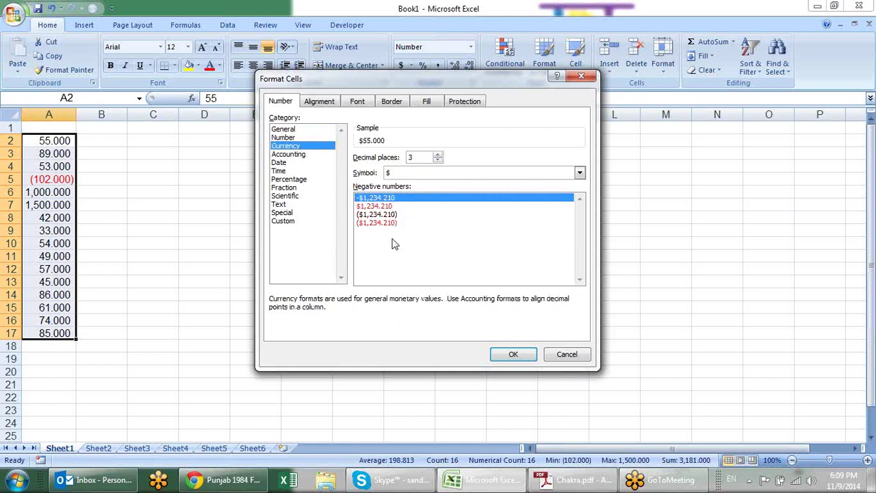
pyautogui.click(578, 175)
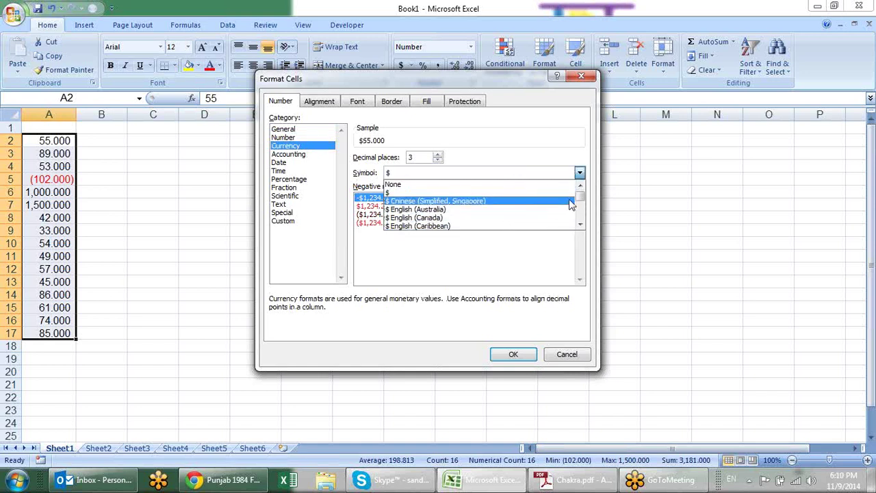
pyautogui.scroll(-5, 579, 196)
pyautogui.click(580, 186)
pyautogui.click(580, 184)
pyautogui.click(579, 185)
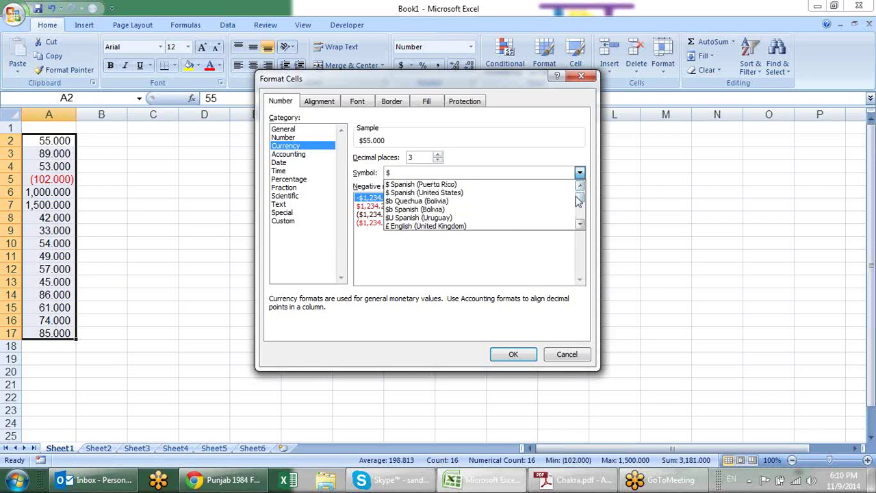
pyautogui.moveTo(580, 200); pyautogui.dragTo(580, 193)
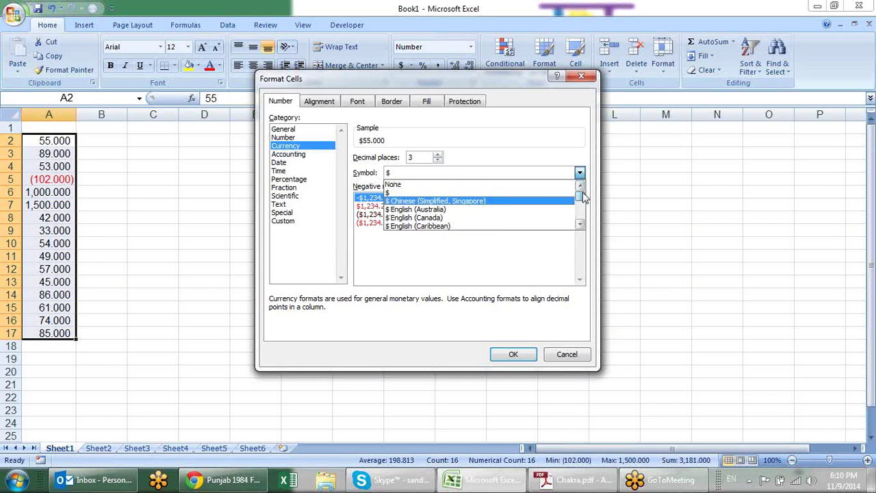
pyautogui.click(532, 210)
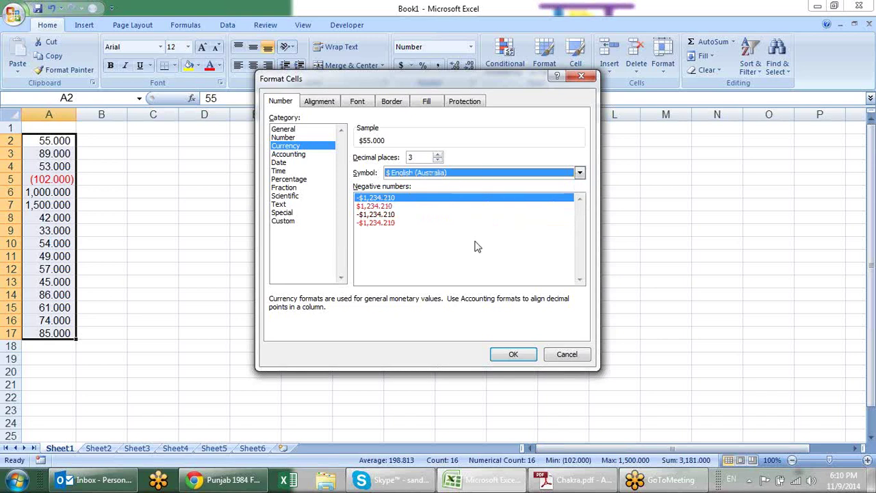
pyautogui.click(519, 347)
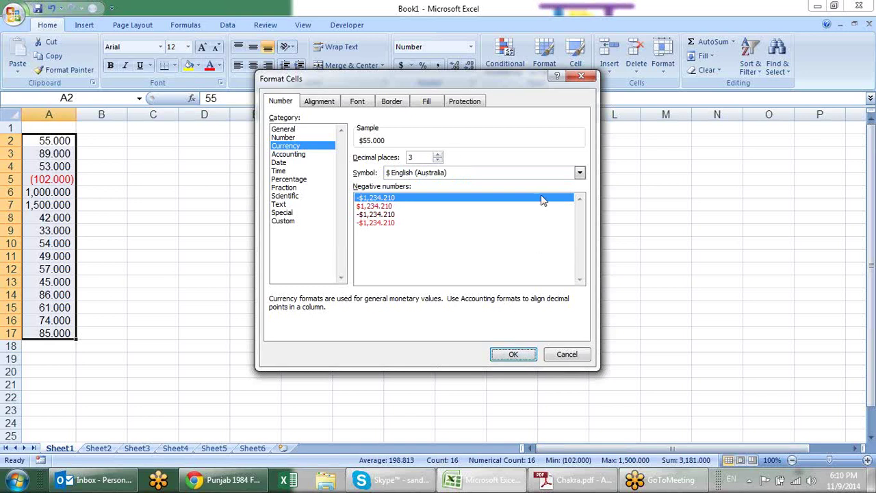
# Change the currency symbol to $ English (Canada) and apply the format.
pyautogui.click(575, 173)
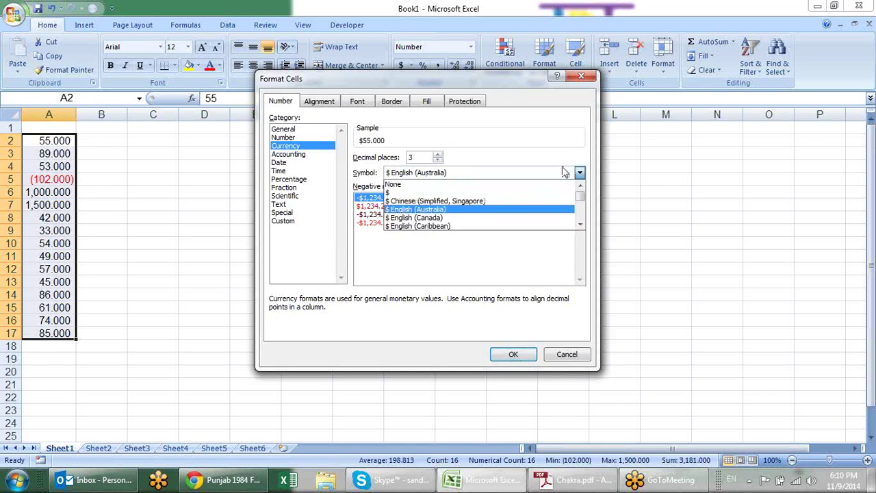
pyautogui.click(536, 218)
pyautogui.click(512, 355)
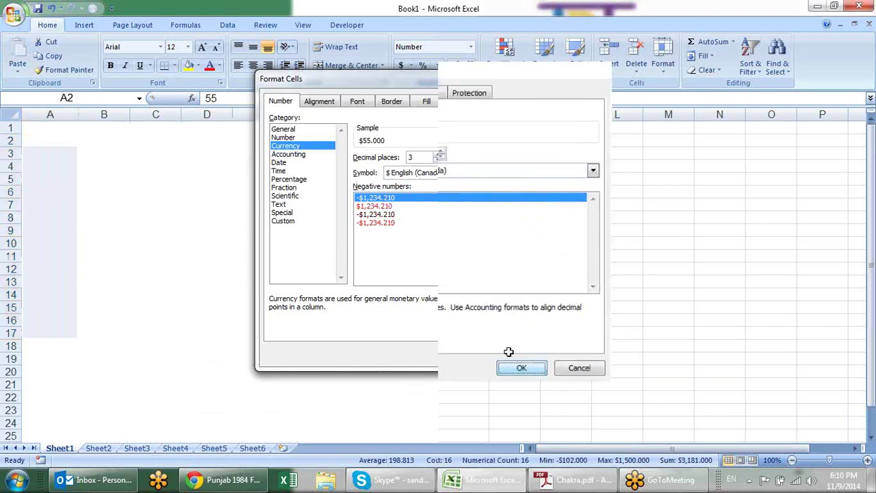
# Widen column A to fit the currency values, such as $1,500.000.
pyautogui.click(229, 241)
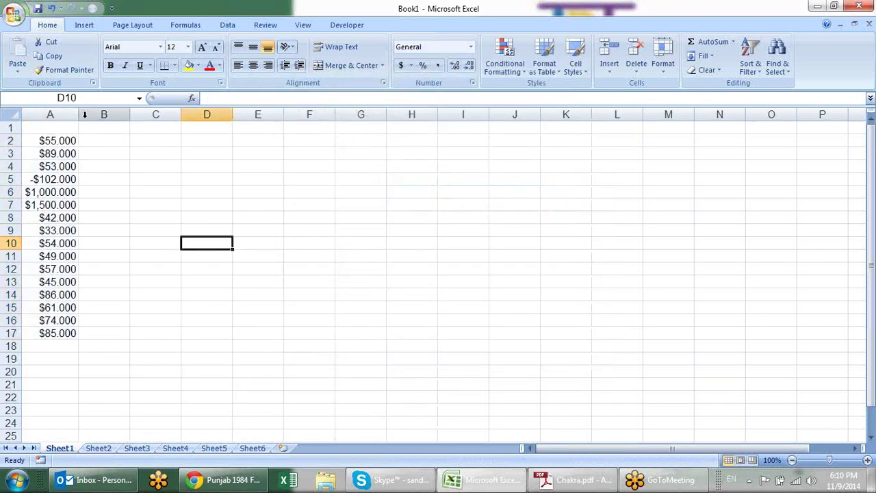
pyautogui.moveTo(78, 118); pyautogui.dragTo(103, 120)
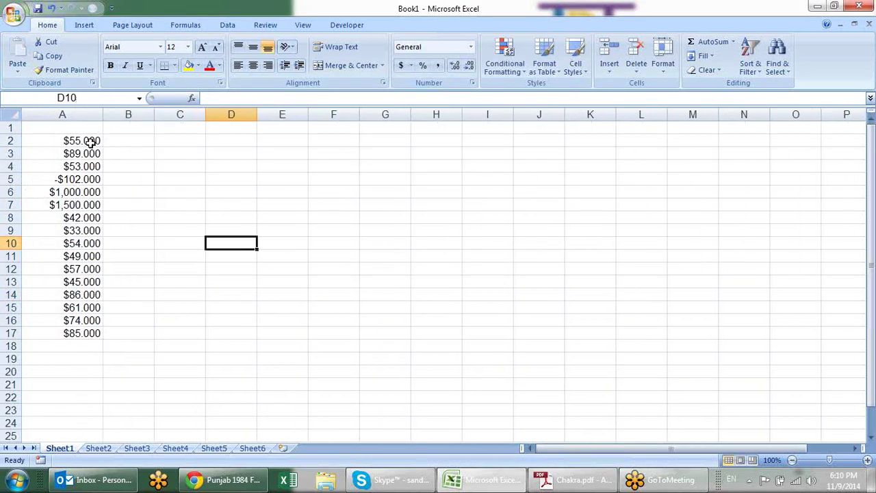
pyautogui.click(90, 141)
pyautogui.click(83, 205)
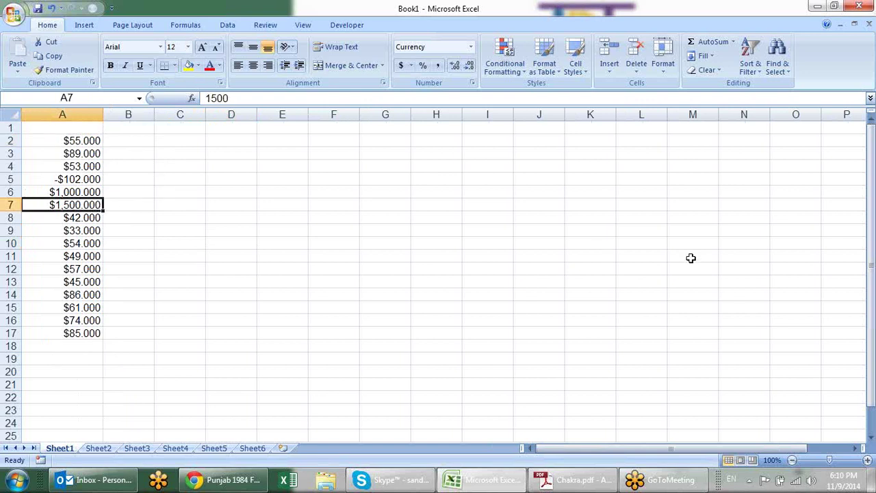
pyautogui.press('Down')
pyautogui.press('Down')
# Enter 0 in cells A9 and A10.
pyautogui.write('0')
pyautogui.press('Return')
pyautogui.write('0')
pyautogui.press('Return')
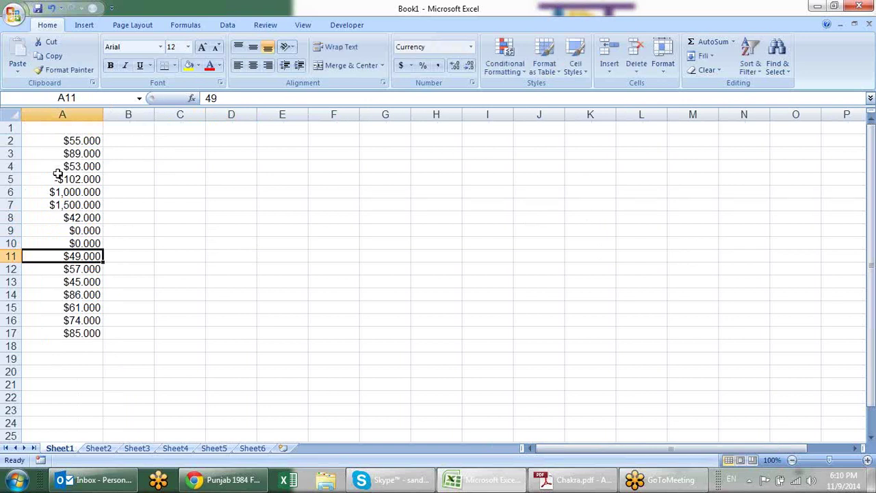
# Copy A2:A17 and paste it as values only into C2:C17.
pyautogui.moveTo(73, 141); pyautogui.dragTo(74, 335)
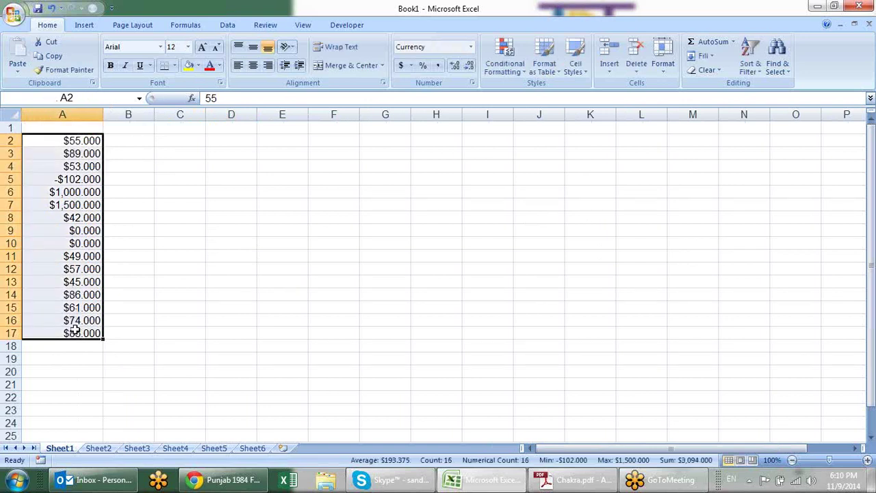
pyautogui.hotkey('ctrl', 'c')
pyautogui.click(186, 138)
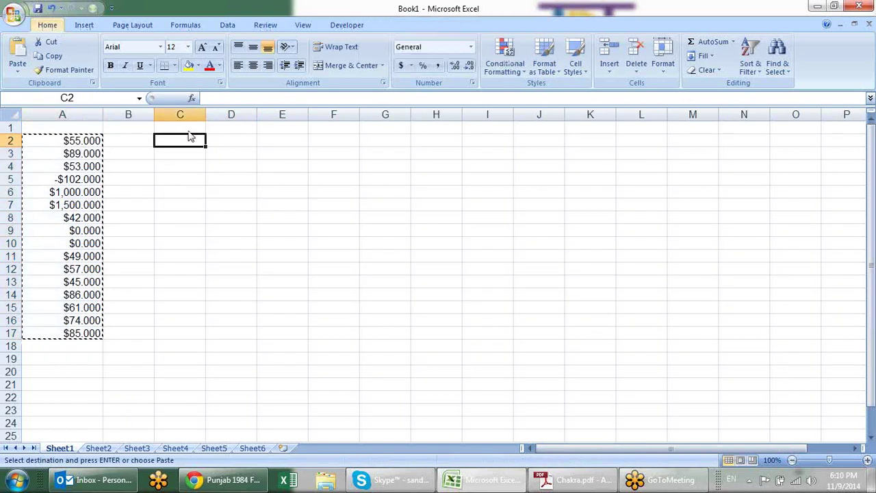
pyautogui.hotkey('ctrl', 'alt', 'v')
pyautogui.press('v')
pyautogui.press('Return')
pyautogui.press('Escape')
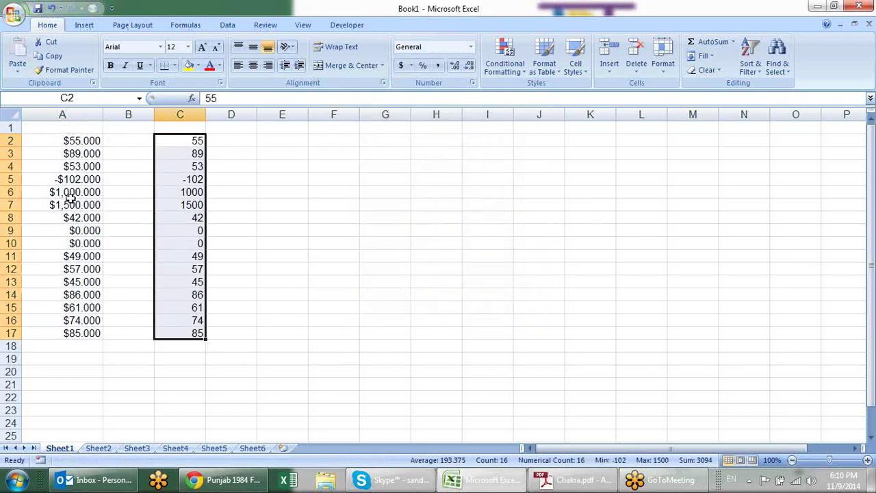
# Give C2:C17 the Accounting format with the plain $ symbol.
pyautogui.click(471, 83)
pyautogui.click(305, 158)
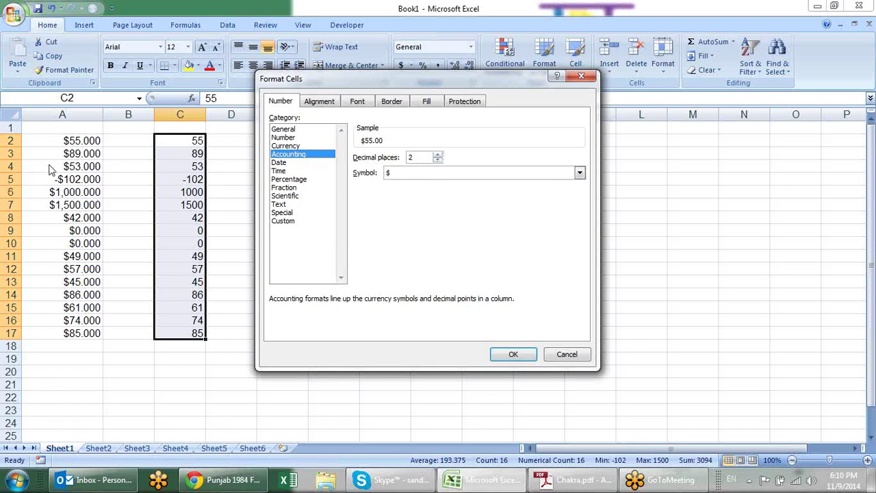
pyautogui.click(579, 173)
pyautogui.click(547, 197)
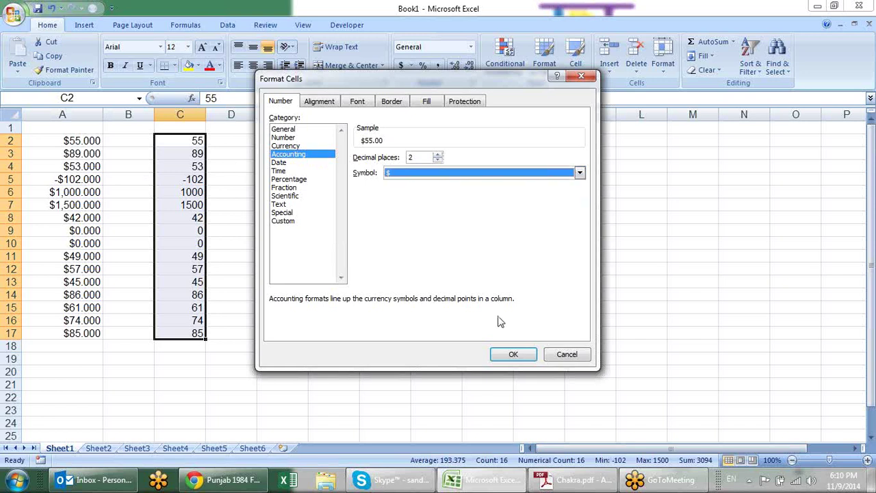
pyautogui.click(506, 360)
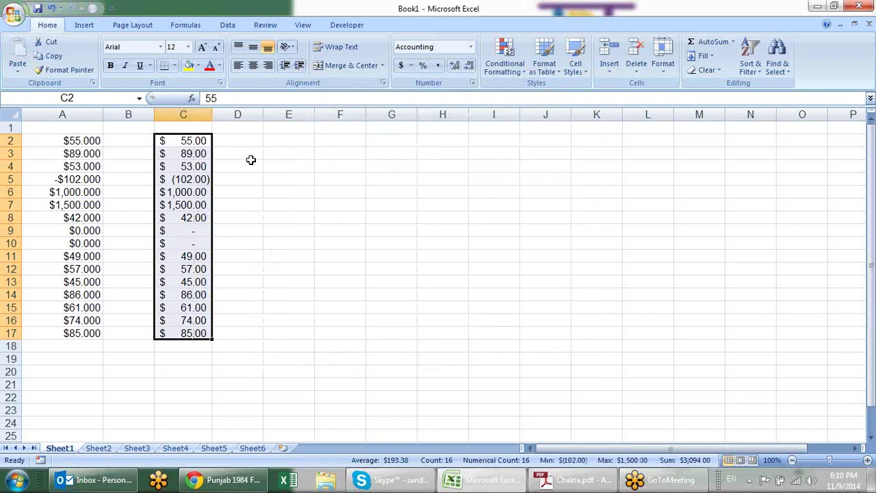
# Inspect column C's Accounting values, noting the zeros in C9 and C10 appear as dashes.
pyautogui.click(175, 143)
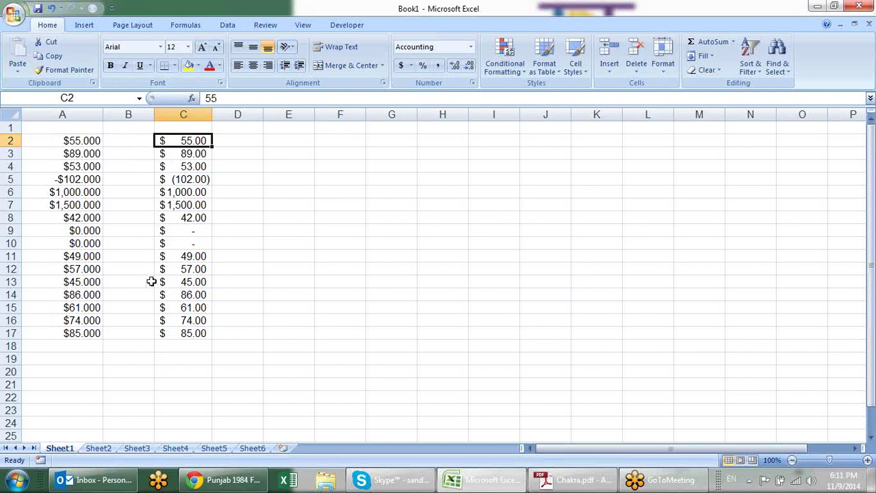
pyautogui.click(192, 231)
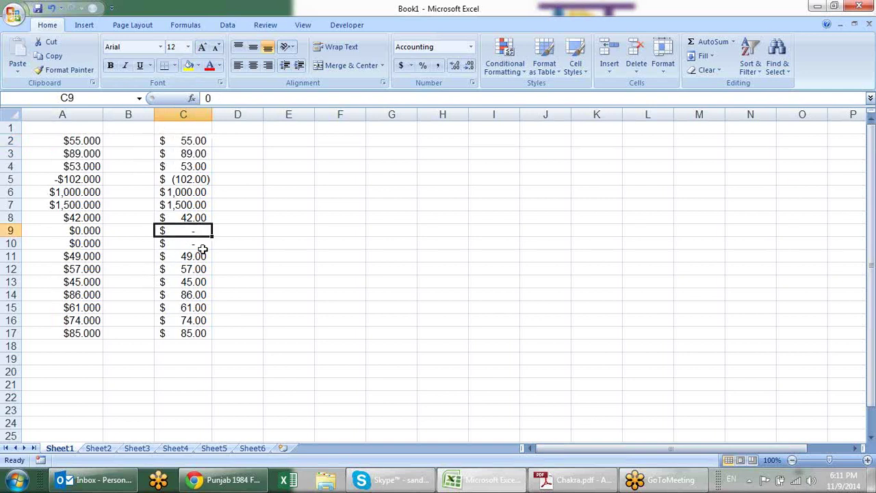
pyautogui.click(196, 246)
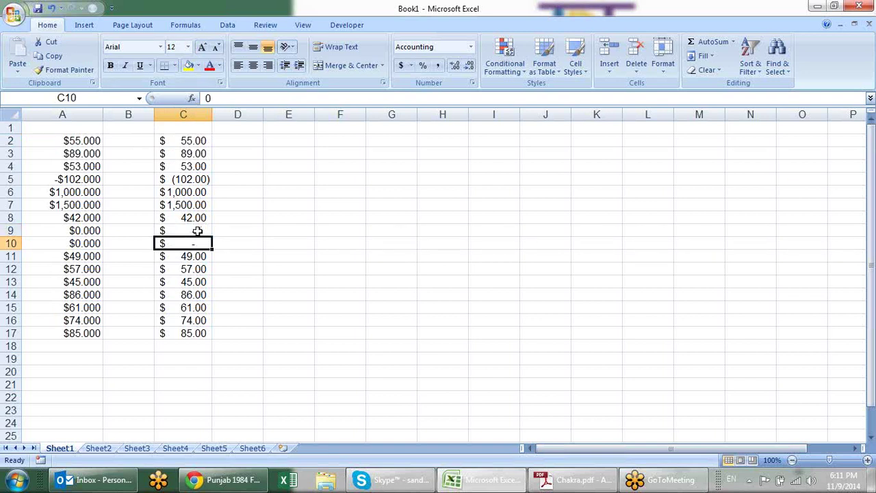
pyautogui.click(195, 270)
pyautogui.click(193, 298)
pyautogui.click(195, 319)
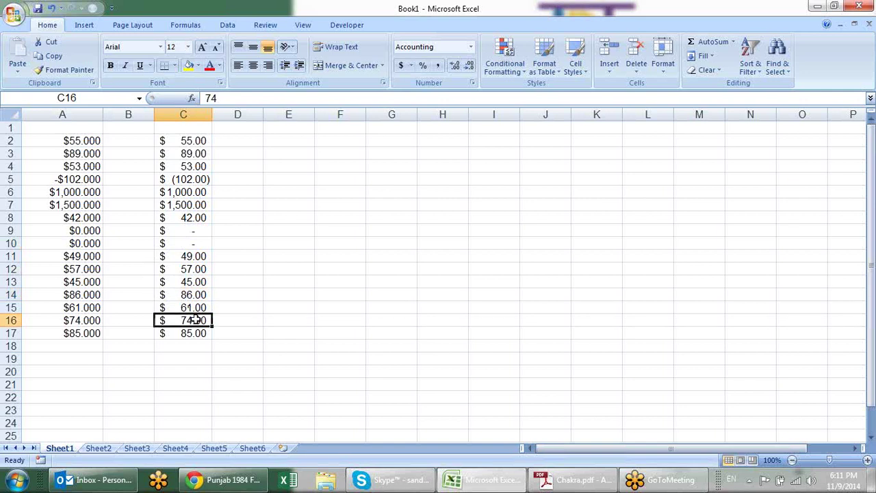
pyautogui.click(197, 235)
pyautogui.click(200, 242)
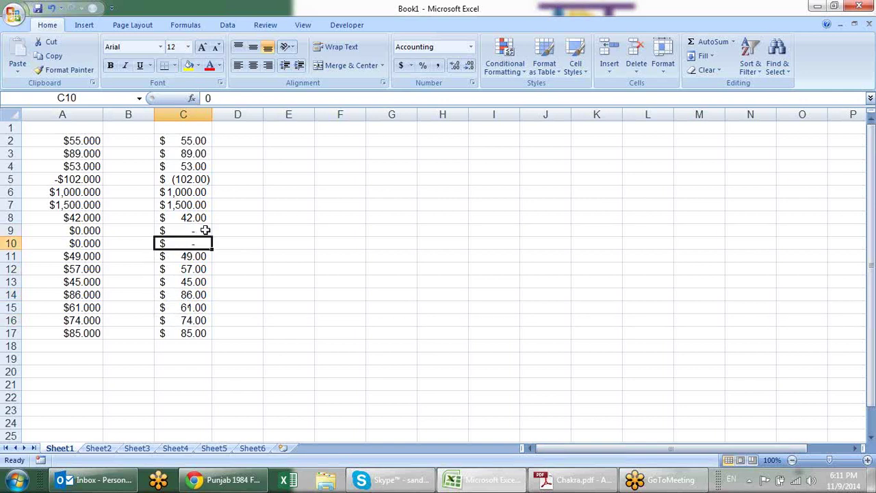
pyautogui.moveTo(205, 226); pyautogui.dragTo(204, 239)
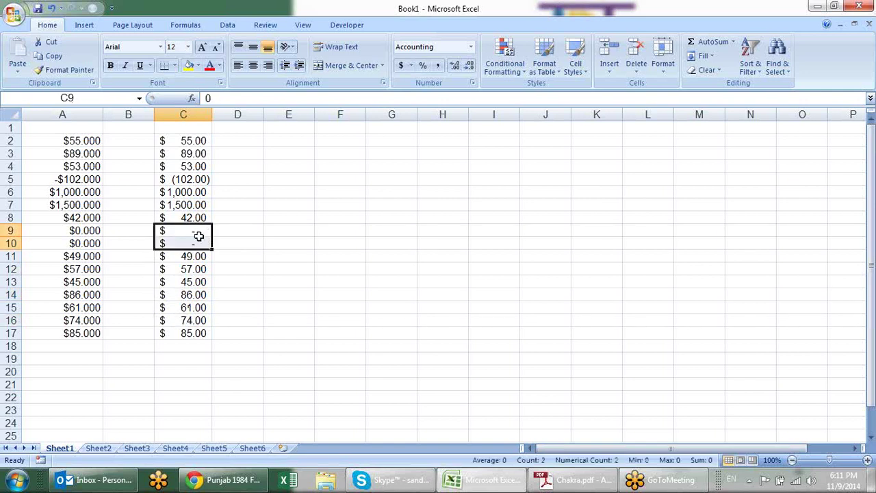
# Compare A9's $0.000 with C9's dash and check C9's format without changing it.
pyautogui.click(98, 229)
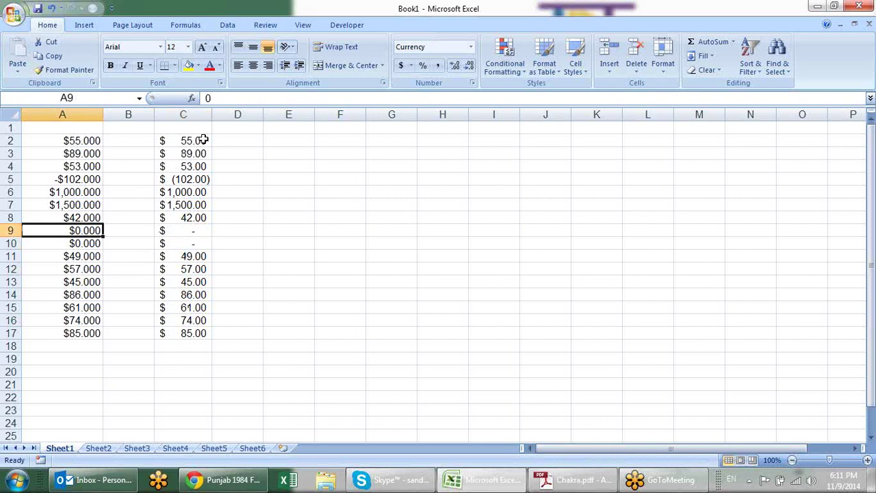
pyautogui.click(191, 233)
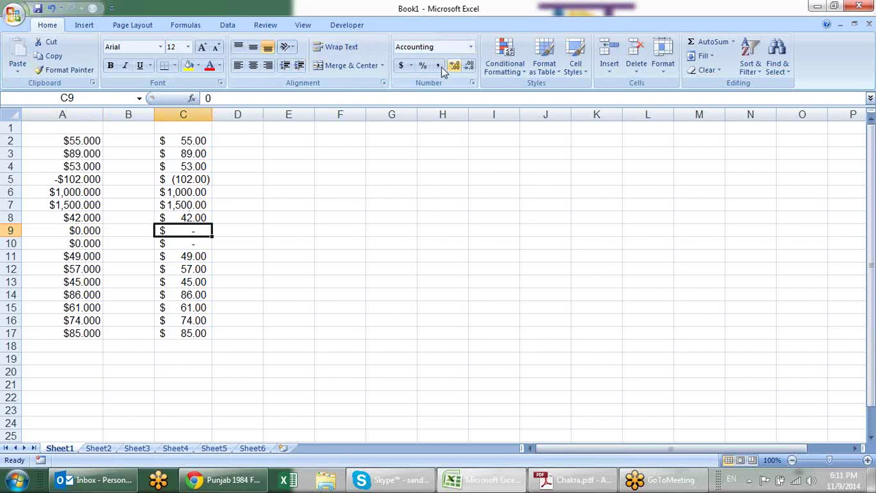
pyautogui.click(472, 81)
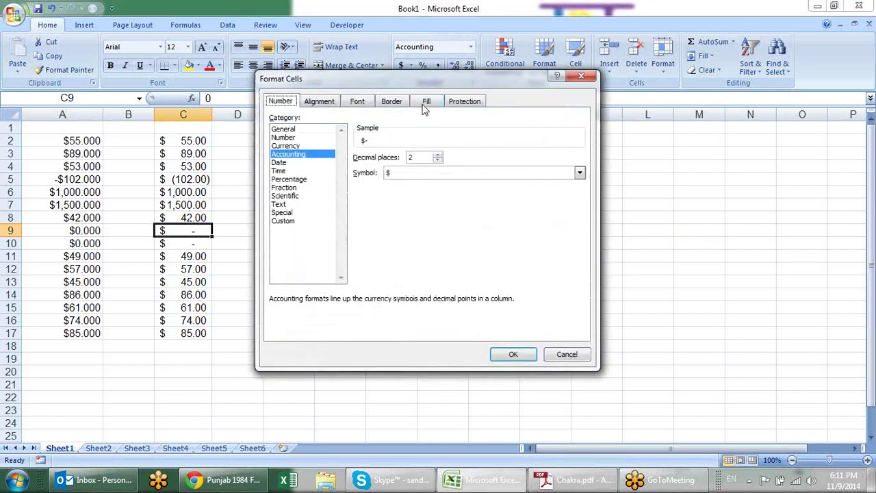
pyautogui.press('Escape')
pyautogui.click(331, 154)
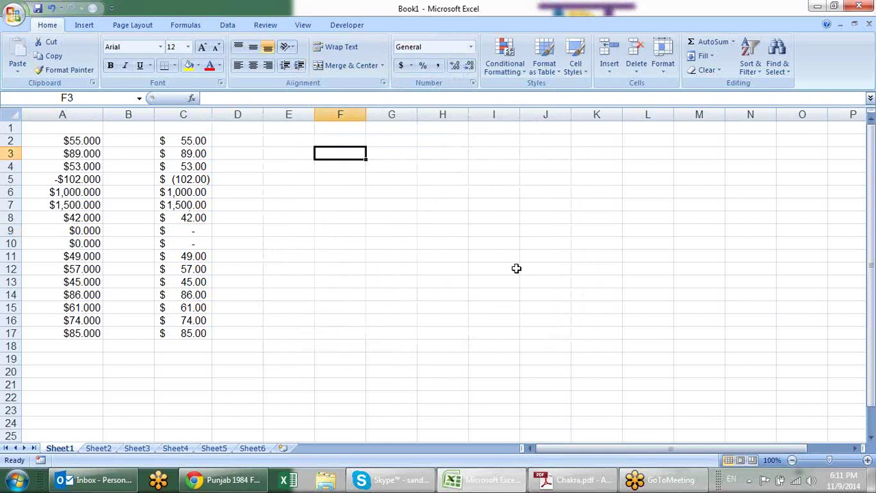
# Insert today's date 11/9/2014 in F3 and format it as Sunday, November 09, 2014.
pyautogui.hotkey('ctrl', ';')
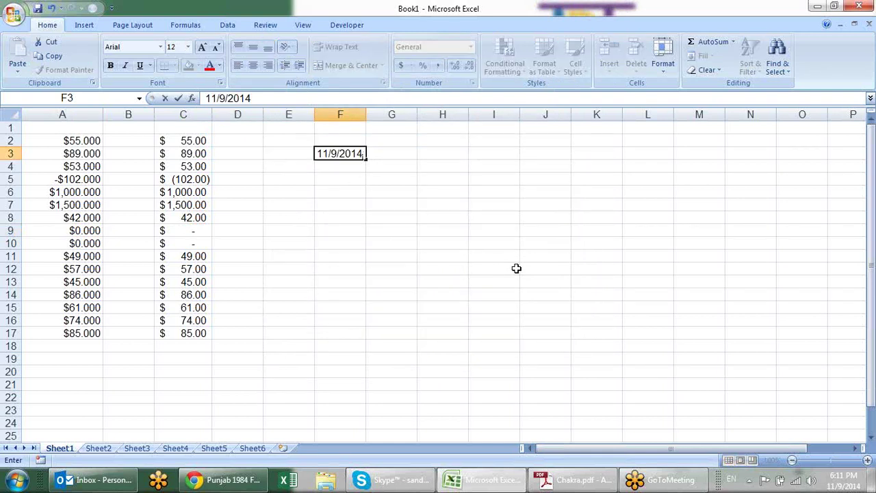
pyautogui.press('Return')
pyautogui.press('Up')
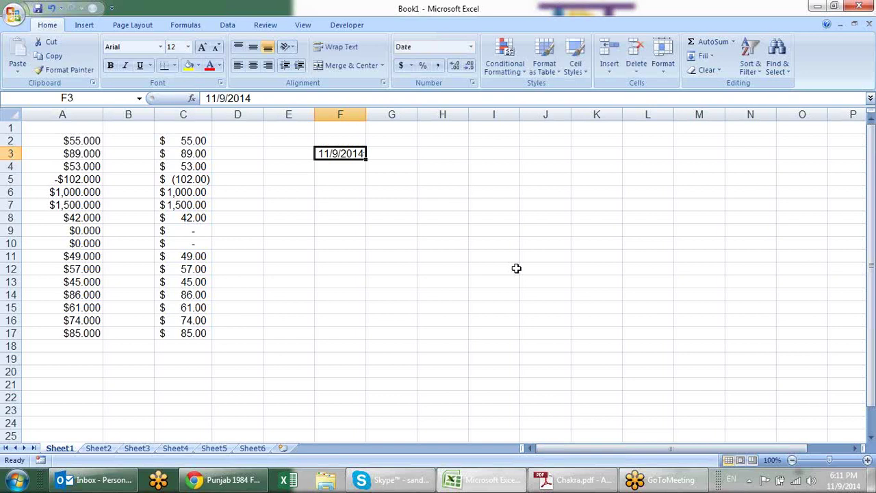
pyautogui.click(471, 83)
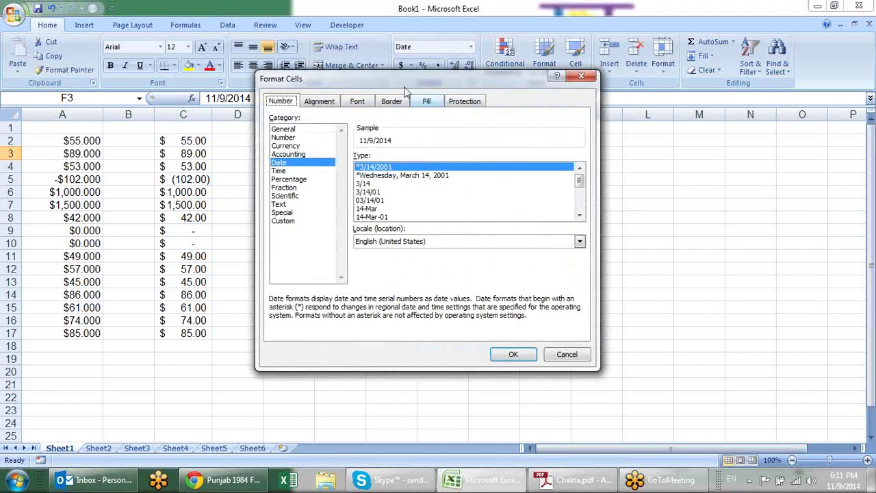
pyautogui.moveTo(403, 90); pyautogui.dragTo(529, 83)
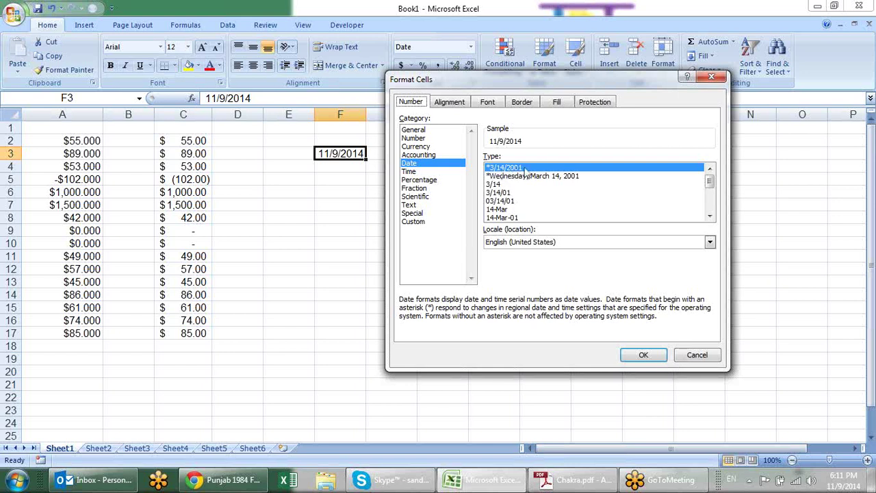
pyautogui.click(528, 177)
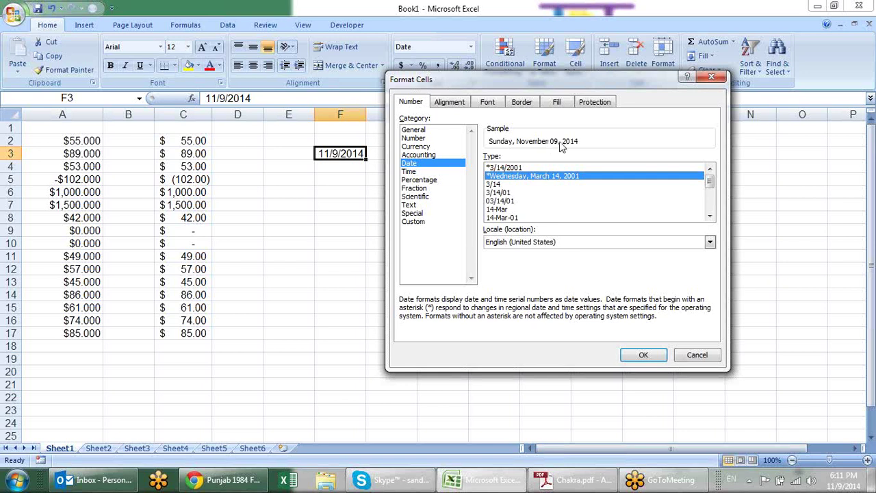
pyautogui.click(645, 355)
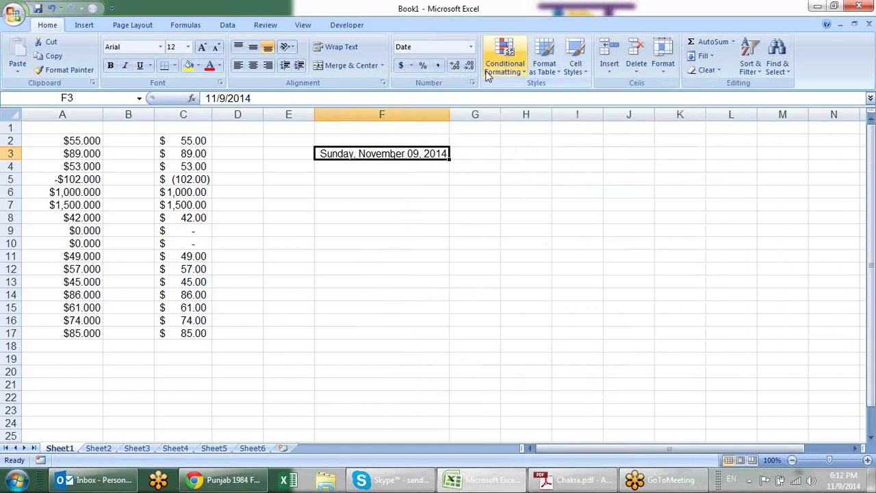
# Format the F3 date with the short 3/14 month/day type.
pyautogui.hotkey('ctrl', '1')
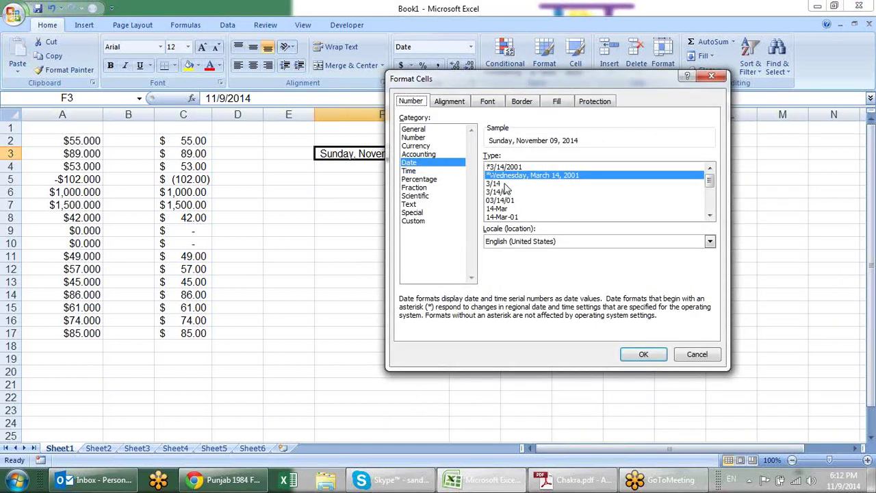
pyautogui.click(504, 184)
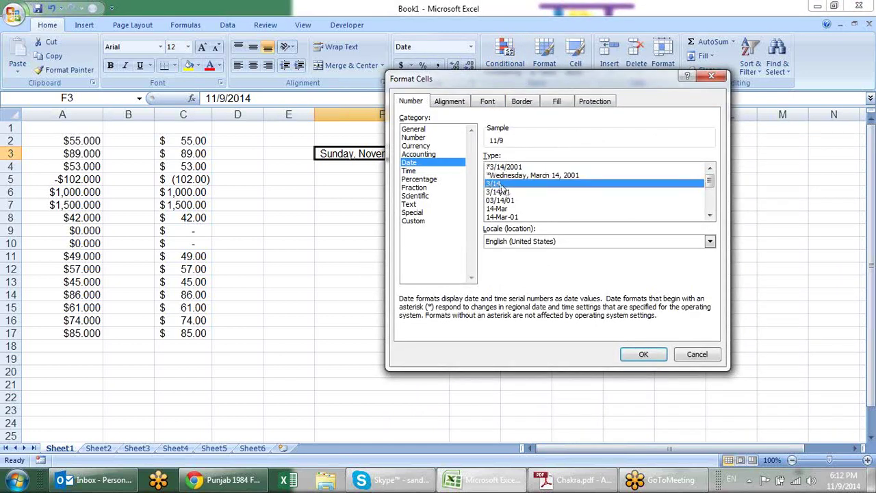
pyautogui.moveTo(469, 85); pyautogui.dragTo(529, 83)
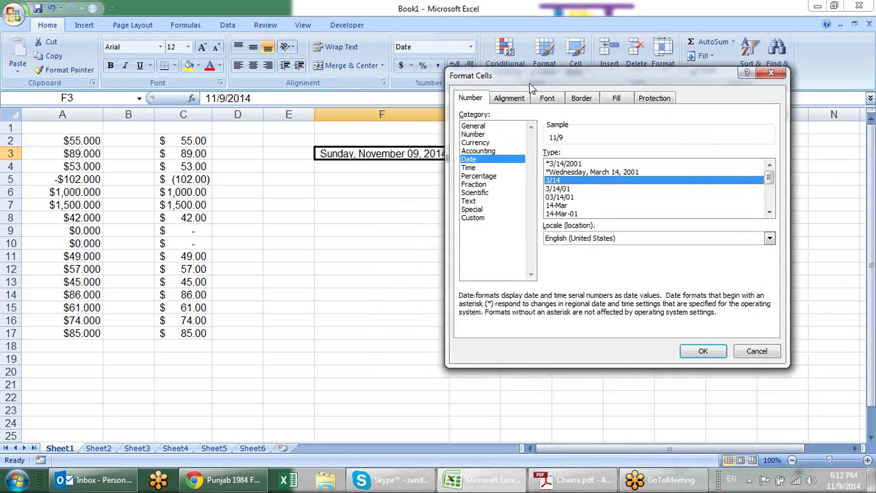
pyautogui.click(698, 353)
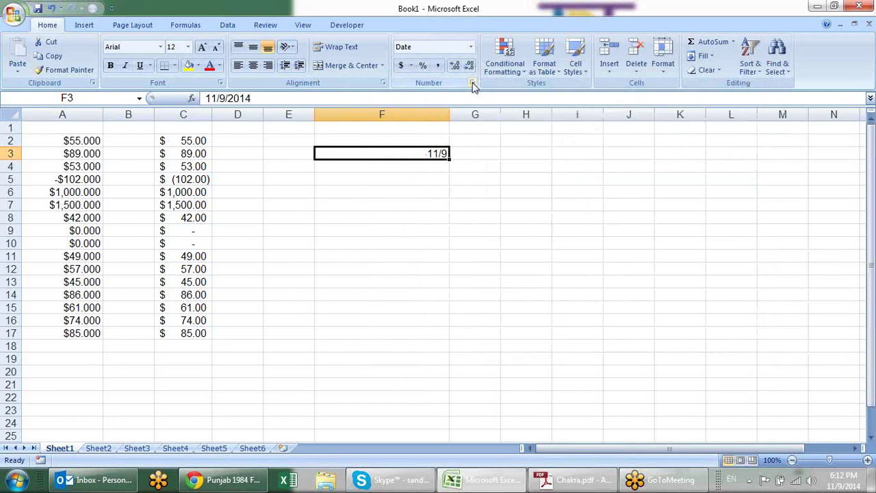
# Preview the 3/14/01 type, then apply the 14-Mar type so F3 reads 9-Nov.
pyautogui.click(472, 85)
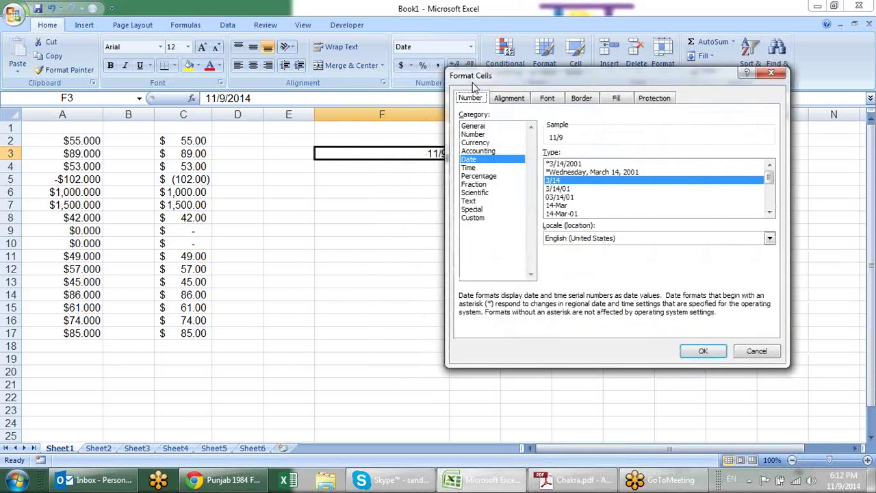
pyautogui.click(572, 189)
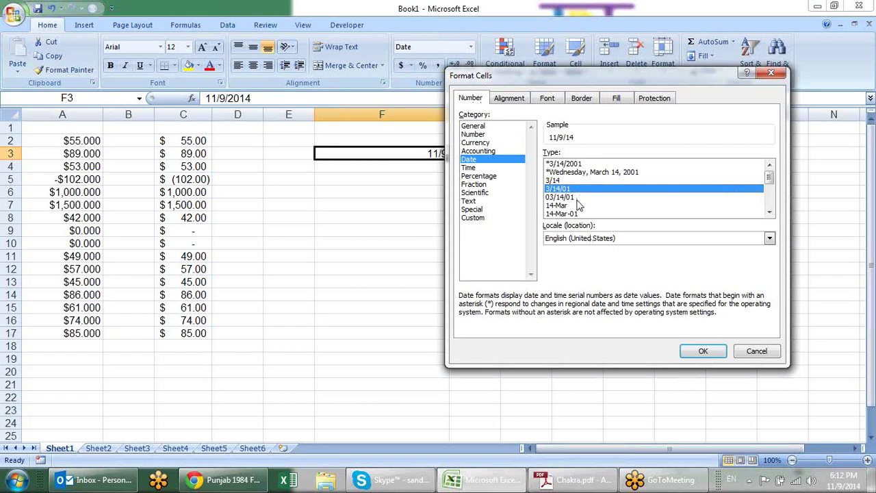
pyautogui.click(571, 205)
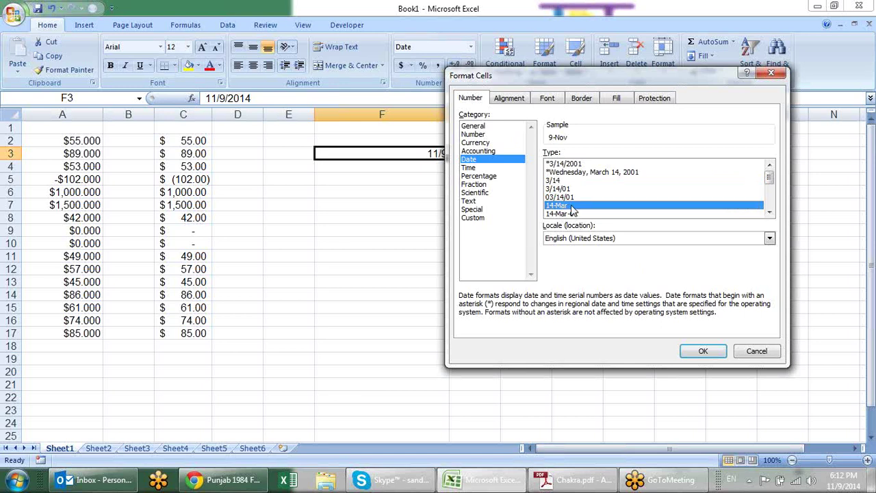
pyautogui.click(703, 351)
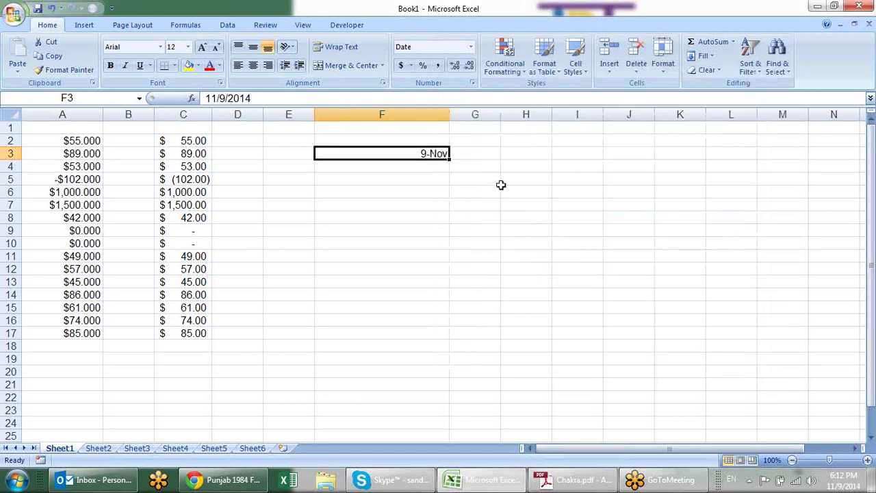
# Try the 9-Nov-14 and then the November-14 date types on F3.
pyautogui.click(472, 83)
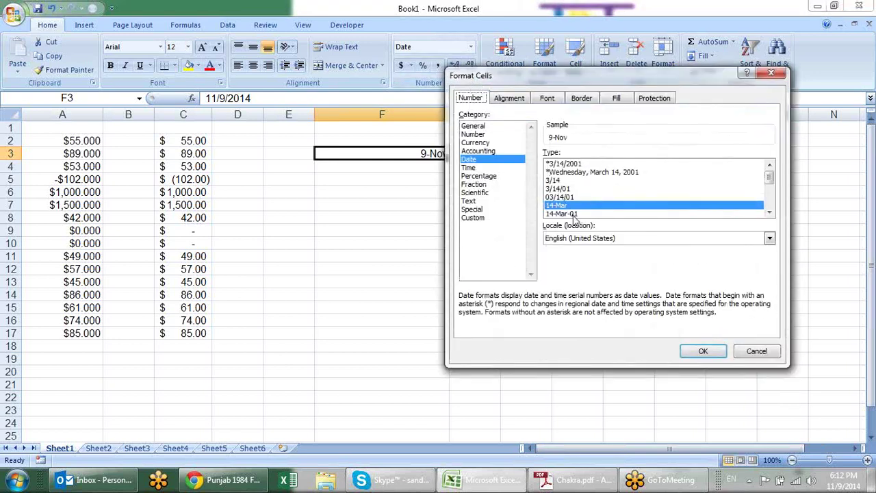
pyautogui.click(568, 213)
pyautogui.click(698, 352)
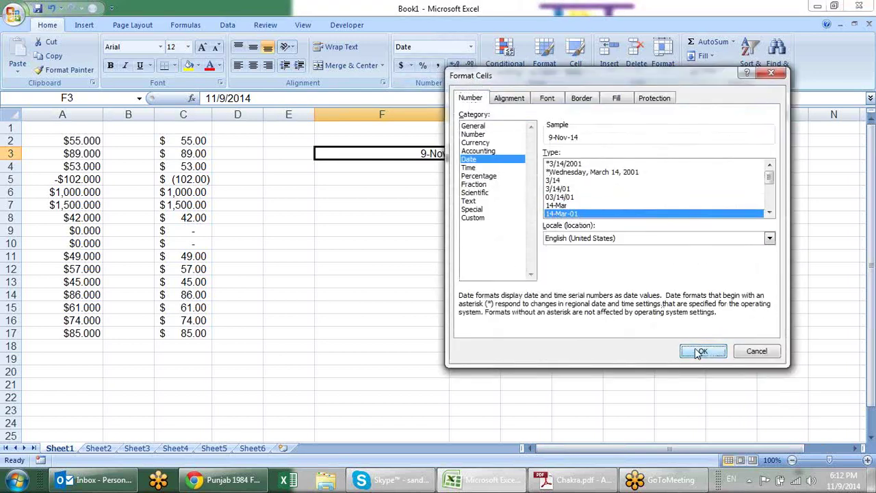
pyautogui.click(471, 83)
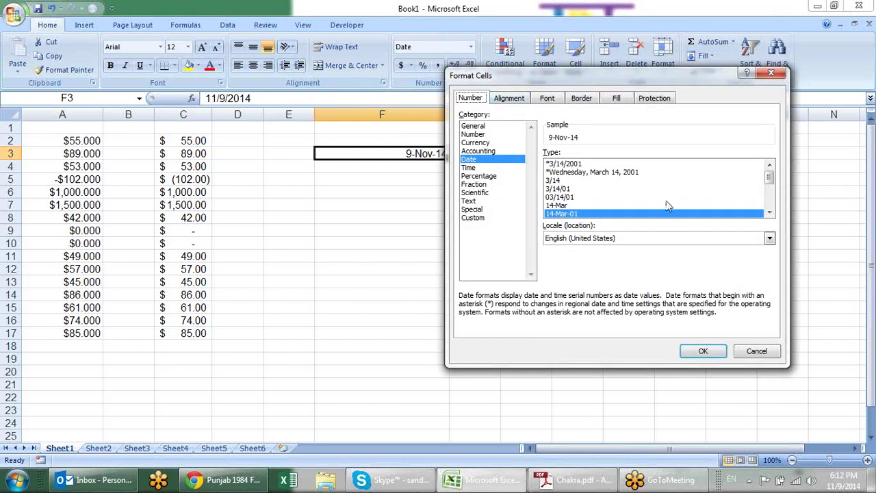
pyautogui.click(769, 213)
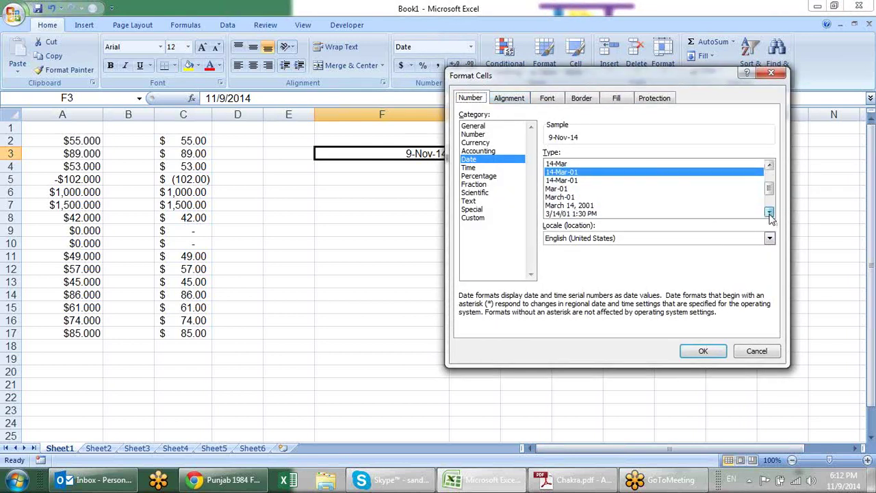
pyautogui.click(769, 214)
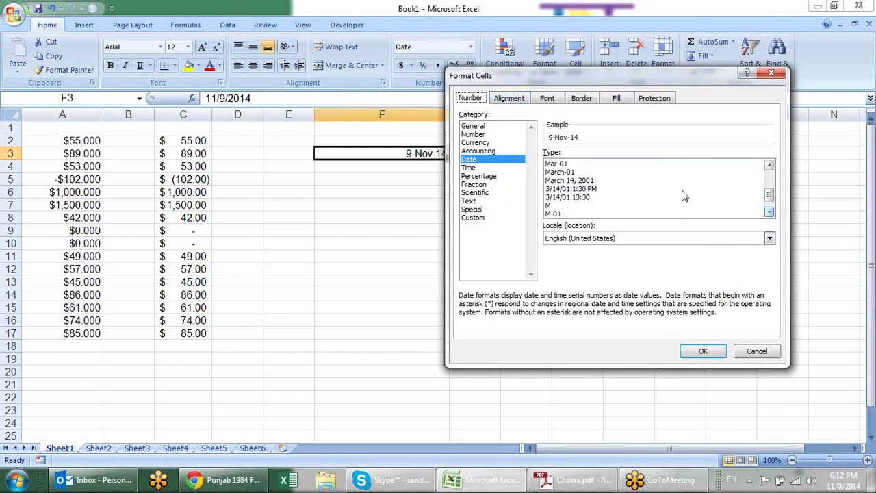
pyautogui.click(586, 173)
pyautogui.click(703, 352)
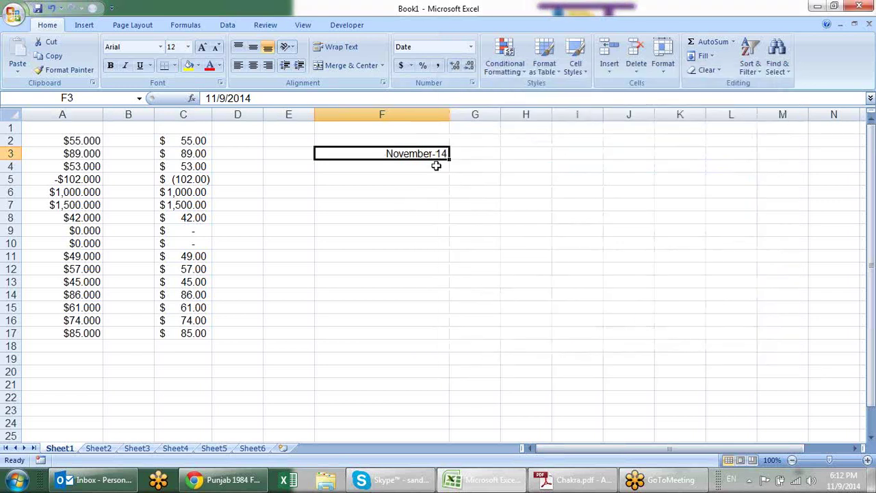
# Apply the single-letter month date type to F3.
pyautogui.click(472, 83)
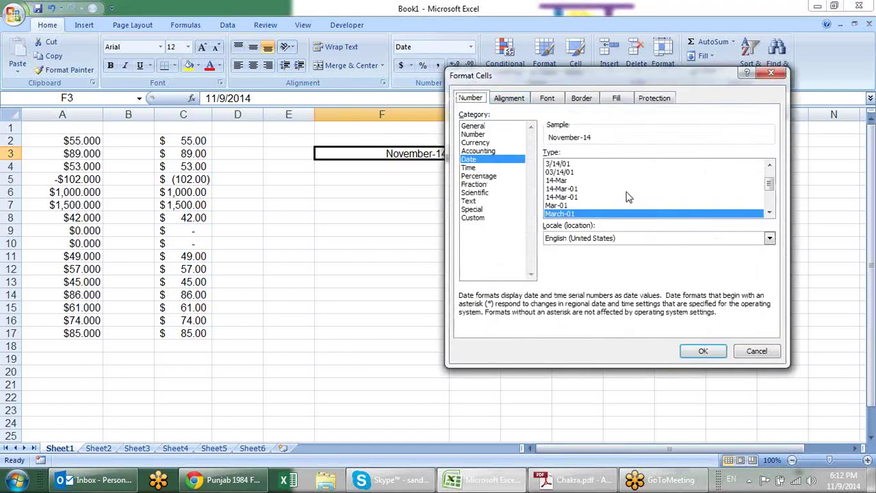
pyautogui.click(769, 213)
pyautogui.doubleClick(769, 213)
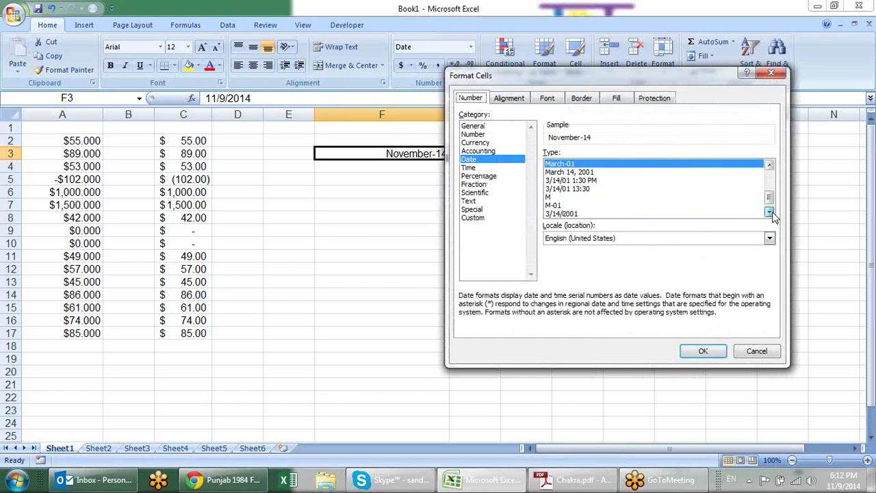
pyautogui.click(552, 198)
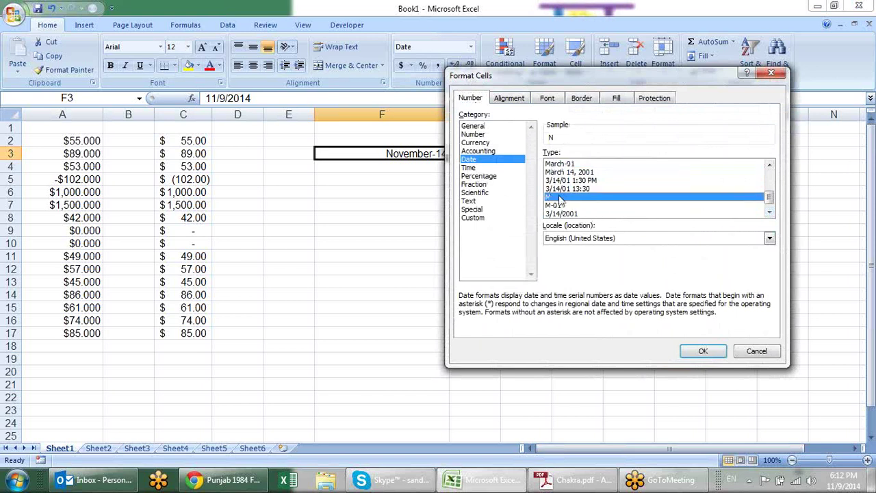
pyautogui.click(704, 351)
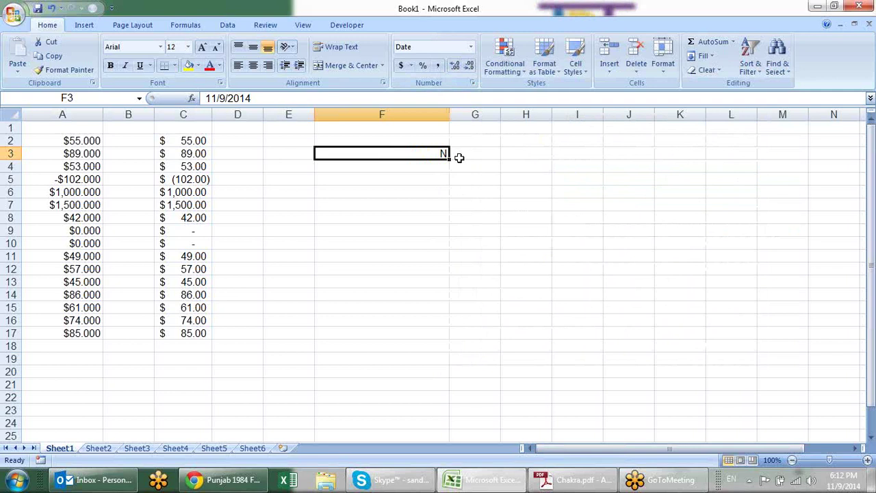
# Apply the M-01 month-initial type so F3 reads N-14, then close Format Cells unchanged.
pyautogui.click(472, 84)
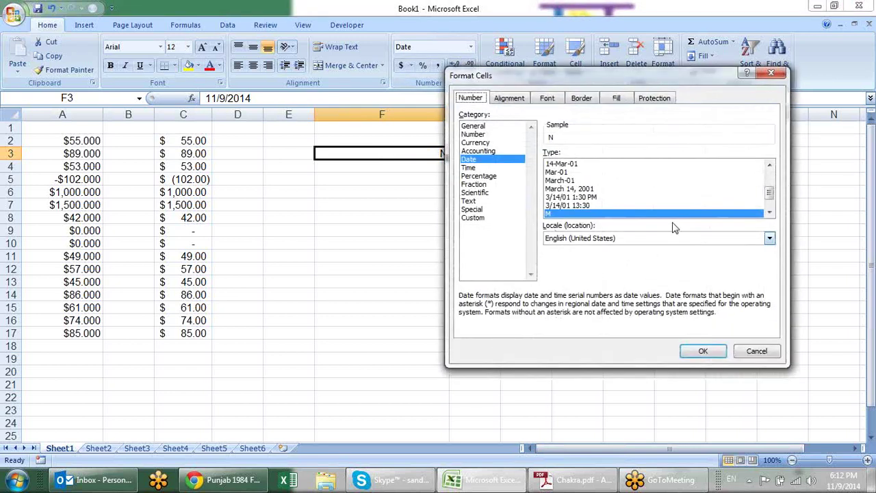
pyautogui.click(770, 213)
pyautogui.click(770, 213)
pyautogui.click(770, 213)
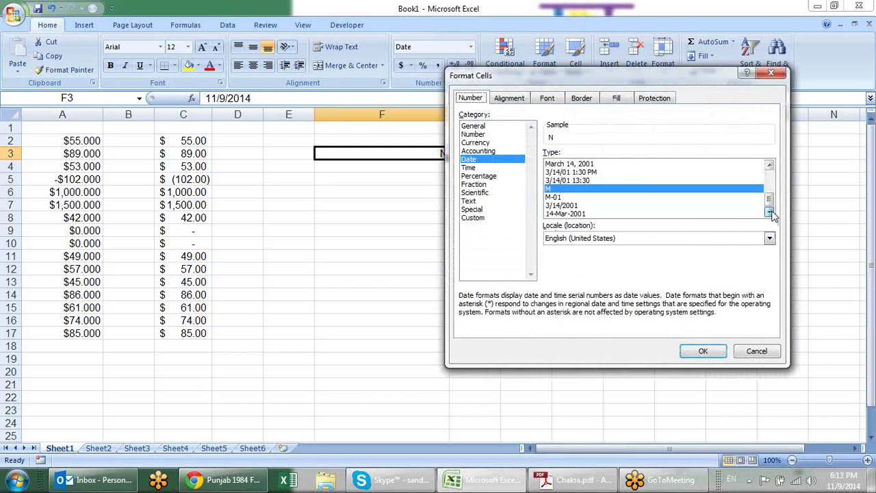
pyautogui.click(558, 197)
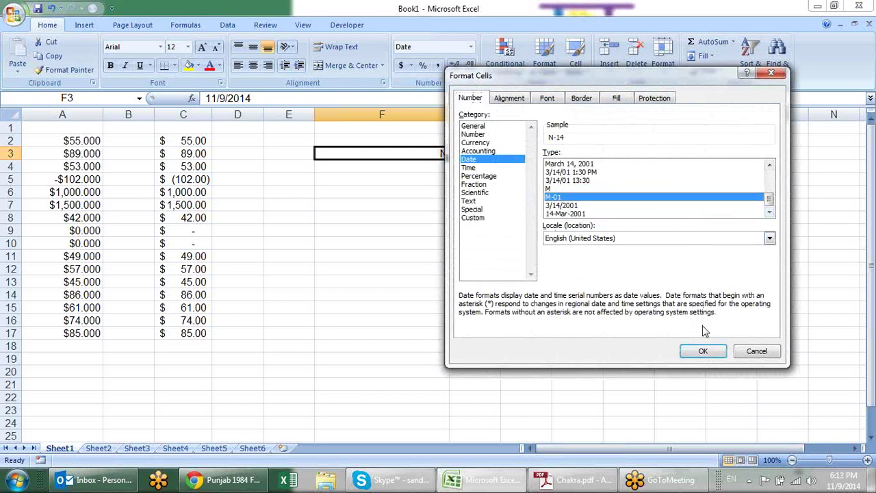
pyautogui.click(703, 352)
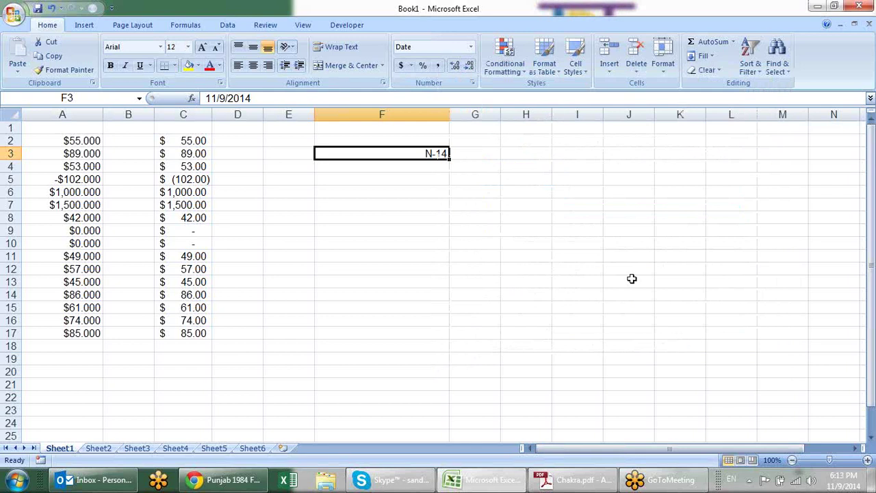
pyautogui.click(472, 83)
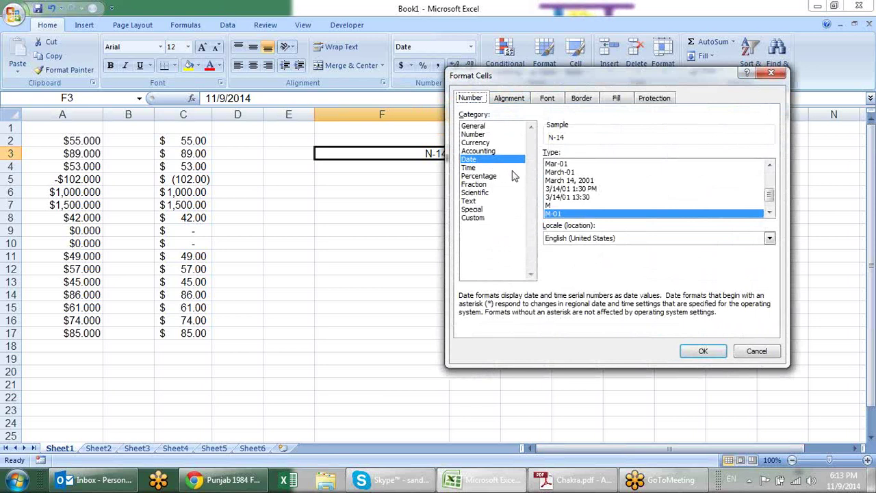
pyautogui.press('Escape')
pyautogui.click(386, 176)
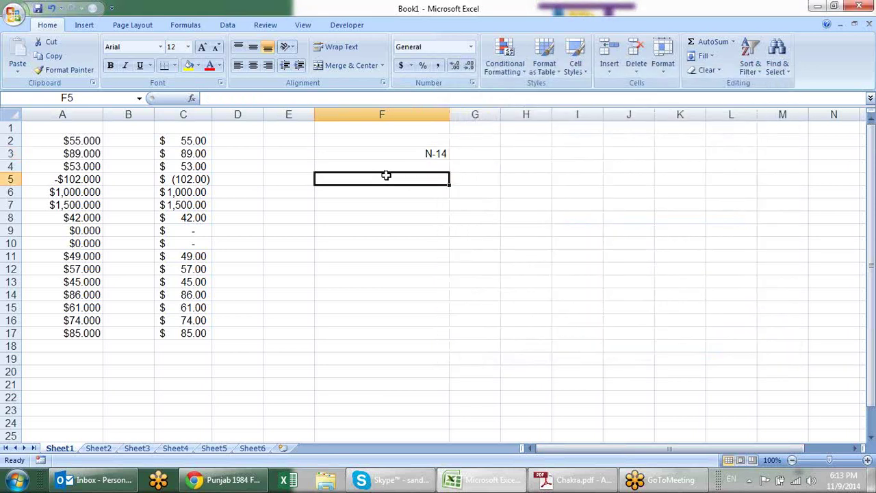
# Insert the current time into F5 with Ctrl+Shift+; and narrow column F.
pyautogui.hotkey('ctrl', 'shift', ';')
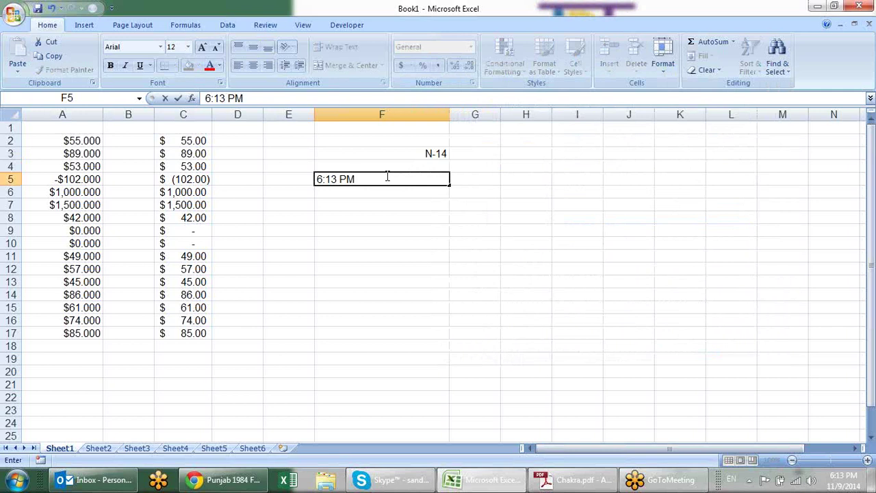
pyautogui.press('Return')
pyautogui.click(386, 175)
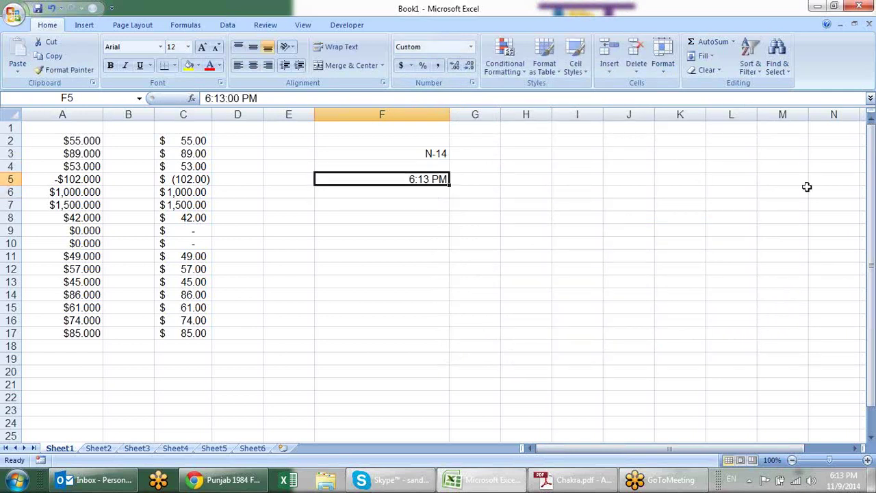
pyautogui.moveTo(450, 114); pyautogui.dragTo(392, 114)
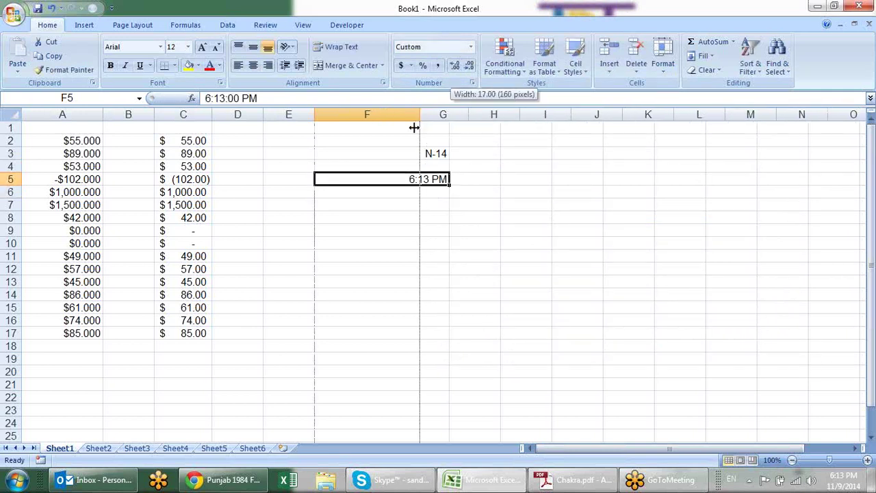
# Format F5 with the 24-hour hours-and-minutes time format (13:30).
pyautogui.click(471, 83)
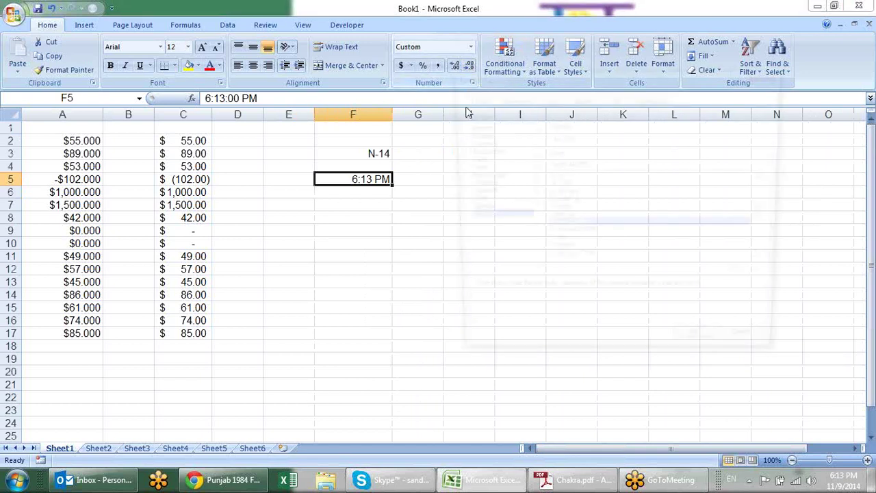
pyautogui.click(487, 168)
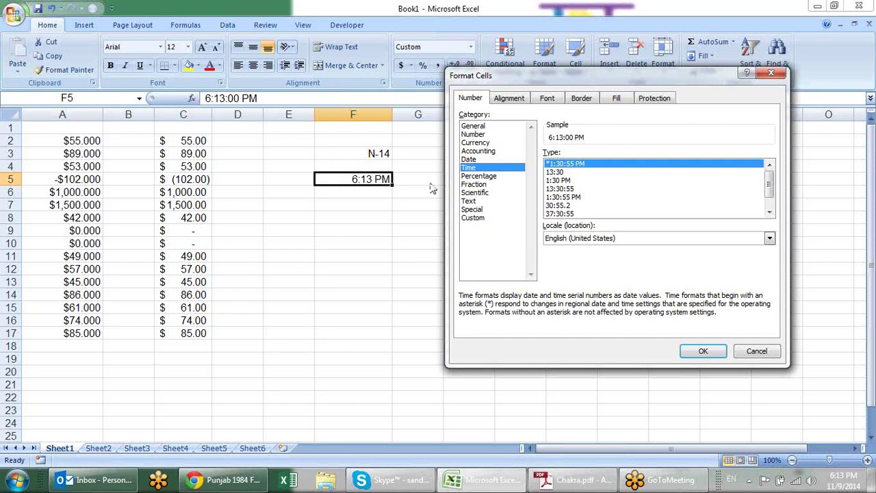
pyautogui.click(558, 172)
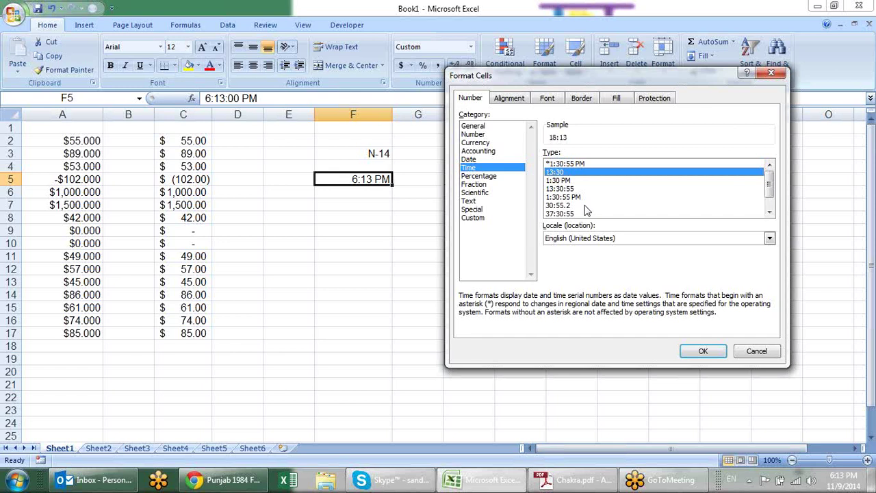
pyautogui.click(703, 351)
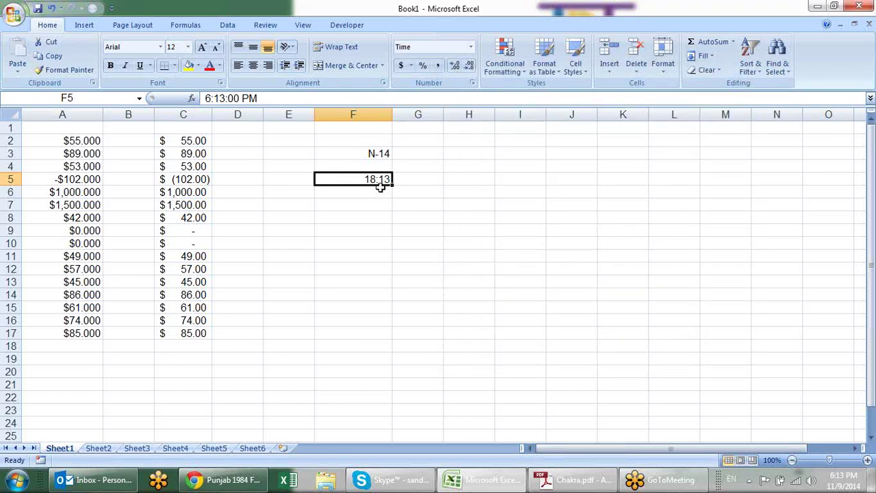
# Reformat F5 as 24-hour time with seconds, then as 1:30:55 PM.
pyautogui.click(472, 84)
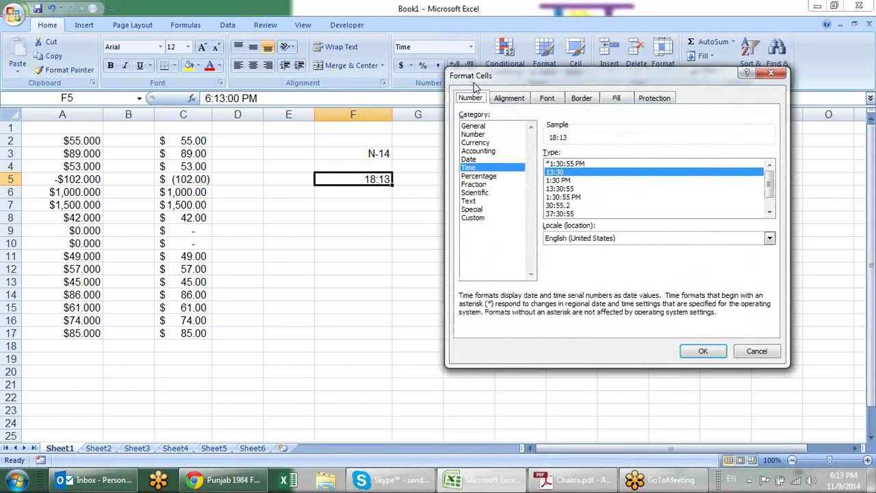
pyautogui.click(569, 190)
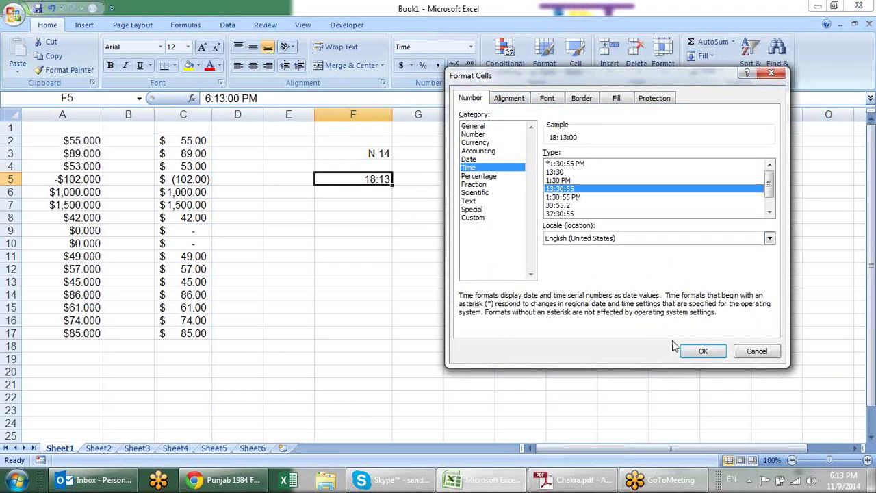
pyautogui.click(699, 351)
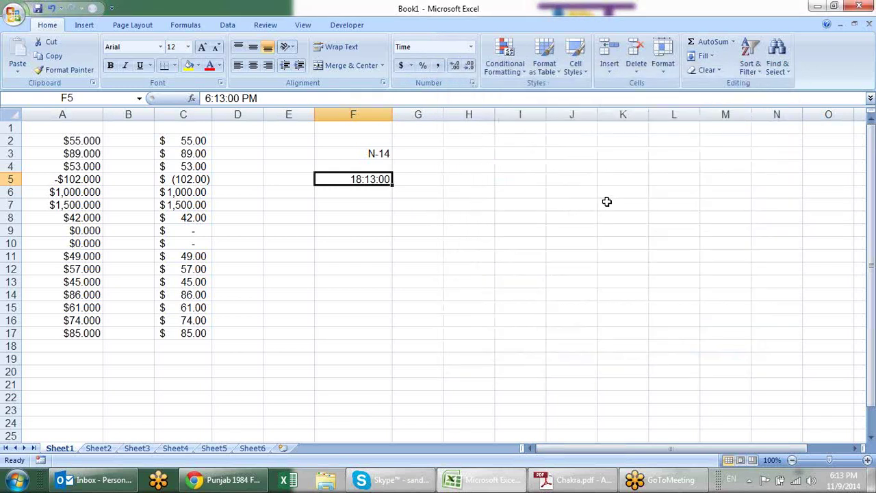
pyautogui.click(472, 82)
pyautogui.click(566, 197)
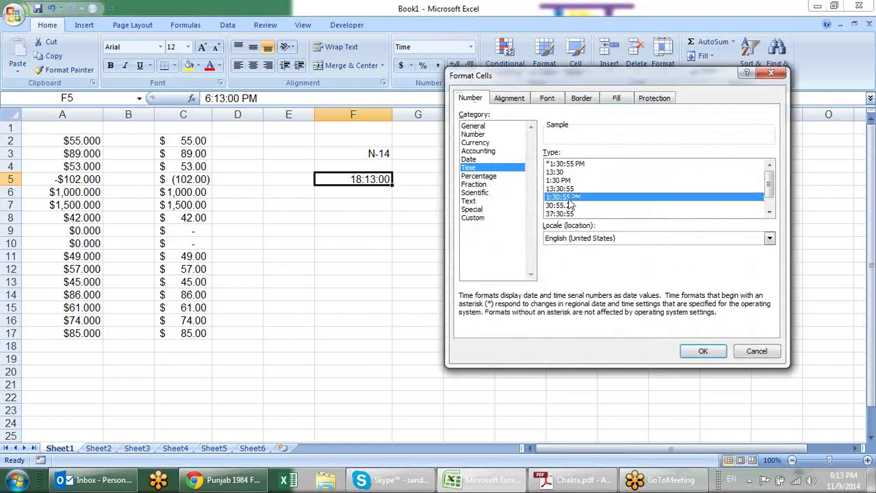
pyautogui.click(711, 352)
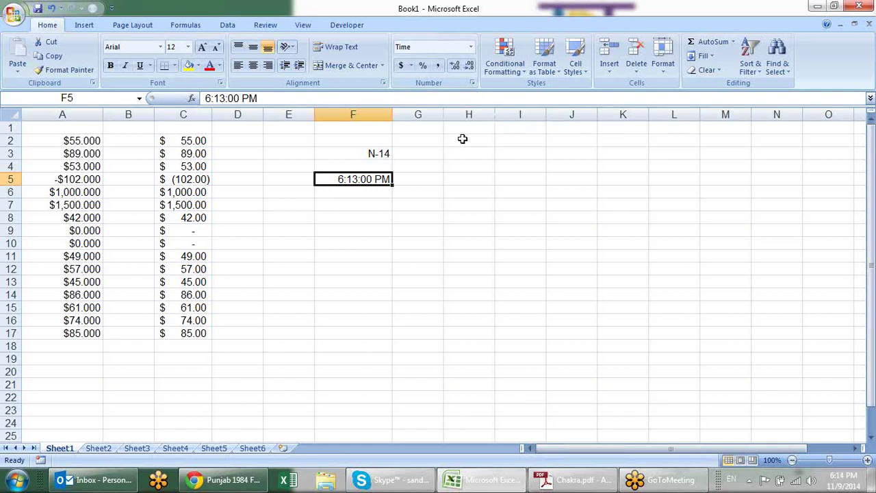
# Edit F5's time to 35:13:00 by replacing the hour with 35 and removing PM.
pyautogui.doubleClick(333, 181)
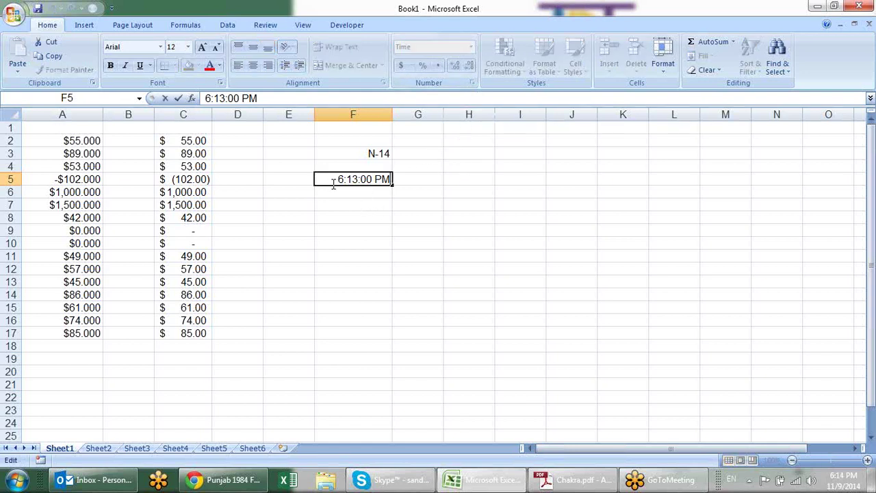
pyautogui.moveTo(338, 180); pyautogui.dragTo(447, 186)
pyautogui.press('BackSpace')
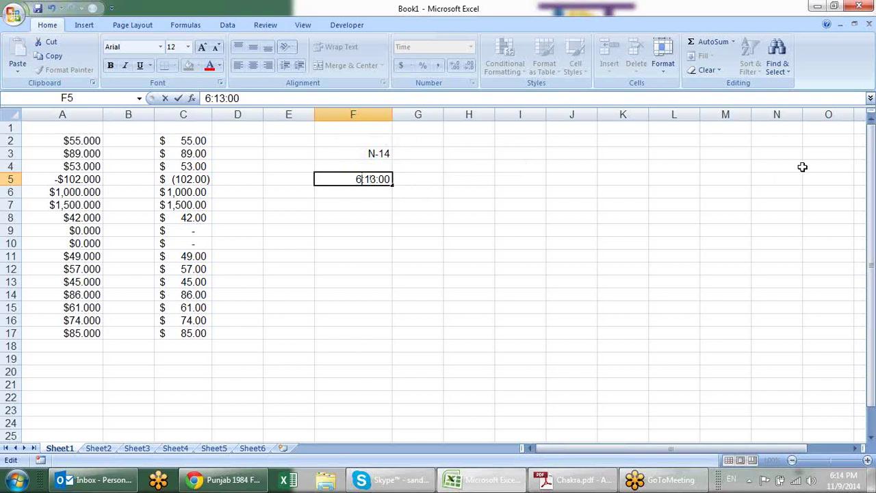
pyautogui.press('BackSpace')
pyautogui.write('35')
pyautogui.press('Return')
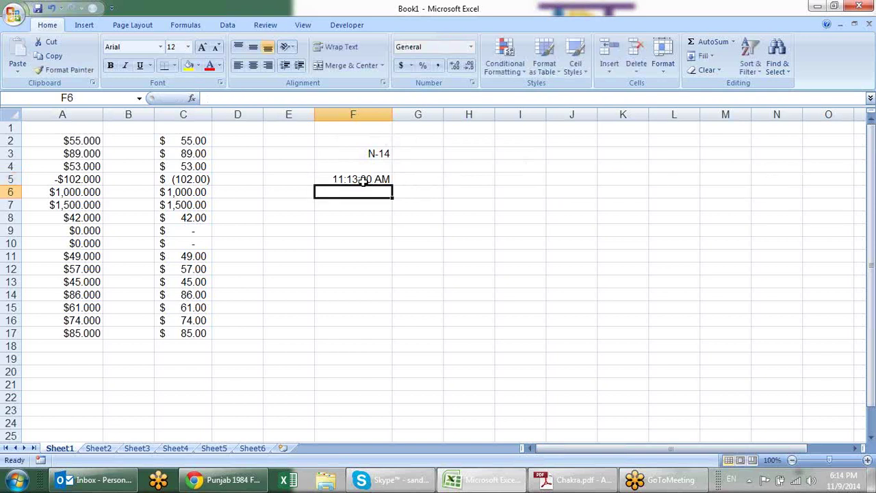
pyautogui.click(362, 181)
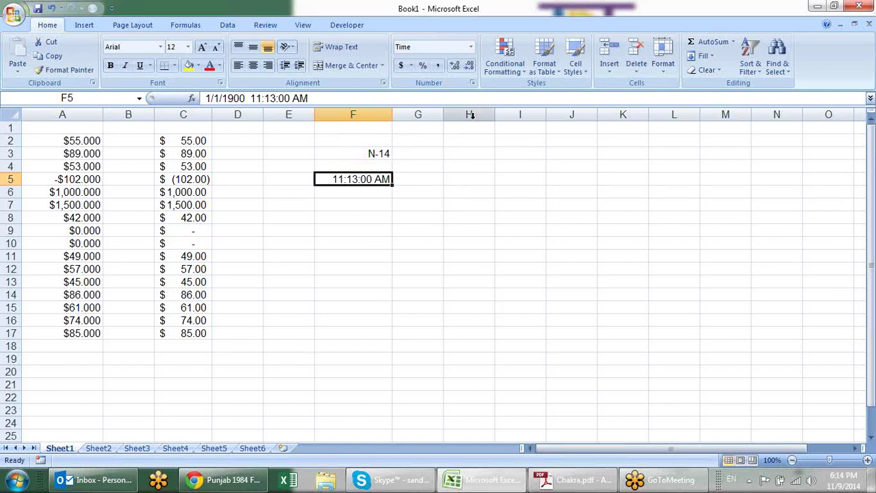
# Apply the elapsed-hours 37:30:55 time format to F5, showing 35:13:00.
pyautogui.click(472, 84)
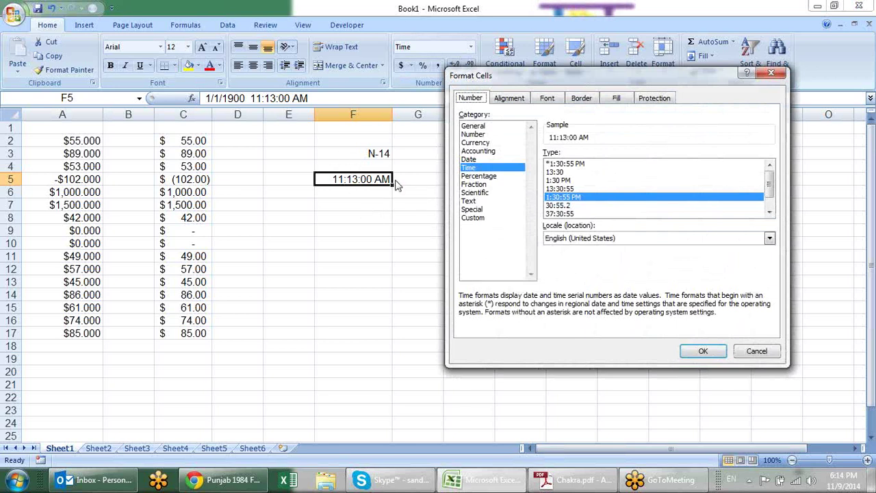
pyautogui.click(568, 205)
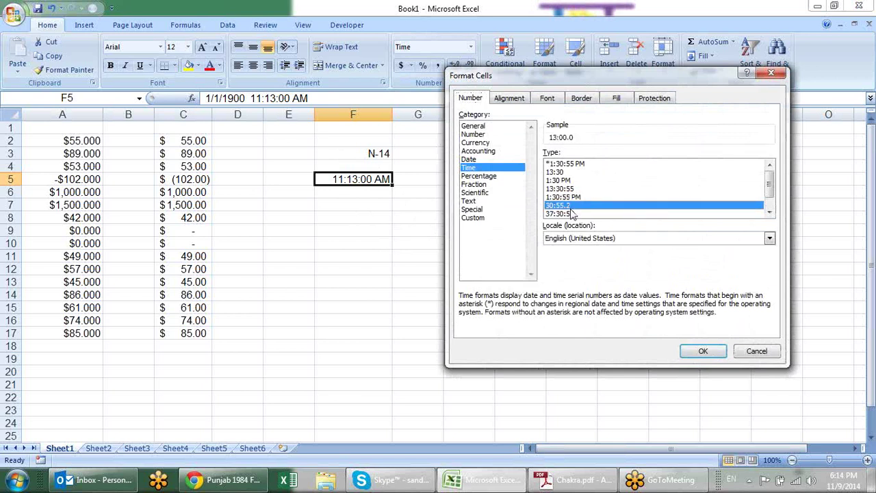
pyautogui.click(572, 214)
pyautogui.click(575, 207)
pyautogui.click(569, 216)
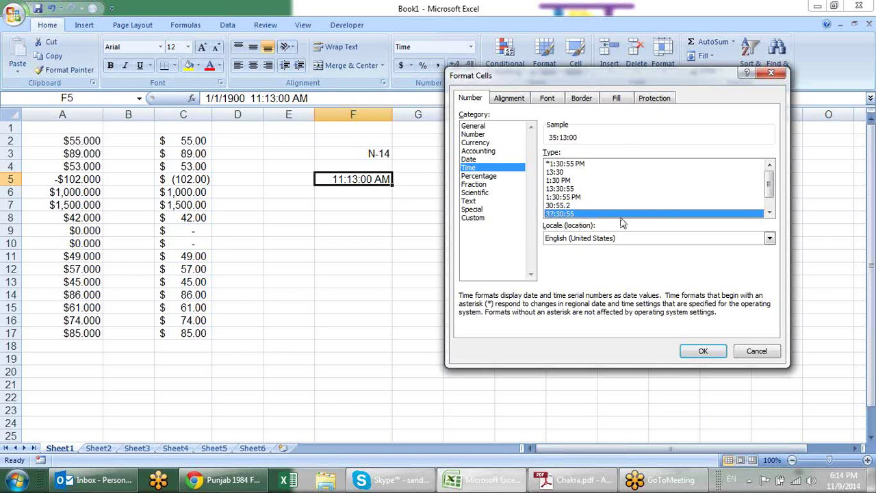
pyautogui.click(769, 212)
pyautogui.click(703, 351)
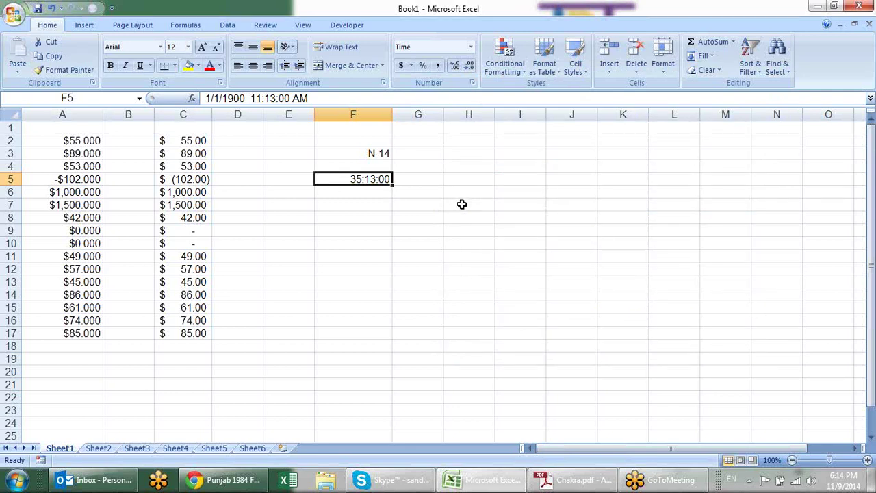
pyautogui.click(382, 155)
pyautogui.click(373, 179)
pyautogui.click(386, 155)
pyautogui.click(385, 179)
pyautogui.click(387, 155)
# Show F3's date in General format as the serial number 41952.
pyautogui.click(419, 153)
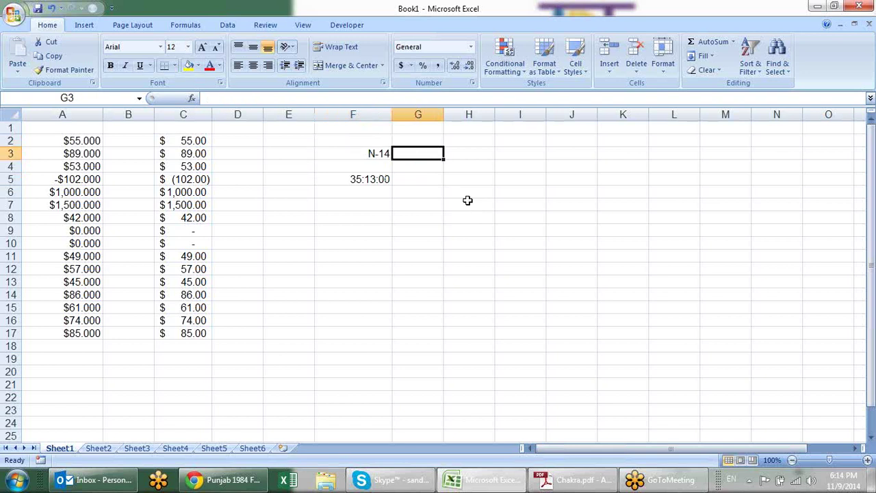
pyautogui.click(386, 154)
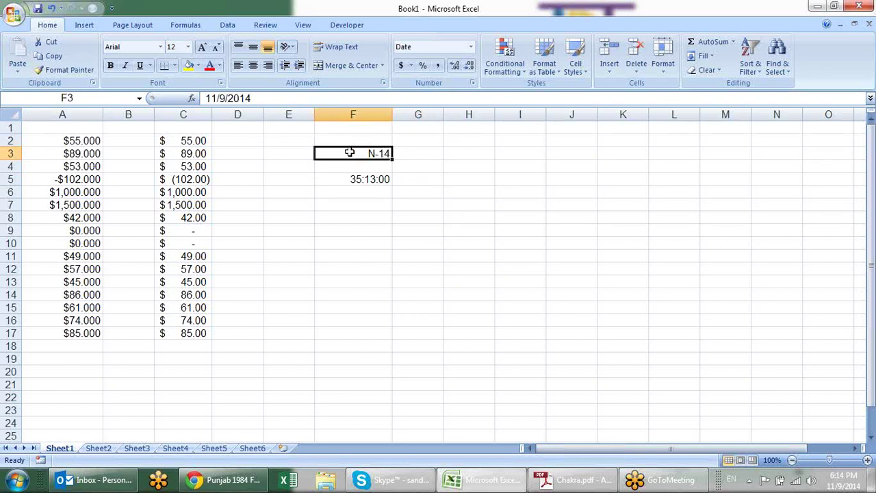
pyautogui.click(471, 47)
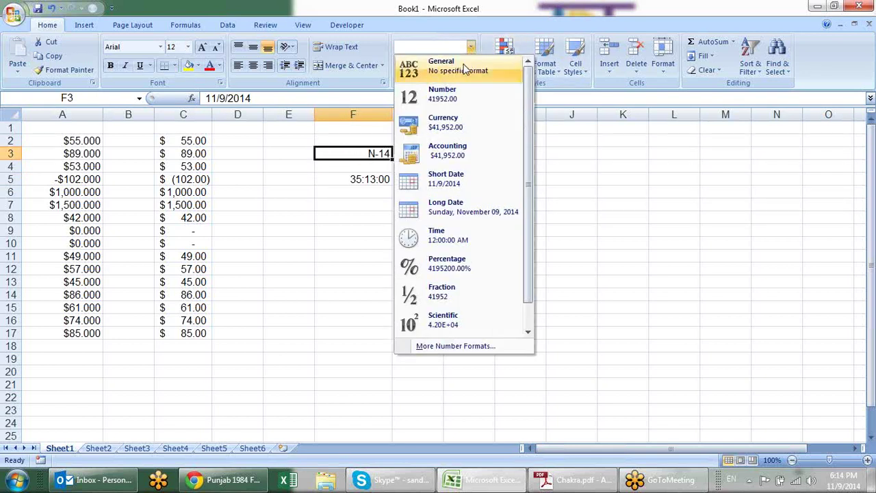
pyautogui.click(464, 69)
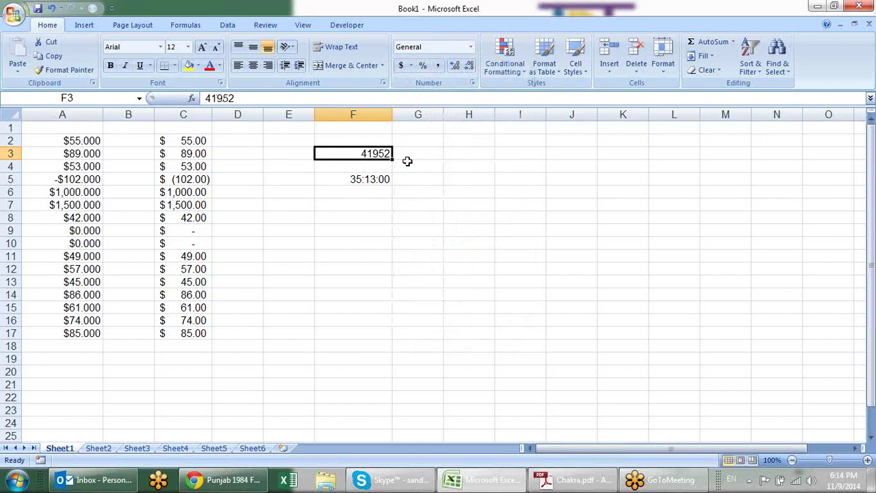
# Insert the current time into G3 with Ctrl+Shift+;.
pyautogui.click(420, 154)
pyautogui.press('F2')
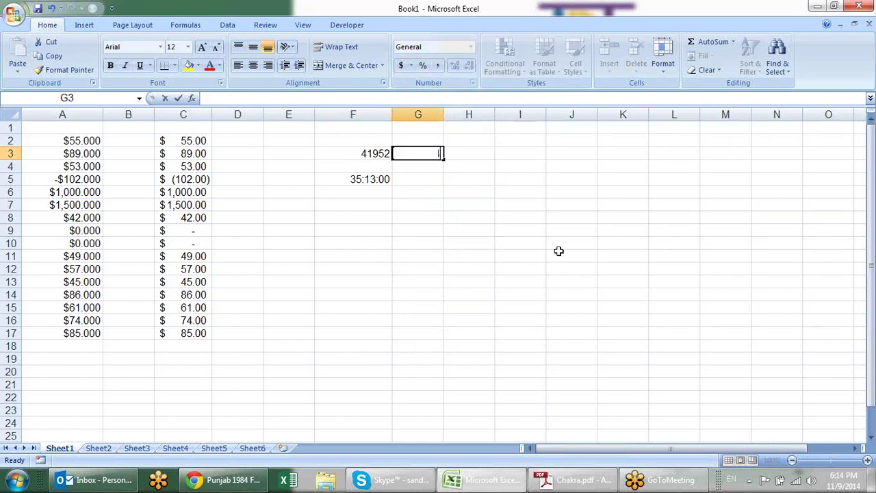
pyautogui.hotkey('ctrl', ';')
pyautogui.click(559, 252)
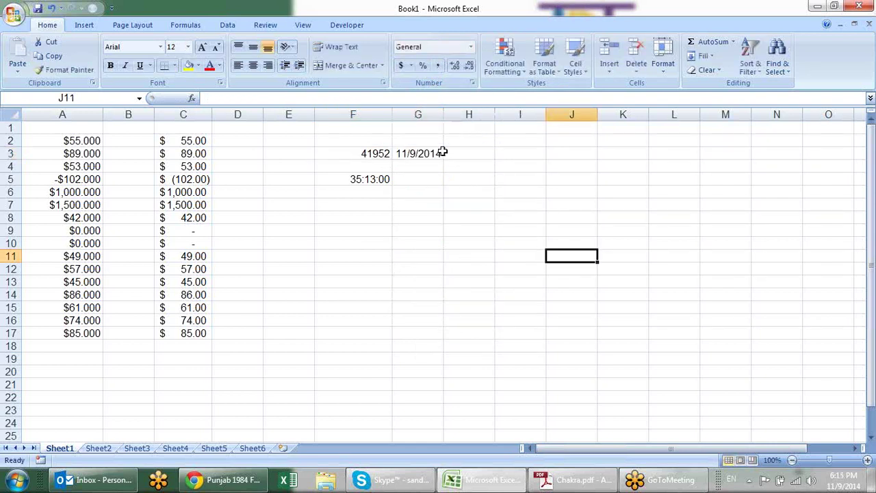
pyautogui.click(427, 153)
pyautogui.hotkey('ctrl', 'shift', ';')
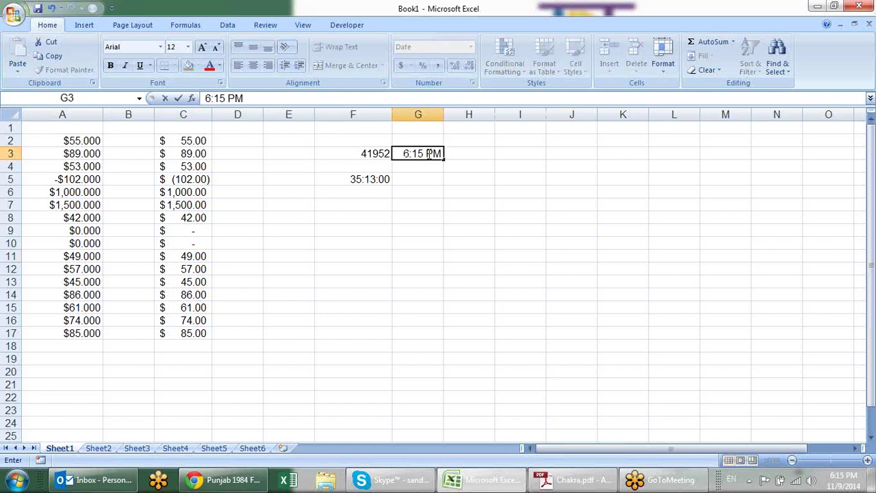
pyautogui.press('Return')
# Format G3 as General so the time shows as 0.760417.
pyautogui.click(428, 154)
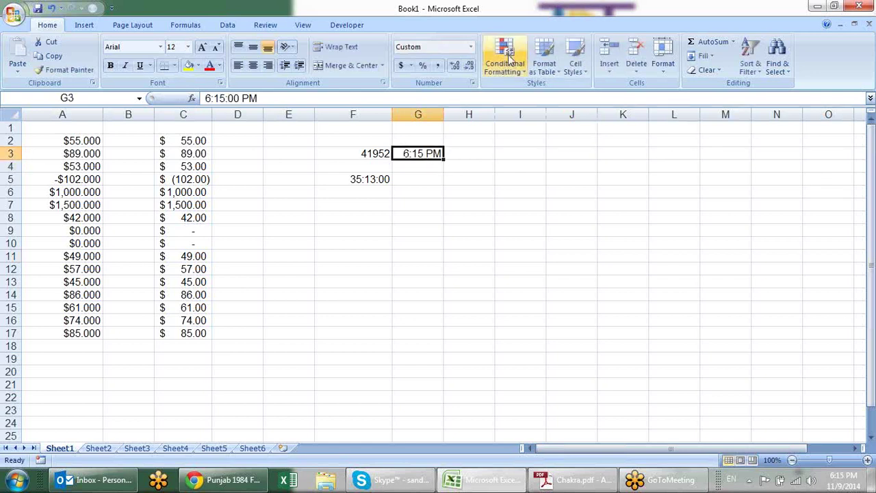
pyautogui.click(471, 47)
pyautogui.click(477, 68)
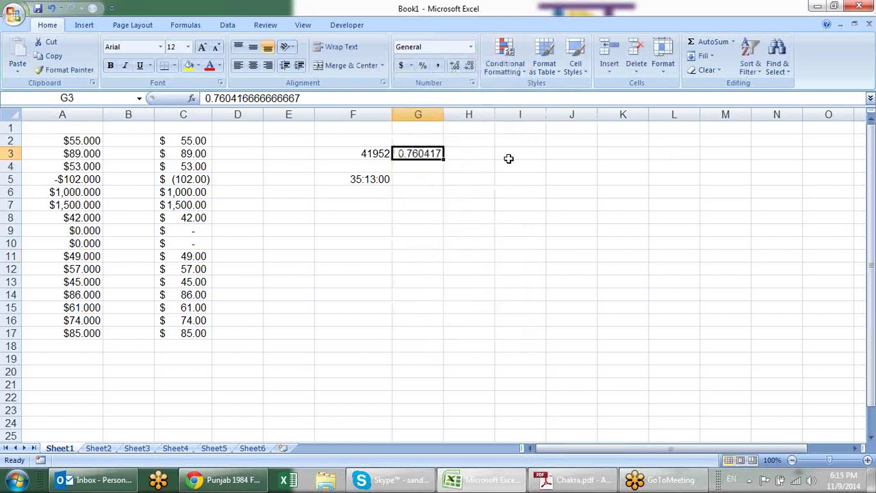
pyautogui.click(483, 181)
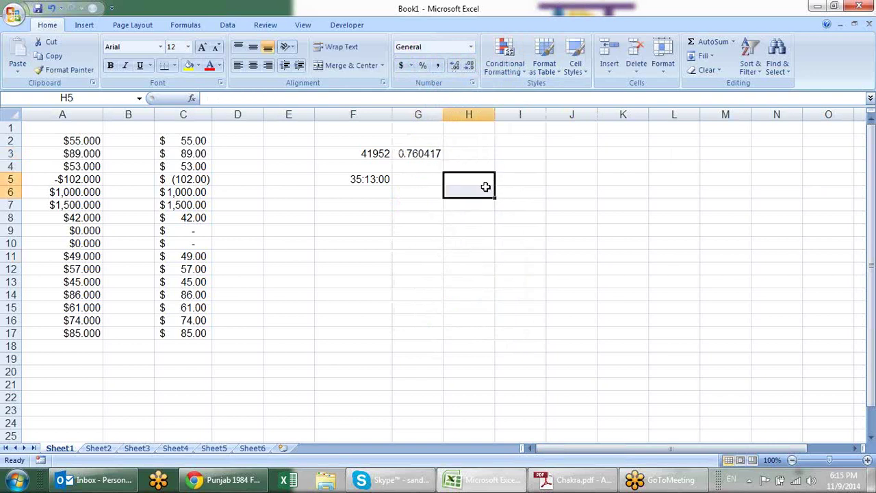
# Enter the formula =NOW() in H3.
pyautogui.click(456, 156)
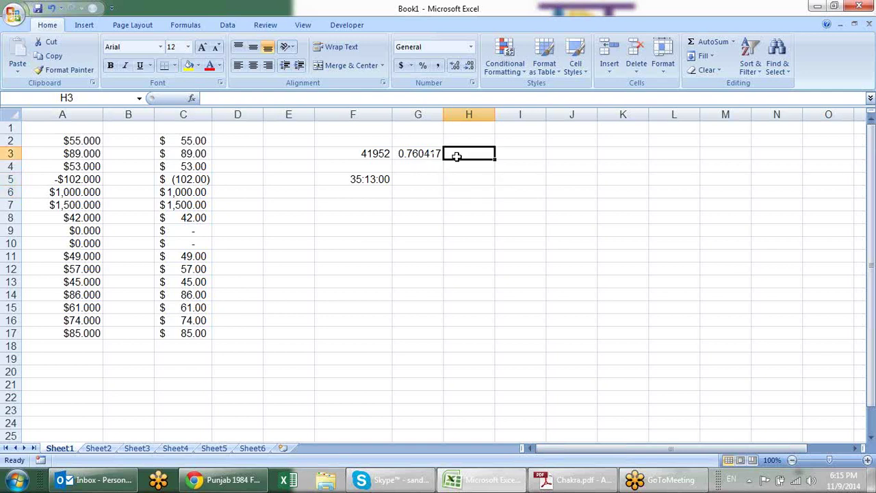
pyautogui.write('=')
pyautogui.write('now')
pyautogui.press('BackSpace')
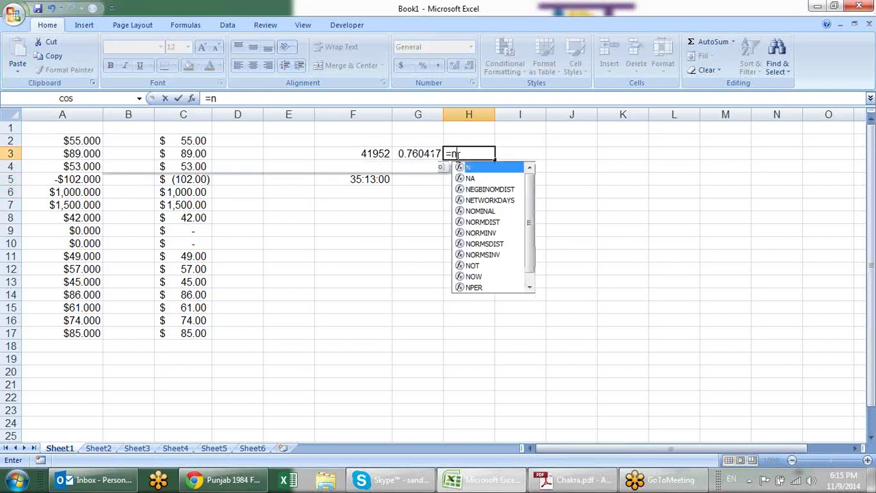
pyautogui.write('ow')
pyautogui.press('Tab')
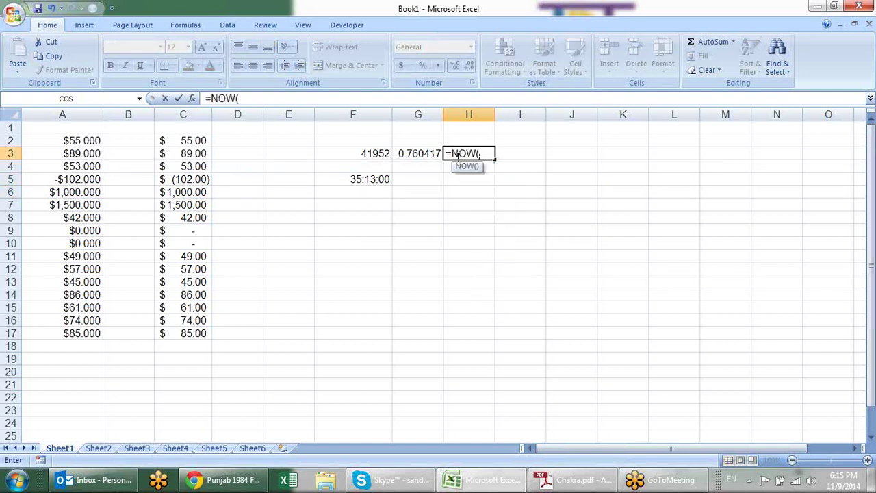
pyautogui.write(')')
pyautogui.press('Return')
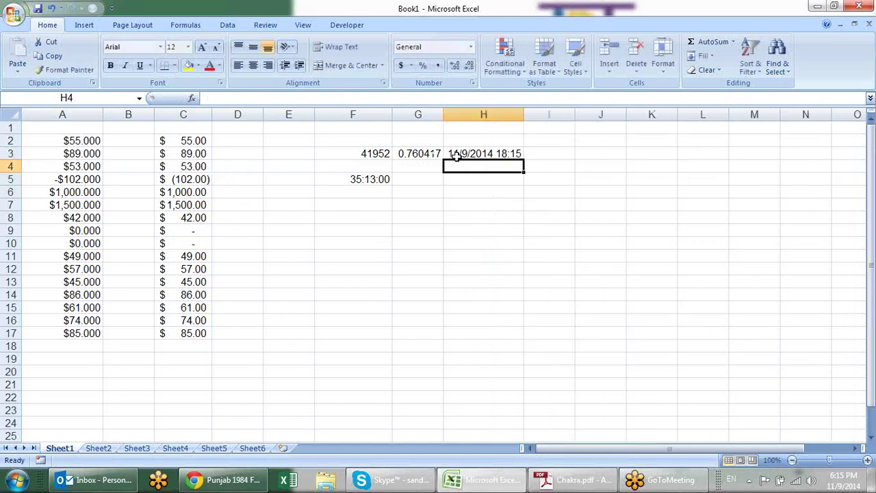
# Format H3 as General, showing 41952.76063, and compare it with F3 and G3.
pyautogui.click(457, 157)
pyautogui.click(470, 46)
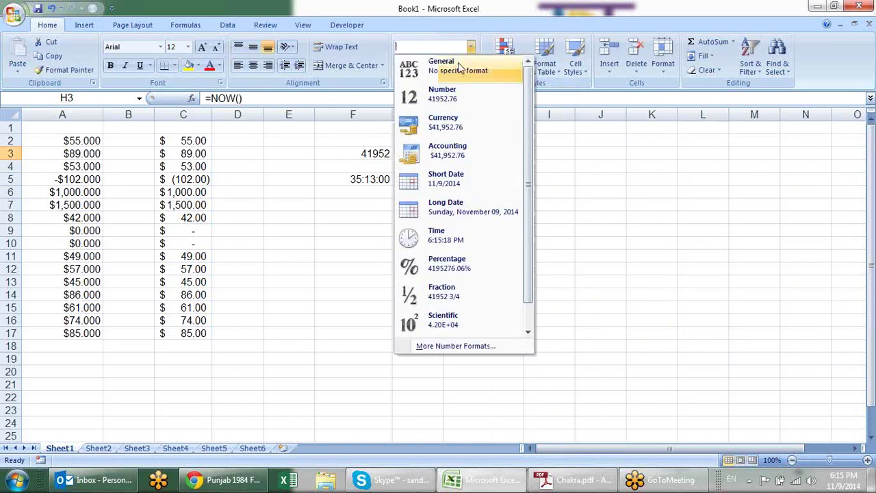
pyautogui.click(451, 66)
pyautogui.click(562, 231)
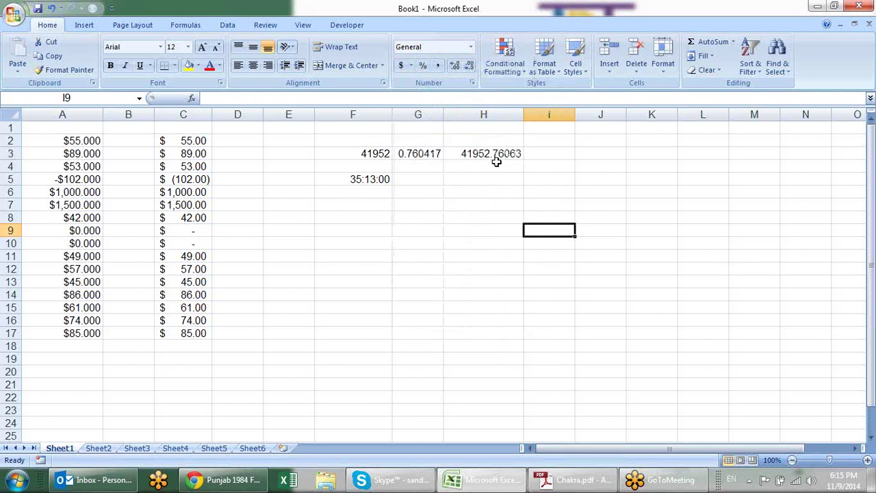
pyautogui.click(382, 157)
pyautogui.click(431, 162)
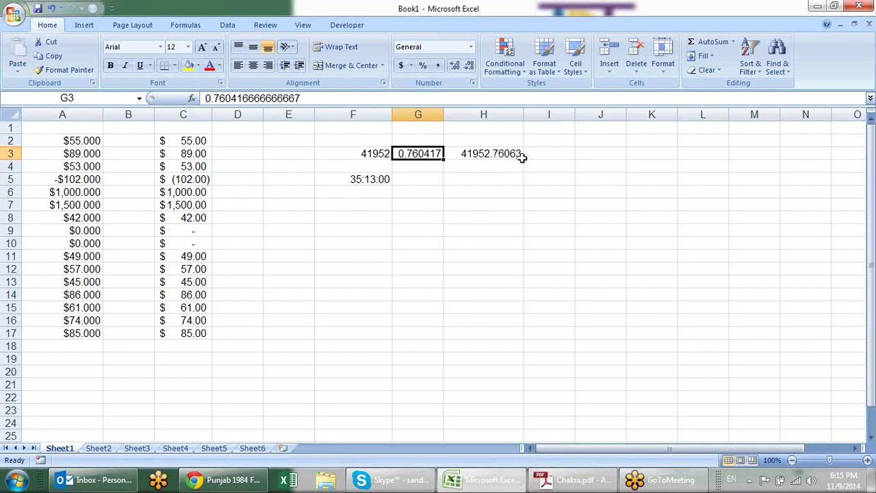
# Enter 1 in H5 and apply a date format with Ctrl+Shift+#.
pyautogui.click(489, 183)
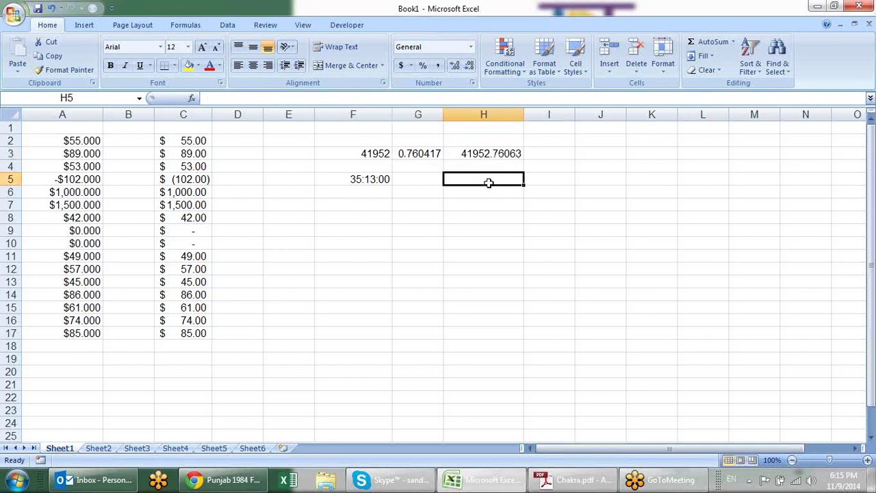
pyautogui.write('1')
pyautogui.press('Return')
pyautogui.click(488, 183)
pyautogui.click(472, 48)
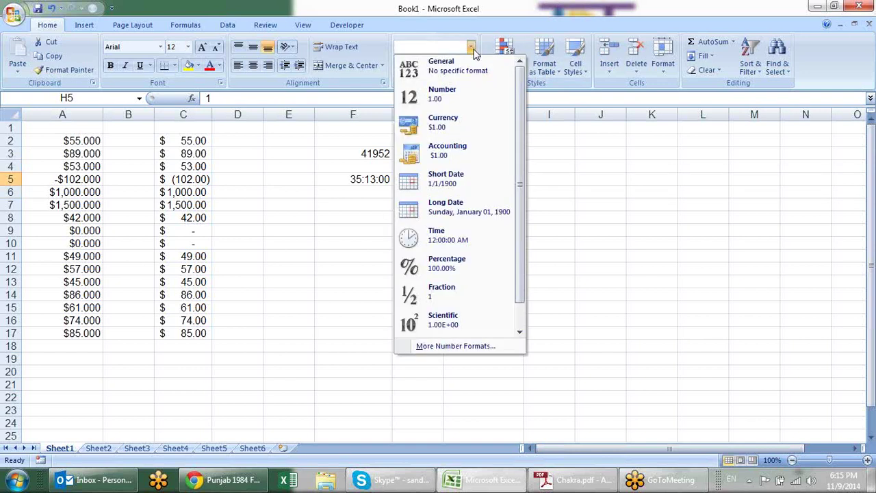
pyautogui.click(602, 170)
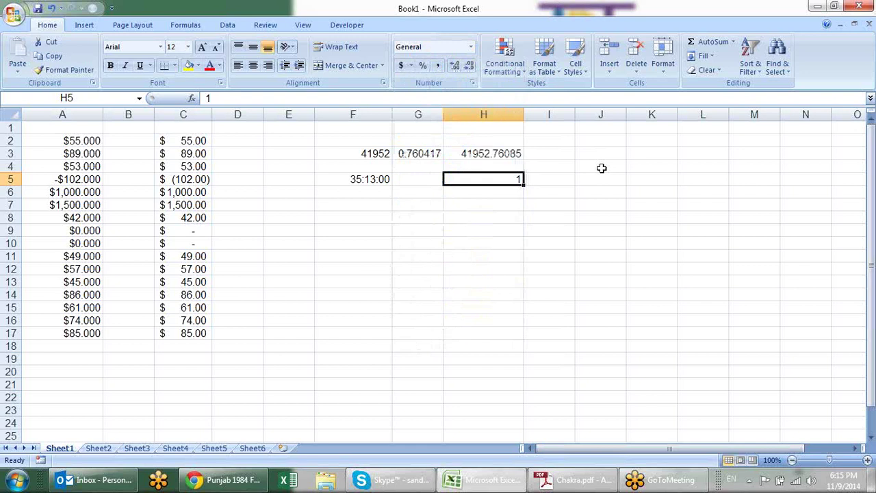
pyautogui.hotkey('ctrl', 'shift', '#')
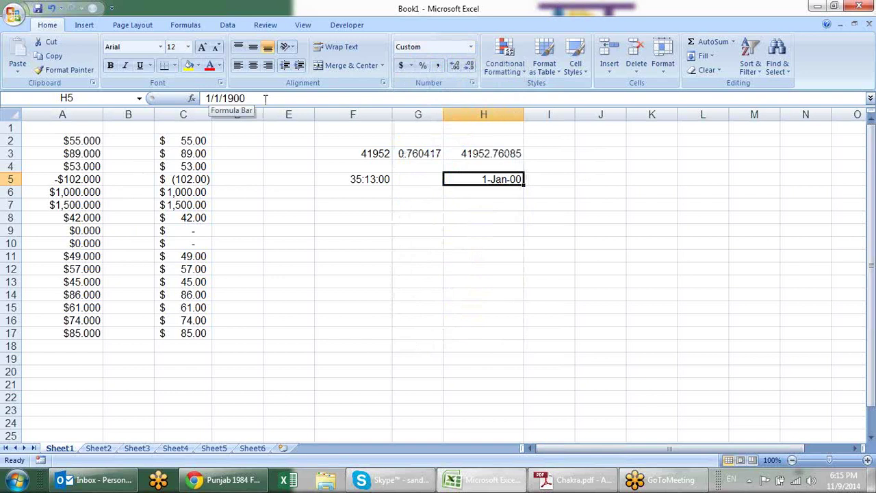
# Re-enter H5 as 366, then 367, which displays as 1-Jan-01.
pyautogui.write('396')
pyautogui.press('BackSpace')
pyautogui.press('BackSpace')
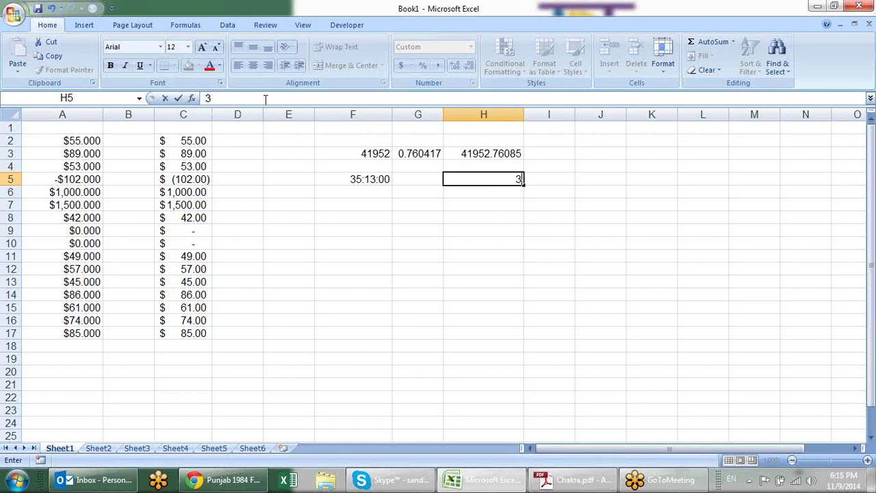
pyautogui.write('66')
pyautogui.press('Return')
pyautogui.click(486, 169)
pyautogui.click(490, 179)
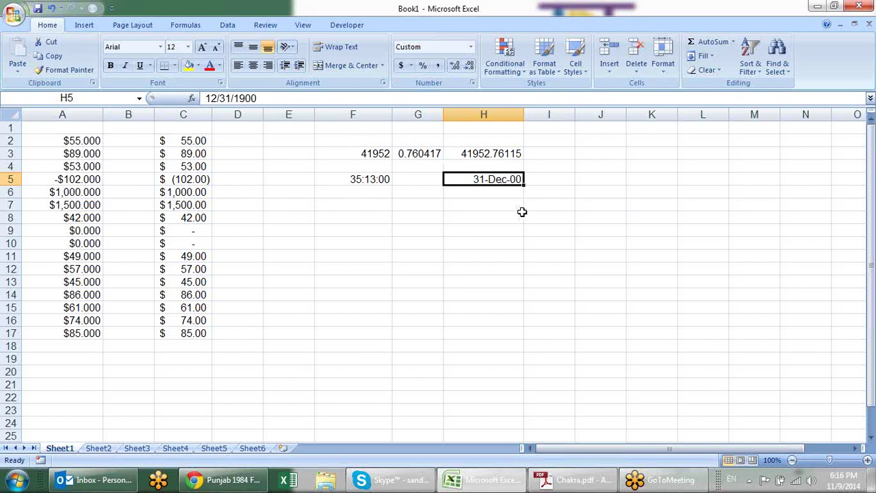
pyautogui.write('367')
pyautogui.hotkey('ctrl', 'Return')
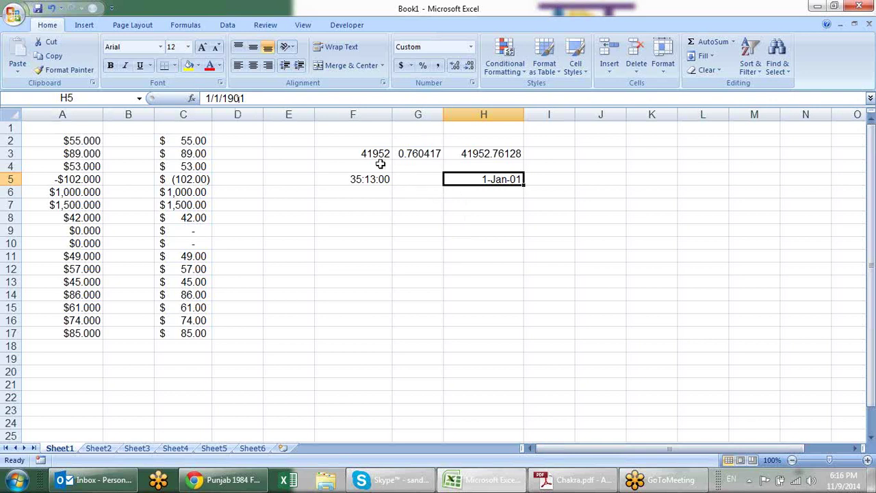
pyautogui.click(379, 157)
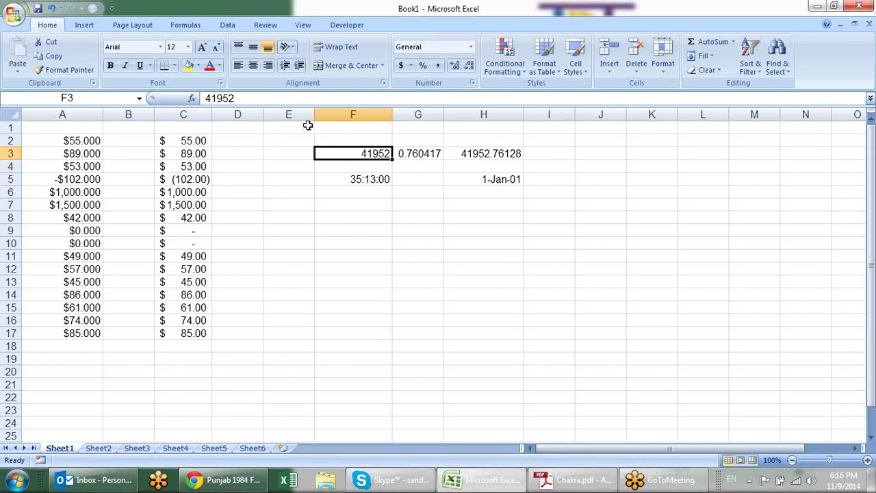
# Enter 2 in cell E3.
pyautogui.click(305, 151)
pyautogui.write('2')
pyautogui.press('Return')
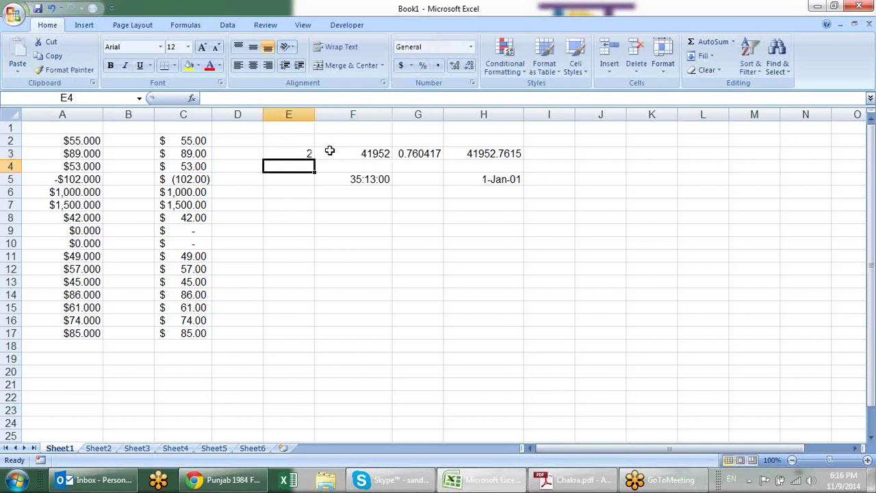
# Enter =F3+E3 in E4 and format it as a date, showing 11-Nov-14.
pyautogui.write('=')
pyautogui.press('Up')
pyautogui.press('Right')
pyautogui.write('+')
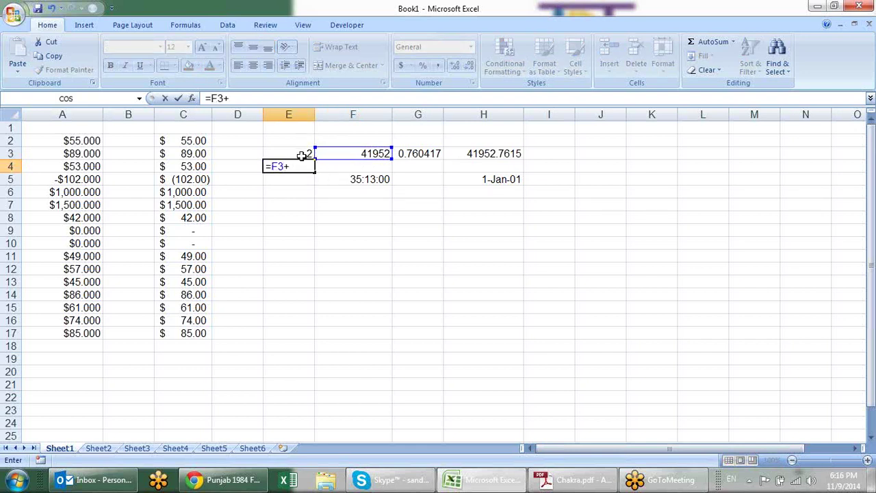
pyautogui.click(301, 153)
pyautogui.press('Return')
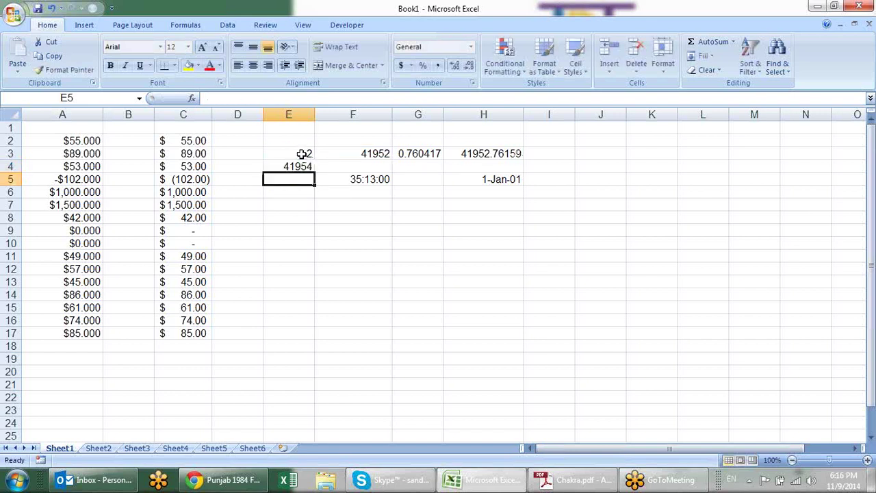
pyautogui.press('Up')
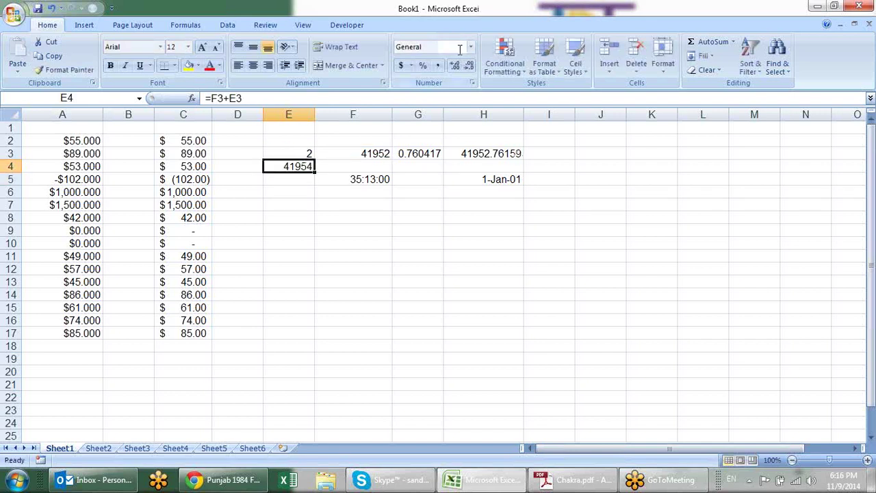
pyautogui.click(470, 47)
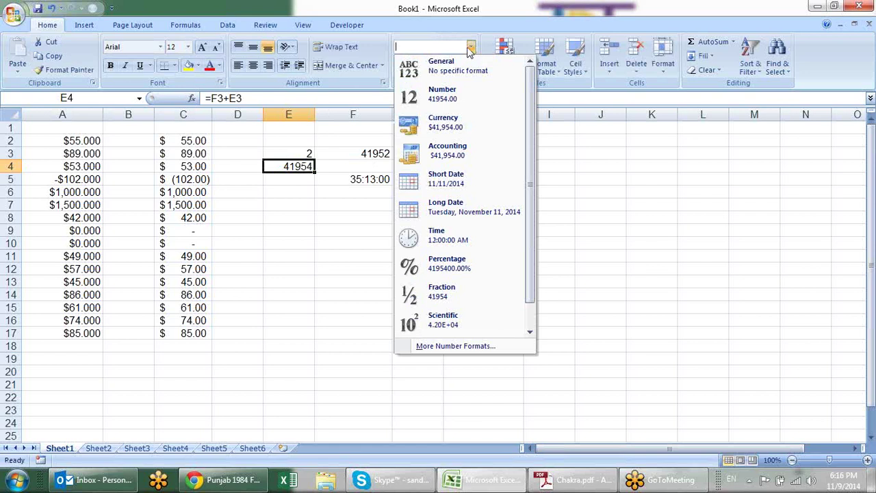
pyautogui.click(470, 48)
pyautogui.hotkey('ctrl', 'shift', '3')
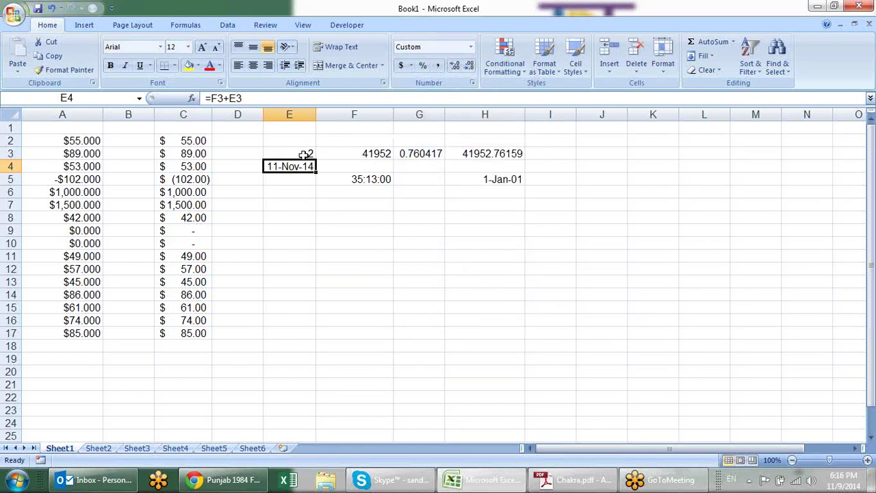
pyautogui.click(344, 153)
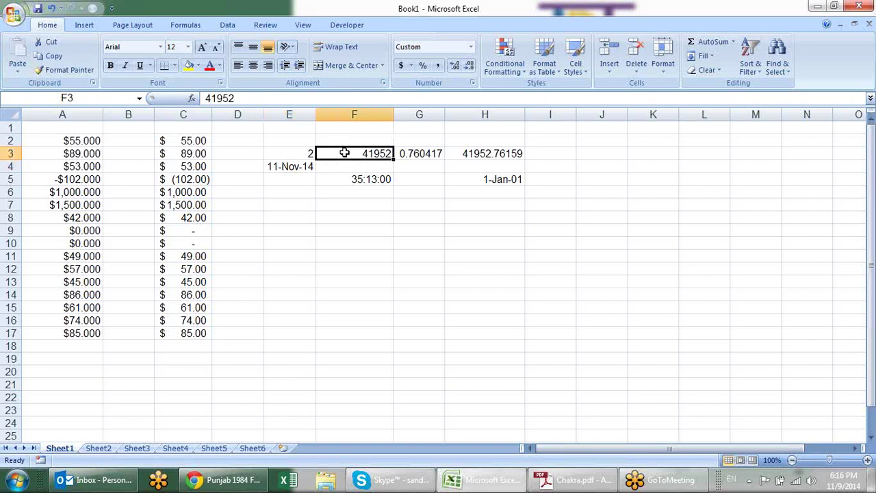
pyautogui.hotkey('ctrl', 'shift', '3')
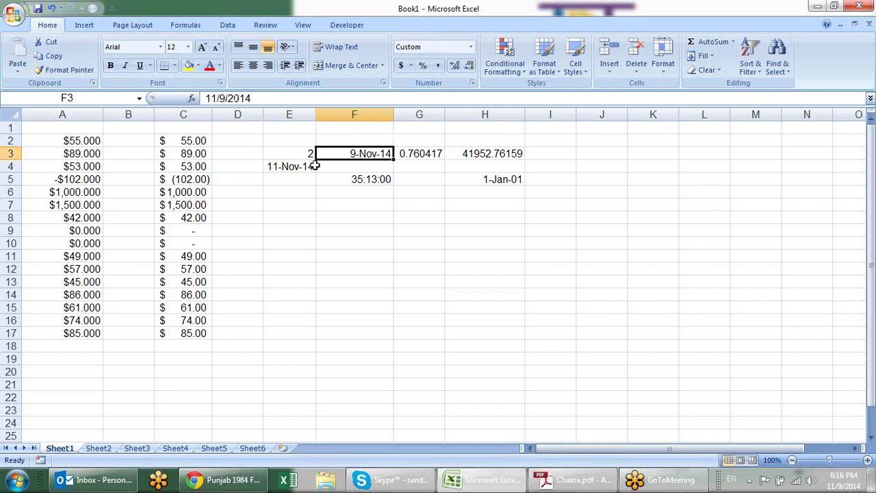
pyautogui.click(420, 151)
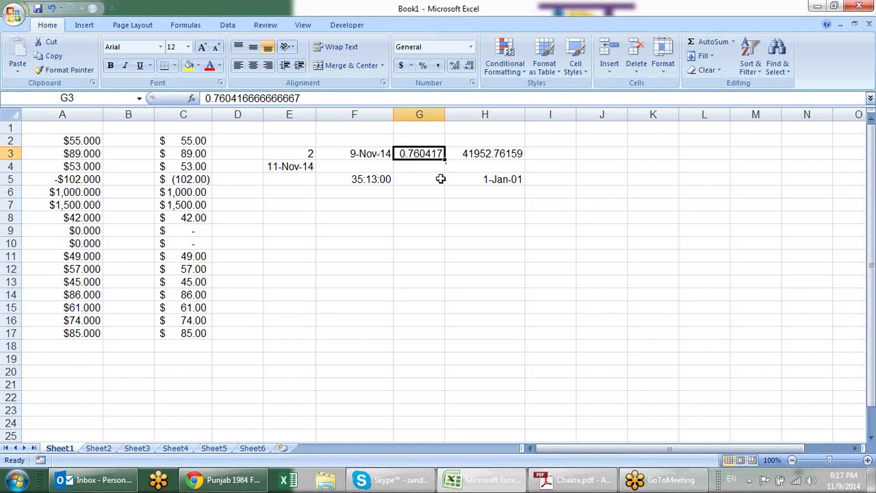
pyautogui.click(404, 195)
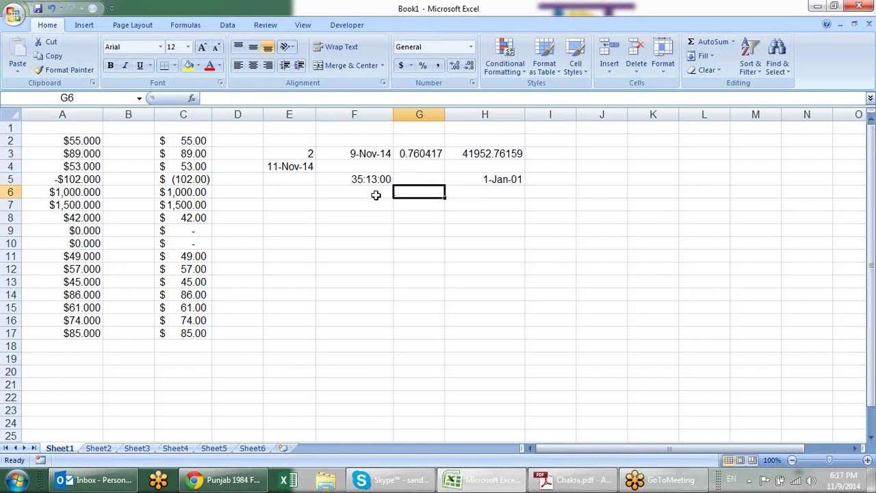
pyautogui.click(375, 192)
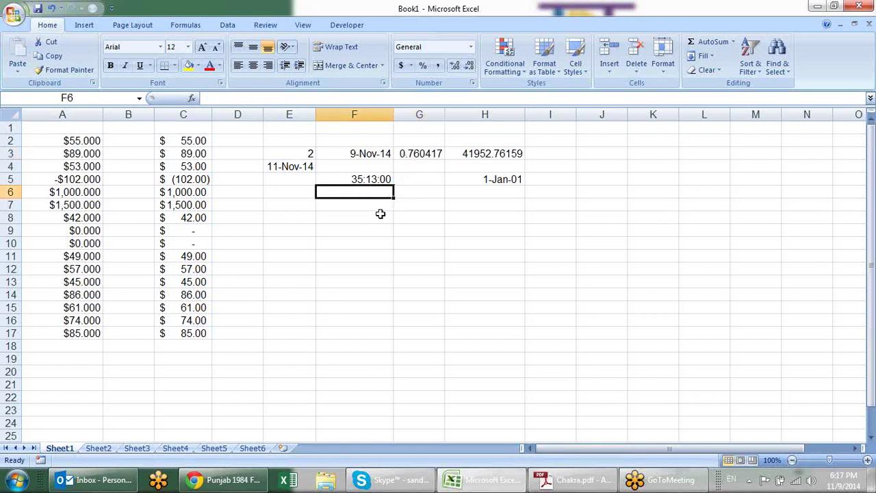
pyautogui.click(477, 156)
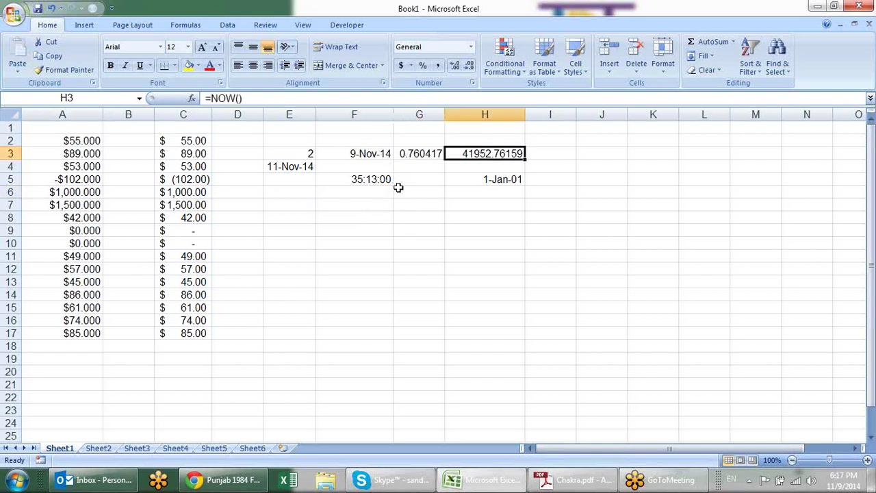
pyautogui.click(416, 154)
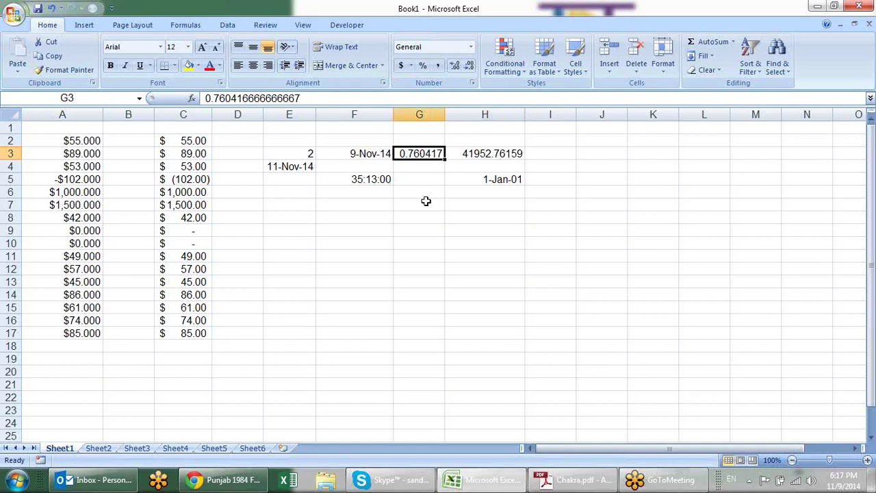
pyautogui.click(353, 202)
# Insert the current time, 6:17 PM, into F7.
pyautogui.hotkey('ctrl', ';')
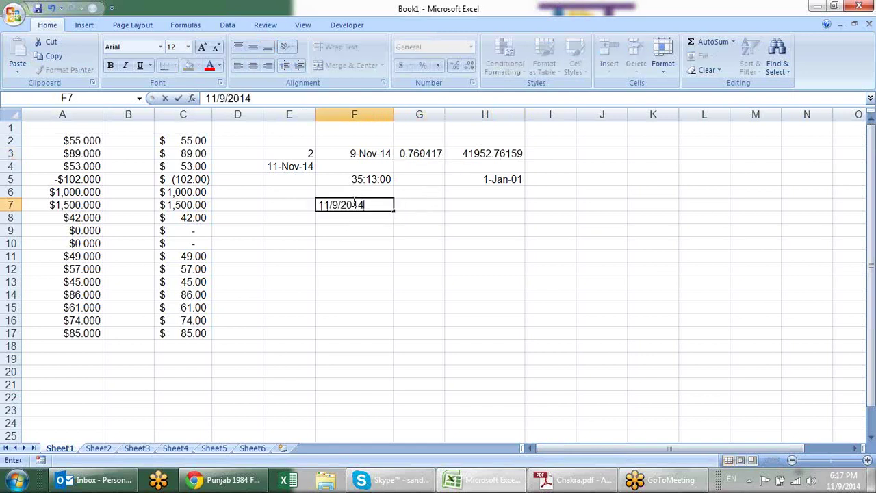
pyautogui.press('Escape')
pyautogui.hotkey('ctrl', 'shift', ';')
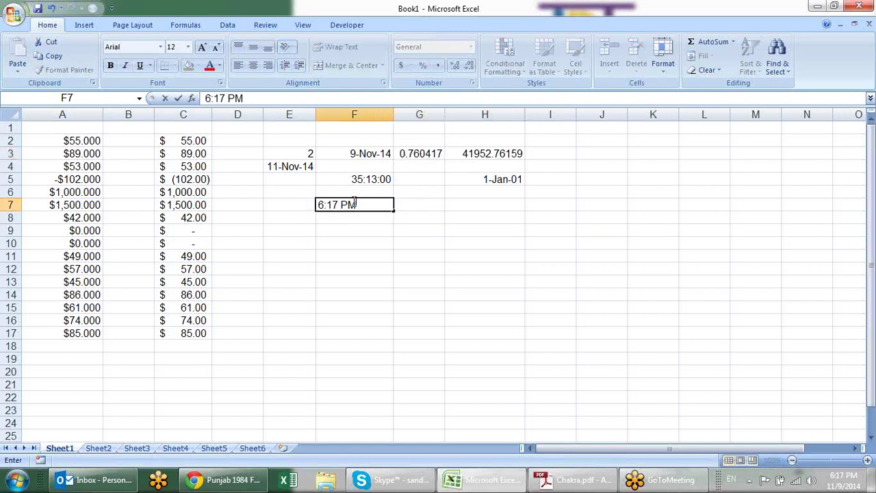
pyautogui.press('Return')
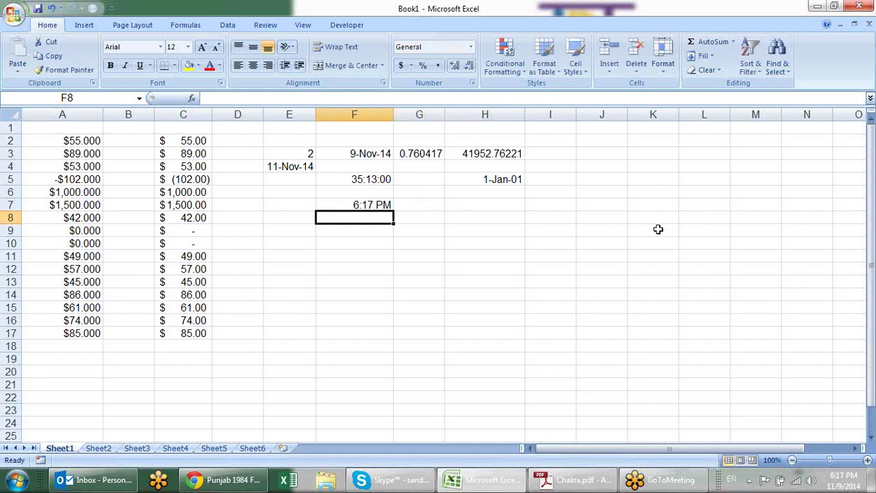
# Put 1 in F8 and enter =F8+F7 in F9, which still shows 6:17 PM.
pyautogui.write('1')
pyautogui.press('Return')
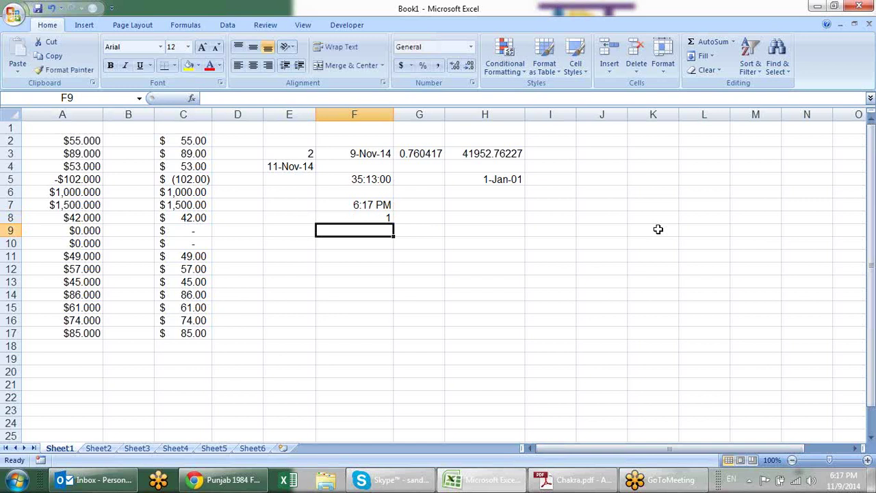
pyautogui.press('Up')
pyautogui.press('Up')
pyautogui.press('Down')
pyautogui.press('Down')
pyautogui.write('=')
pyautogui.press('Up')
pyautogui.write('+')
pyautogui.press('Up')
pyautogui.press('Up')
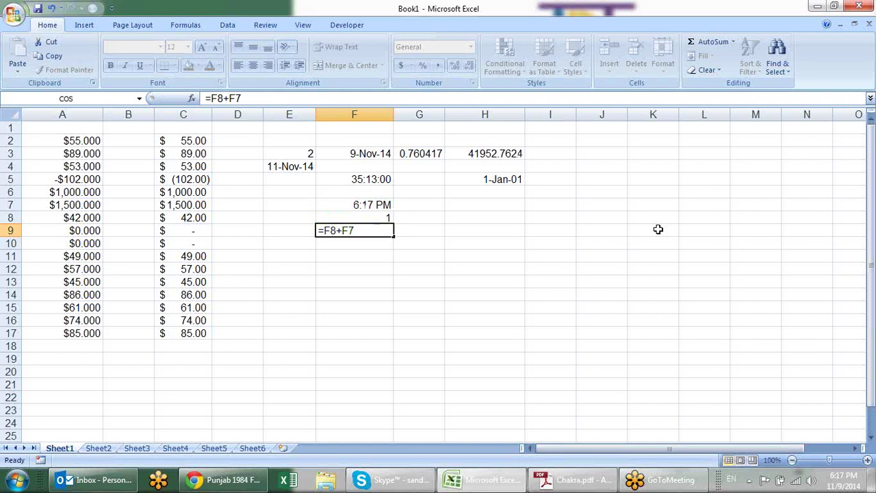
pyautogui.press('Return')
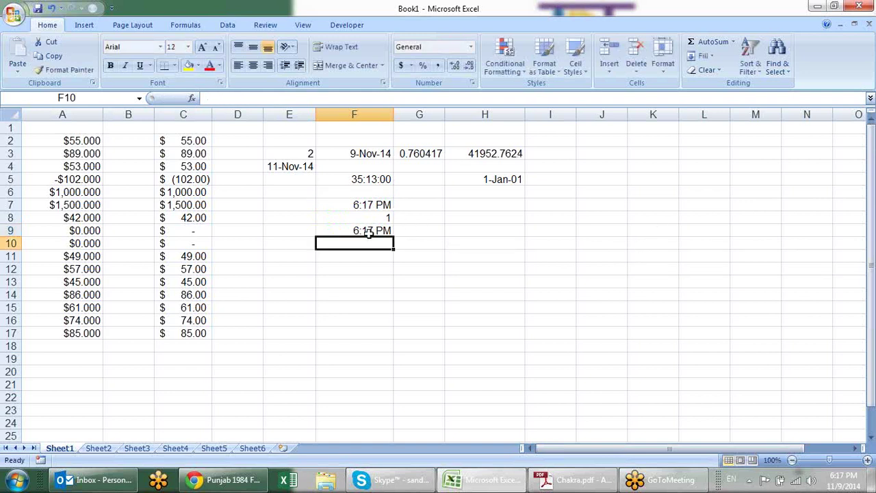
pyautogui.click(370, 235)
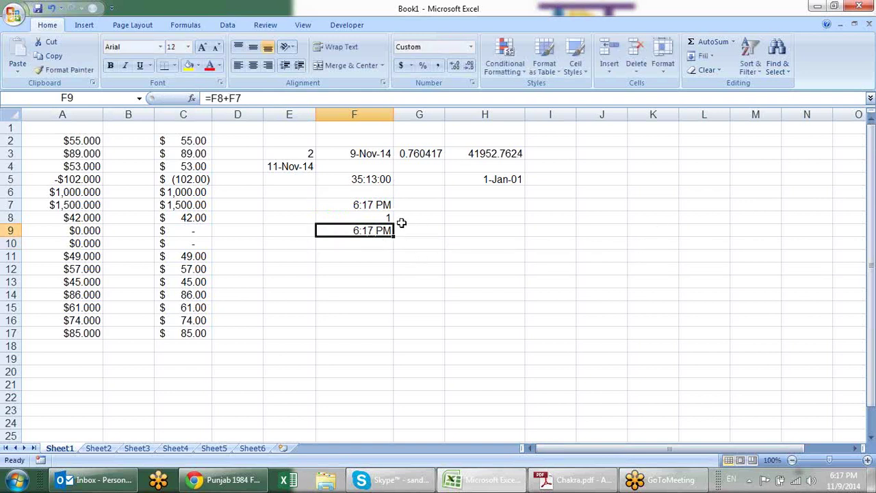
pyautogui.click(387, 217)
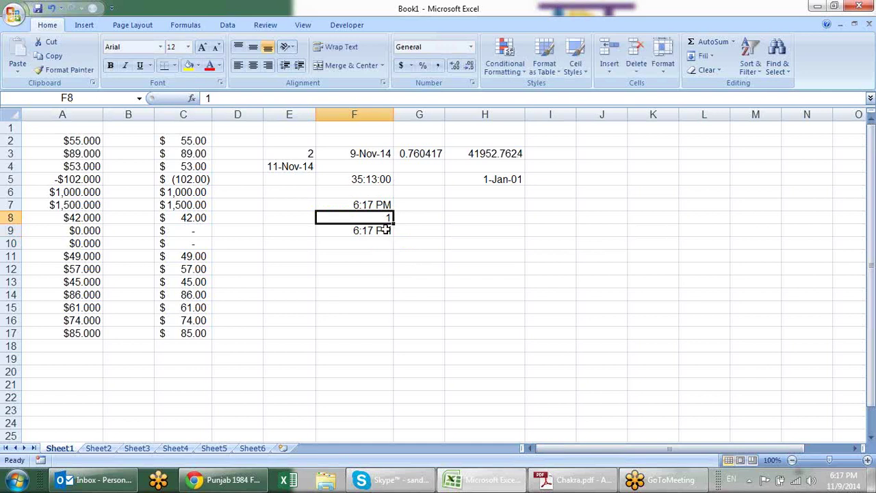
# Change F9's formula to =F8/24+F7 so it shows 7:17 PM.
pyautogui.click(385, 230)
pyautogui.press('F2')
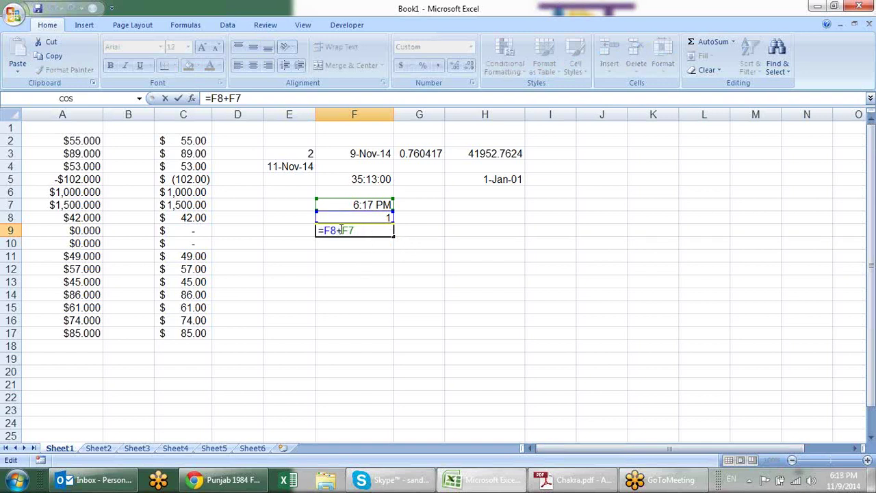
pyautogui.click(332, 231)
pyautogui.click(335, 231)
pyautogui.write('/24')
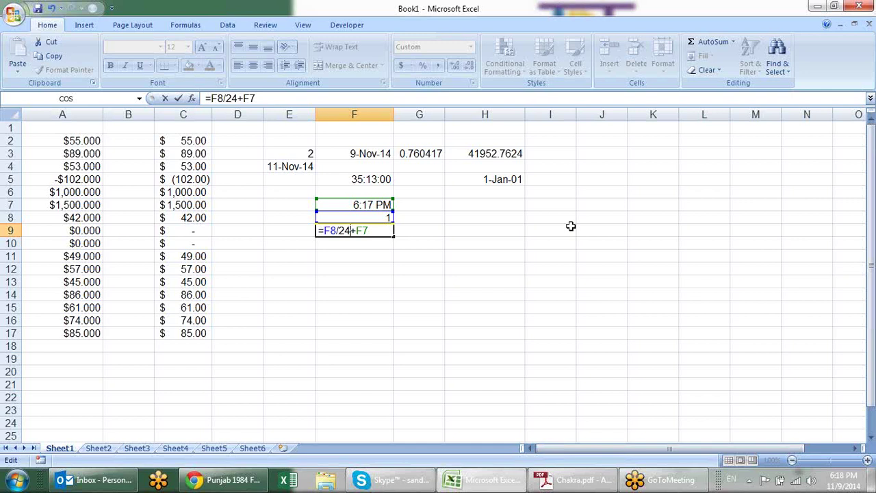
pyautogui.press('Return')
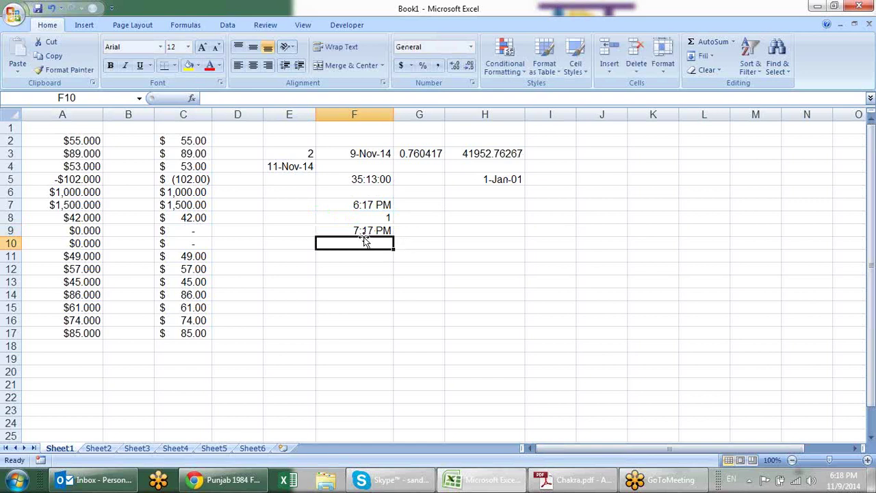
# Enter 2 in cell G8.
pyautogui.click(401, 216)
pyautogui.write('2')
pyautogui.press('Return')
pyautogui.press('Up')
# In H8 enter a formula adding G8's minutes to F7, typed as =F7+(G8/24*60).
pyautogui.press('Right')
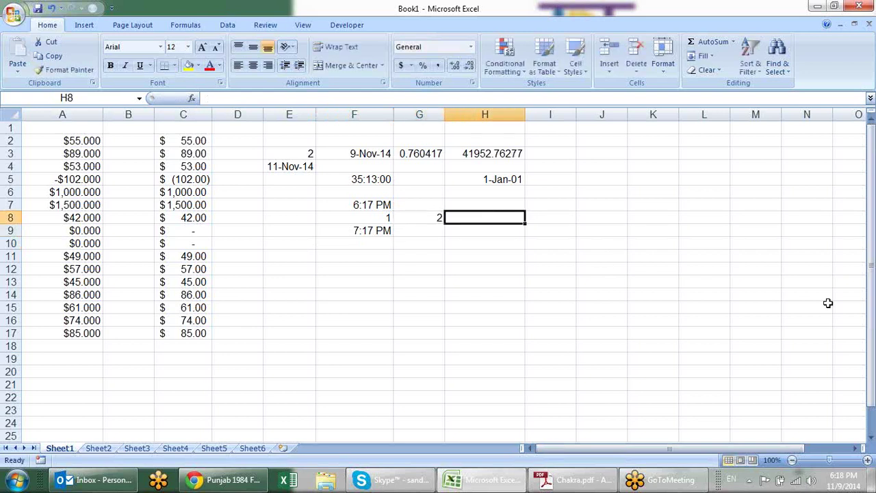
pyautogui.write('=')
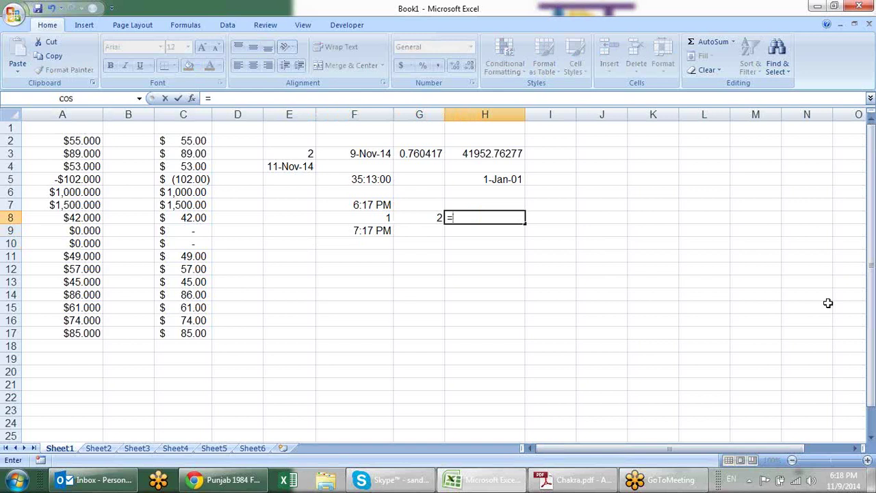
pyautogui.click(385, 204)
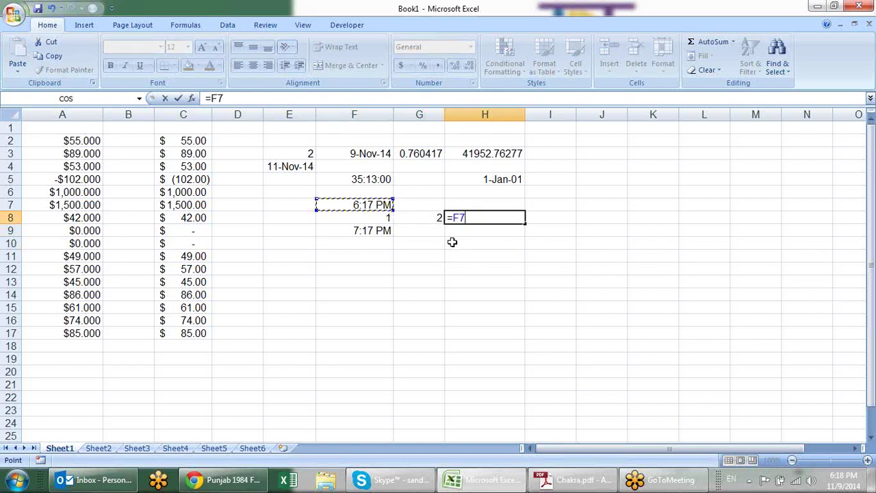
pyautogui.write('+(')
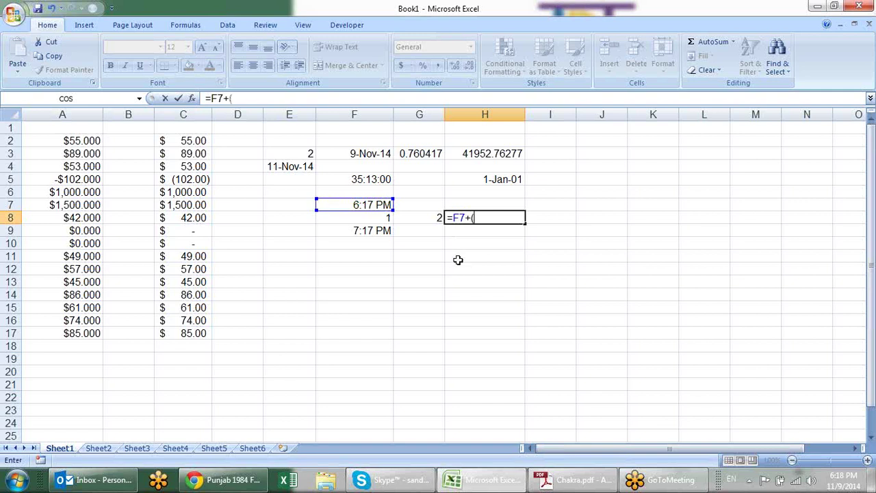
pyautogui.click(435, 219)
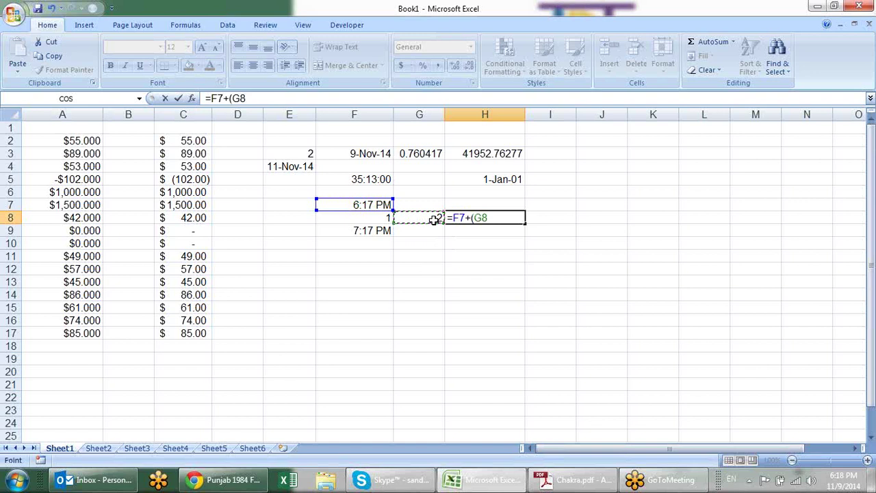
pyautogui.write('/')
pyautogui.write('24*60')
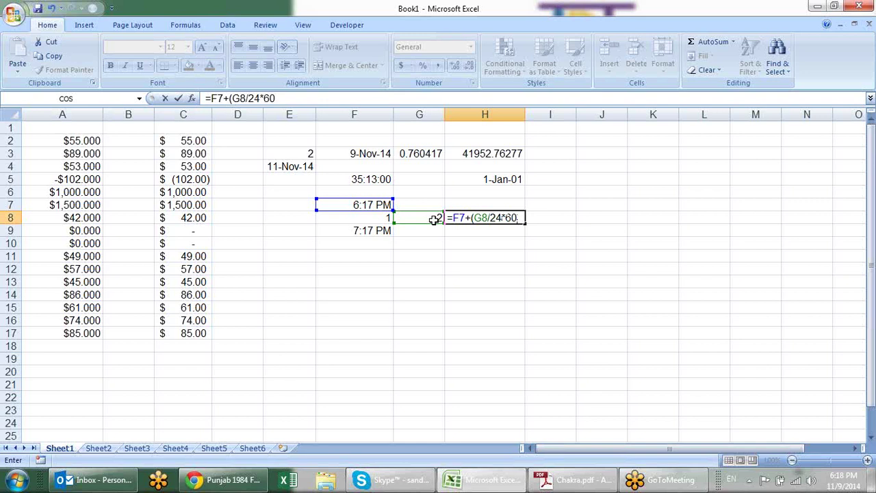
pyautogui.write(')')
pyautogui.press('Return')
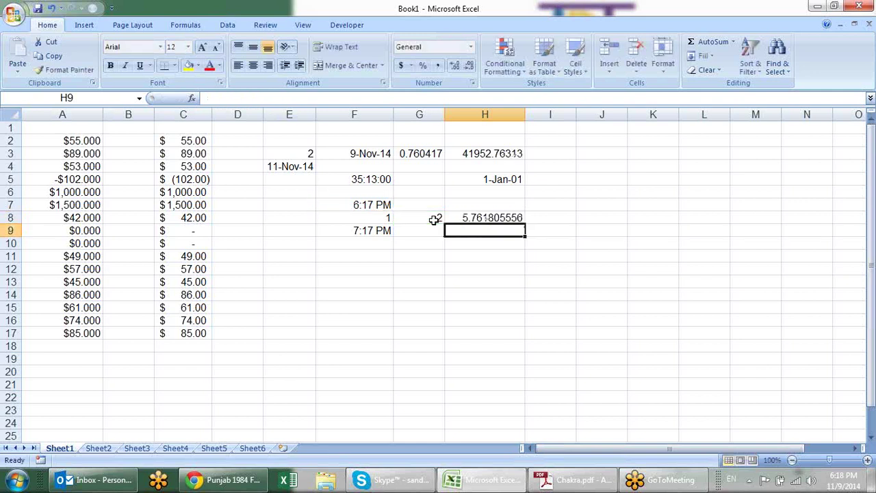
pyautogui.press('Up')
# Fix H8's parentheses so it reads =F7+(G8/(24*60)), giving 0.763194444.
pyautogui.press('F2')
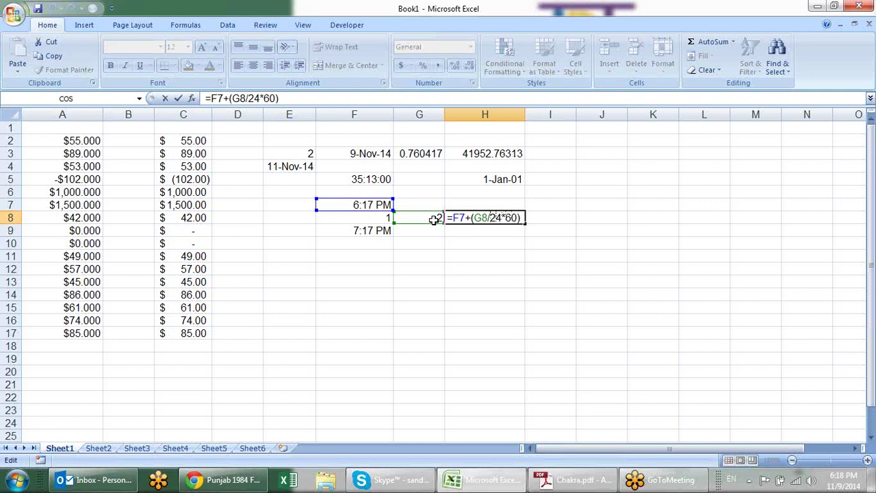
pyautogui.write('(')
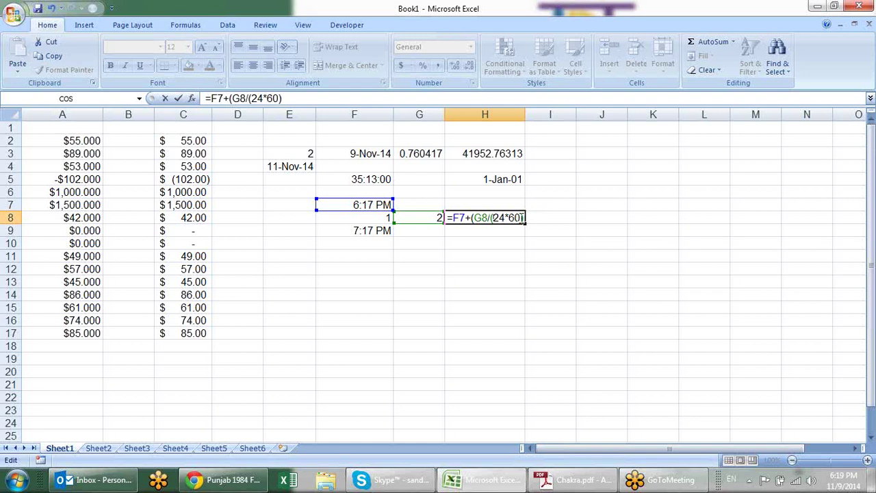
pyautogui.write(')')
pyautogui.press('Return')
pyautogui.press('Up')
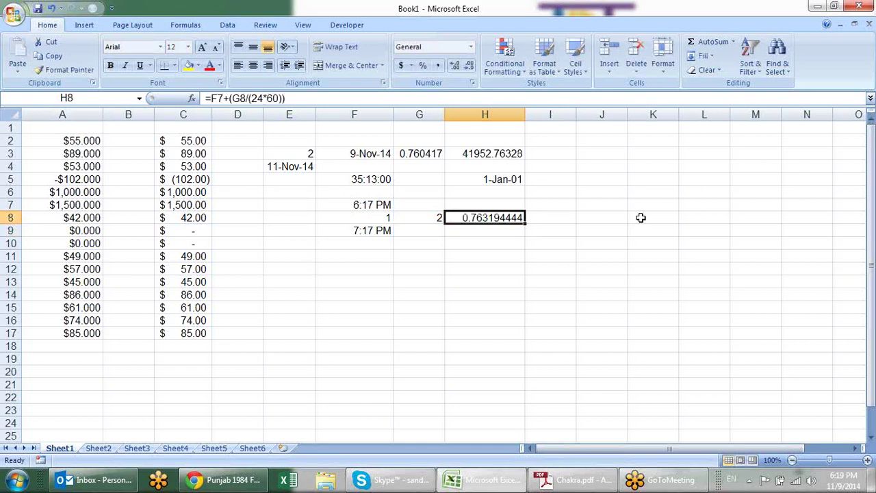
pyautogui.hotkey('ctrl', 'shift', '2')
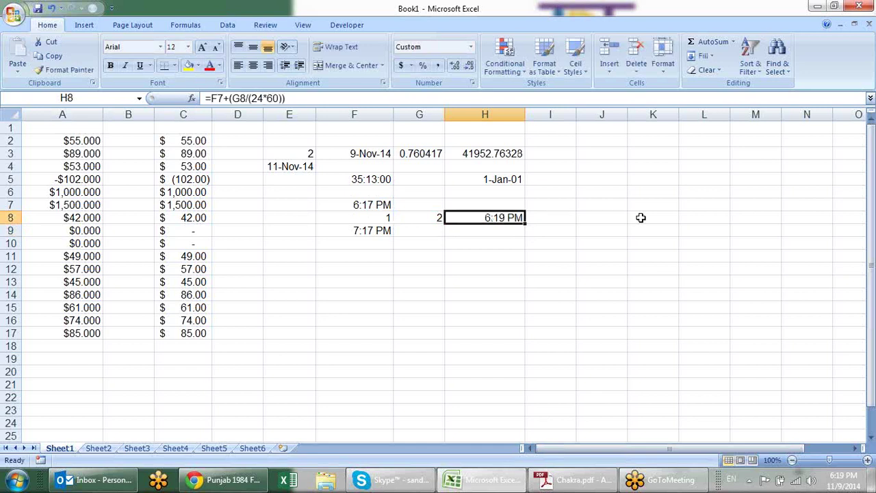
pyautogui.click(374, 202)
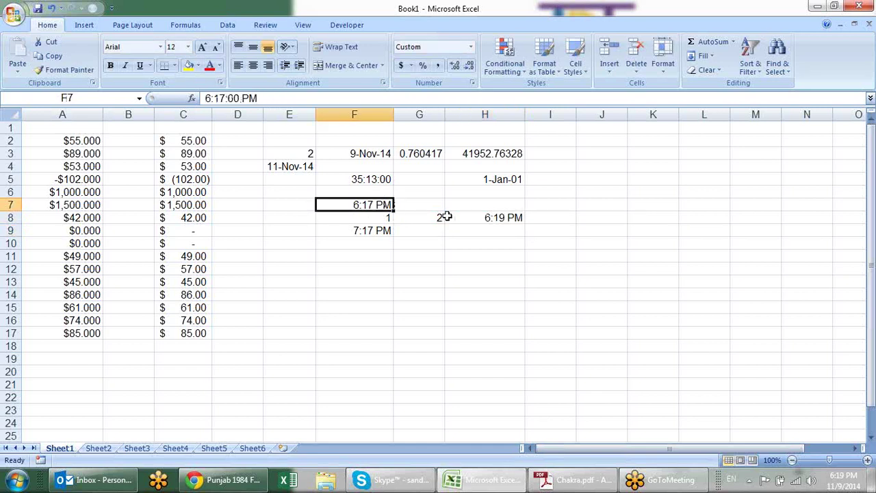
pyautogui.click(509, 216)
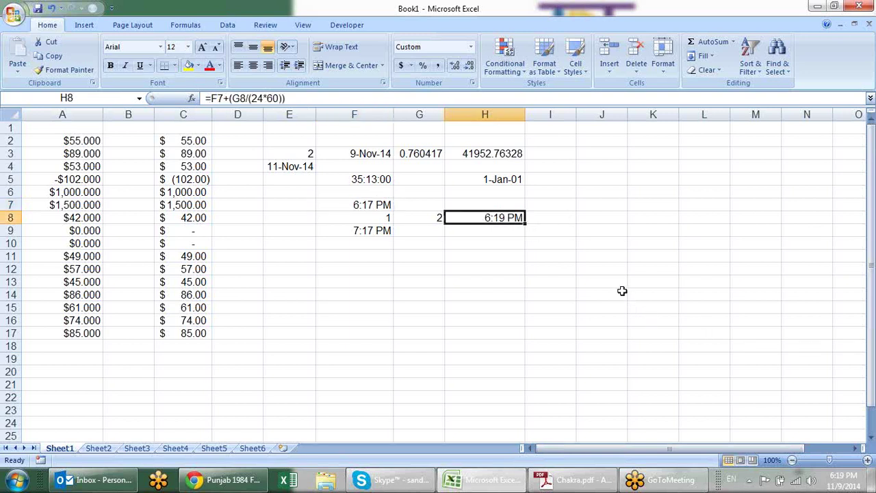
pyautogui.press('F2')
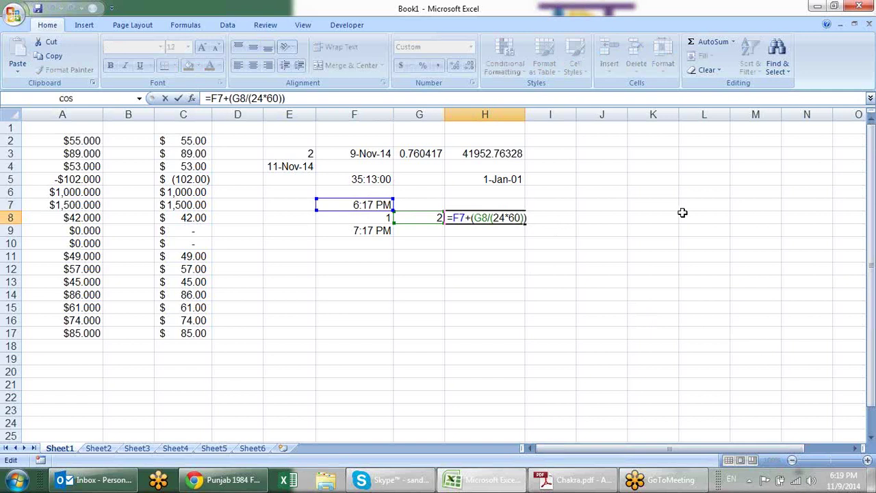
pyautogui.write('*60')
pyautogui.press('Return')
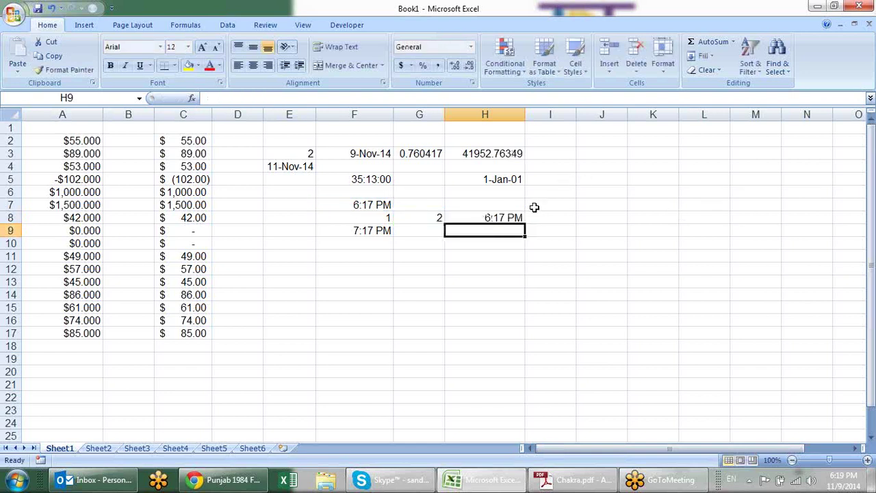
pyautogui.click(513, 216)
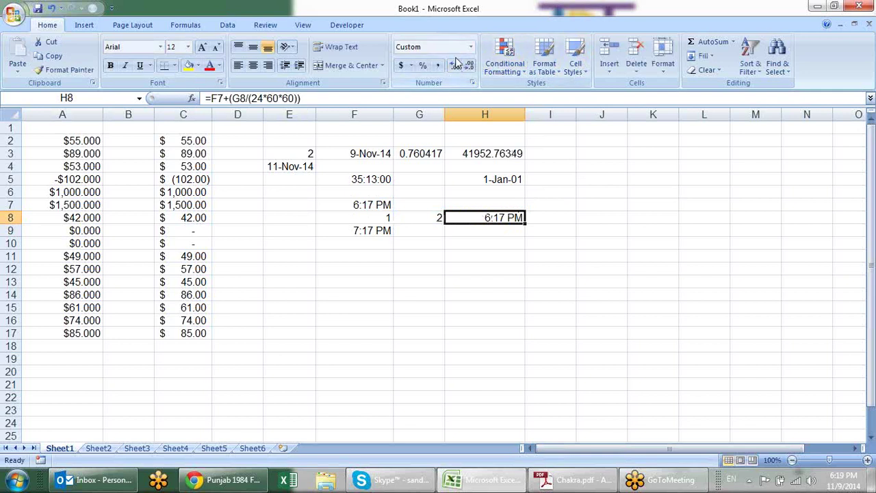
pyautogui.keyDown('ctrl'); pyautogui.click(365, 206); pyautogui.keyUp('ctrl')
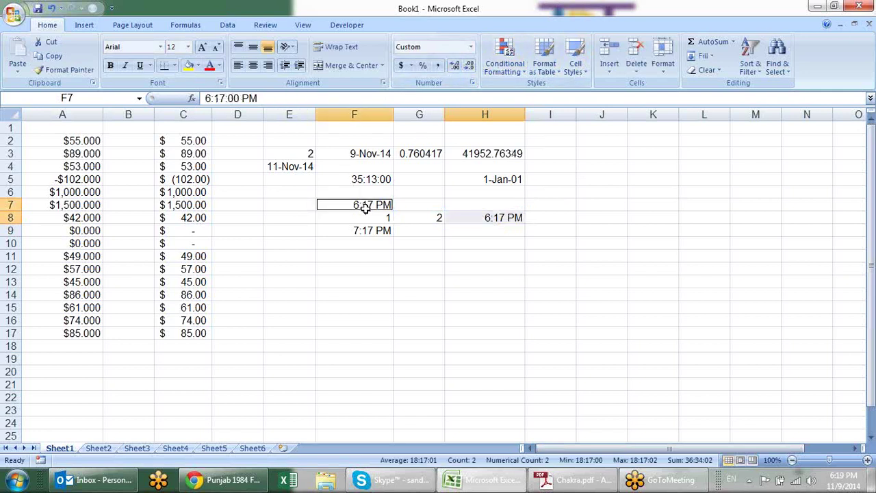
# Apply the 1:30:55 PM time format so F7 and H8 show 6:17:00 PM and 6:17:02 PM.
pyautogui.click(471, 82)
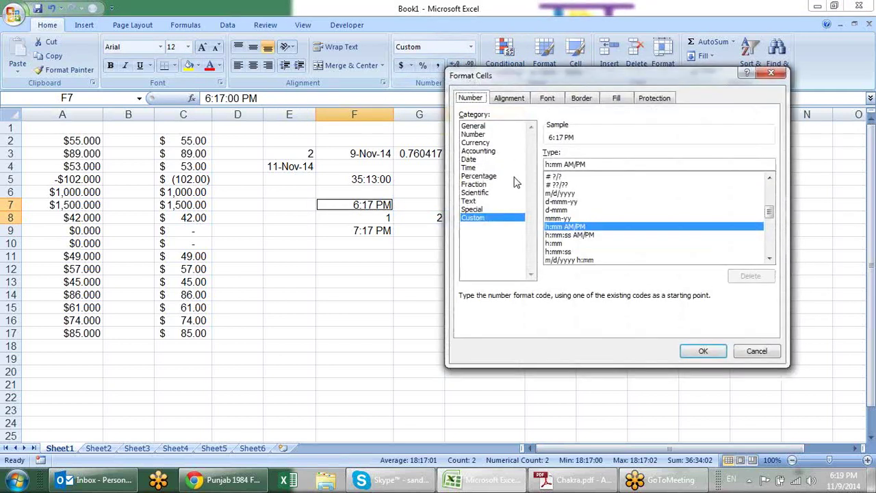
pyautogui.click(482, 167)
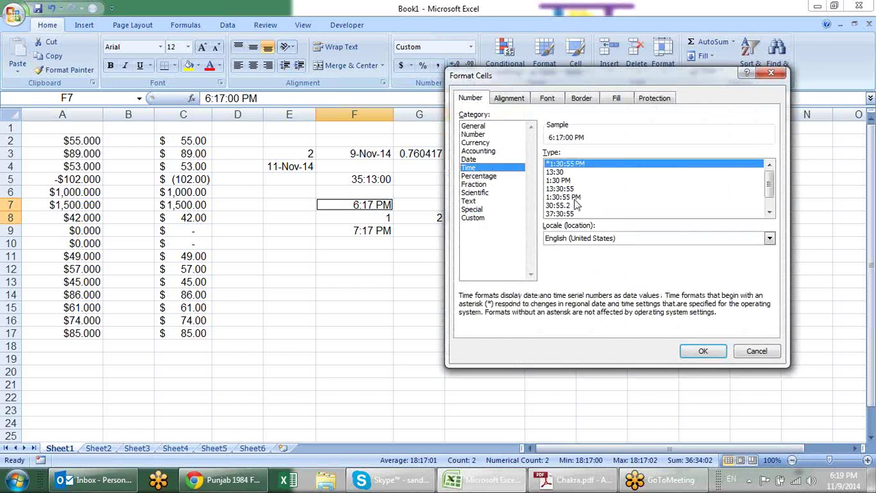
pyautogui.click(574, 198)
pyautogui.click(695, 349)
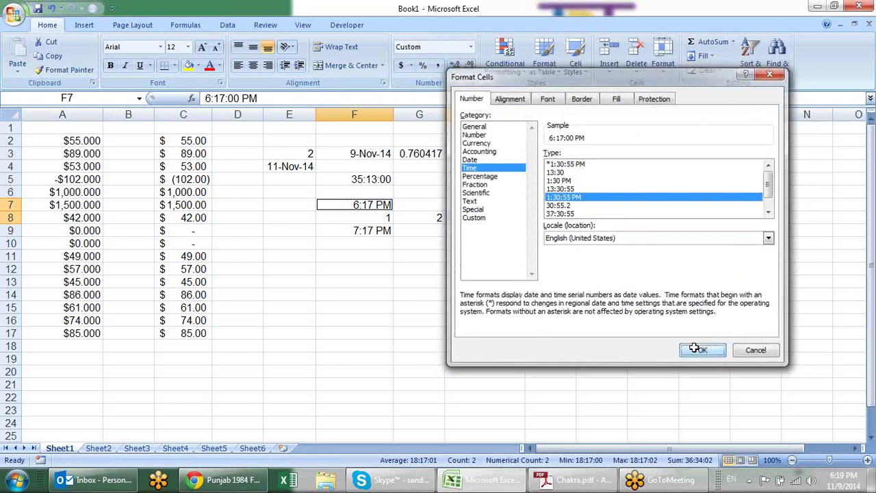
pyautogui.click(613, 231)
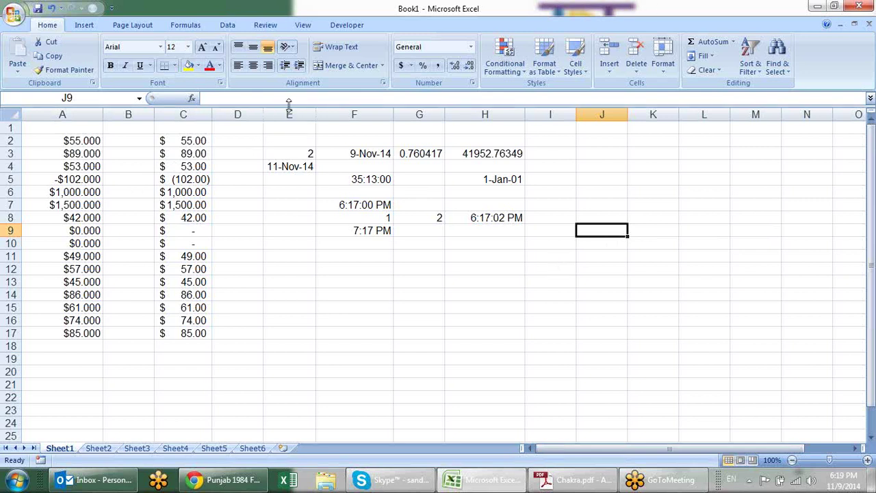
# Preview the Percentage category in Format Cells without applying anything.
pyautogui.moveTo(287, 114); pyautogui.dragTo(486, 114)
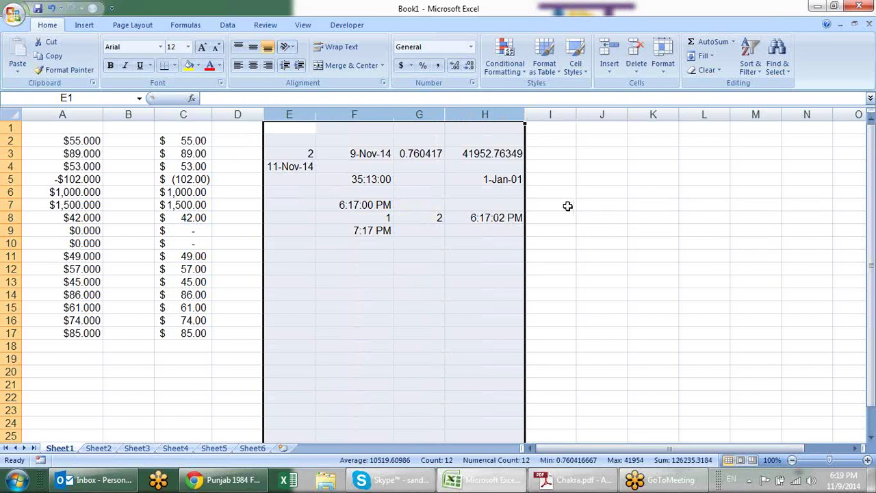
pyautogui.click(567, 207)
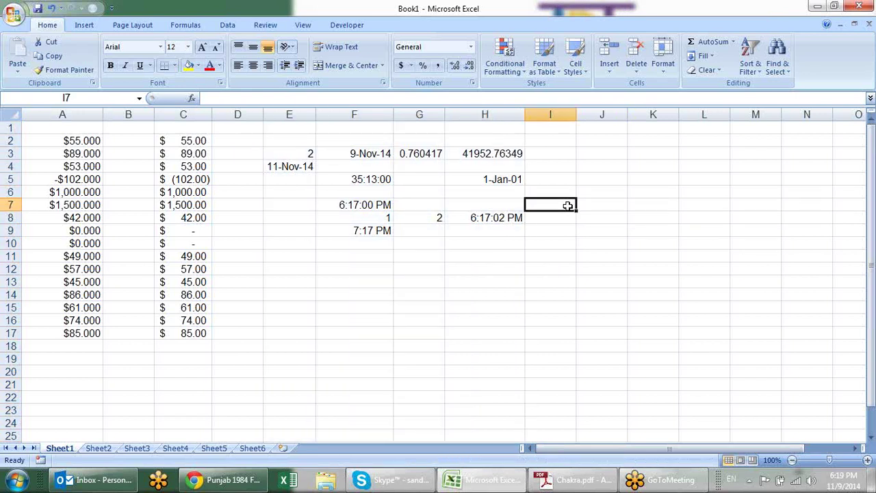
pyautogui.click(350, 268)
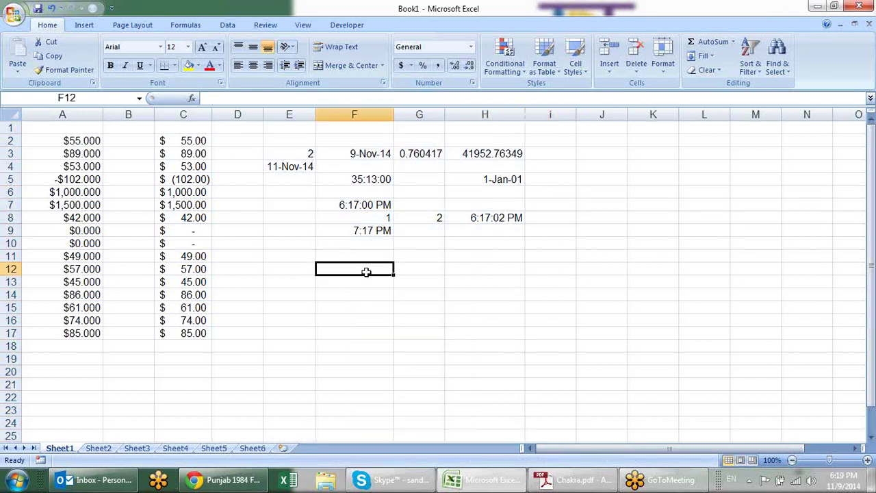
pyautogui.click(472, 83)
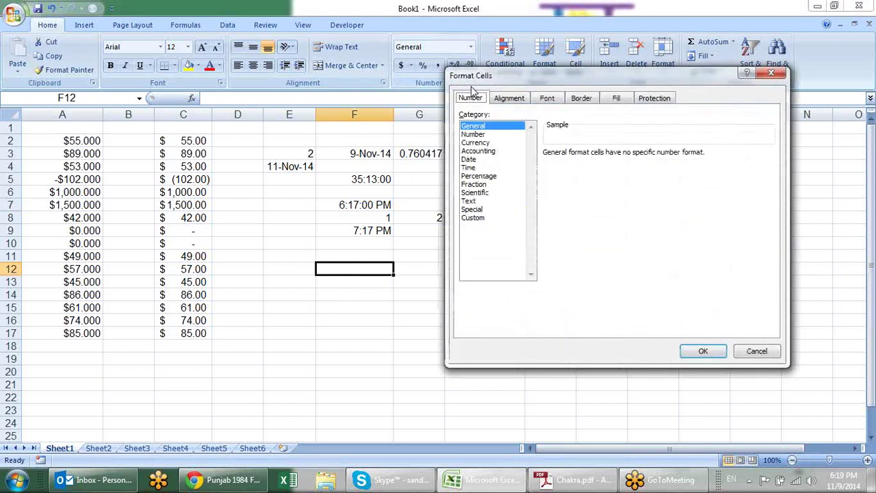
pyautogui.click(483, 177)
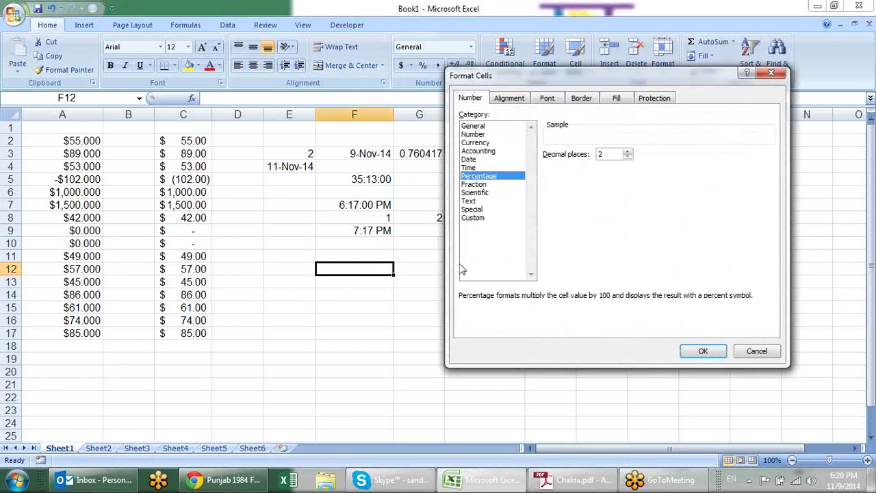
pyautogui.press('Escape')
# Enter 1, 2, 3 in E11:E13 and format them as Percentage via Format Cells.
pyautogui.click(299, 256)
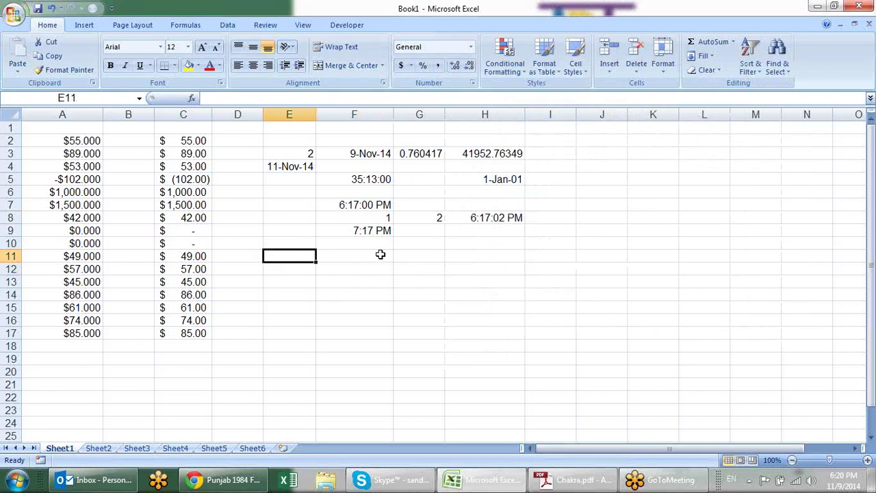
pyautogui.write('1')
pyautogui.press('Return')
pyautogui.write('2')
pyautogui.press('Return')
pyautogui.write('3')
pyautogui.press('Return')
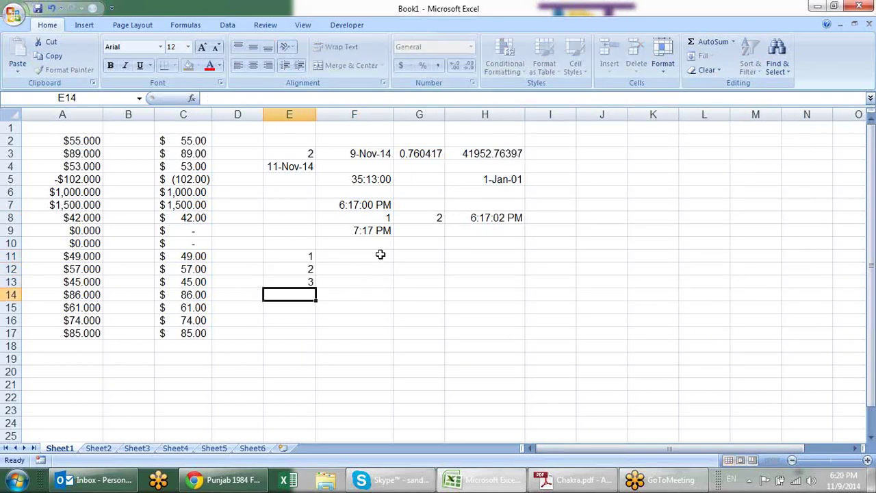
pyautogui.moveTo(308, 254); pyautogui.dragTo(308, 280)
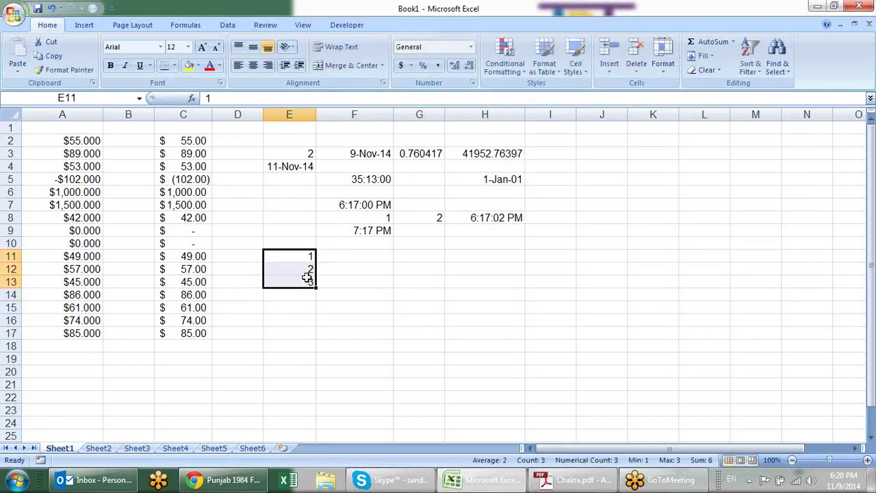
pyautogui.hotkey('ctrl', '1')
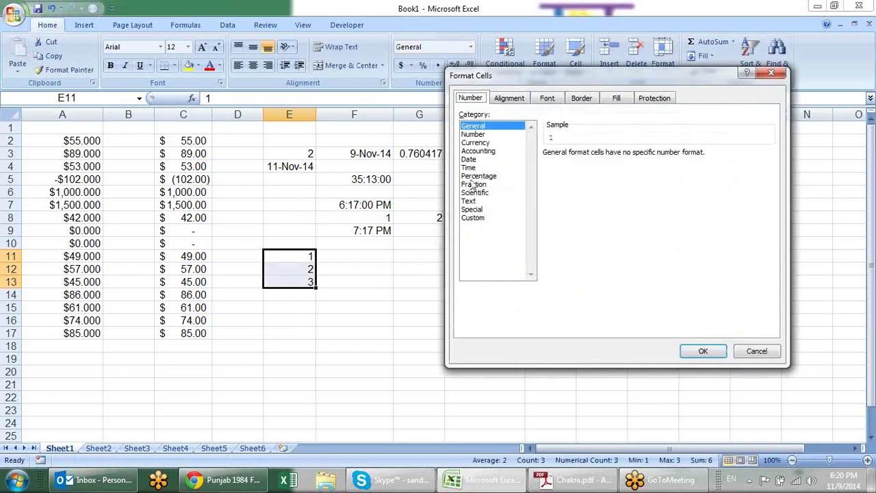
pyautogui.click(486, 177)
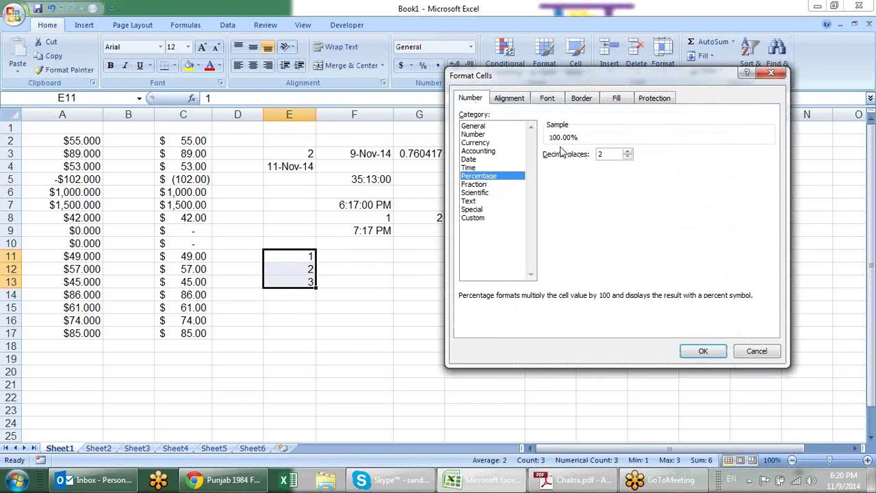
pyautogui.click(705, 351)
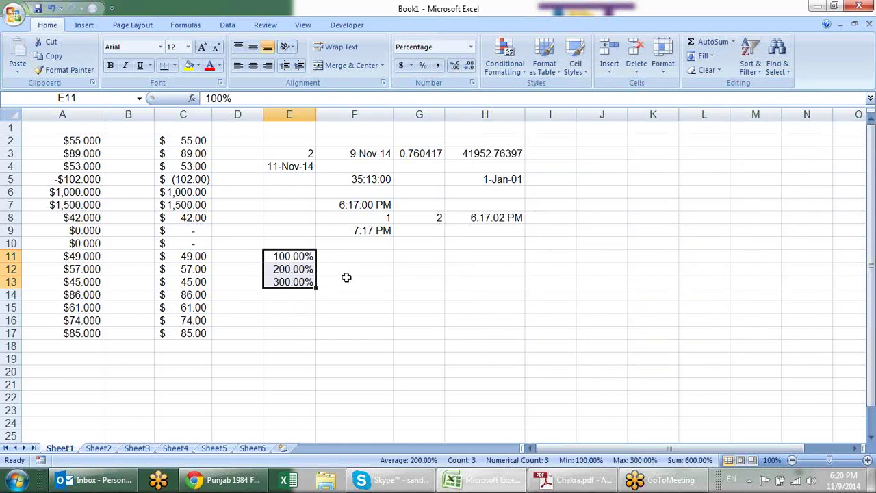
# Overwrite E11:E13 with 25, 50 and 10 to show 25.00%, 50.00% and 10.00%.
pyautogui.click(302, 259)
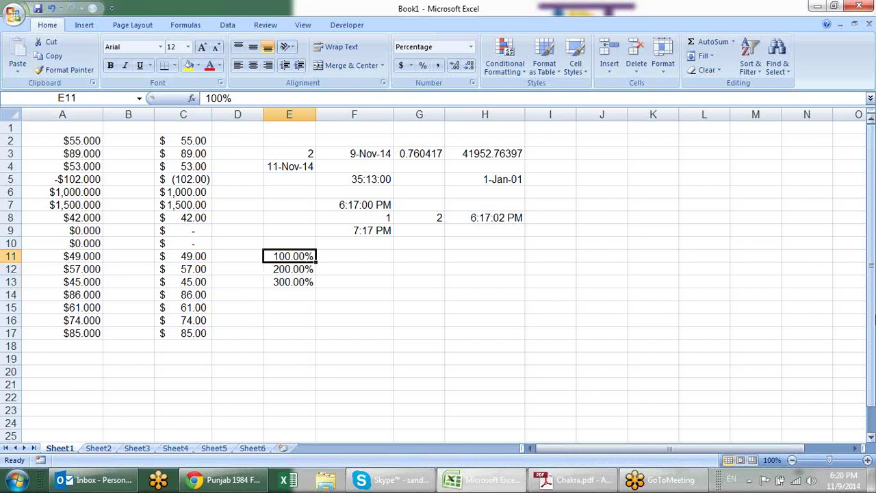
pyautogui.write('25')
pyautogui.press('Return')
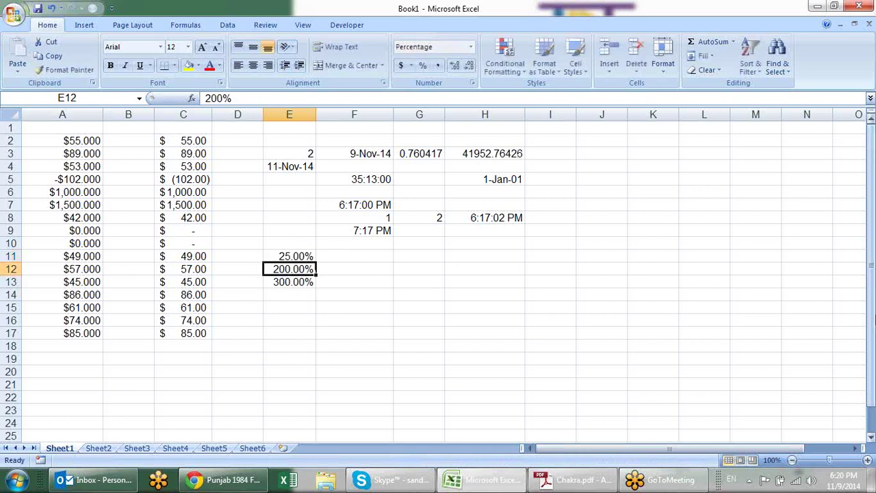
pyautogui.write('50')
pyautogui.press('Return')
pyautogui.write('10')
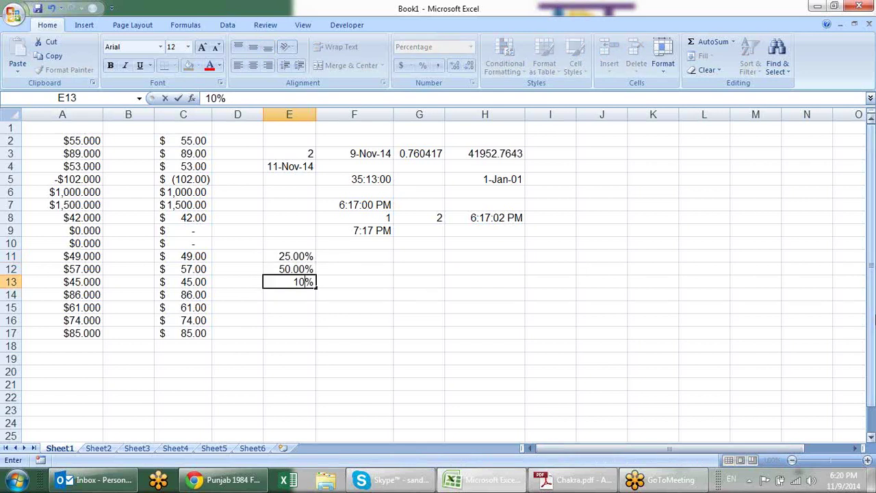
pyautogui.press('Return')
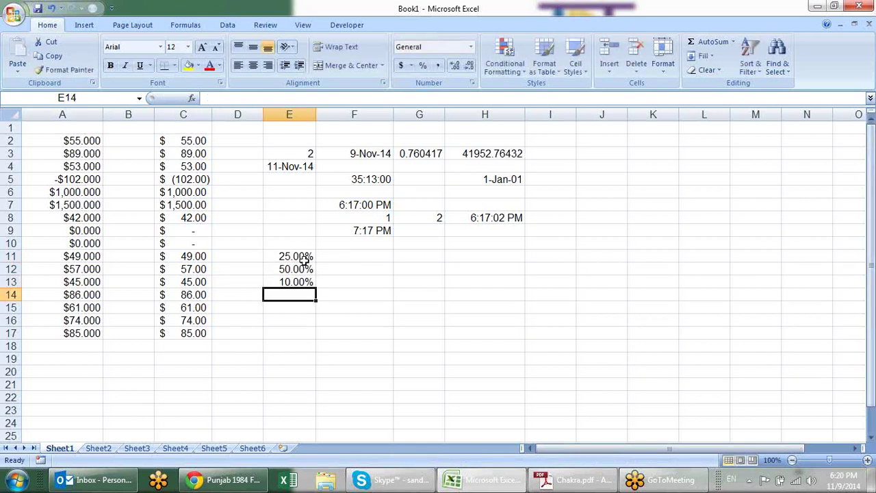
# Switch E11:E13 back to General format, showing 0.25, 0.5 and 0.1.
pyautogui.moveTo(303, 259); pyautogui.dragTo(299, 282)
pyautogui.click(470, 47)
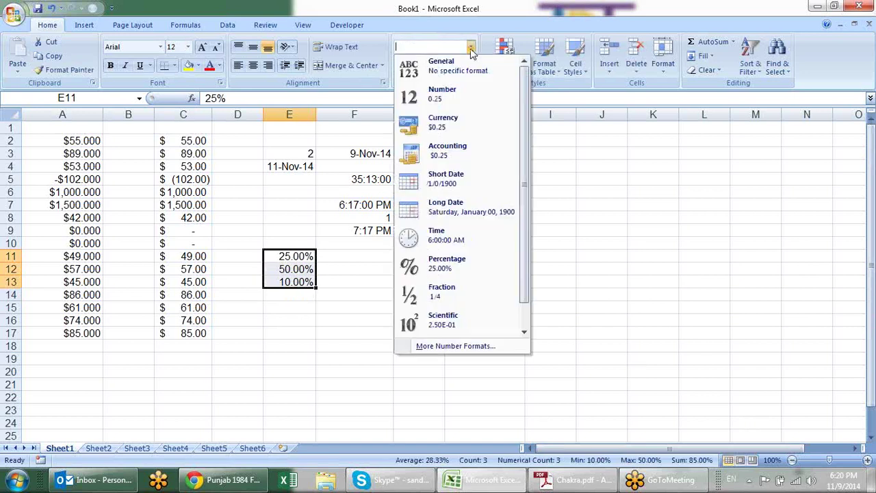
pyautogui.click(453, 72)
pyautogui.click(383, 295)
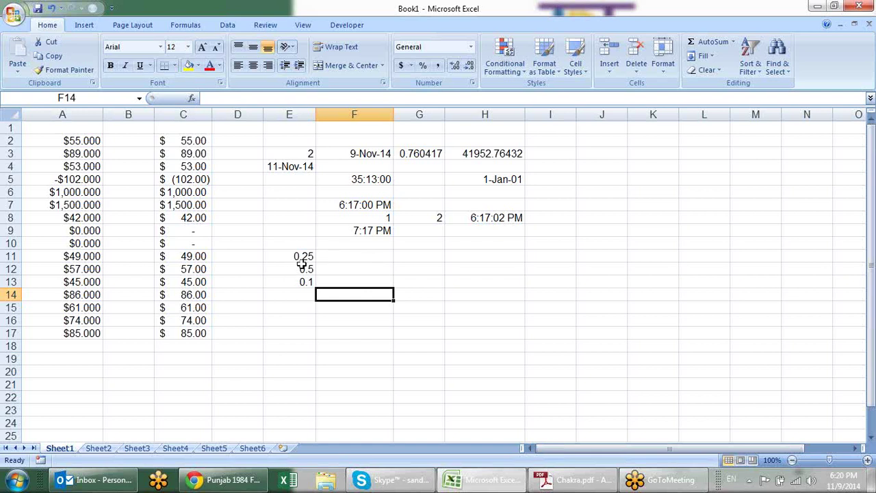
# Enter 12 and 25 in F11:F12 and apply Percentage with Ctrl+Shift+%.
pyautogui.click(367, 260)
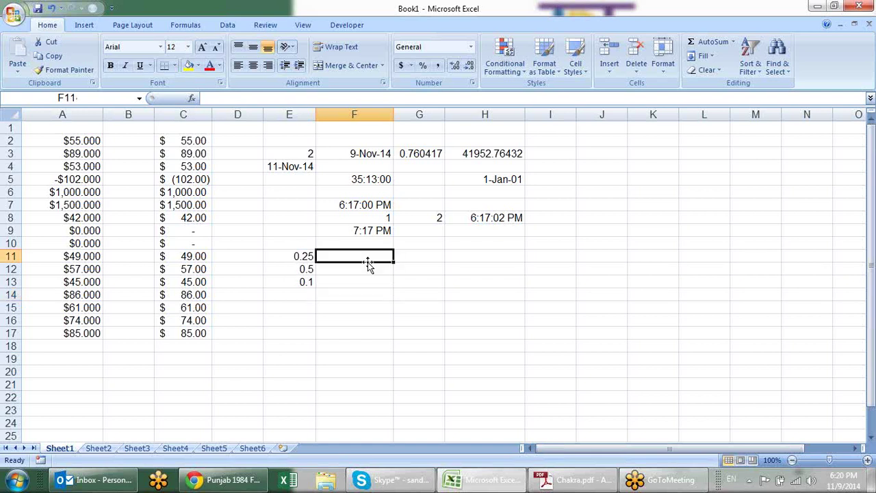
pyautogui.write('12')
pyautogui.press('Return')
pyautogui.write('25')
pyautogui.press('Return')
pyautogui.moveTo(368, 272); pyautogui.dragTo(367, 272)
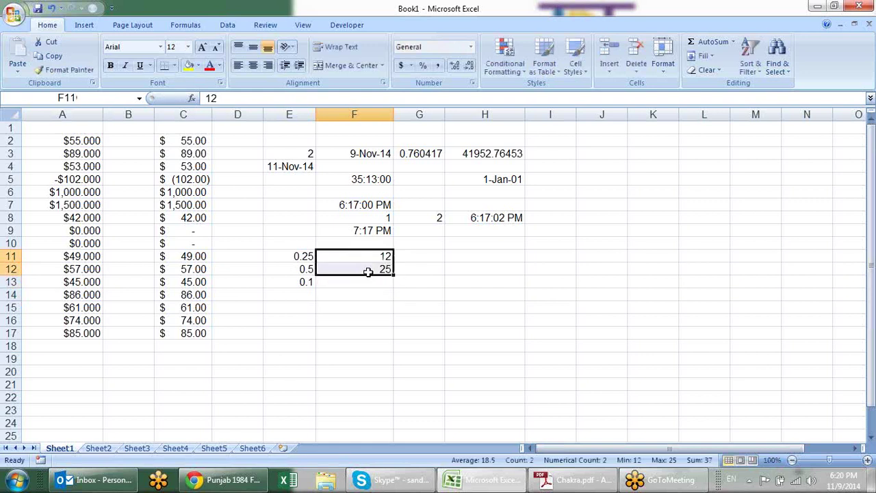
pyautogui.hotkey('ctrl', 'shift', '5')
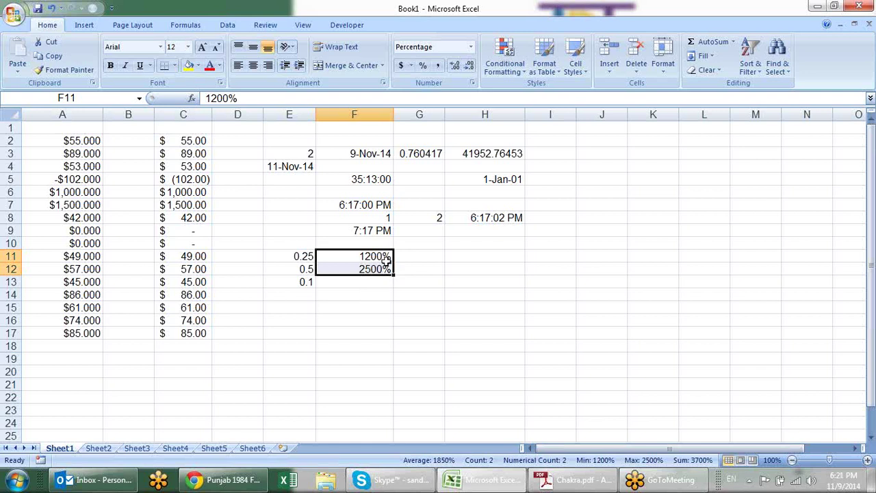
# Enter 2 in G11 and the formula =F11*G11 in H11, which shows 24.
pyautogui.click(432, 256)
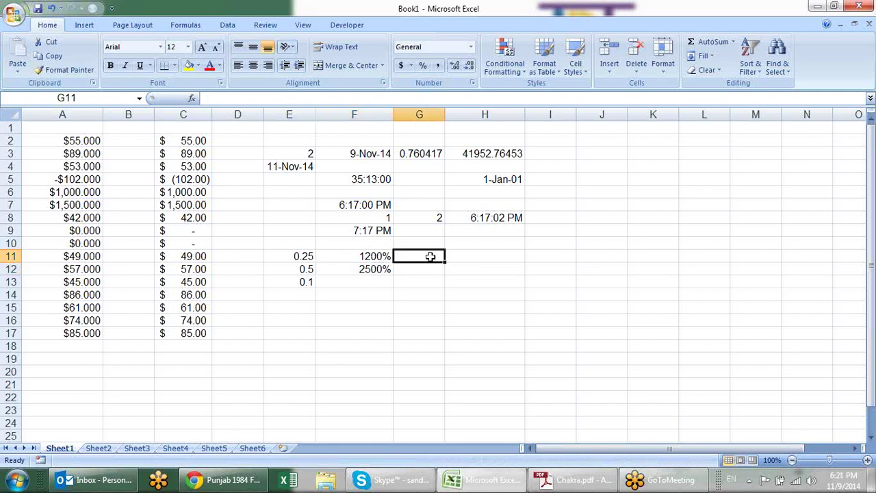
pyautogui.write('2')
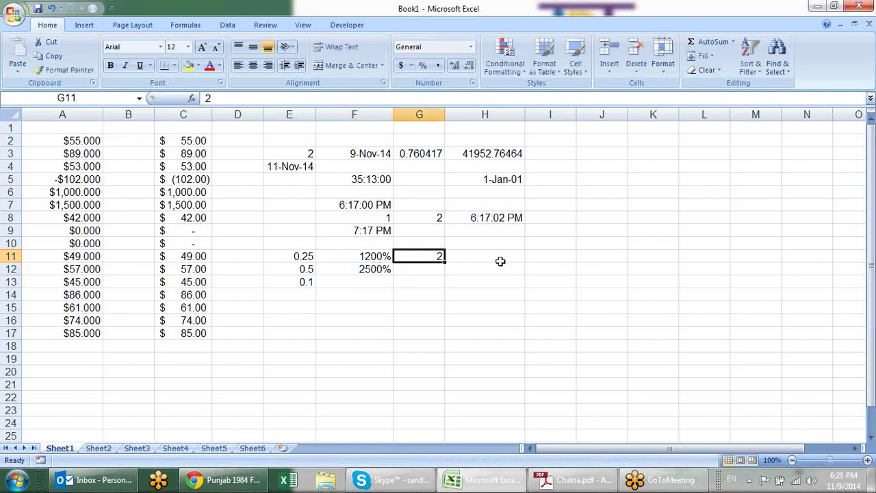
pyautogui.click(501, 261)
pyautogui.write('=')
pyautogui.press('Left')
pyautogui.press('Left')
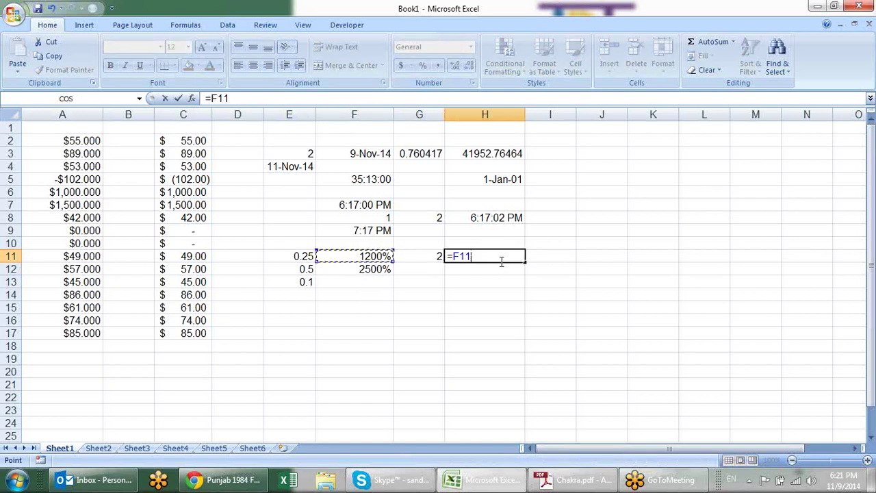
pyautogui.write('*')
pyautogui.press('Left')
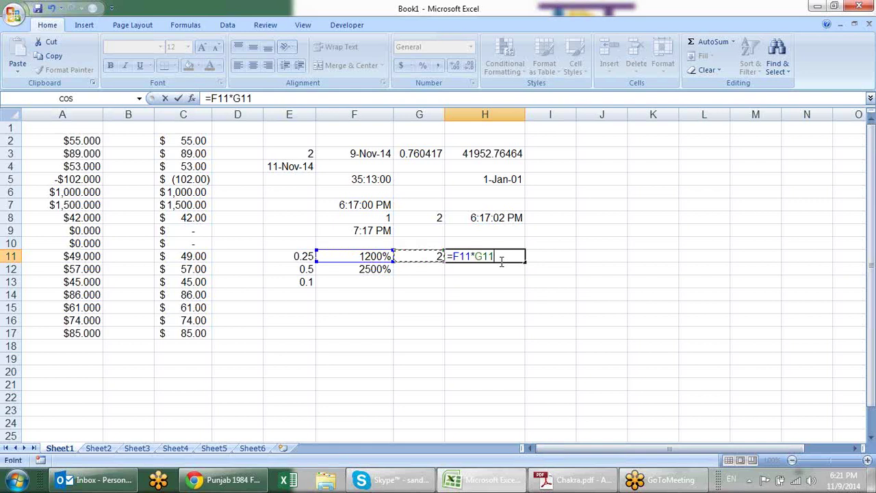
pyautogui.press('Return')
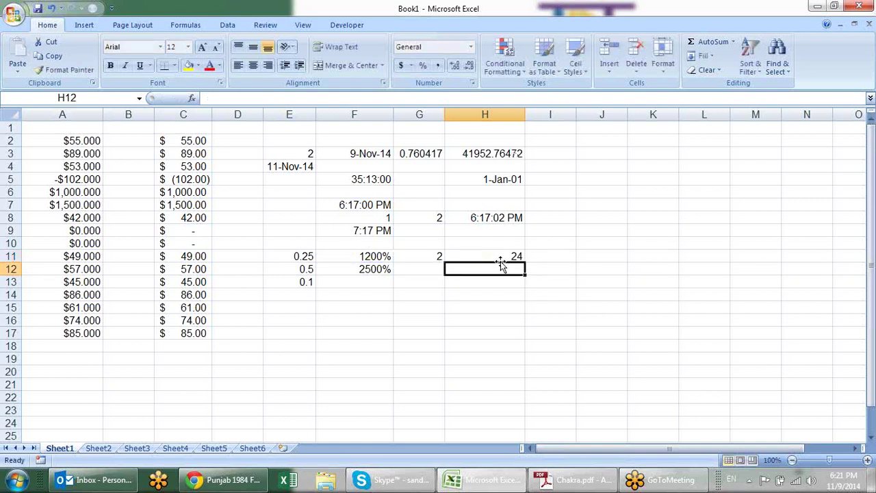
pyautogui.click(386, 254)
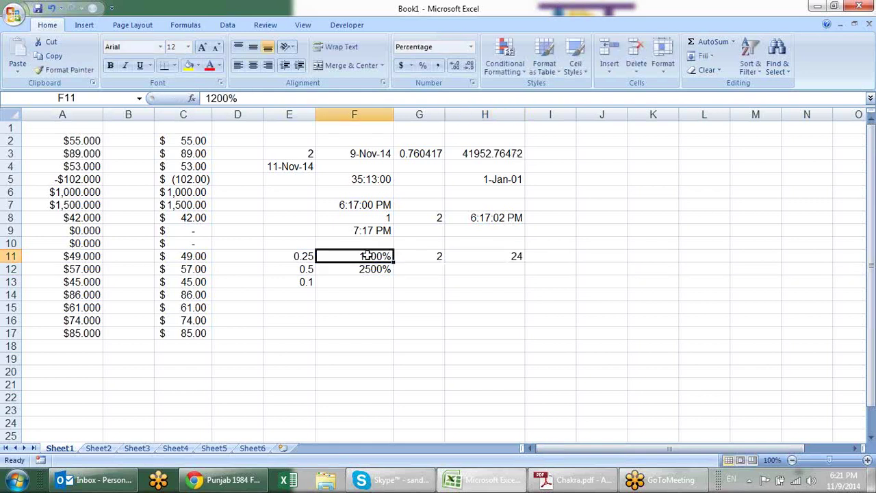
# Reset F11:F12 from percentages to General with Ctrl+Shift+1 then Ctrl+Shift+~.
pyautogui.click(203, 171)
pyautogui.click(194, 201)
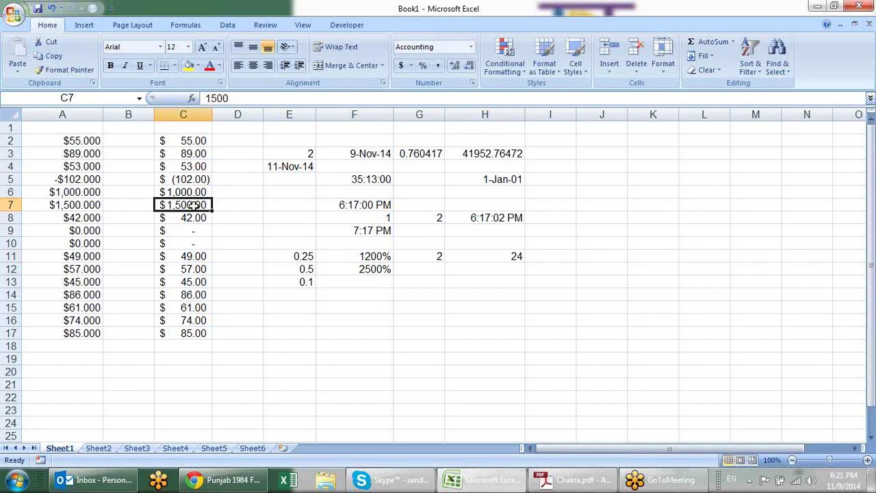
pyautogui.click(366, 266)
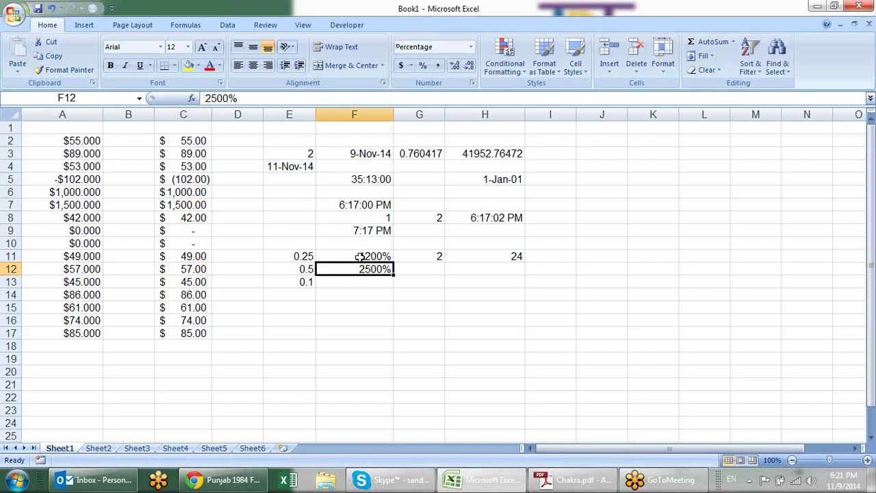
pyautogui.click(301, 255)
pyautogui.click(299, 267)
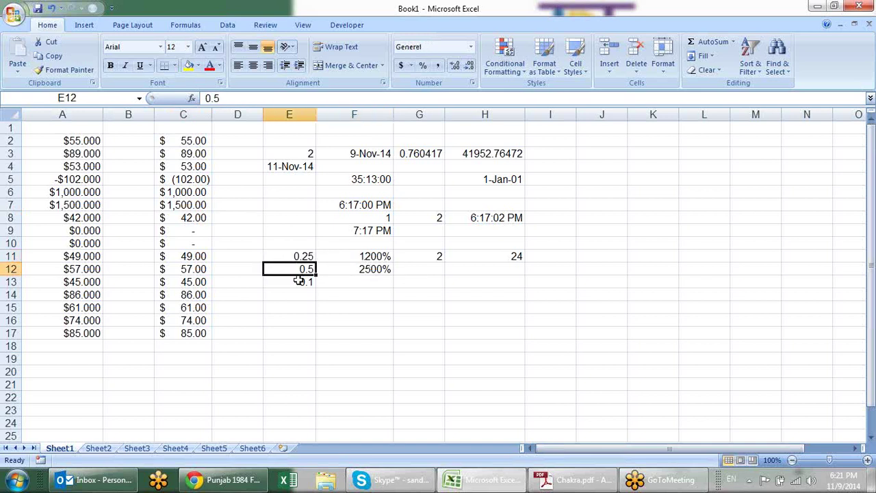
pyautogui.moveTo(299, 280); pyautogui.dragTo(297, 294)
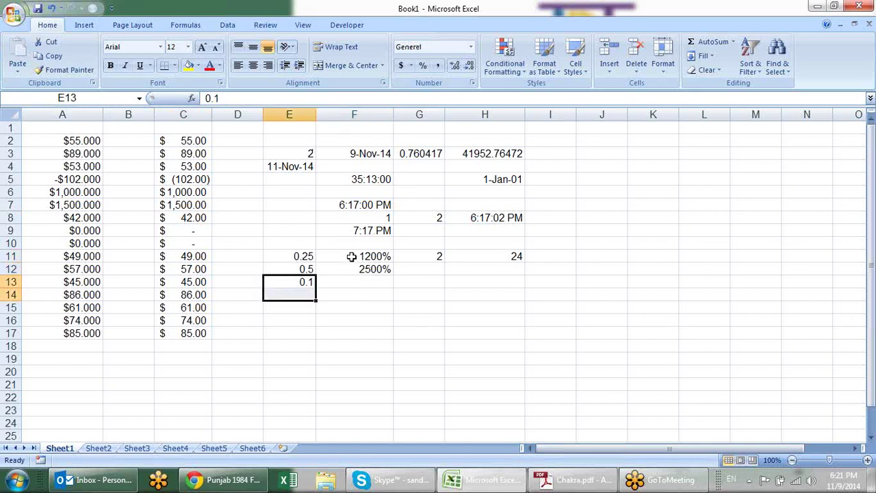
pyautogui.moveTo(354, 256); pyautogui.dragTo(353, 269)
pyautogui.hotkey('ctrl', 'shift', '1')
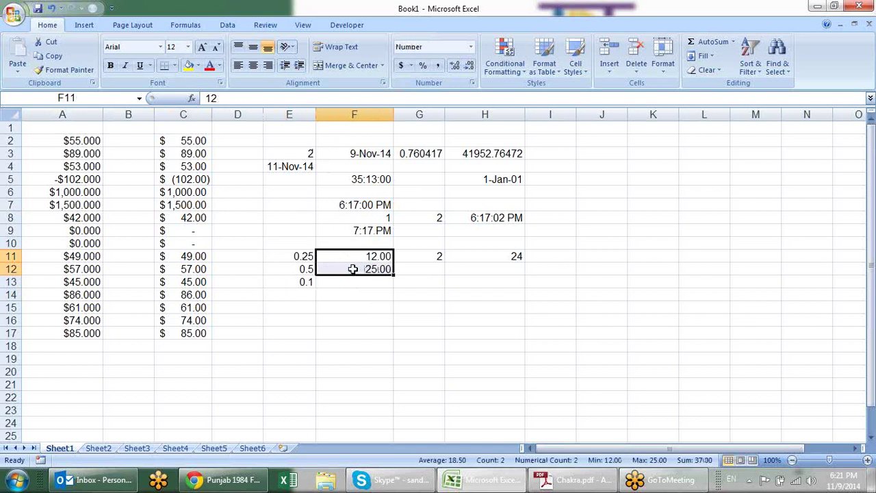
pyautogui.hotkey('ctrl', 'shift', '~')
# Open Format Cells from H15 and close it without changes.
pyautogui.click(479, 303)
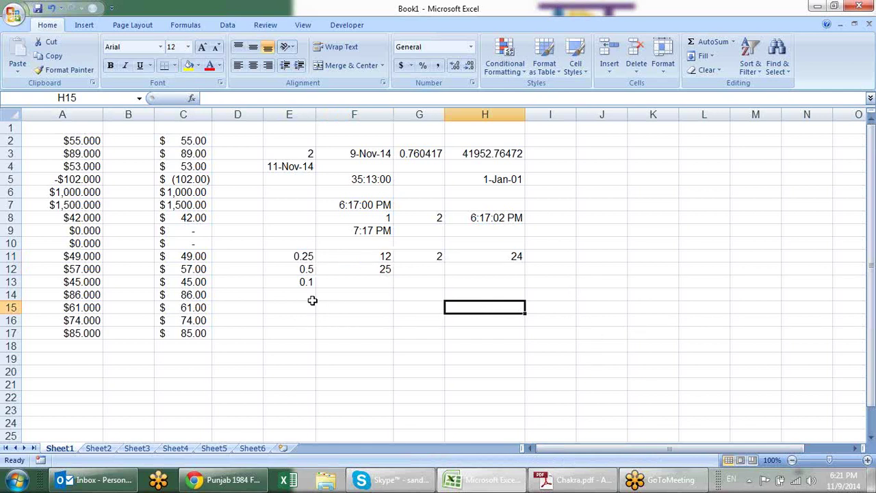
pyautogui.click(472, 84)
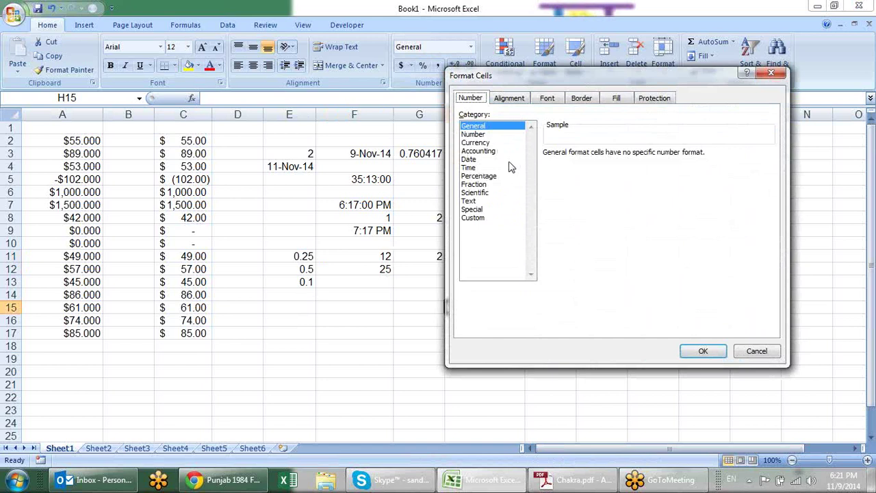
pyautogui.press('Escape')
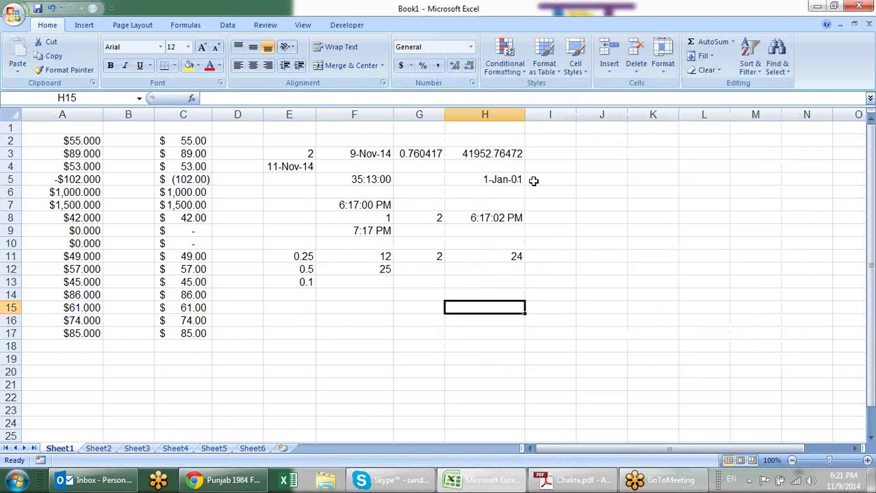
pyautogui.click(571, 205)
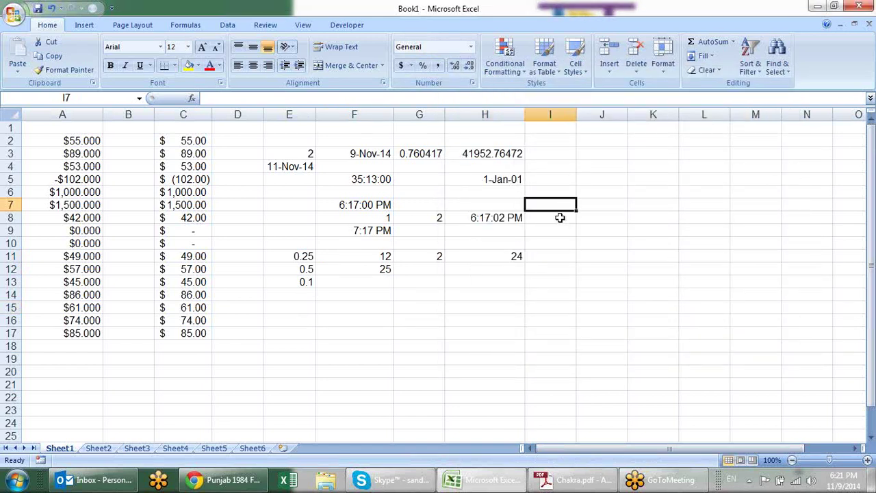
pyautogui.click(559, 217)
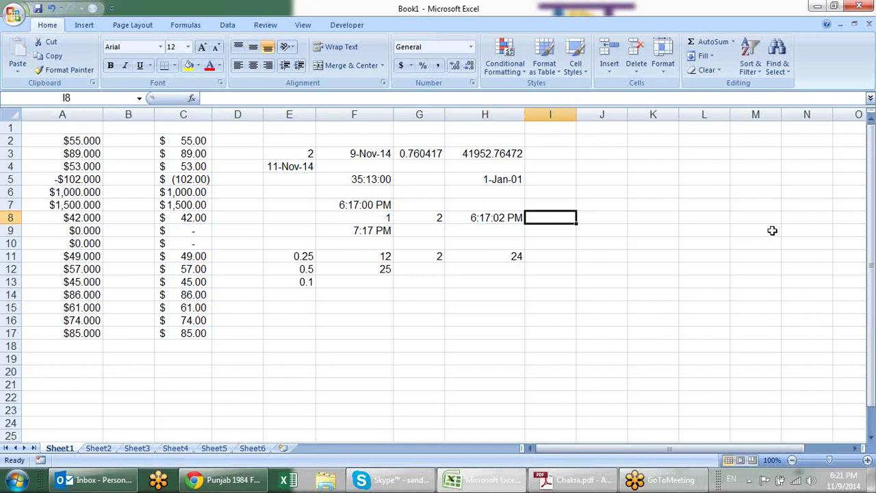
# Enter the decimals 0.5 in I8 and 0.25 in I9.
pyautogui.write('0.5')
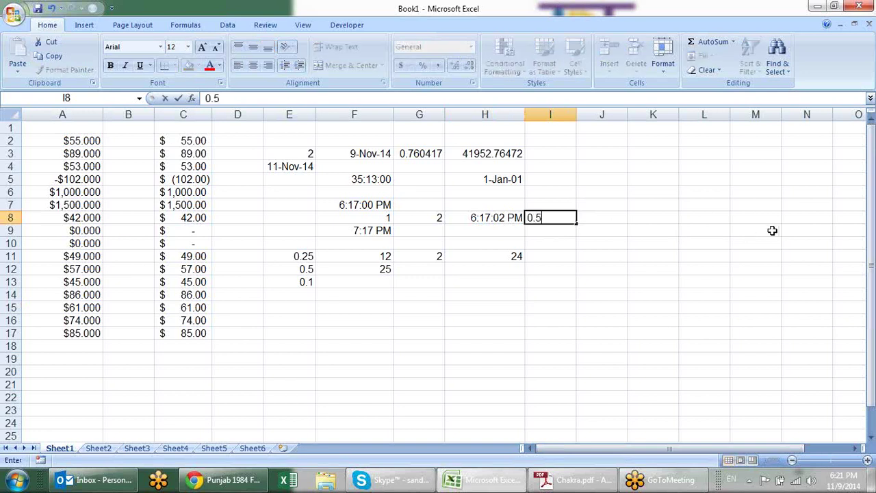
pyautogui.press('Return')
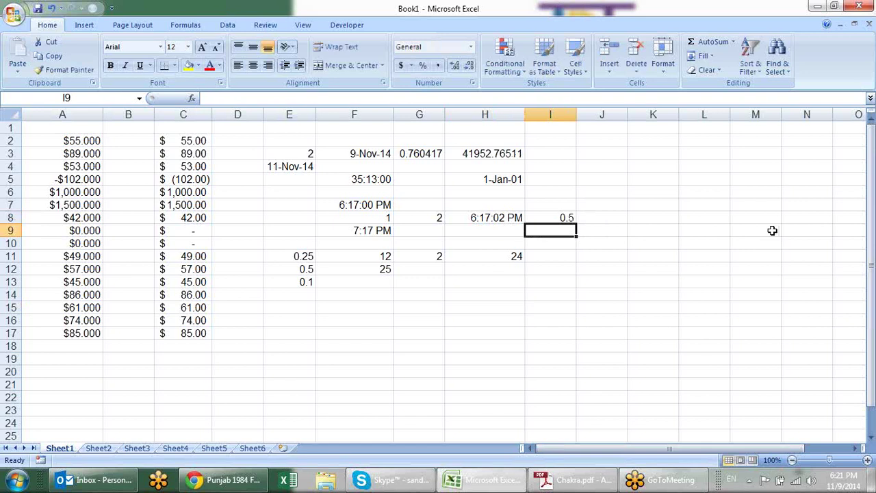
pyautogui.write('0.25')
pyautogui.press('Return')
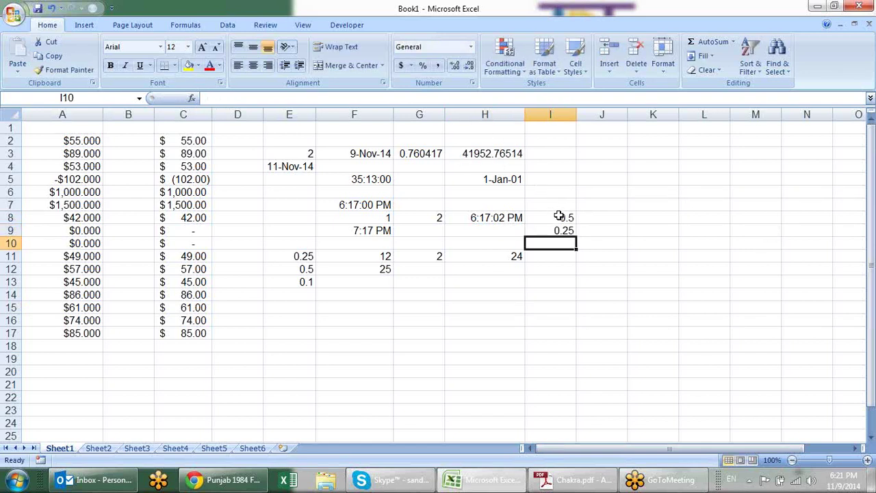
# Apply the Fraction number format to I8:I9 so 0.5 shows as 1/2.
pyautogui.moveTo(568, 217); pyautogui.dragTo(565, 230)
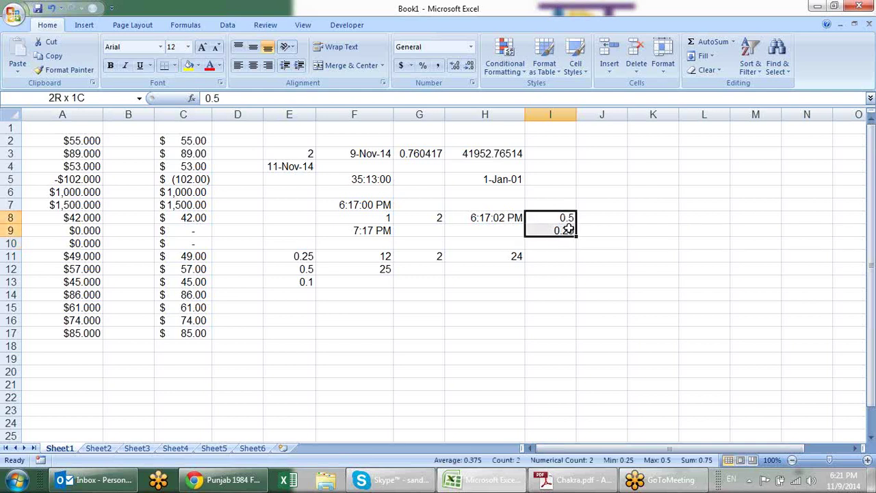
pyautogui.hotkey('ctrl', '1')
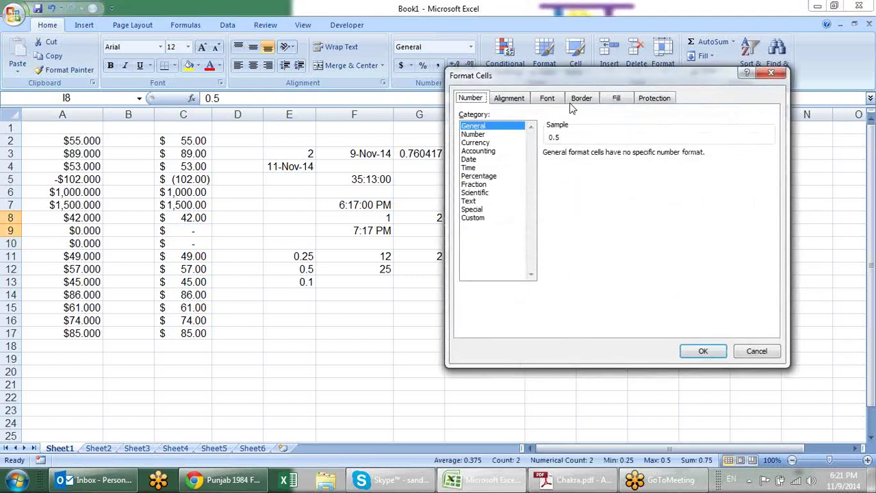
pyautogui.moveTo(584, 81); pyautogui.dragTo(287, 81)
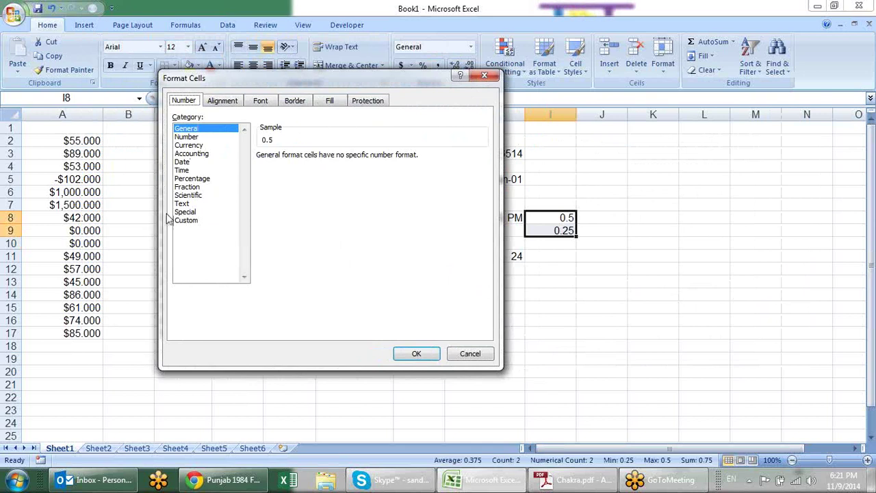
pyautogui.click(193, 188)
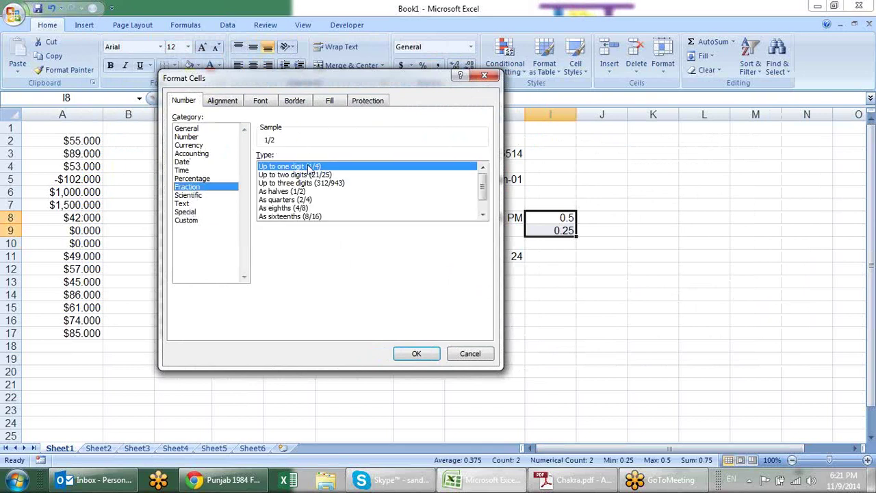
pyautogui.click(413, 354)
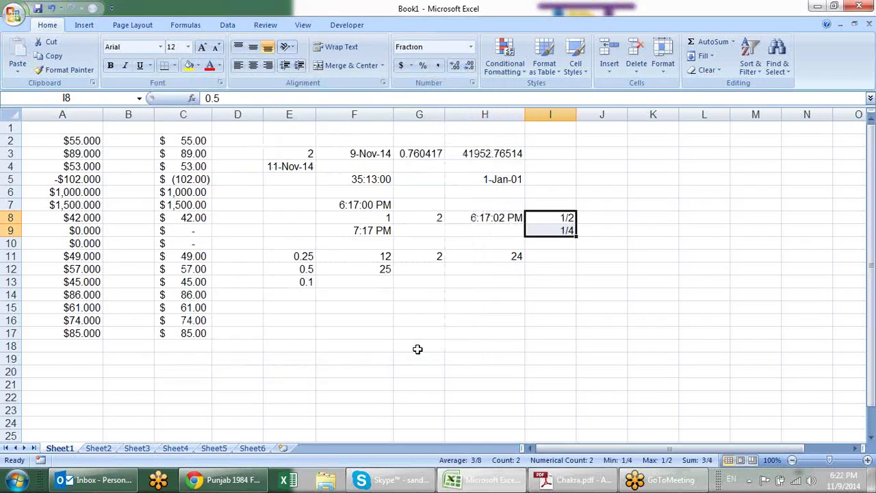
# Replace I9's value with the mixed fraction 2 1/2.
pyautogui.click(562, 232)
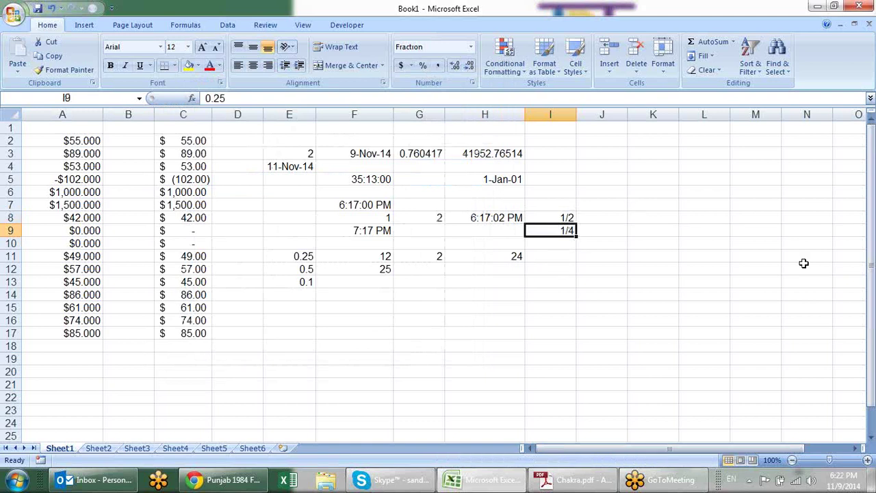
pyautogui.write('2 1/2')
pyautogui.press('Return')
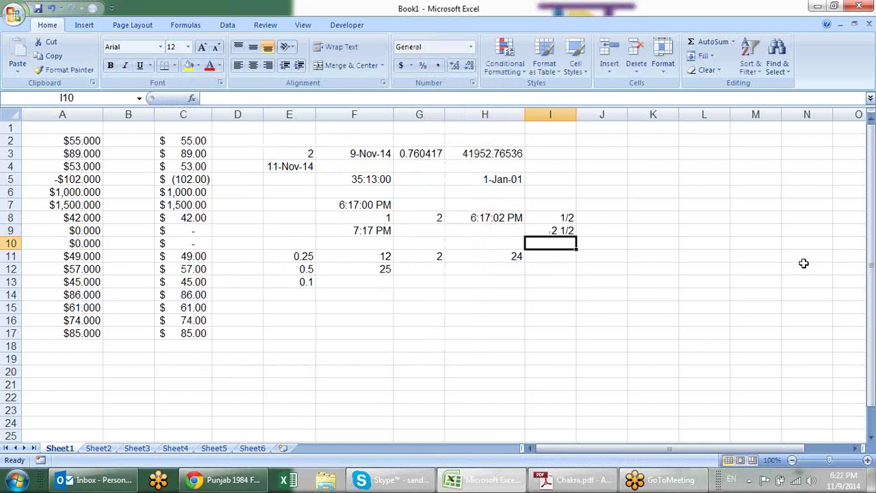
# Preview the Scientific category in Format Cells for I10, then cancel.
pyautogui.click(471, 83)
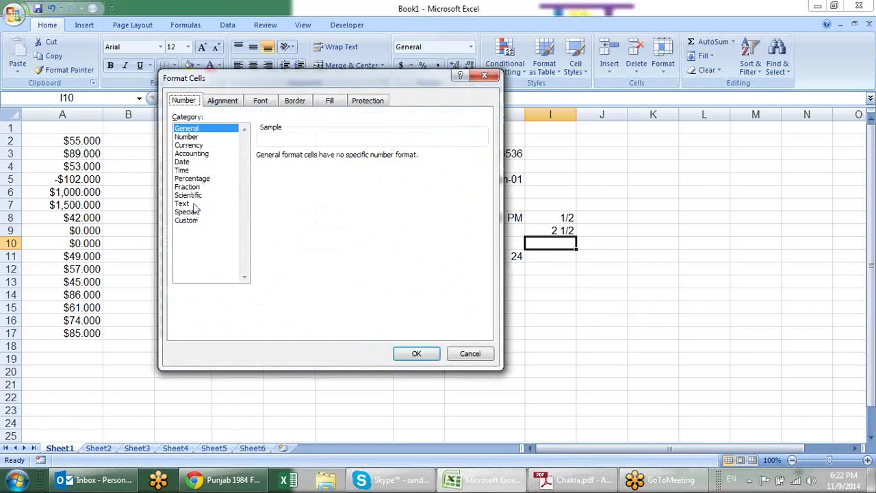
pyautogui.click(195, 195)
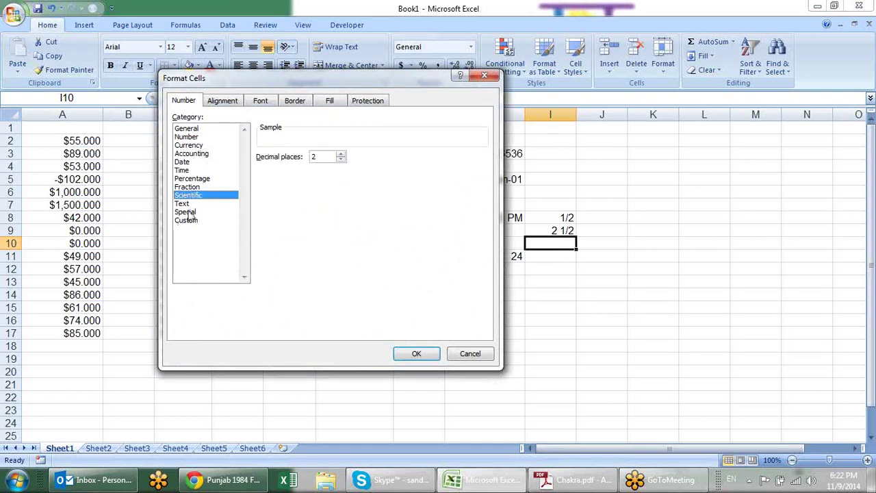
pyautogui.press('Escape')
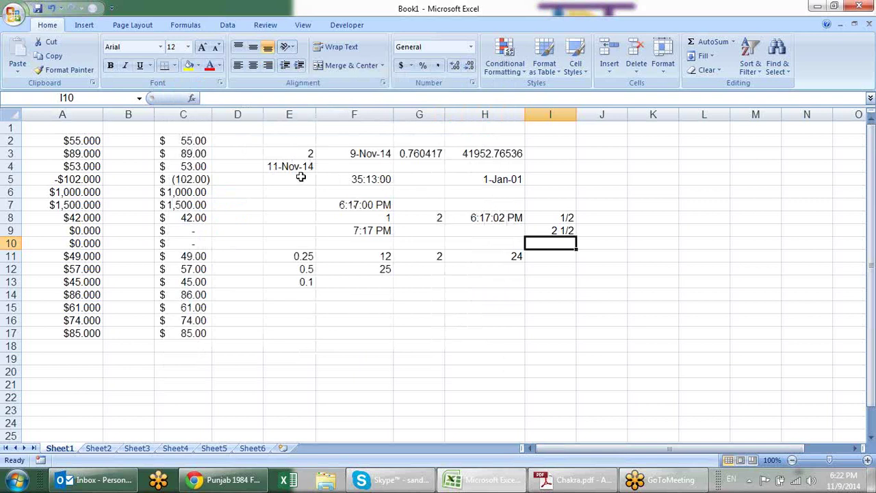
# Apply Scientific format to E3, then undo it so E3 shows plain 2.
pyautogui.click(302, 155)
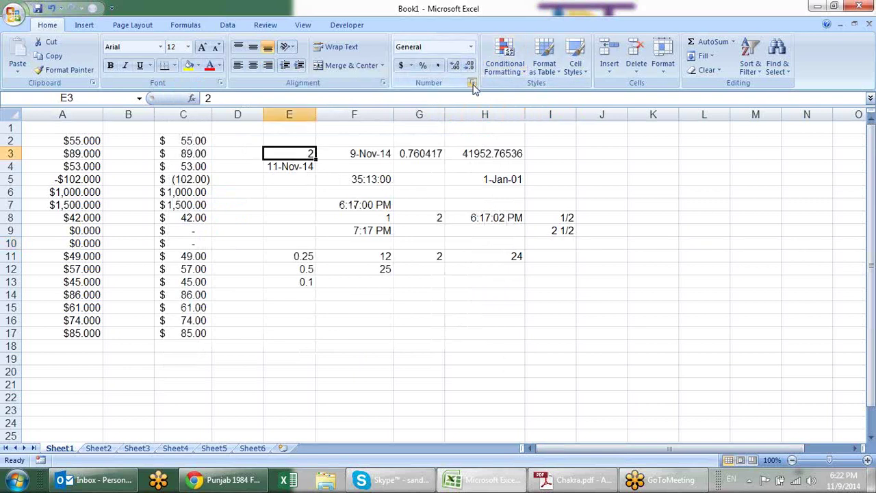
pyautogui.click(472, 84)
pyautogui.click(189, 195)
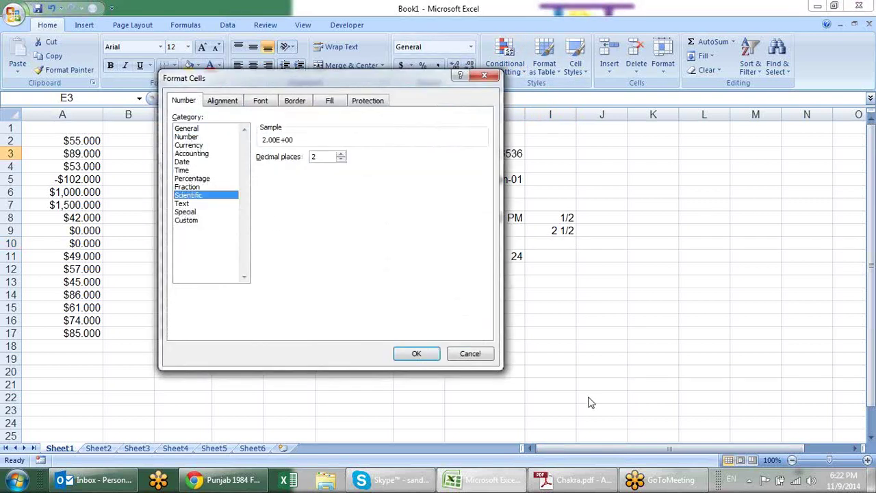
pyautogui.click(415, 352)
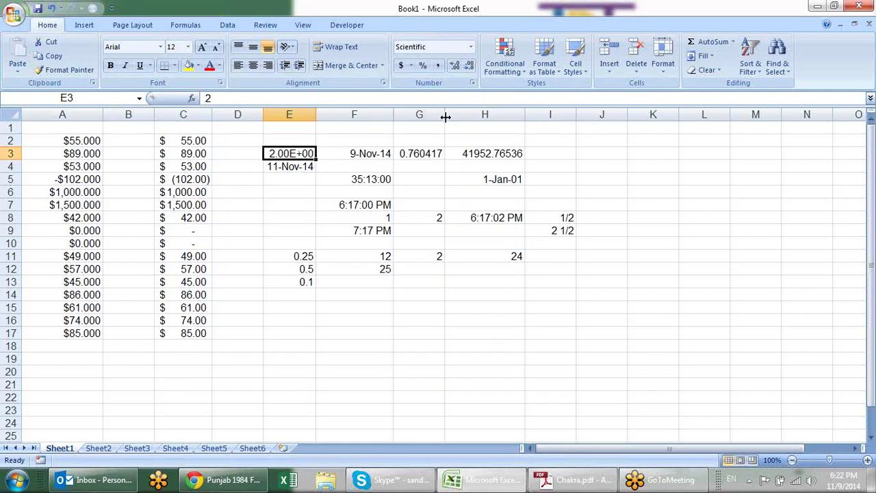
pyautogui.hotkey('ctrl', 'z')
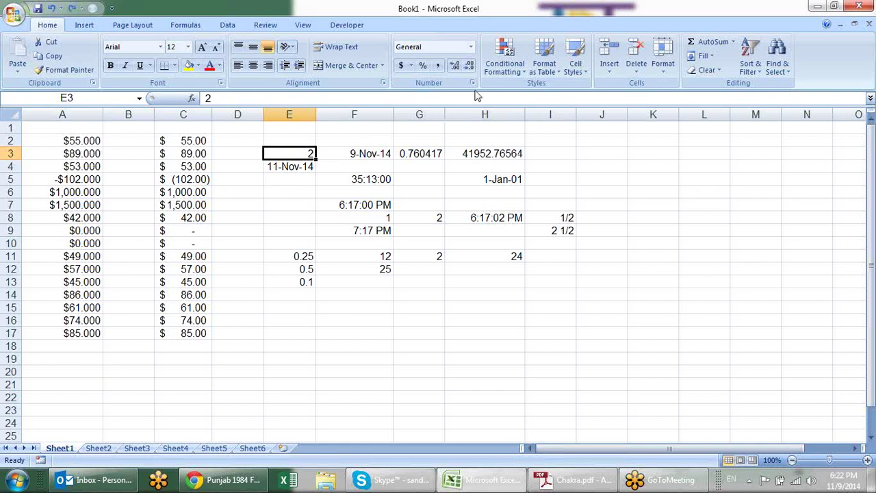
# Open Format Cells, move it aside to view the data, and close it unchanged.
pyautogui.click(472, 83)
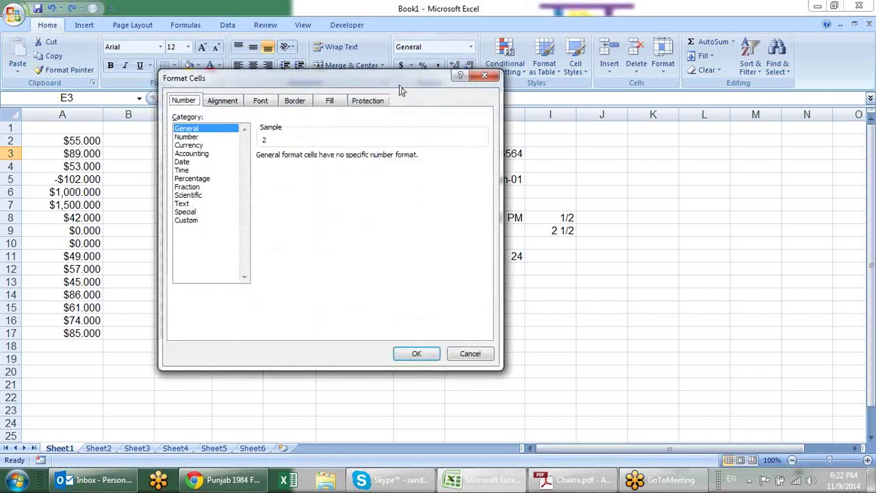
pyautogui.moveTo(401, 89); pyautogui.dragTo(668, 68)
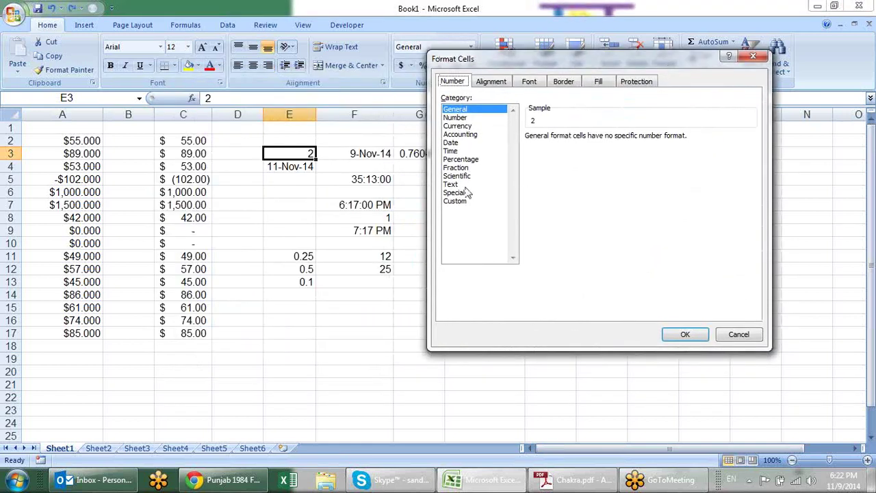
pyautogui.press('Escape')
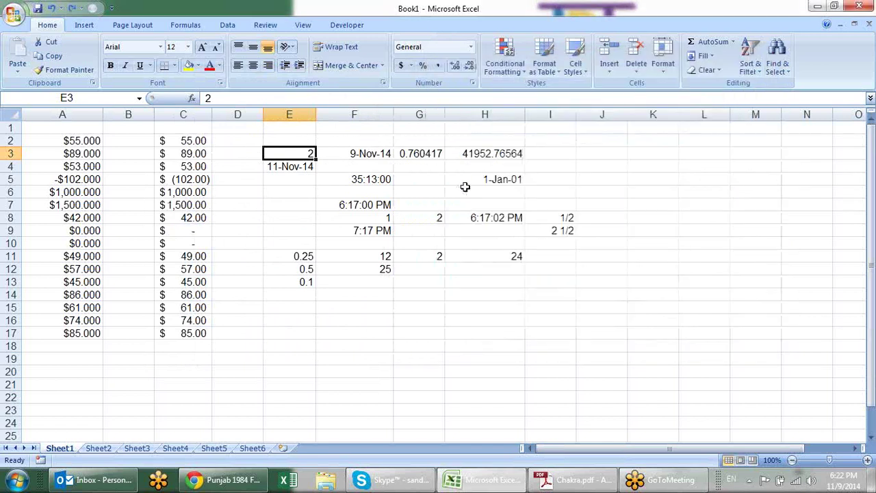
pyautogui.click(593, 164)
# Enter '0002365 in J3 and '002365 in J4 as text keeping leading zeros.
pyautogui.click(615, 156)
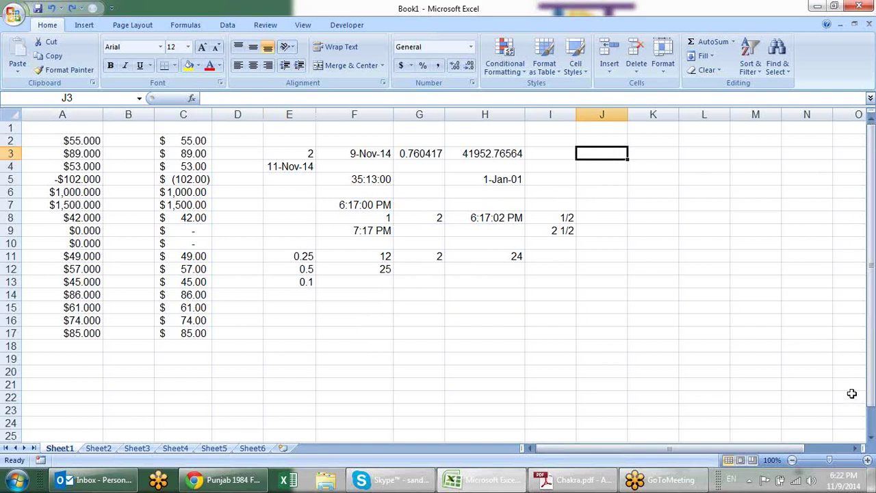
pyautogui.write("'0002365")
pyautogui.press('Return')
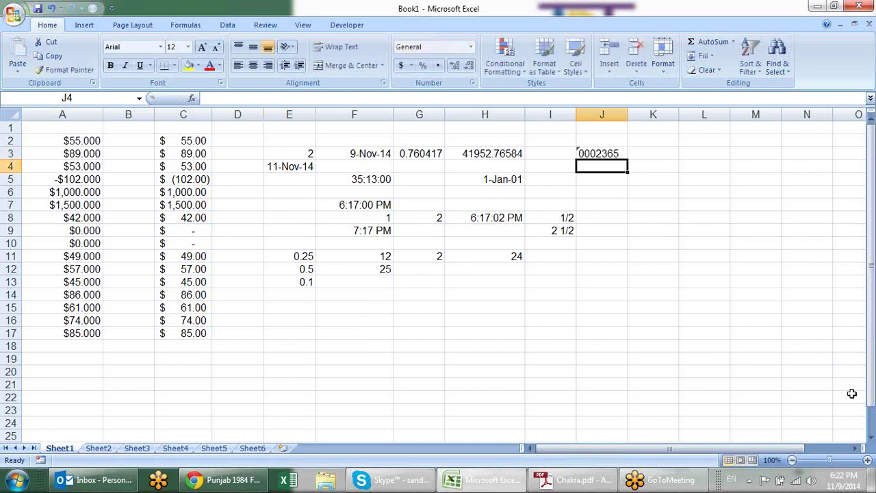
pyautogui.write("'")
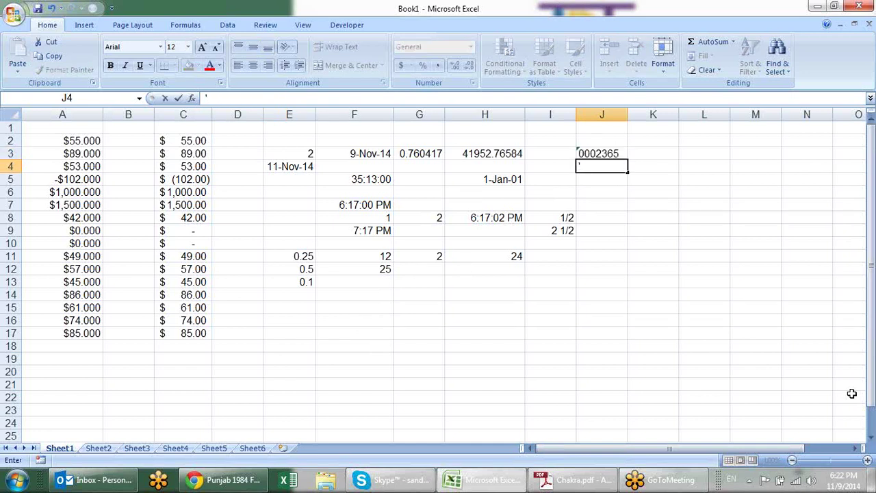
pyautogui.write('002365')
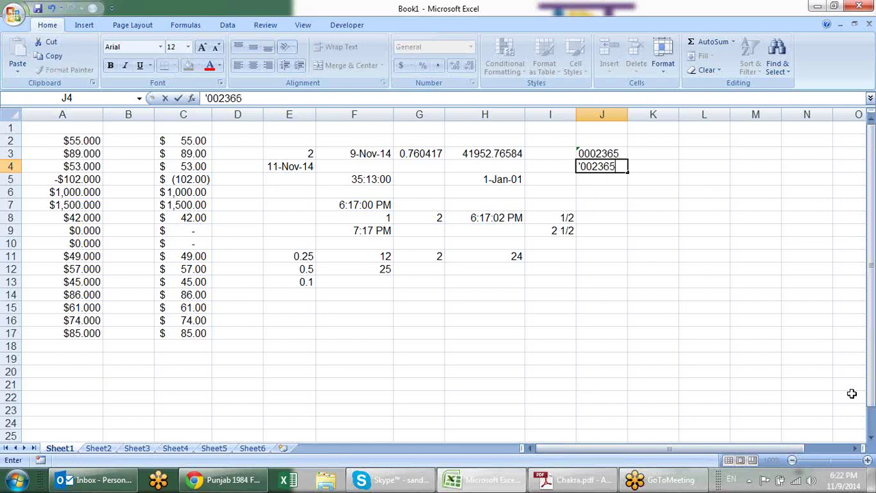
pyautogui.press('Return')
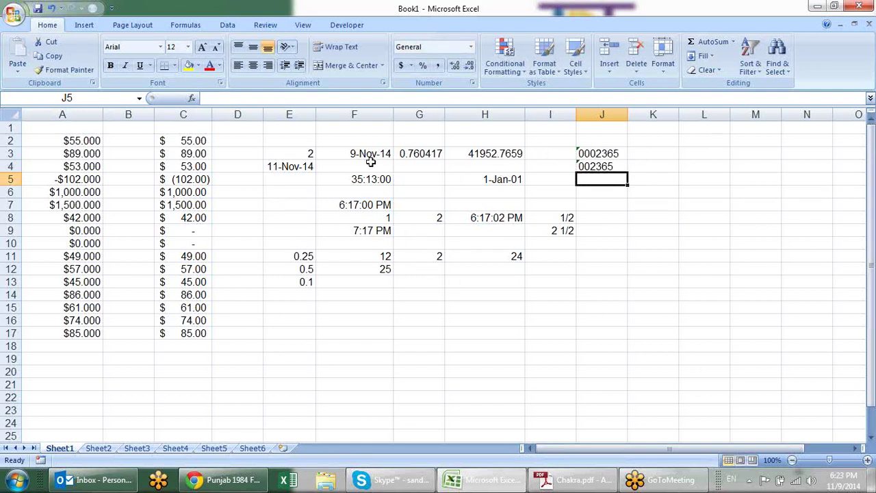
# Format cells D2:D17 as Text via Format Cells.
pyautogui.moveTo(244, 140); pyautogui.dragTo(249, 330)
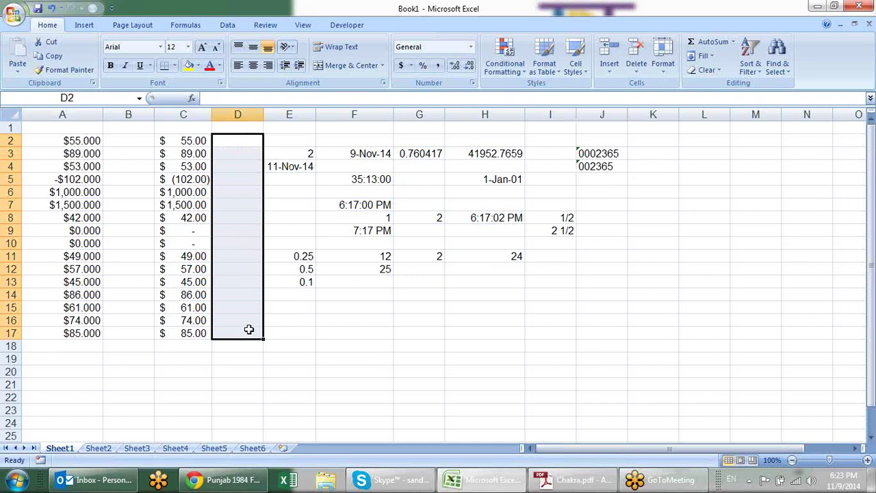
pyautogui.click(473, 84)
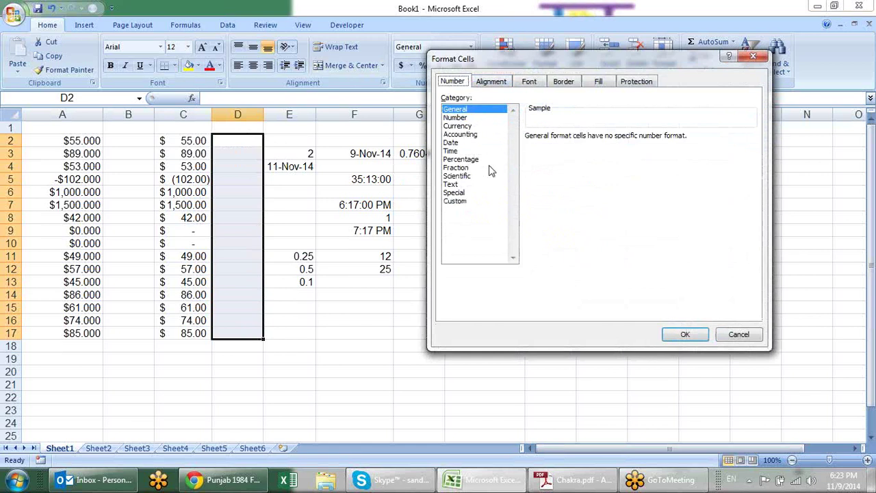
pyautogui.click(468, 186)
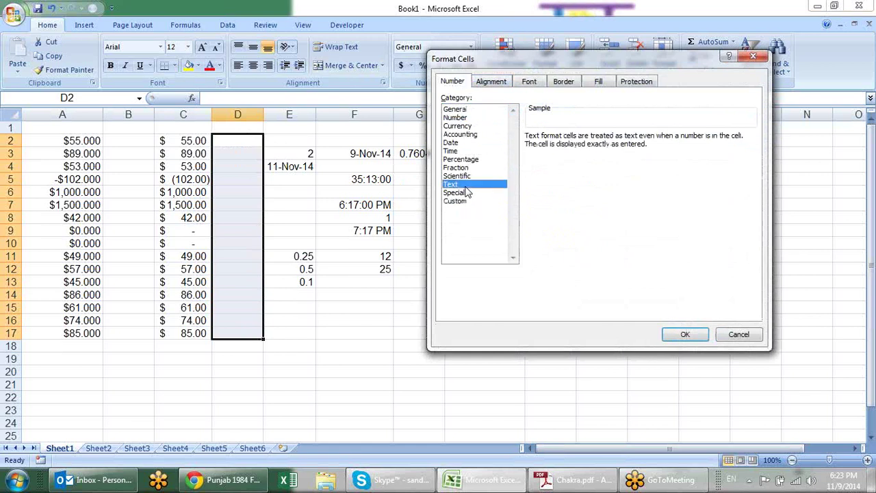
pyautogui.click(681, 336)
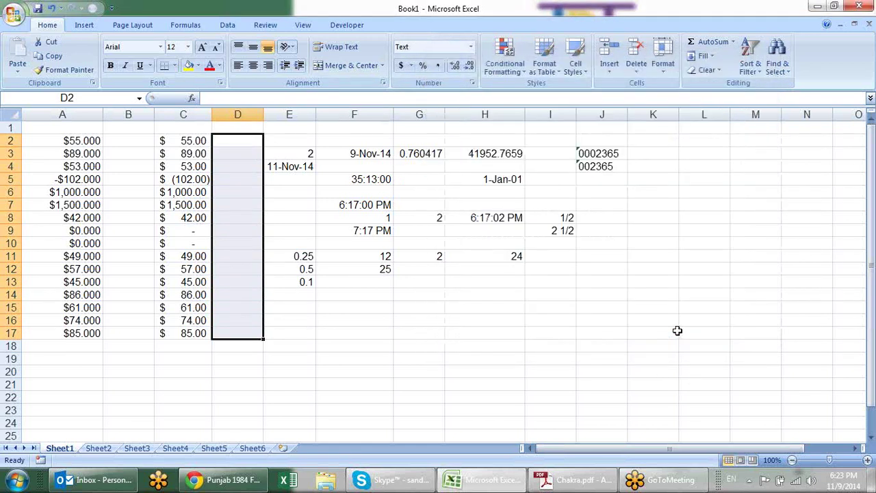
# Enter 00254, 000365, 0252 and 0325 down D2:D5.
pyautogui.click(248, 143)
pyautogui.click(239, 154)
pyautogui.click(239, 140)
pyautogui.write('0025')
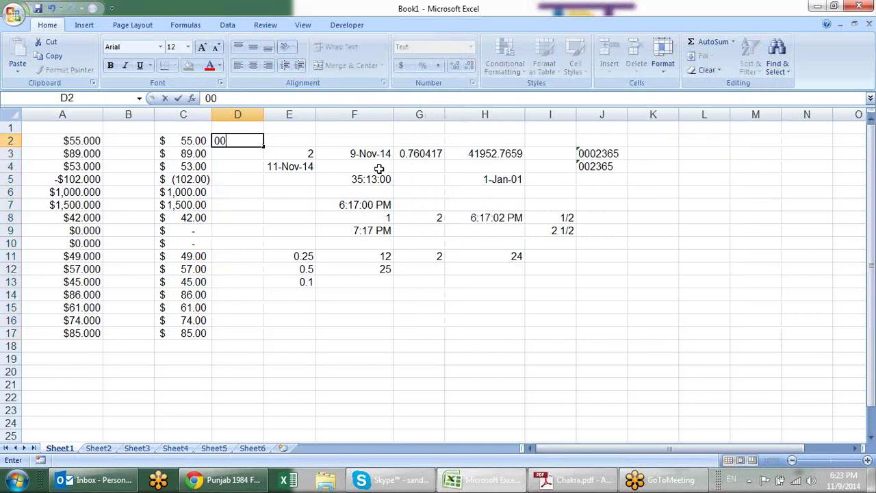
pyautogui.write('4')
pyautogui.press('Return')
pyautogui.write('000365')
pyautogui.press('Return')
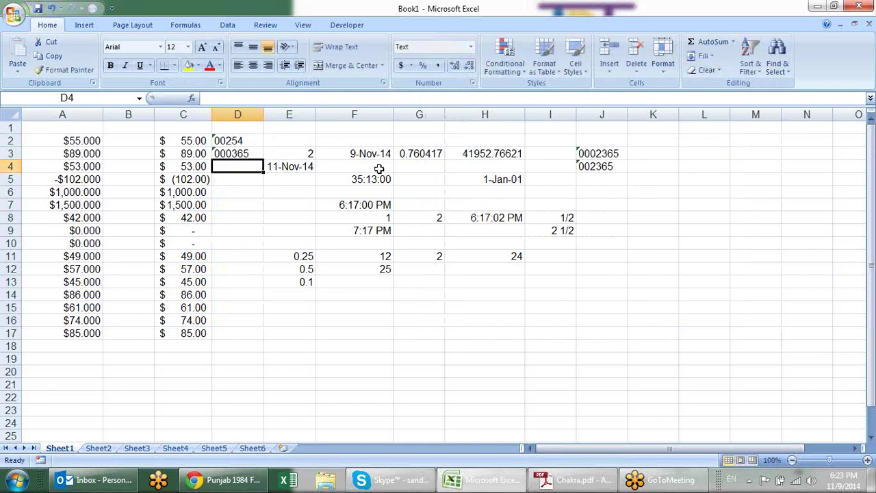
pyautogui.write('0252')
pyautogui.press('Return')
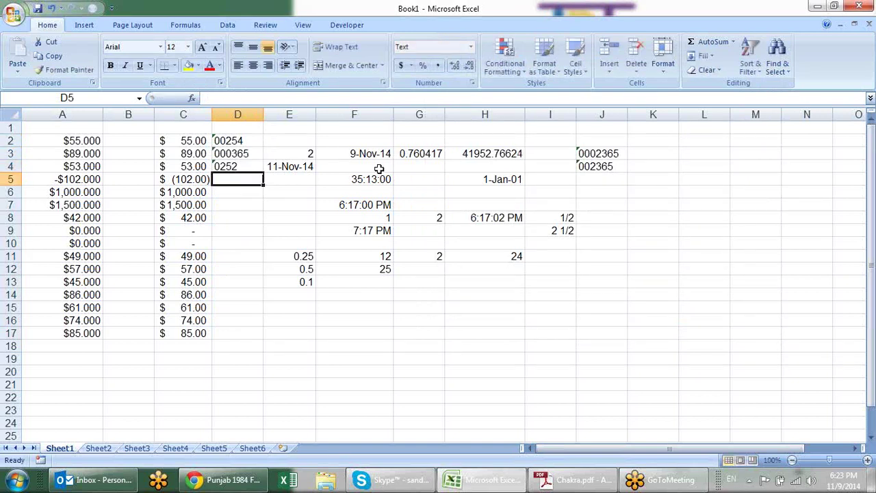
pyautogui.write('0325')
pyautogui.press('Return')
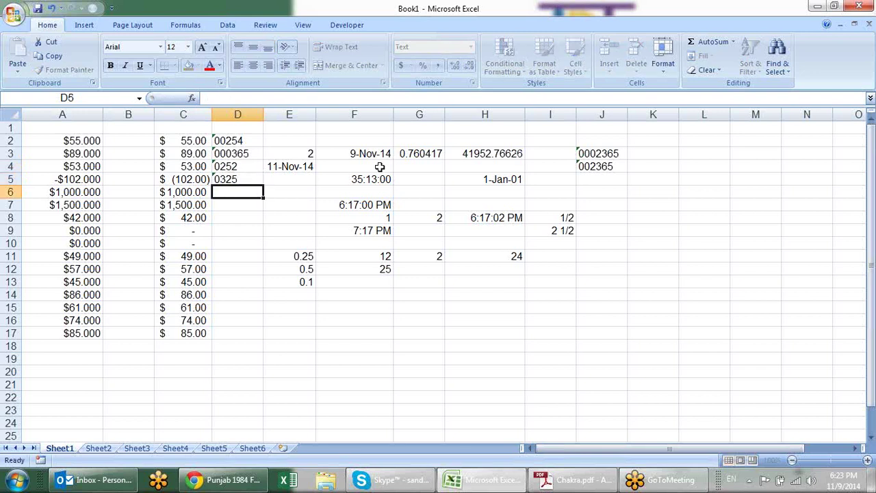
# Enter =SUM(D2:D5) in D6 using AutoSum (Alt+=).
pyautogui.hotkey('alt', '=')
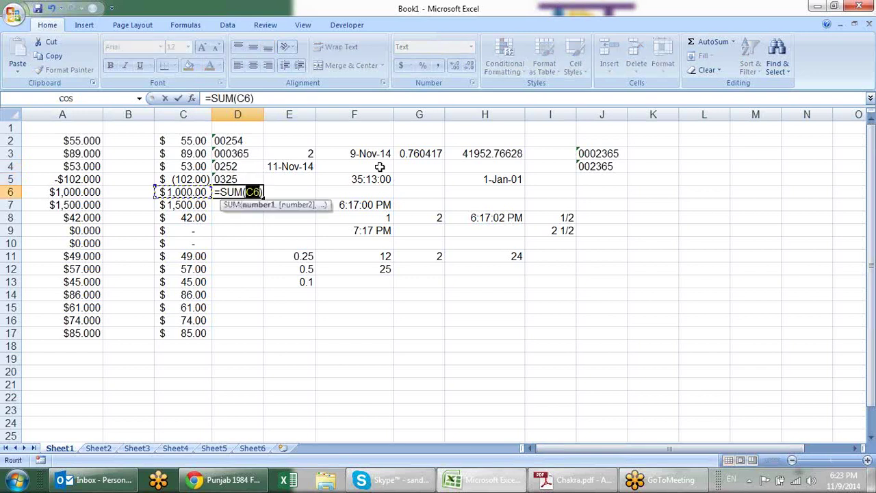
pyautogui.press('Up')
pyautogui.press('Right')
pyautogui.hotkey('shift', 'Up')
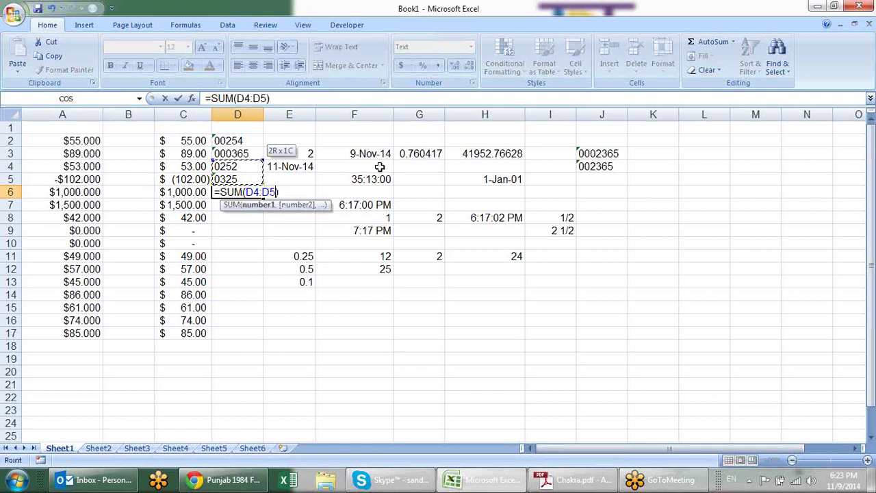
pyautogui.hotkey('shift', 'Up')
pyautogui.hotkey('shift', 'Up')
pyautogui.press('Return')
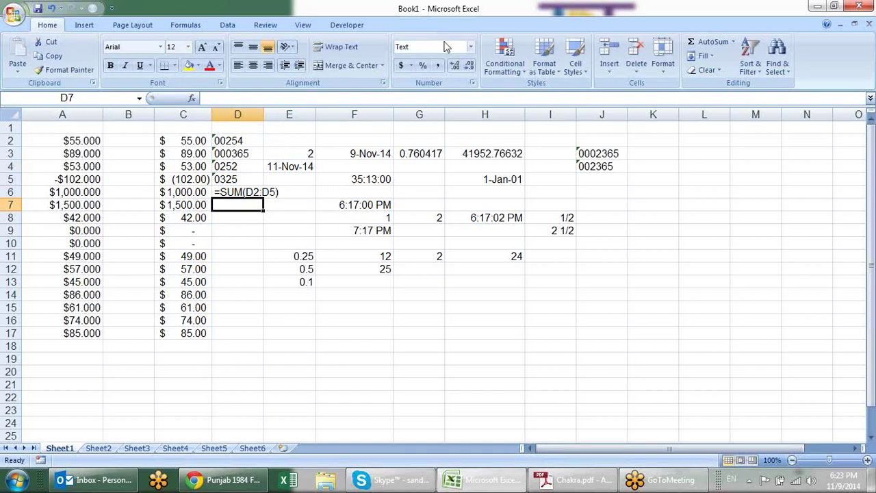
# Set D6 to General, re-enter its formula with F2, then test undo and redo.
pyautogui.click(262, 193)
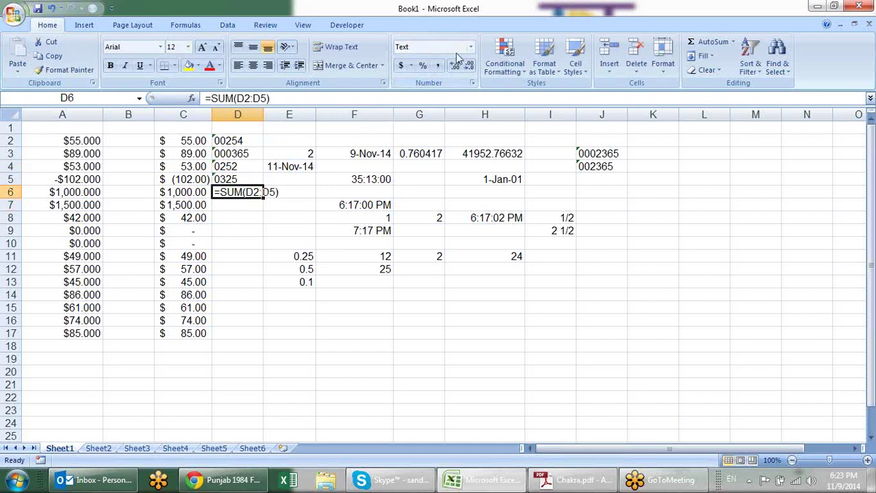
pyautogui.hotkey('ctrl', 'shift', '~')
pyautogui.press('F2')
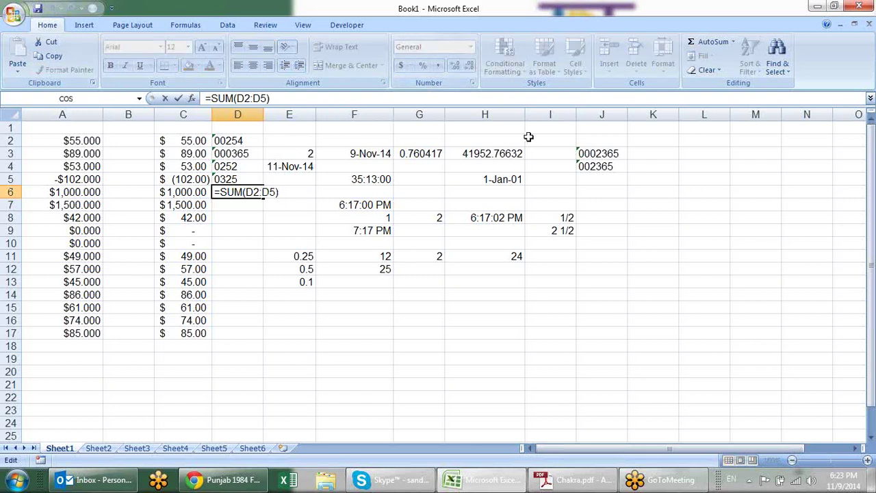
pyautogui.press('Return')
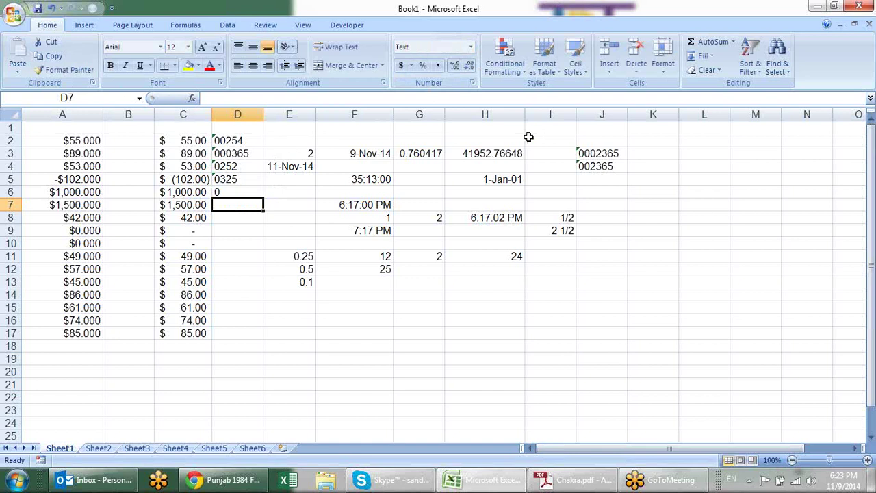
pyautogui.hotkey('ctrl', 'z')
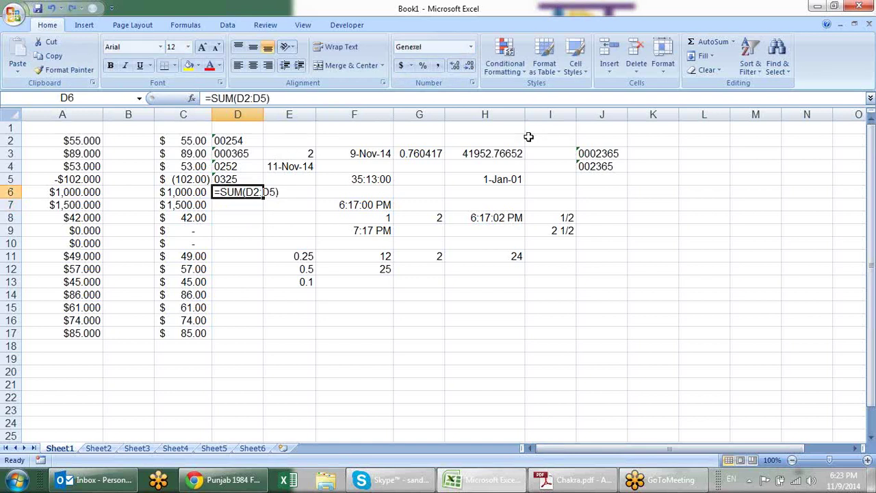
pyautogui.press('Return')
pyautogui.press('Up')
pyautogui.hotkey('ctrl', 'z')
pyautogui.press('Return')
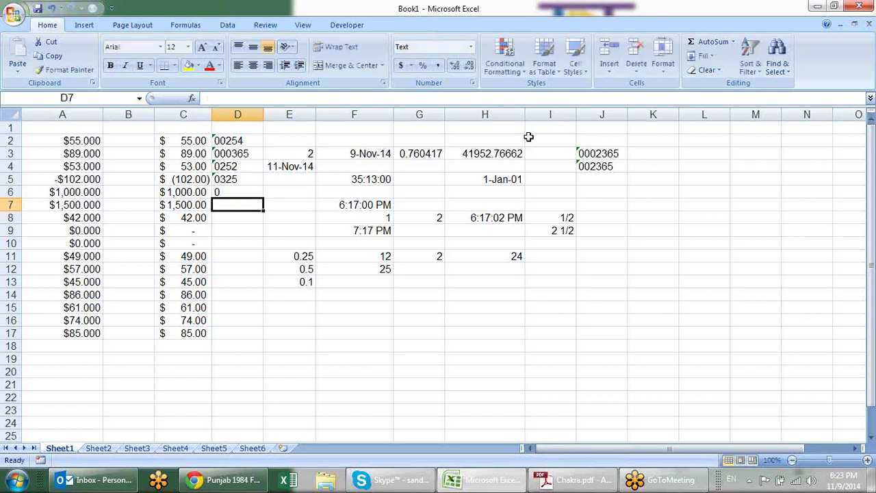
# For empty cell G14, bring up Format Cells and view the Special category's Zip Code, Phone Number and Social Security types.
pyautogui.click(438, 291)
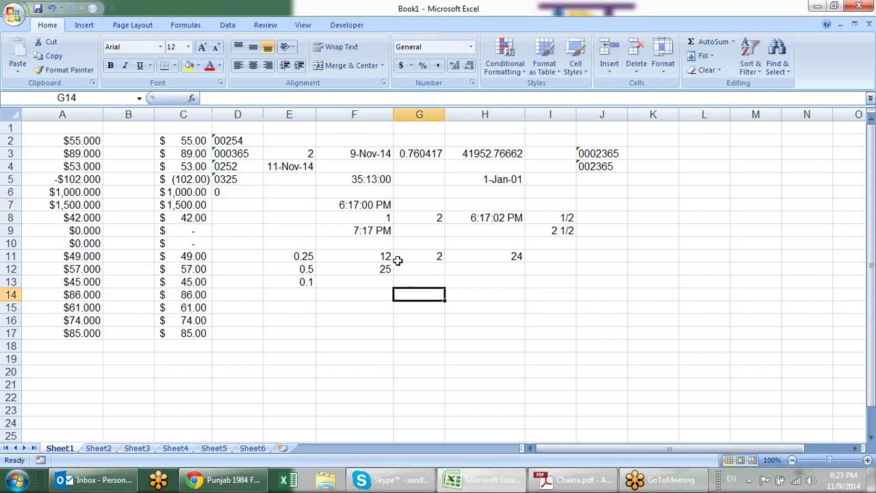
pyautogui.click(472, 83)
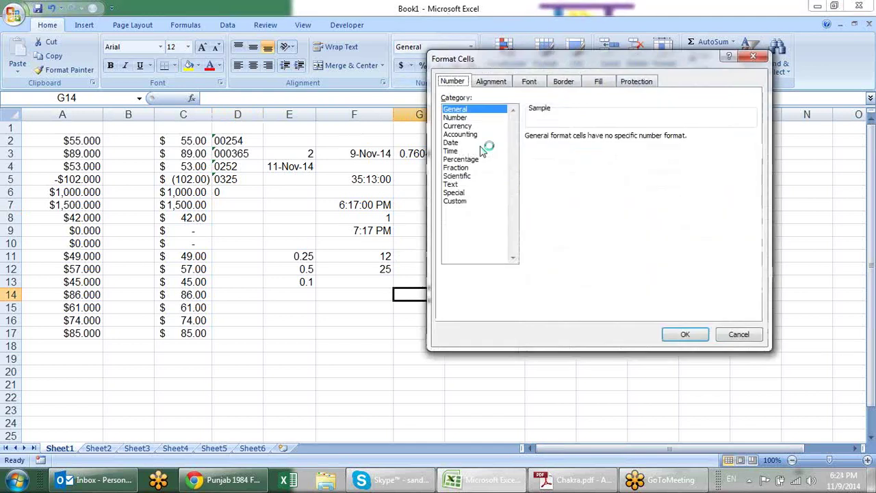
pyautogui.click(479, 192)
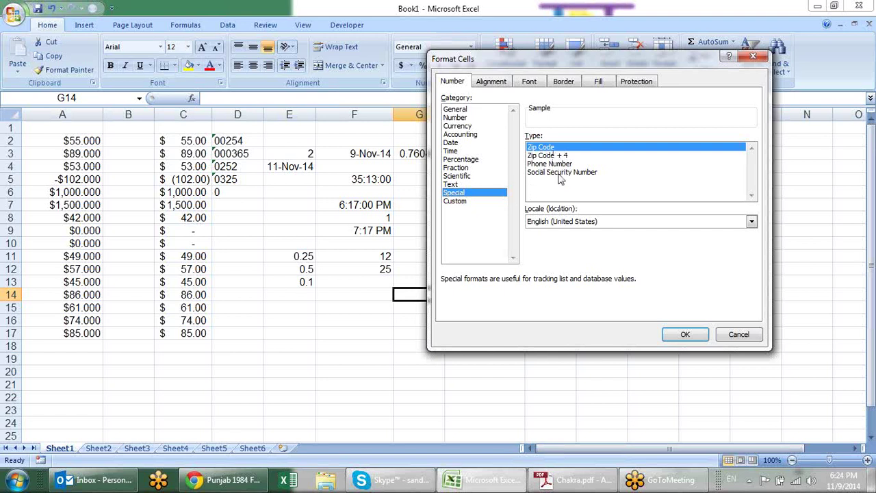
# Close Format Cells unchanged and re-enter D2 as the text 000254.
pyautogui.click(477, 203)
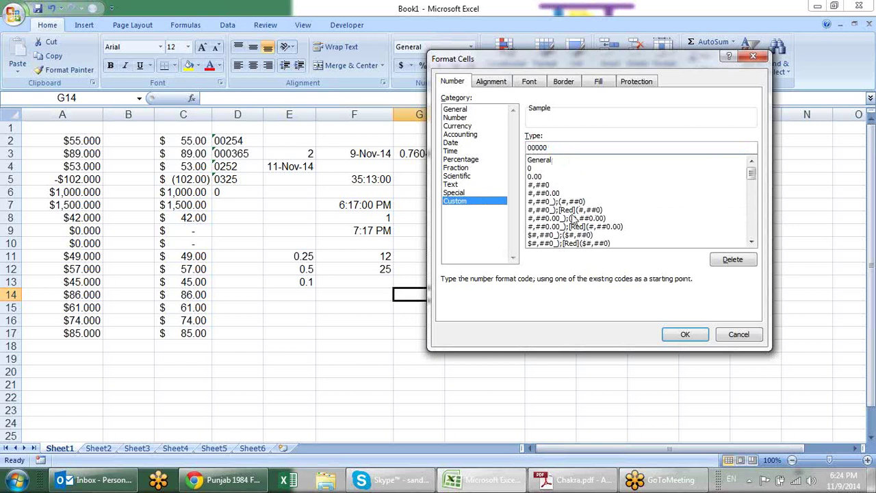
pyautogui.press('Return')
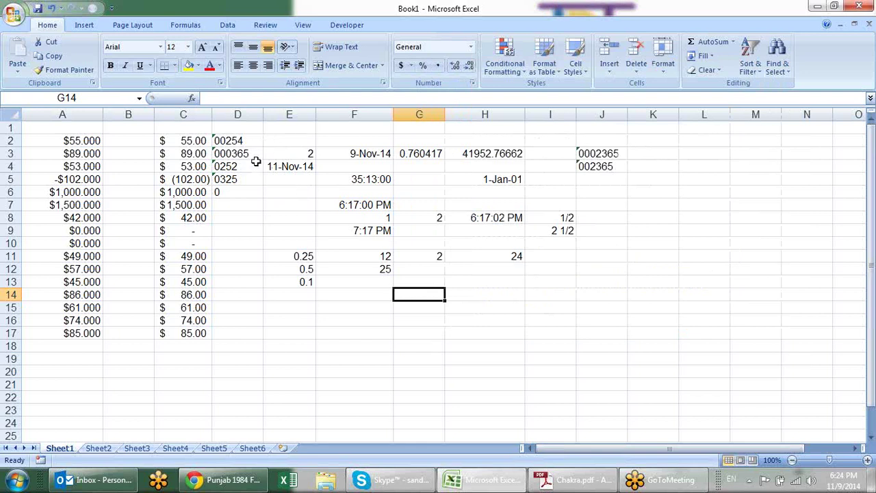
pyautogui.doubleClick(226, 140)
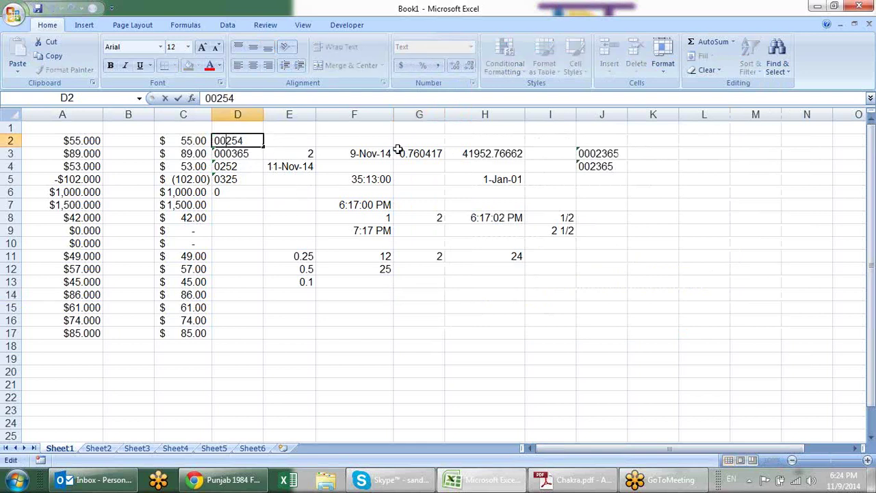
pyautogui.write('0')
pyautogui.press('Return')
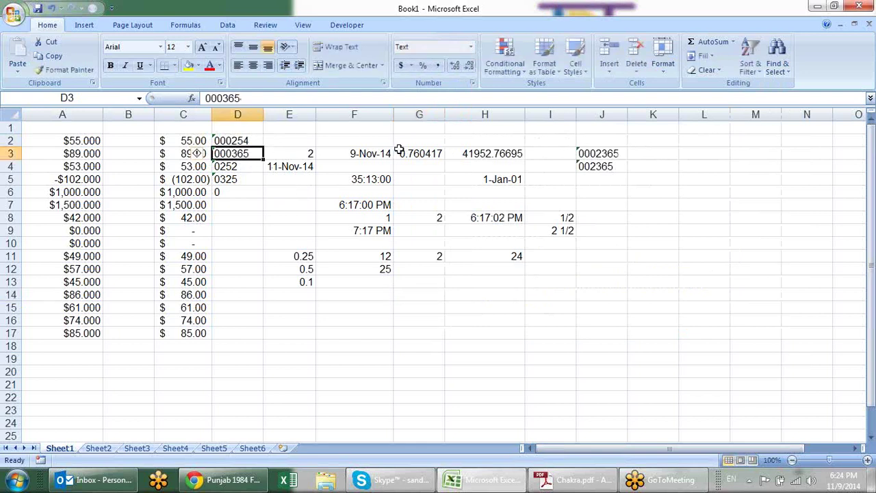
# Enter 002356 in D4 and 023568 in D5 as text, clear D6, and select D2:D5.
pyautogui.press('Return')
pyautogui.write('00')
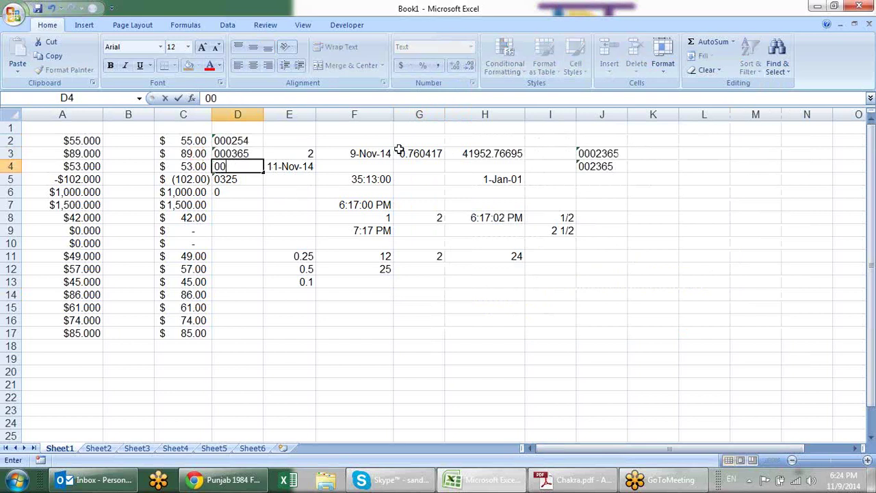
pyautogui.write('2356')
pyautogui.press('Return')
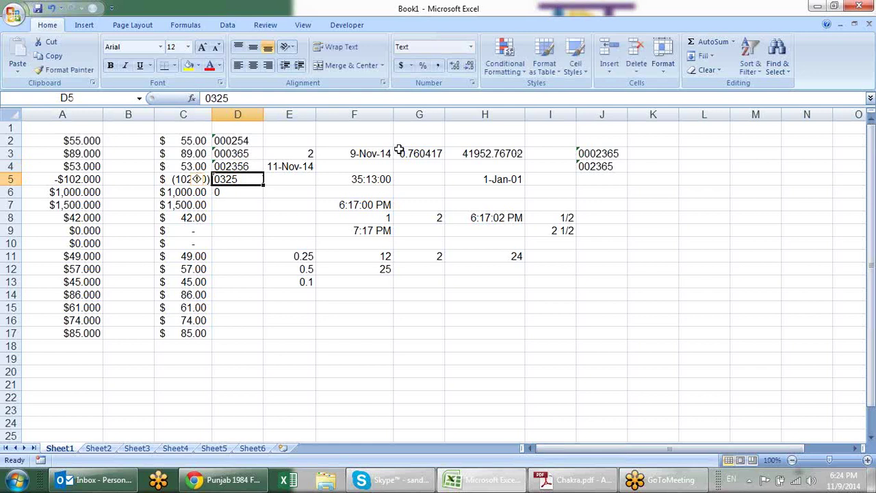
pyautogui.write('02356')
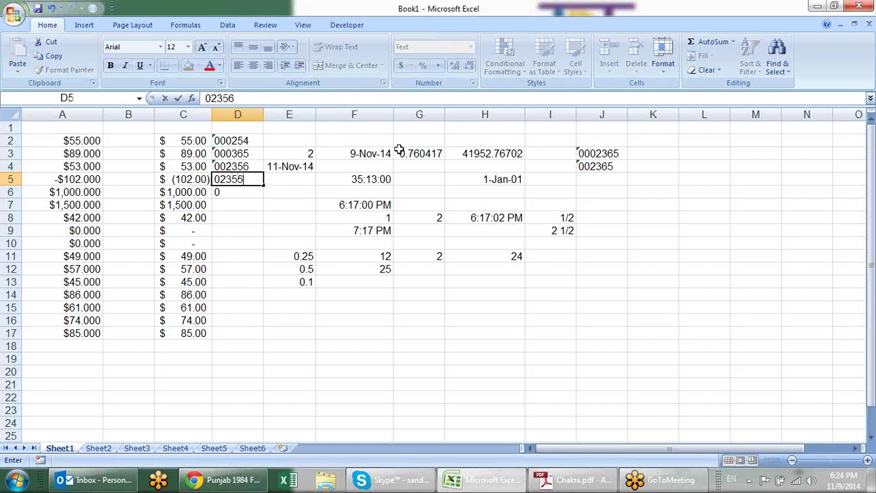
pyautogui.write('8')
pyautogui.press('Return')
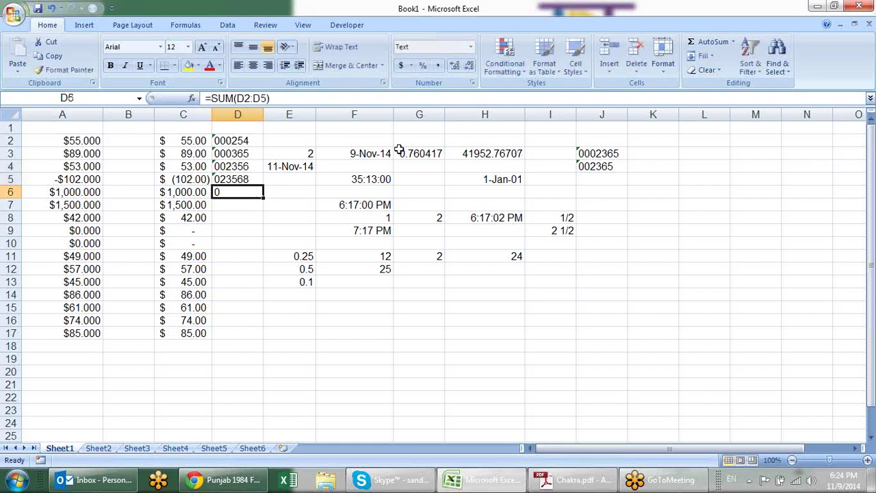
pyautogui.press('Delete')
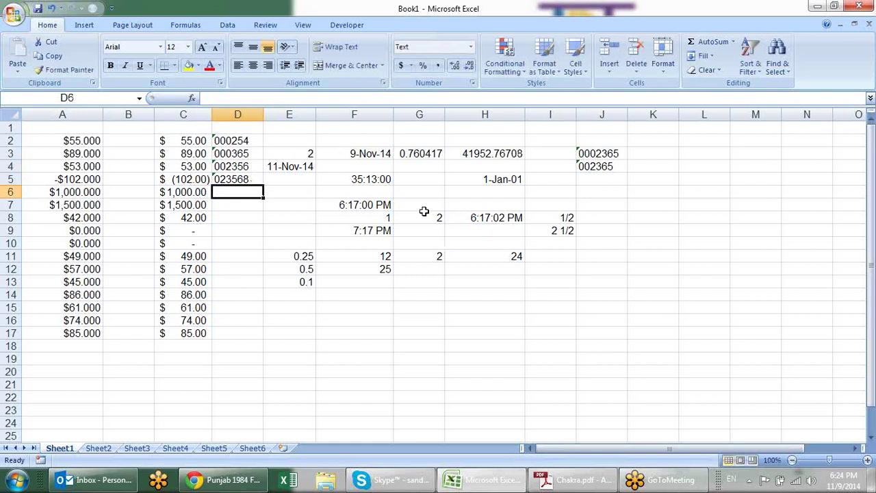
pyautogui.moveTo(255, 141); pyautogui.dragTo(251, 177)
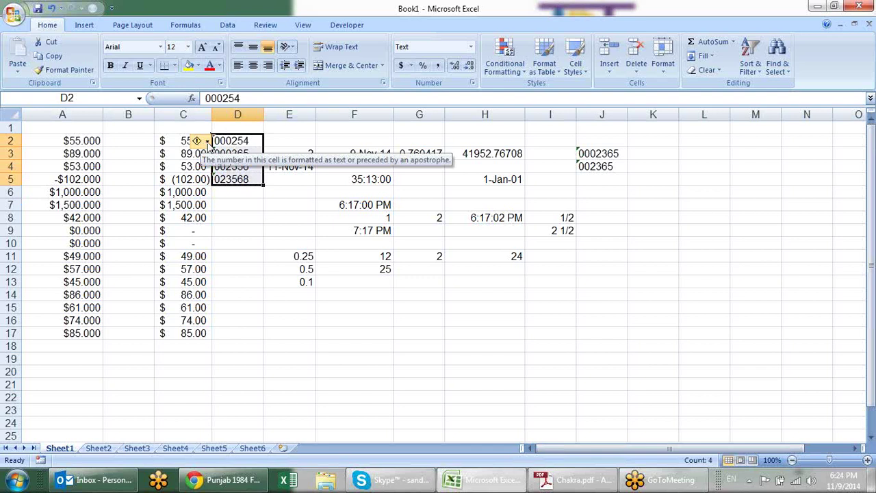
# Convert D2:D5 from text to numbers and insert blank columns at E.
pyautogui.click(207, 142)
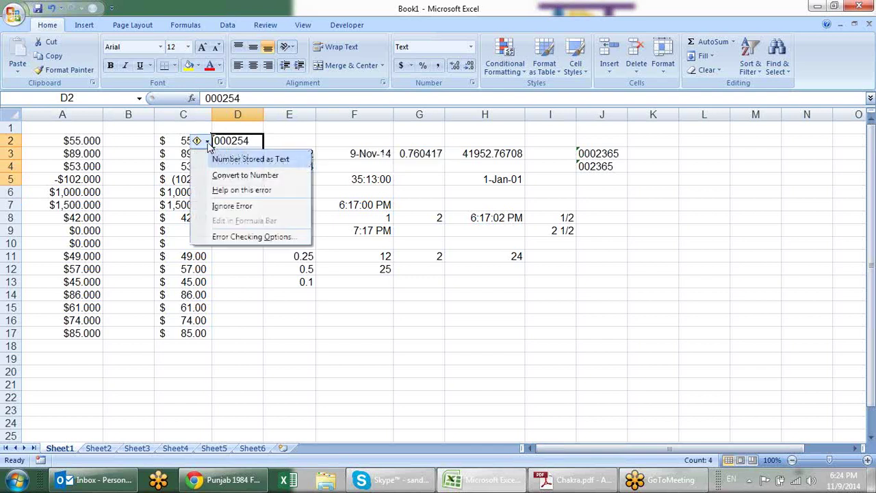
pyautogui.click(235, 176)
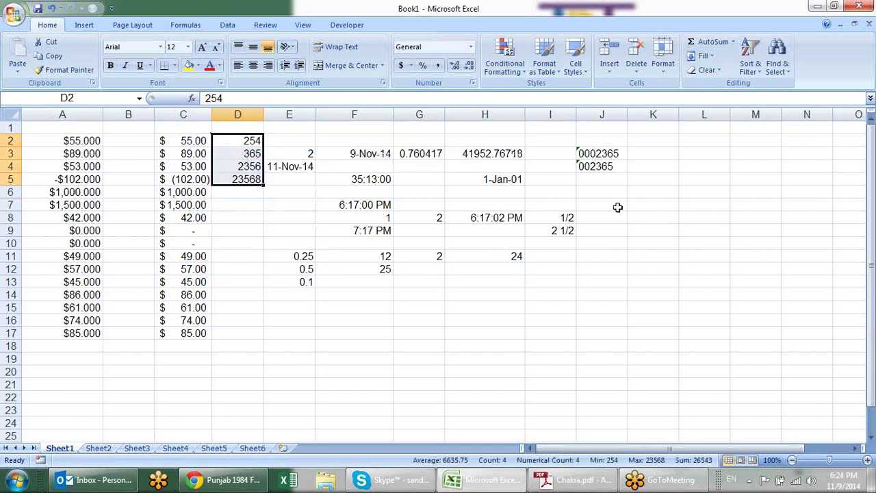
pyautogui.click(296, 228)
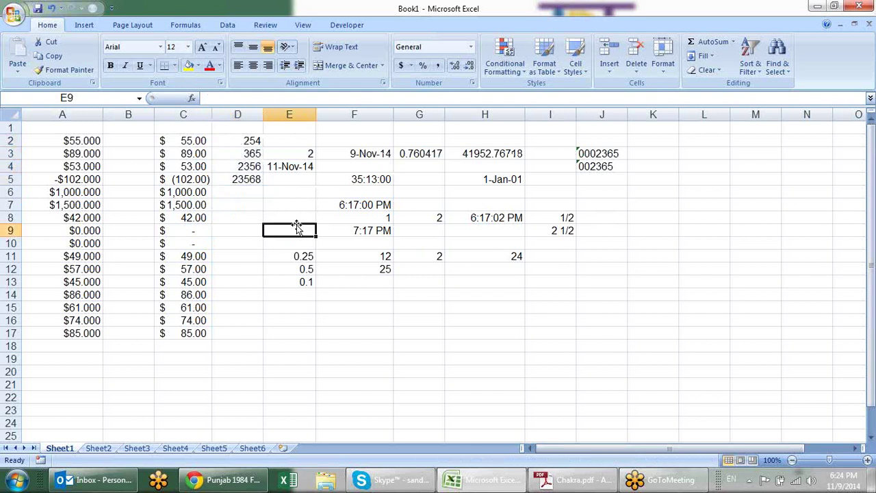
pyautogui.rightClick(289, 115)
pyautogui.click(341, 185)
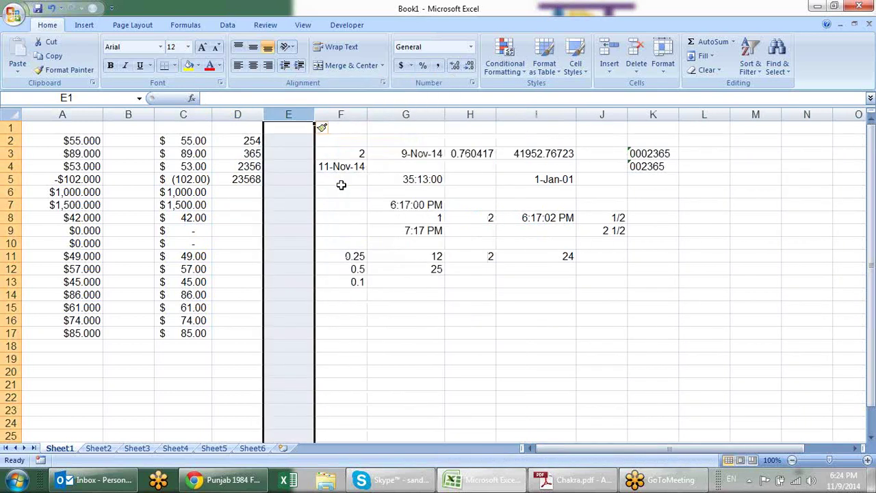
pyautogui.press('F4')
pyautogui.press('F4')
pyautogui.press('F4')
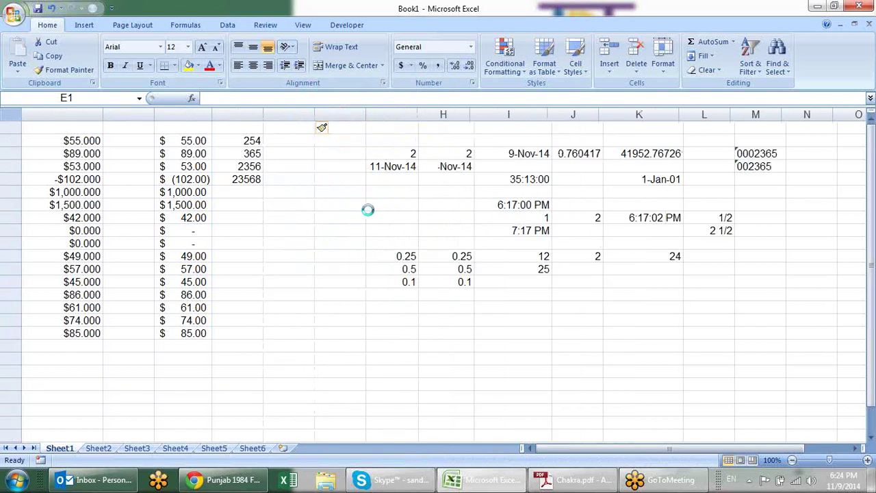
# Insert a blank column at D and delete the empty column B.
pyautogui.click(288, 191)
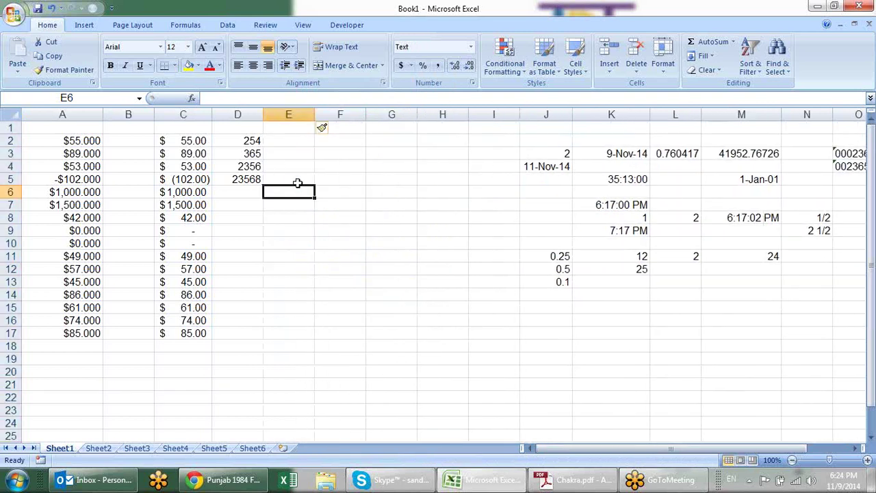
pyautogui.rightClick(243, 115)
pyautogui.click(274, 181)
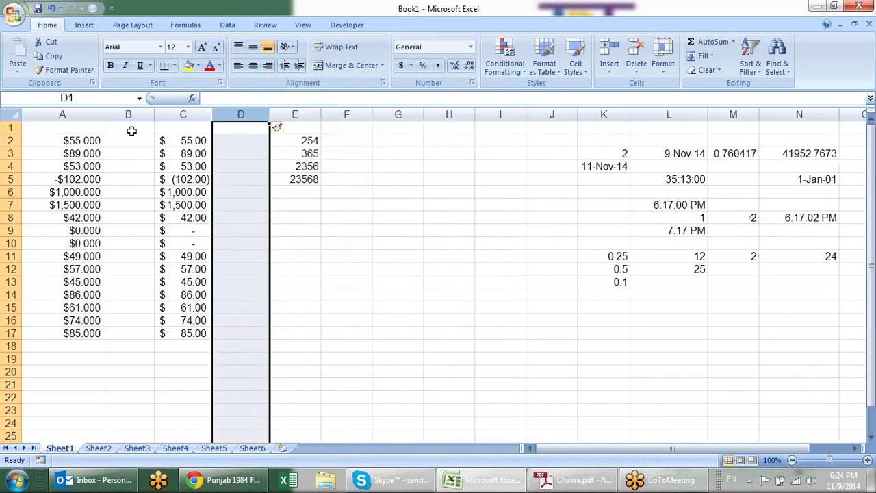
pyautogui.rightClick(133, 115)
pyautogui.click(192, 194)
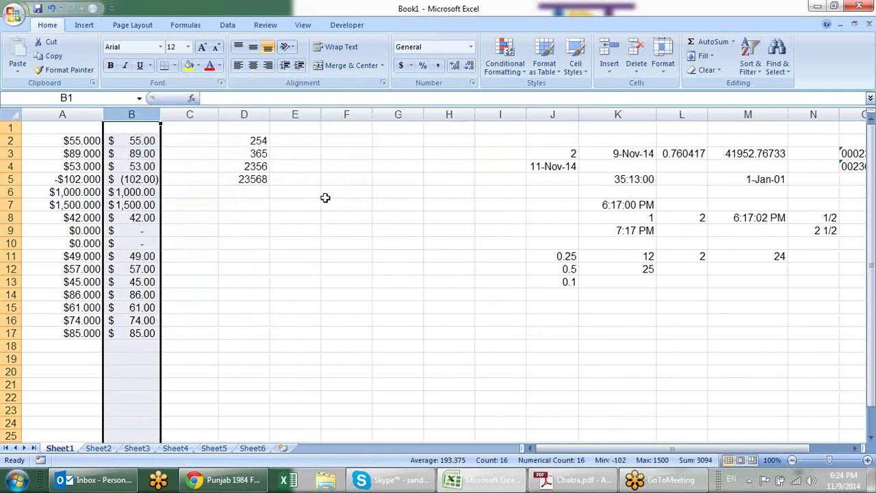
# Check the converted numbers in D2 through D5.
pyautogui.click(324, 196)
pyautogui.click(264, 142)
pyautogui.click(265, 153)
pyautogui.click(262, 166)
pyautogui.click(258, 177)
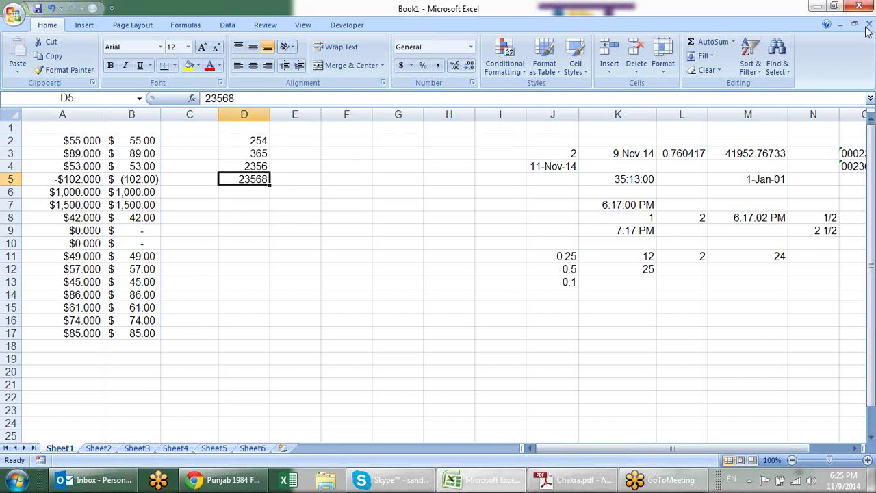
# Apply custom format 000000 to D2:D5 so they show 000254 to 023568.
pyautogui.moveTo(234, 142); pyautogui.dragTo(242, 173)
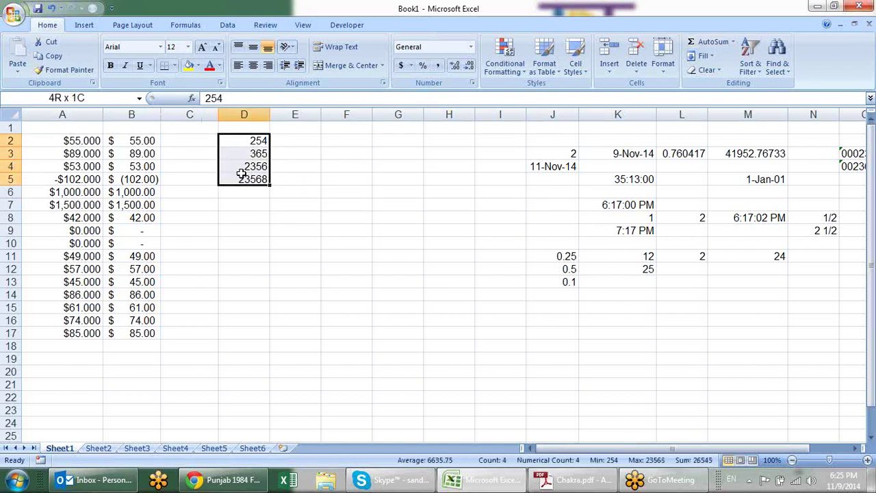
pyautogui.click(472, 83)
pyautogui.click(477, 201)
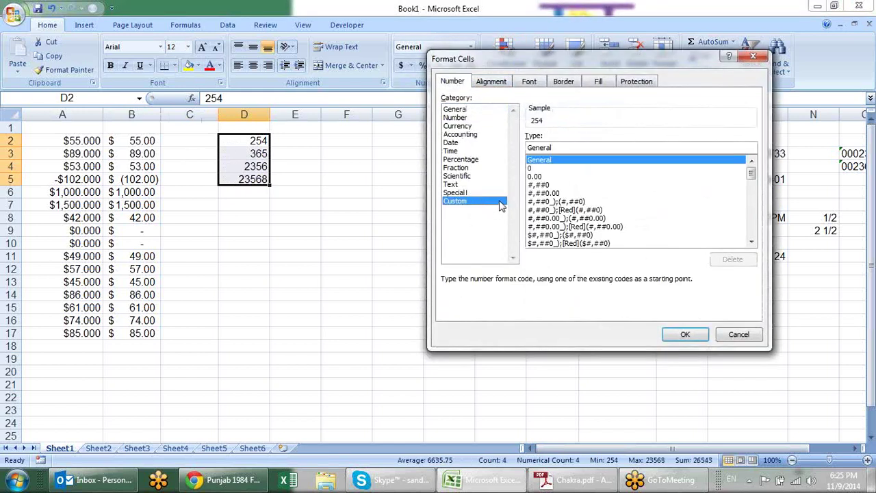
pyautogui.doubleClick(566, 147)
pyautogui.write('000000')
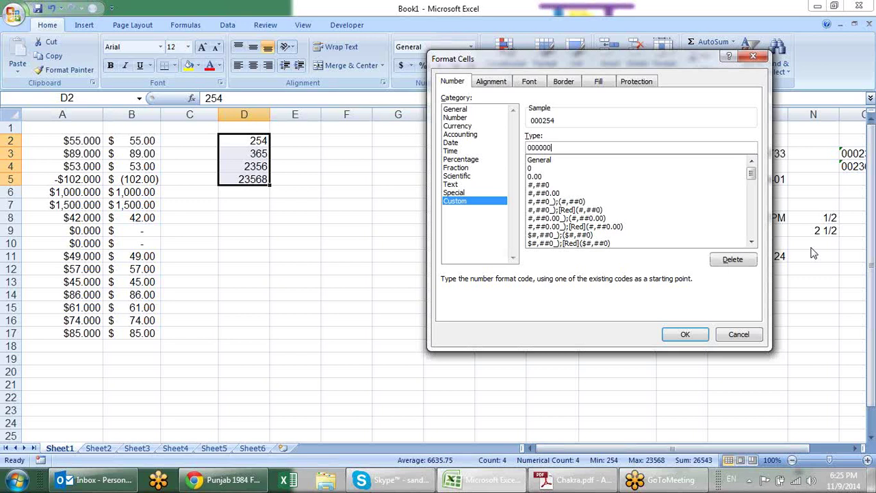
pyautogui.press('Return')
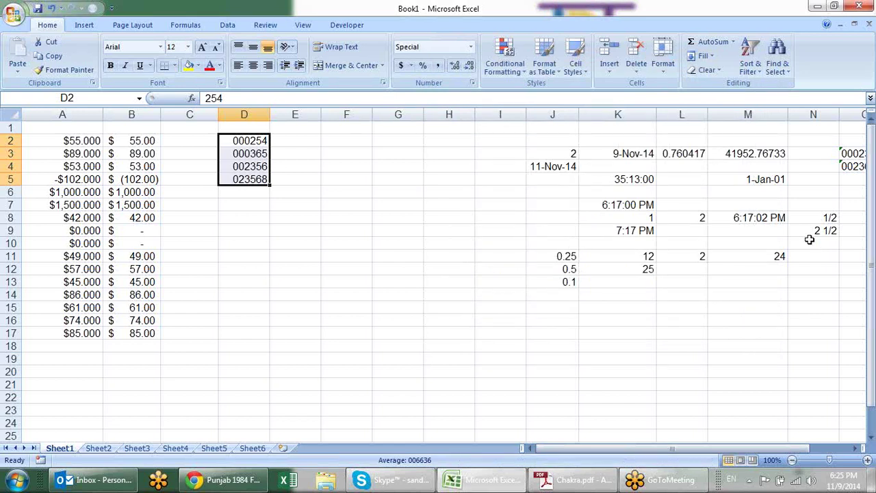
# Enter '0002356 in E2 as a text value with leading zeros.
pyautogui.press('Down')
pyautogui.press('Down')
pyautogui.press('Down')
pyautogui.press('Up')
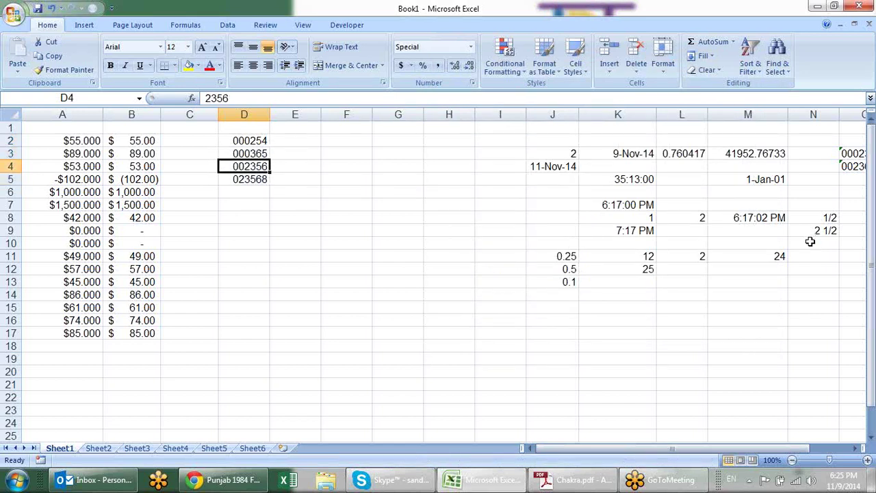
pyautogui.press('Up')
pyautogui.press('Up')
pyautogui.press('Right')
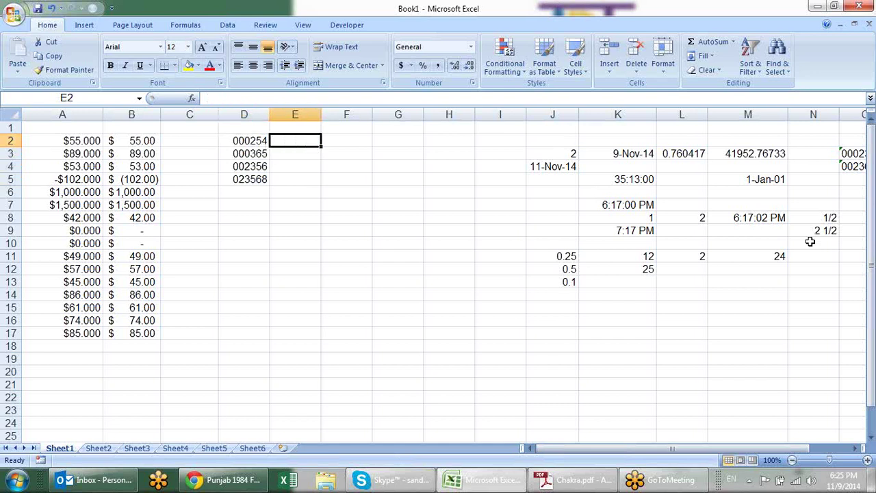
pyautogui.write("'0002356")
pyautogui.press('Return')
pyautogui.press('Up')
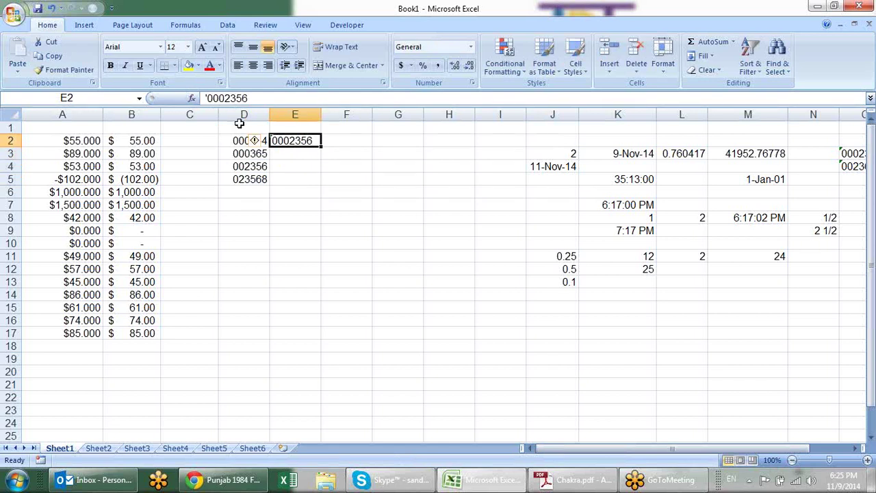
pyautogui.press('Left')
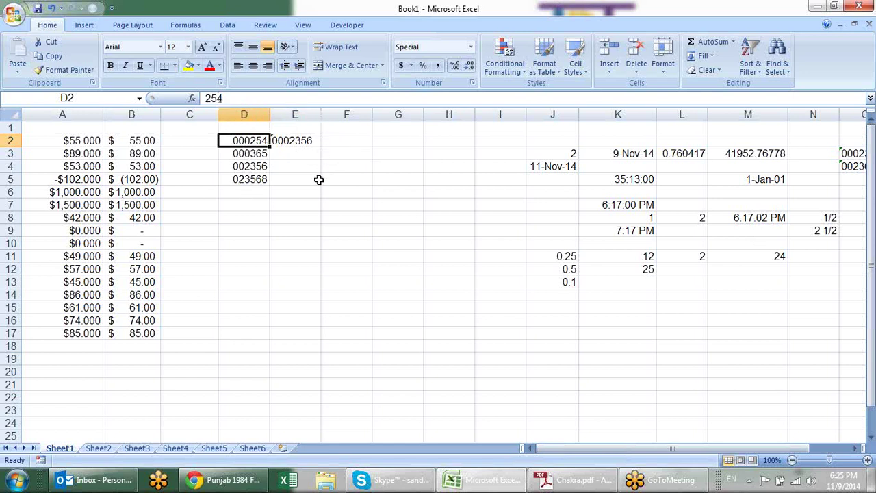
# Put =SUM(D2:D5) in D6 and bold it, showing the zero-padded total 026543.
pyautogui.click(250, 191)
pyautogui.click(263, 142)
pyautogui.click(262, 156)
pyautogui.click(255, 168)
pyautogui.click(253, 190)
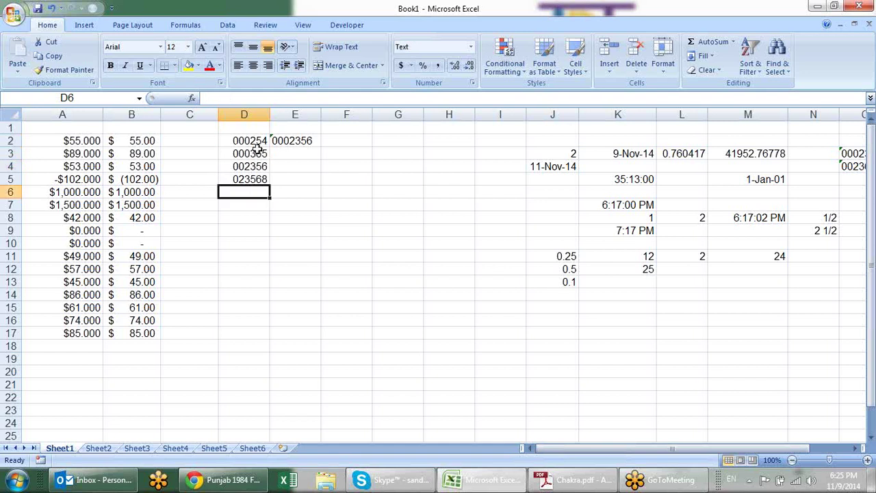
pyautogui.hotkey('ctrl', 'shift', '`')
pyautogui.hotkey('alt', '=')
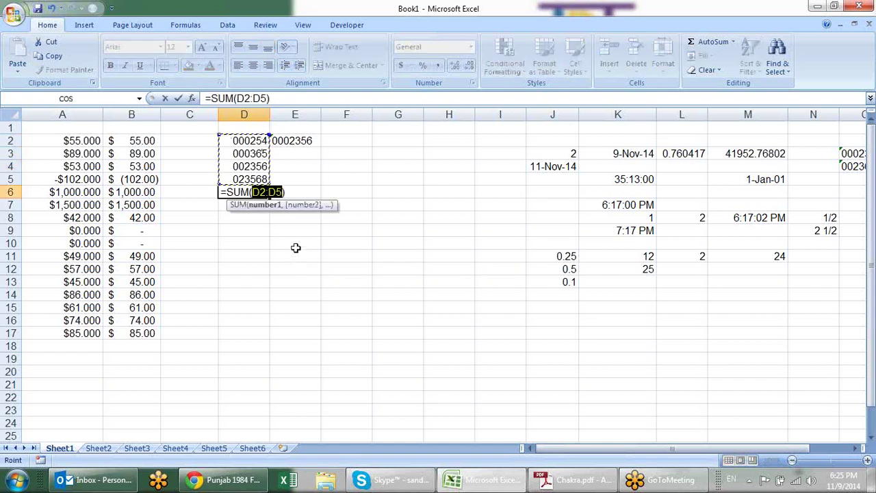
pyautogui.press('Return')
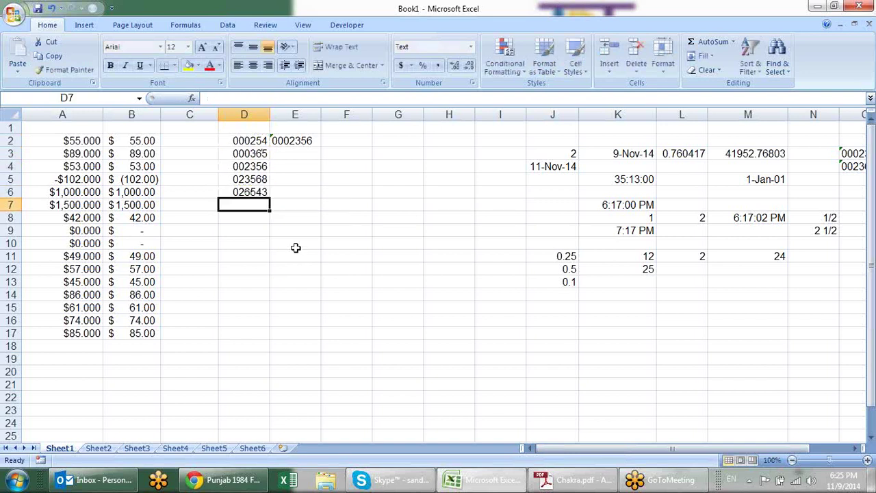
pyautogui.press('Up')
pyautogui.hotkey('ctrl', 'b')
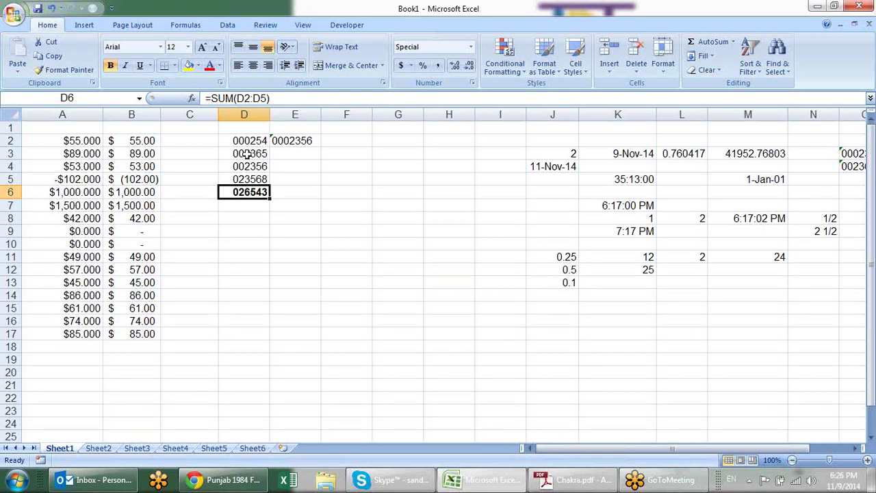
# Type trial entries U 1 125 and 120 in F3:F4, then delete them.
pyautogui.click(365, 159)
pyautogui.write('R')
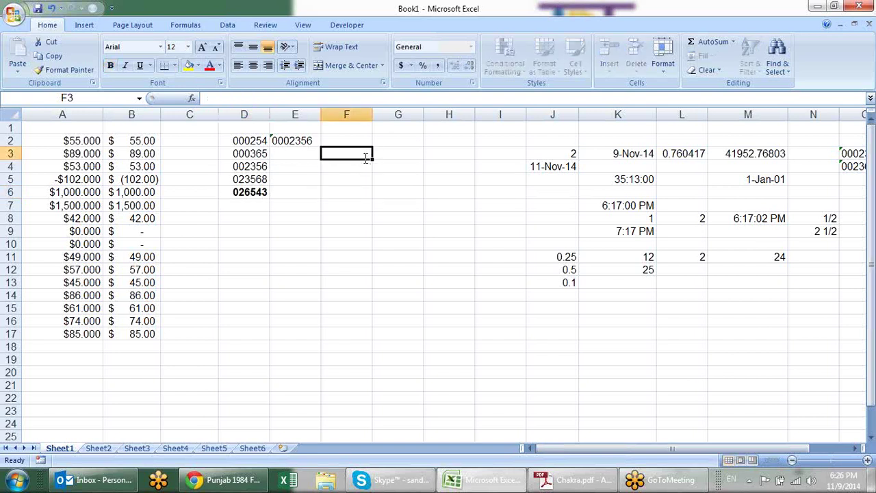
pyautogui.write('S')
pyautogui.press('BackSpace')
pyautogui.press('BackSpace')
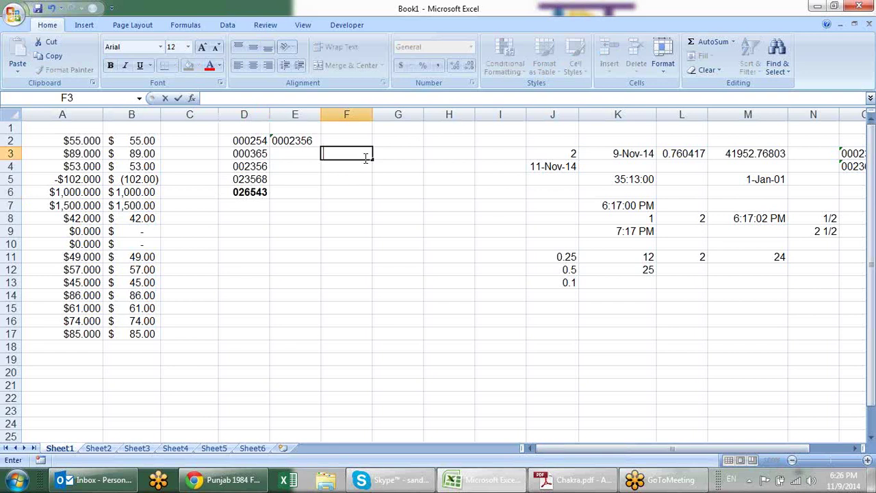
pyautogui.write('U')
pyautogui.write(' 1 125')
pyautogui.press('Return')
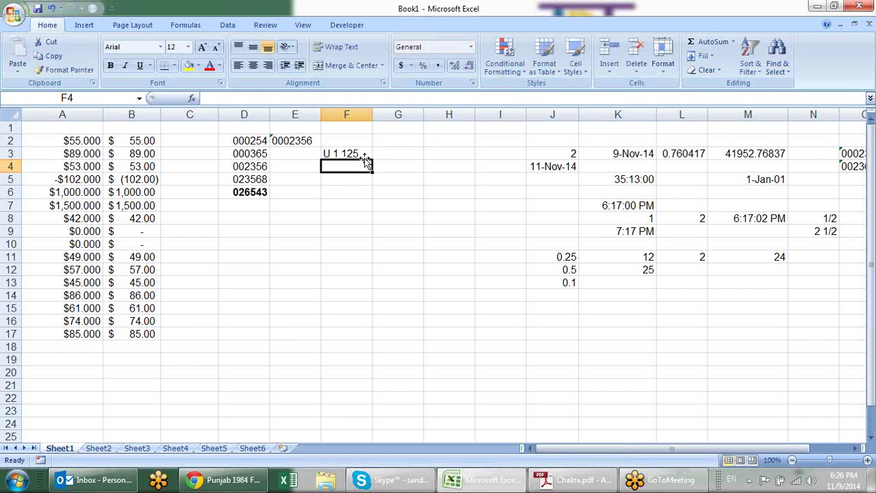
pyautogui.write('U!')
pyautogui.press('BackSpace')
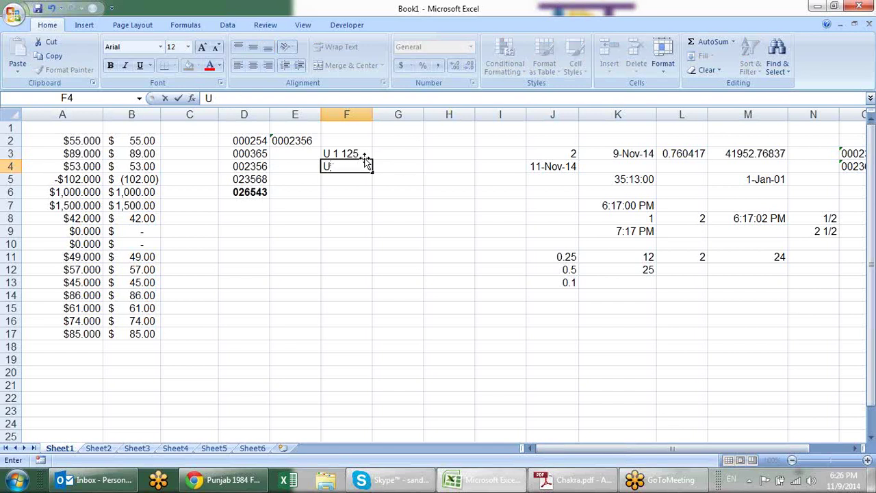
pyautogui.hotkey('ctrl', 'Return')
pyautogui.press('End')
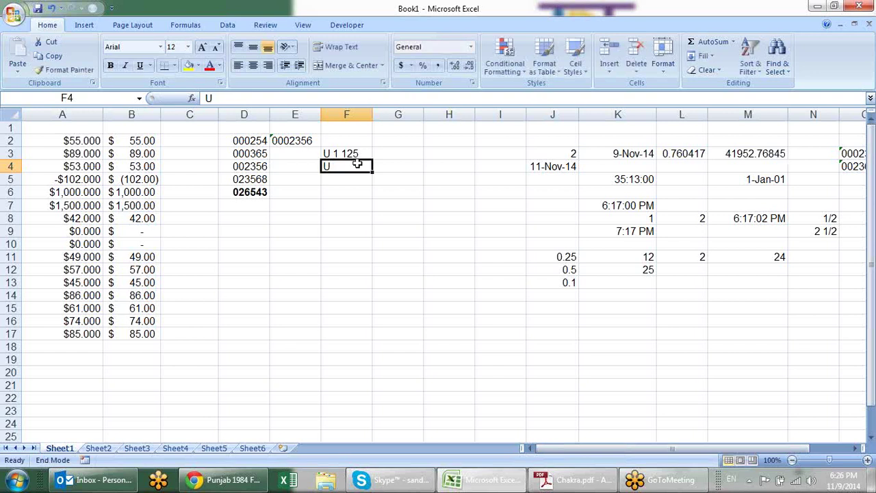
pyautogui.write('12')
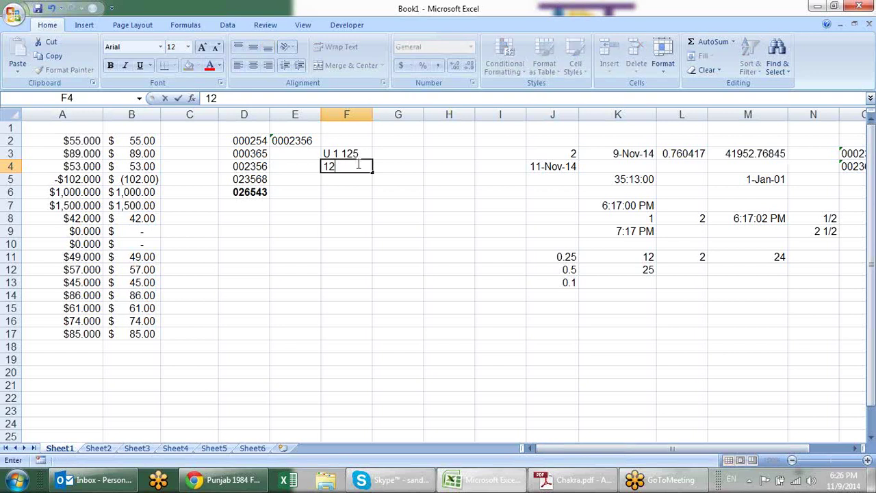
pyautogui.write('0')
pyautogui.press('Return')
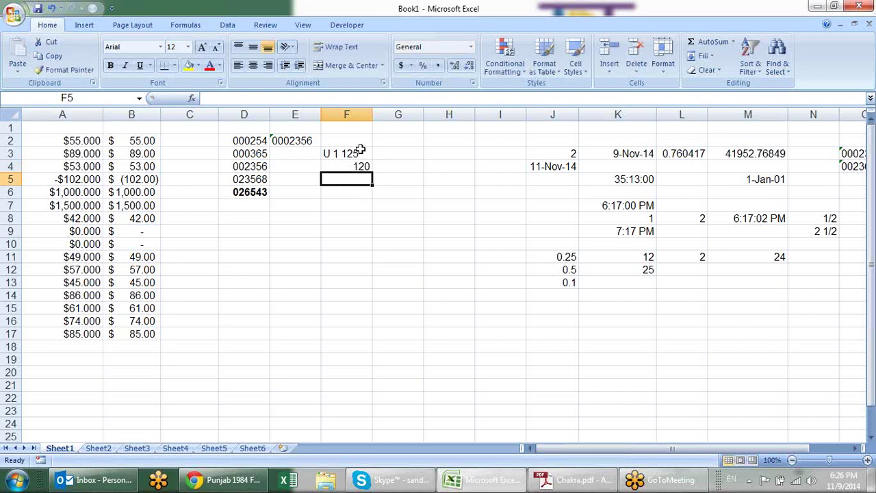
pyautogui.moveTo(360, 151); pyautogui.dragTo(363, 165)
pyautogui.press('Delete')
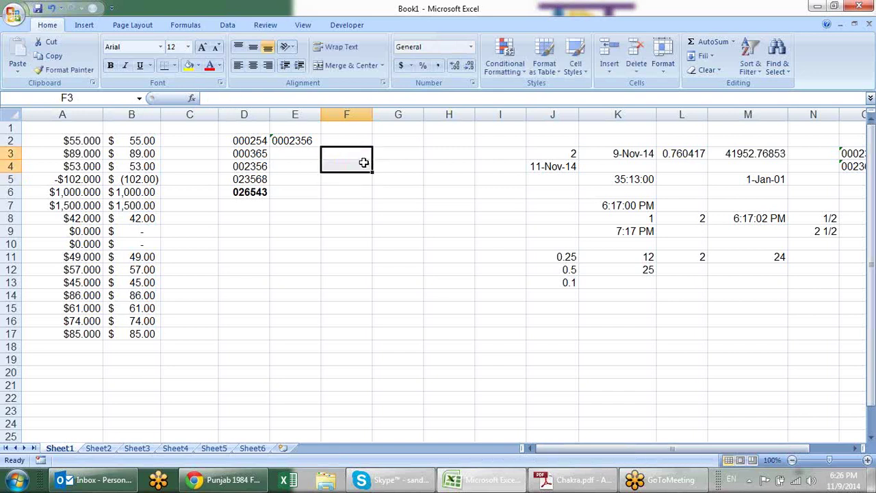
# Open D3's Format Cells to view its custom code 000000.
pyautogui.click(239, 153)
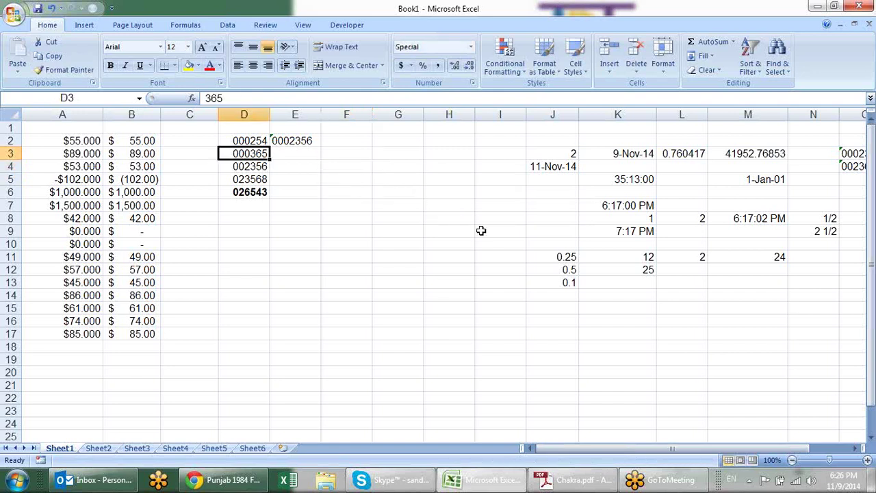
pyautogui.hotkey('ctrl', '1')
pyautogui.click(474, 201)
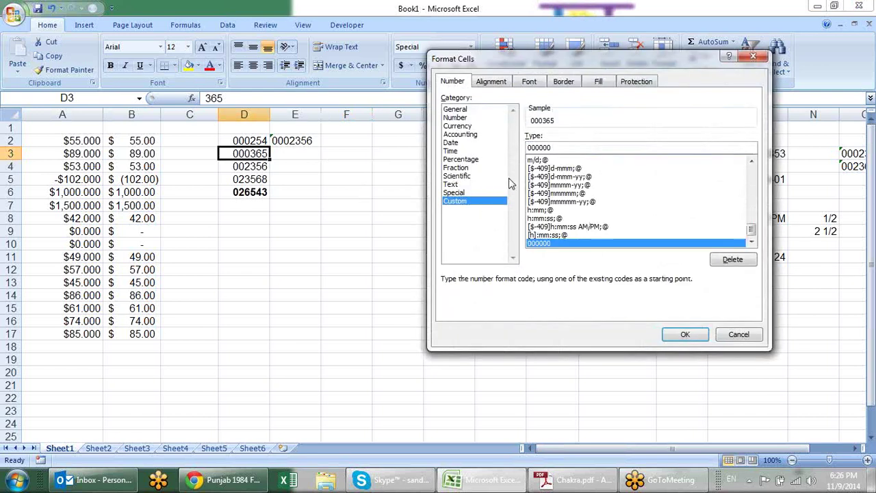
# Inspect D2's custom code 000000 in Format Cells and close without changes.
pyautogui.press('Return')
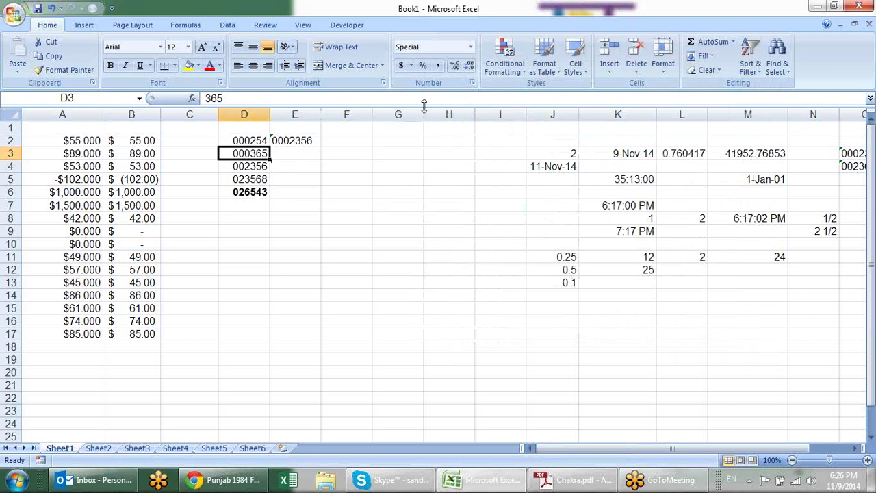
pyautogui.click(259, 142)
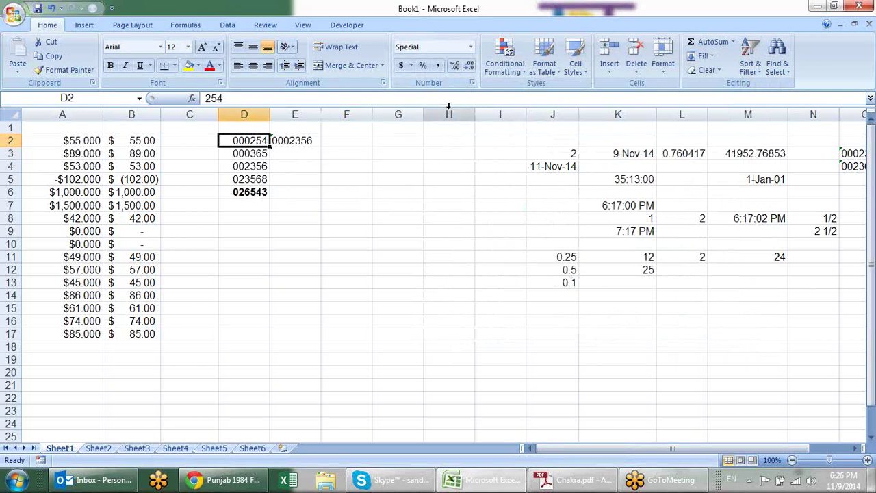
pyautogui.click(472, 83)
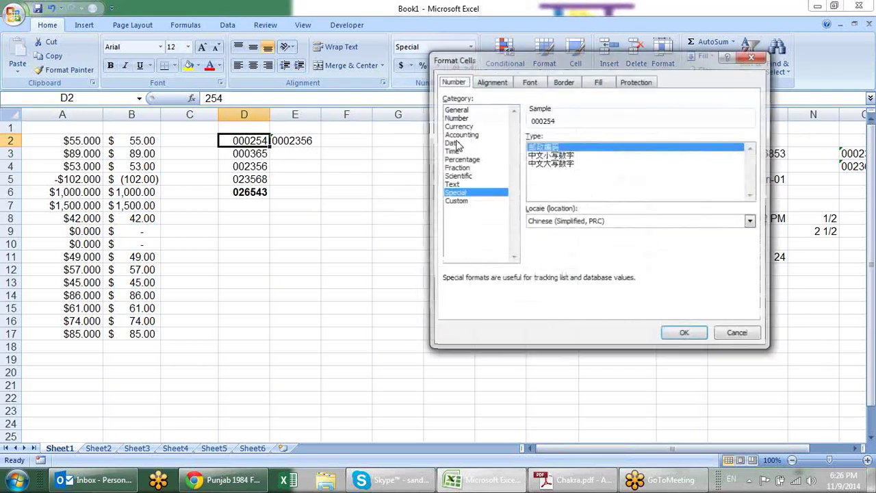
pyautogui.click(468, 200)
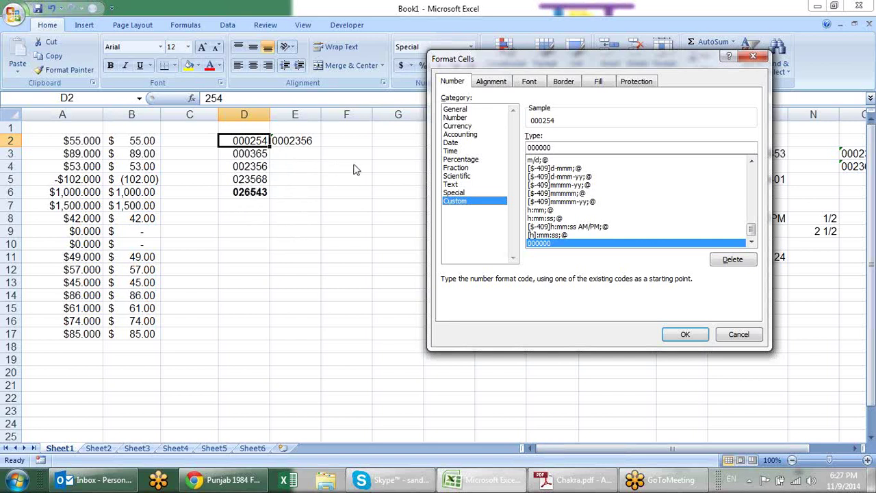
pyautogui.click(739, 334)
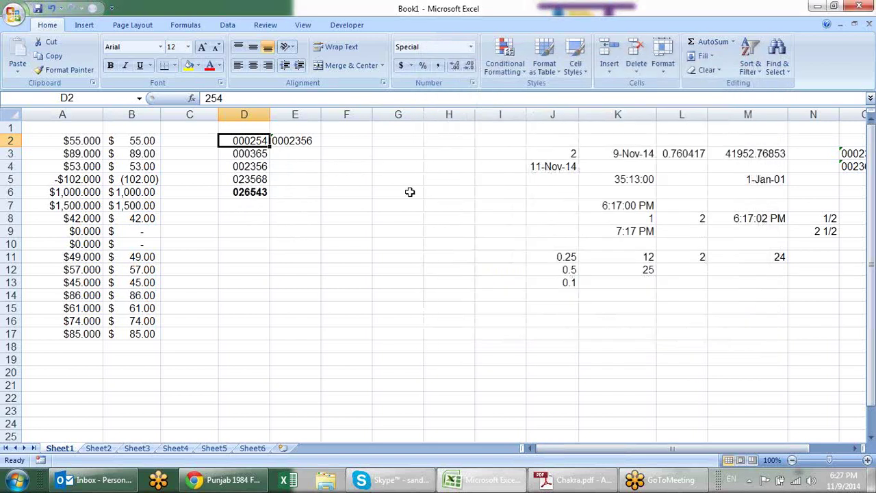
pyautogui.click(356, 142)
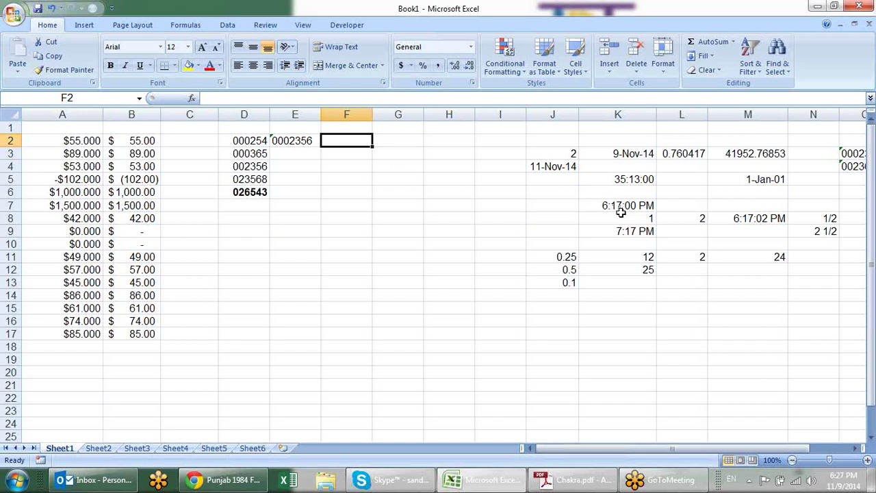
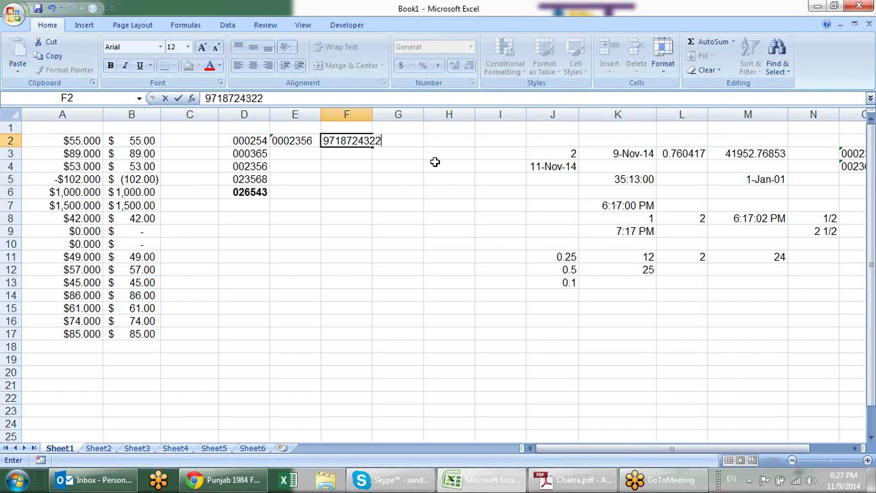
pyautogui.click(329, 145)
pyautogui.write('+91')
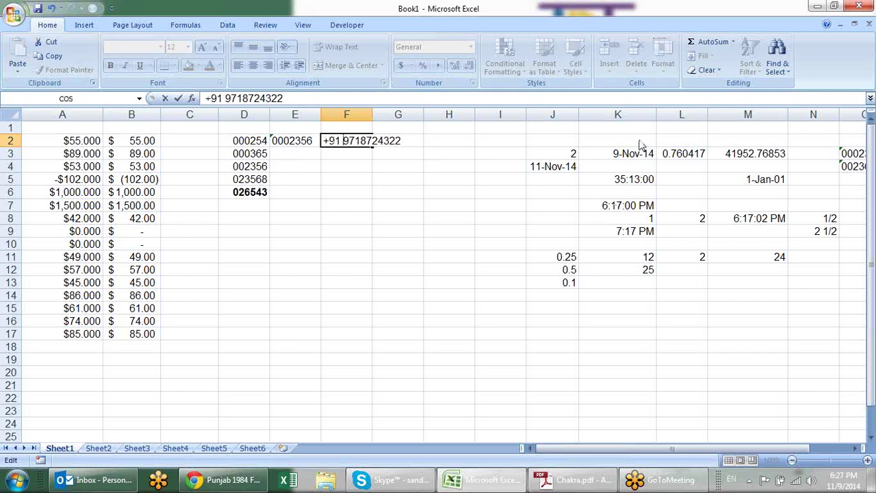
pyautogui.press('Return')
pyautogui.press('n')
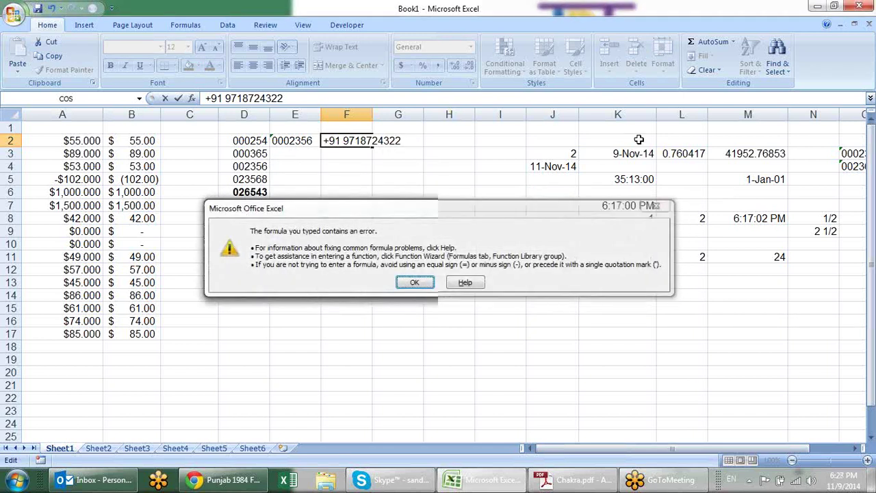
pyautogui.press('Return')
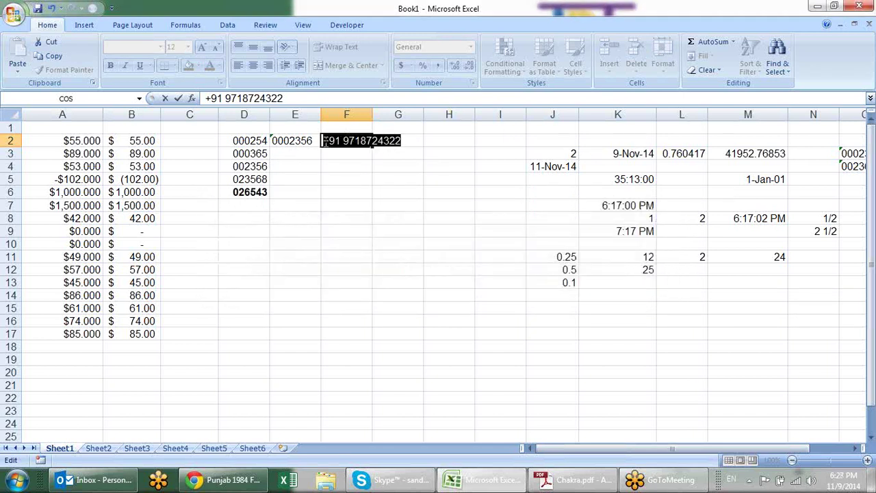
pyautogui.press('Home')
pyautogui.write("'")
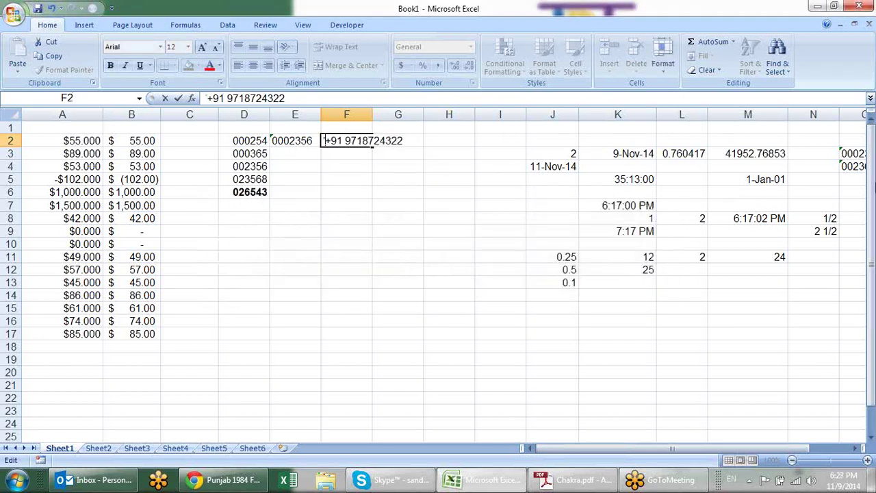
pyautogui.press('Return')
pyautogui.click(346, 140)
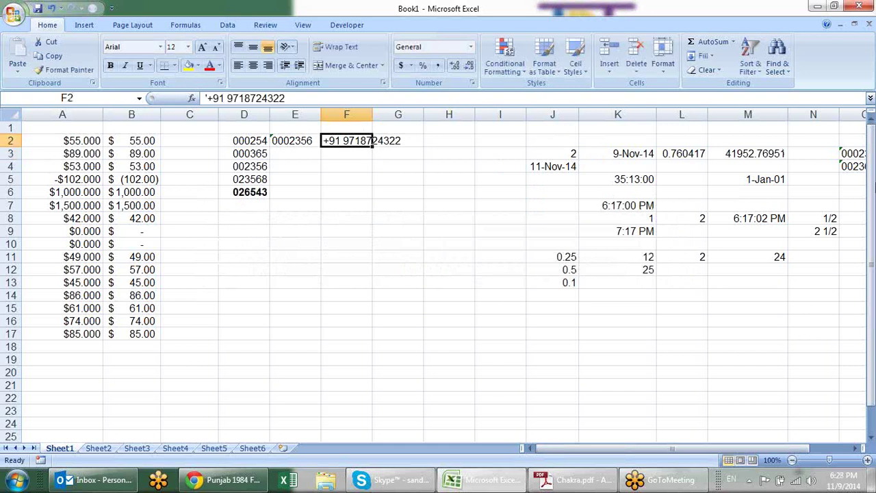
pyautogui.press('Delete')
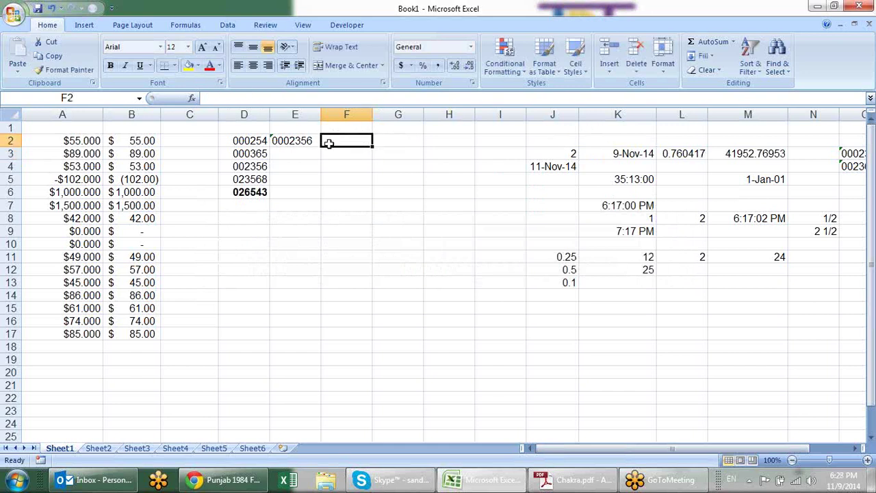
pyautogui.moveTo(338, 140); pyautogui.dragTo(342, 207)
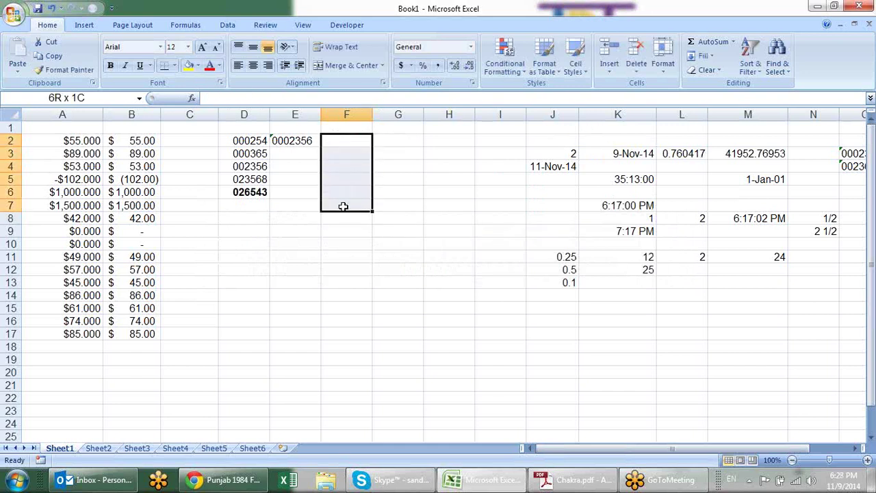
pyautogui.click(472, 83)
pyautogui.click(487, 201)
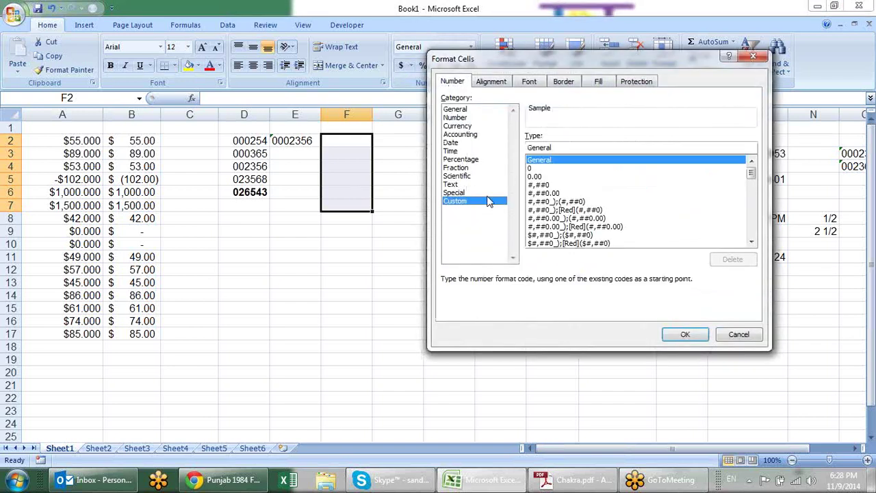
pyautogui.doubleClick(573, 147)
pyautogui.write('+91')
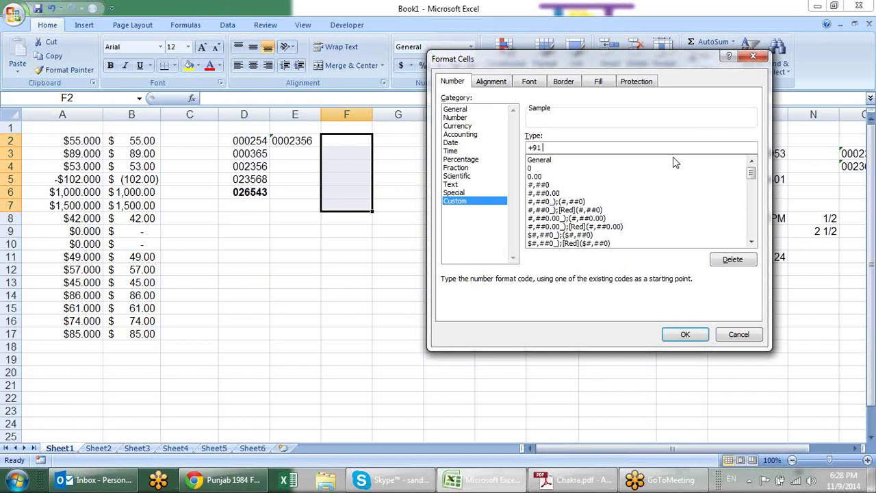
pyautogui.write('0000000000')
pyautogui.press('Return')
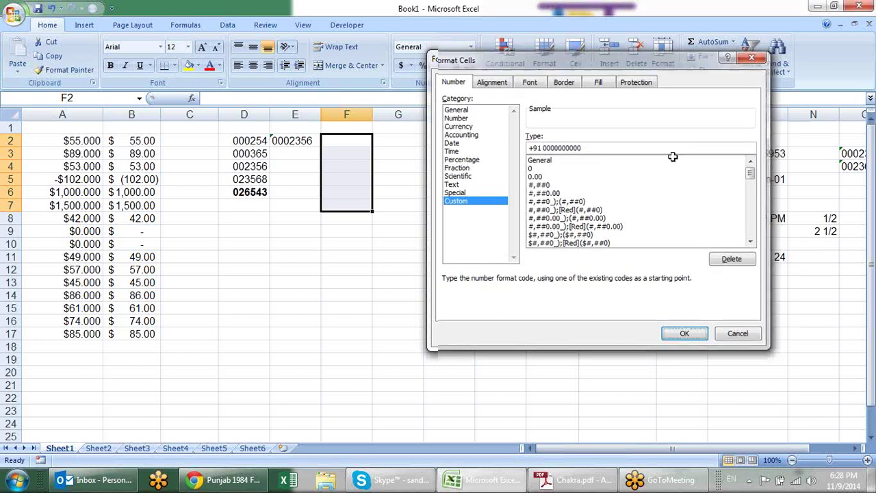
# Type a ten-digit phone number into F2.
pyautogui.press('Down')
pyautogui.press('Up')
# Enter the phone number in F2 and 85235, 1 and 2 in F3:F5 with the +91 padding.
pyautogui.press('Return')
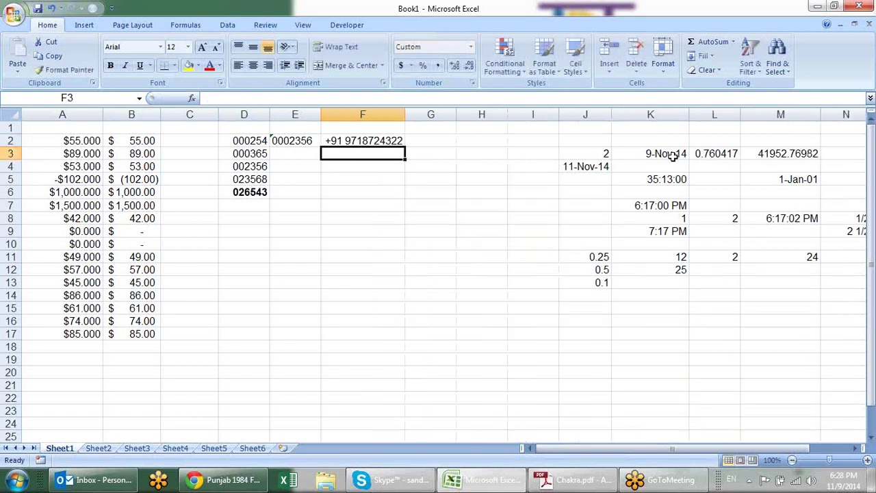
pyautogui.write('85235')
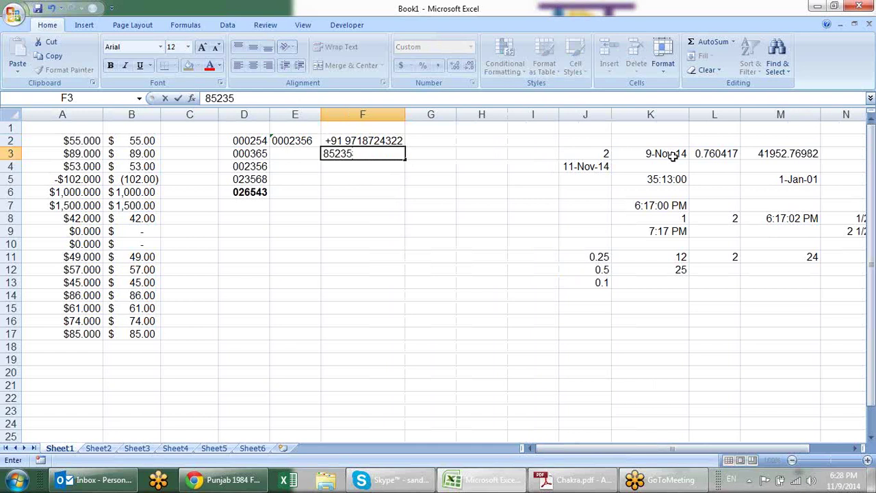
pyautogui.press('Return')
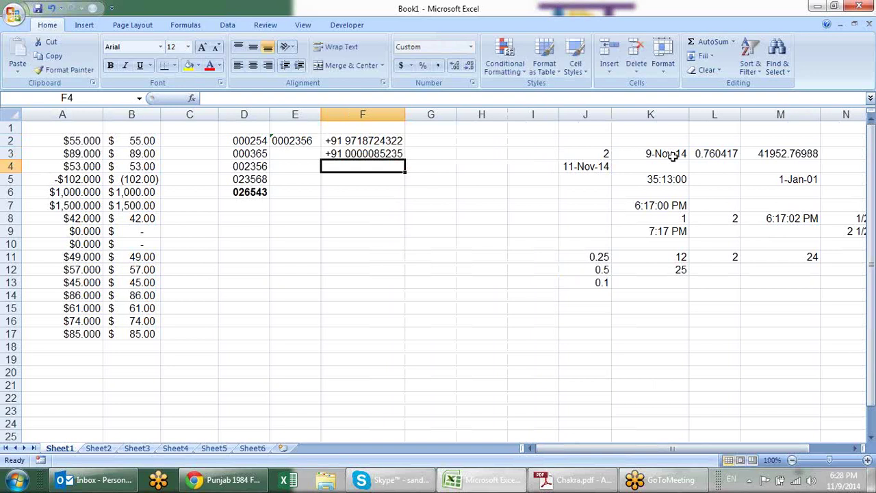
pyautogui.write('1')
pyautogui.press('Return')
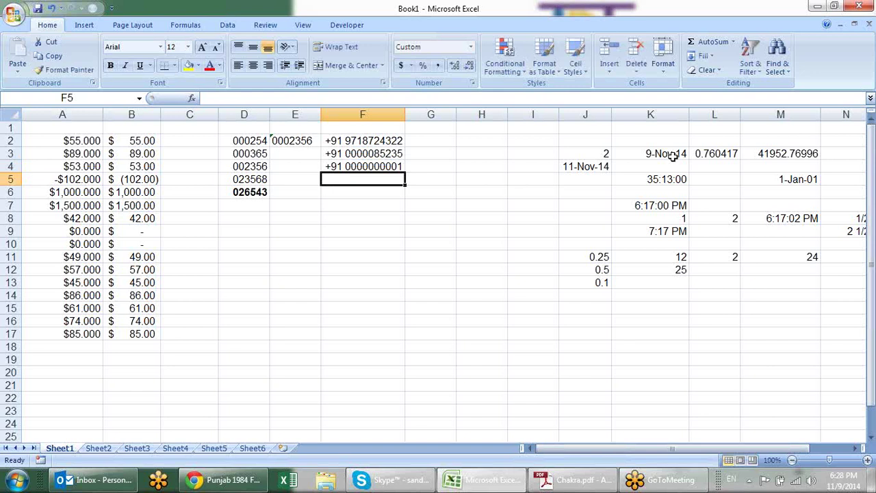
pyautogui.write('2')
pyautogui.press('Return')
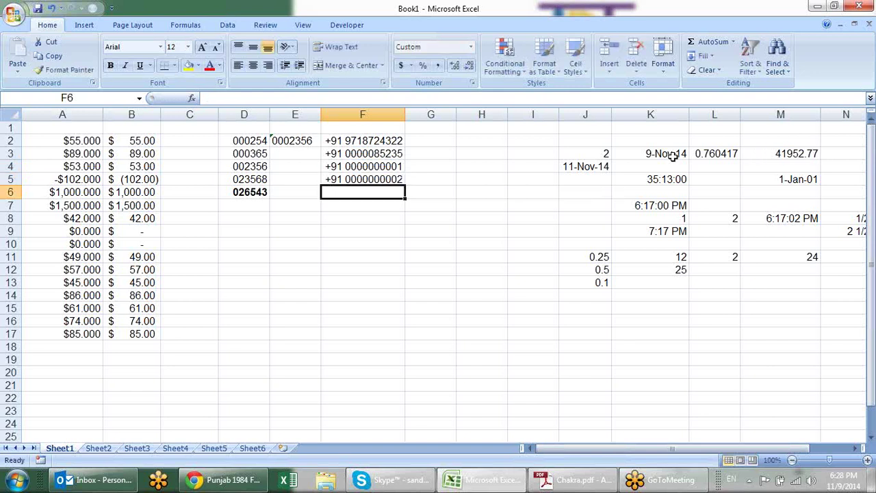
pyautogui.click(403, 176)
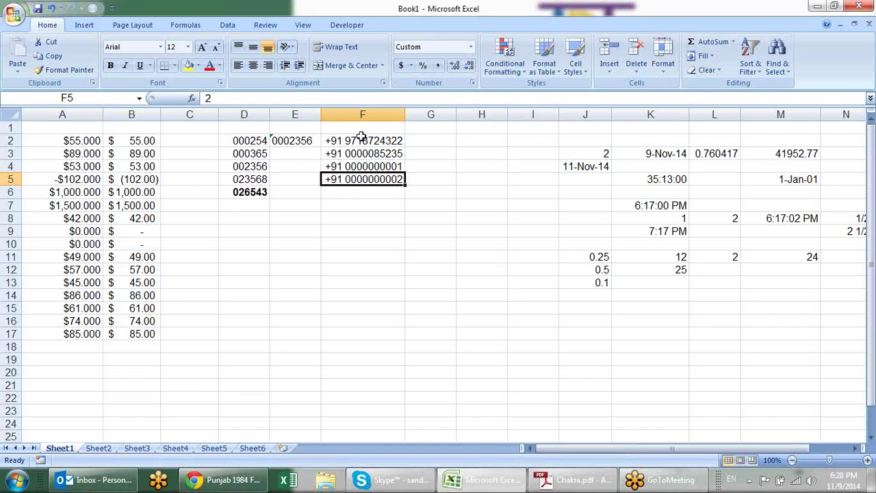
# Change F2:F5's custom format to +91 # to drop the zero padding.
pyautogui.moveTo(363, 140); pyautogui.dragTo(377, 179)
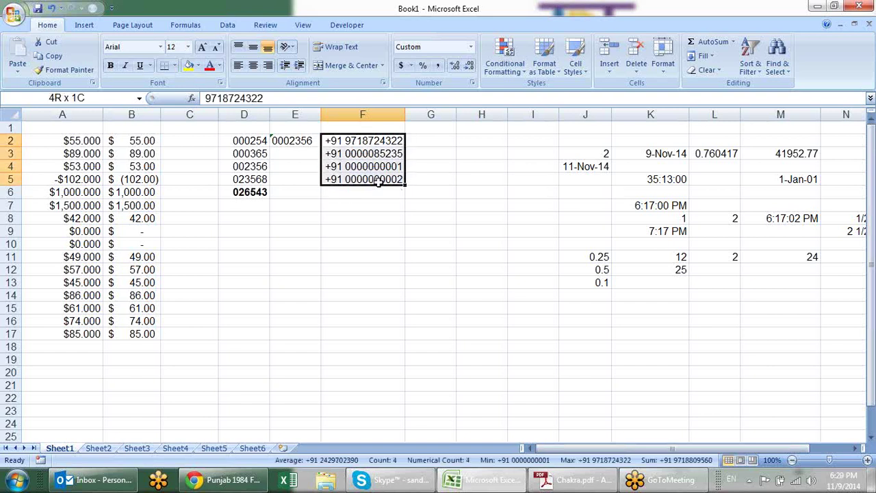
pyautogui.hotkey('ctrl', '1')
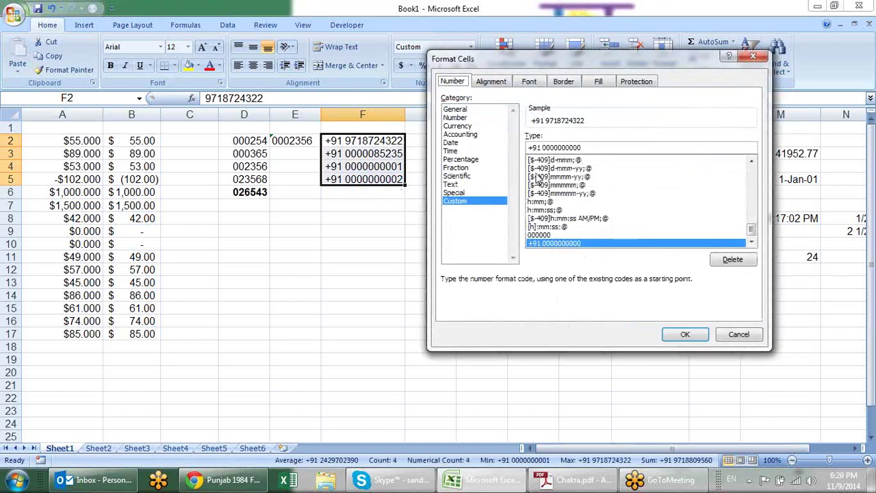
pyautogui.moveTo(581, 148); pyautogui.dragTo(543, 147)
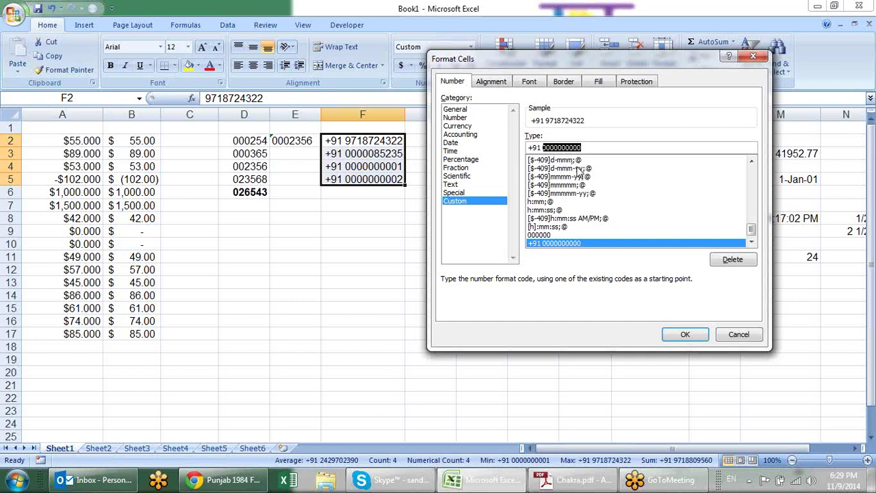
pyautogui.write('#')
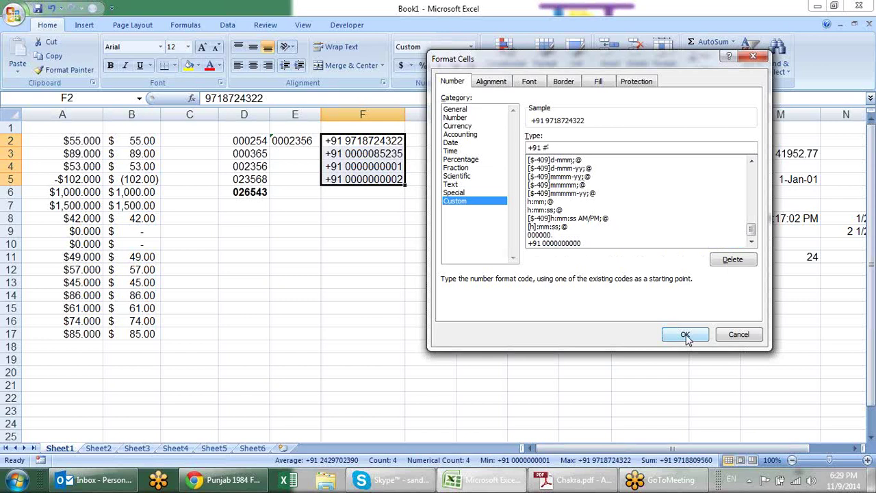
pyautogui.click(687, 336)
# Remove the # from F5's format, leaving a bare +91 prefix.
pyautogui.click(427, 178)
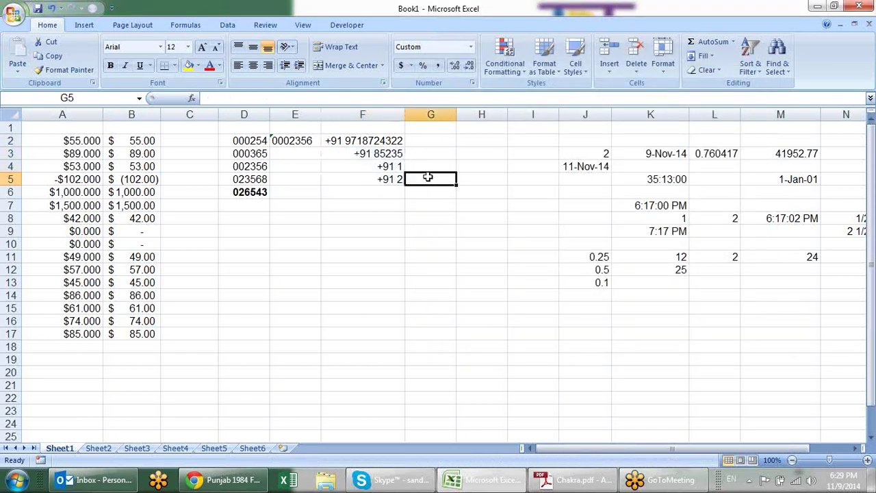
pyautogui.click(389, 180)
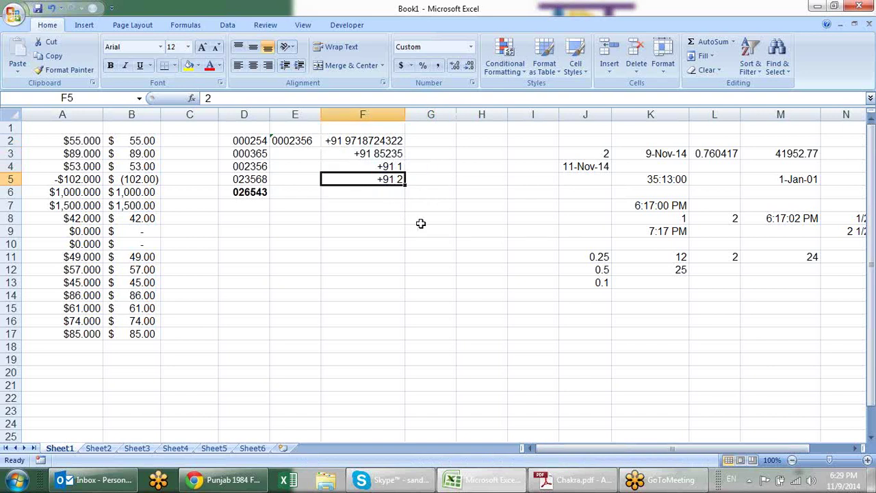
pyautogui.hotkey('ctrl', '1')
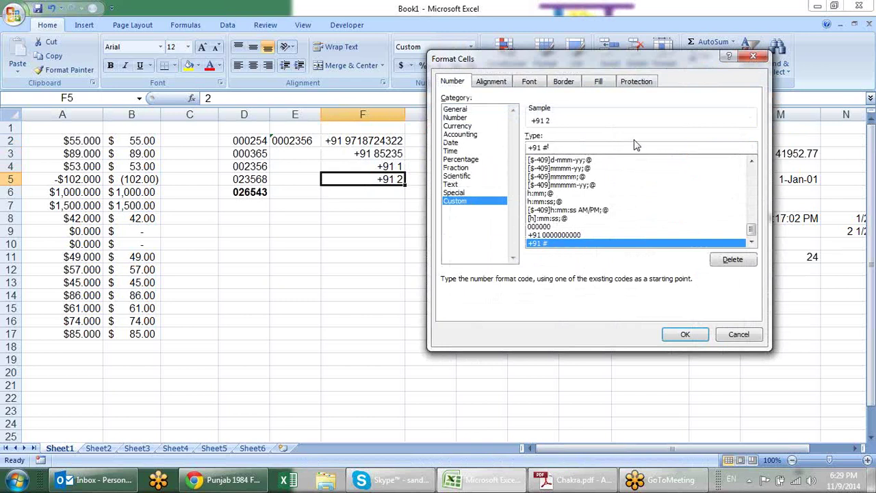
pyautogui.press('BackSpace')
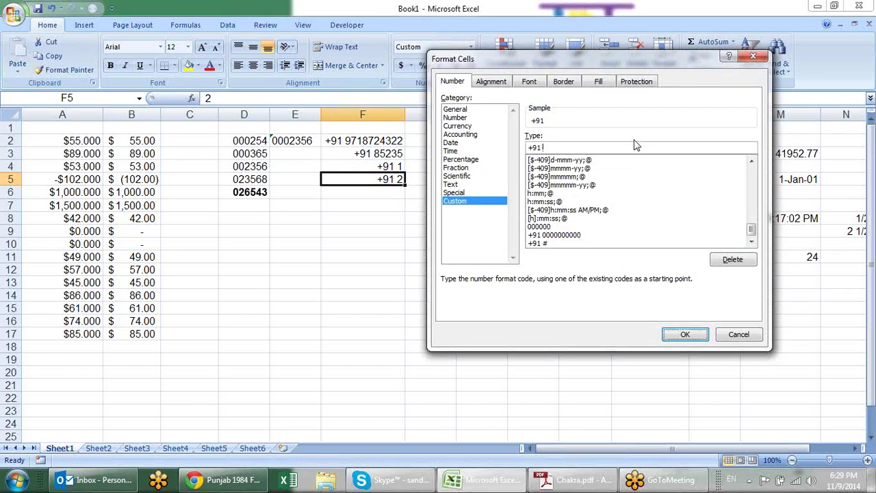
pyautogui.click(685, 334)
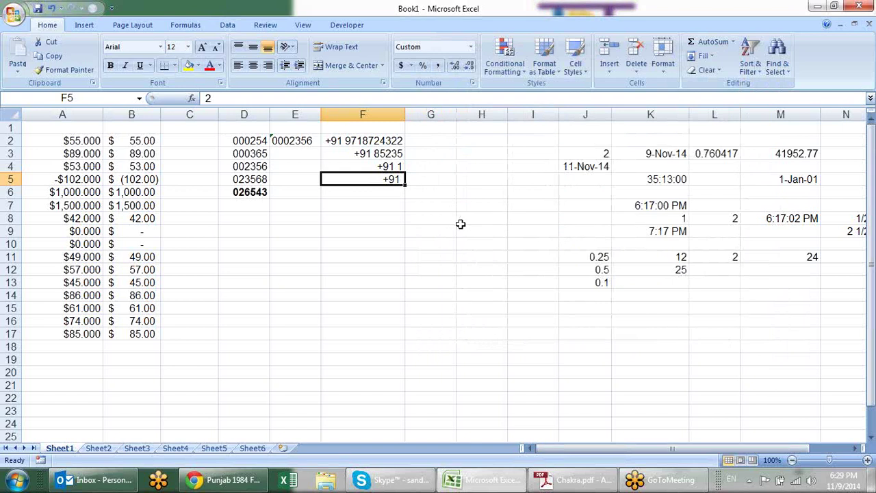
# Enter 500 in F5 and restore its +91 # format so it shows +91 500.
pyautogui.write('500')
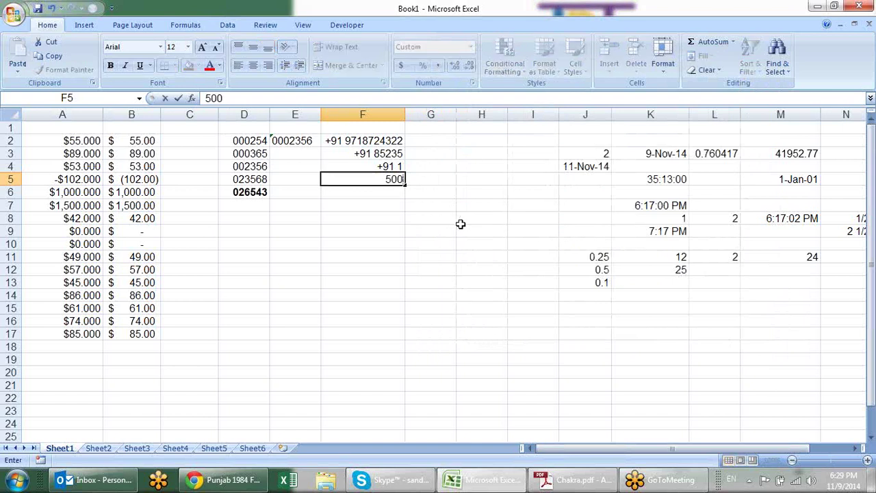
pyautogui.press('Return')
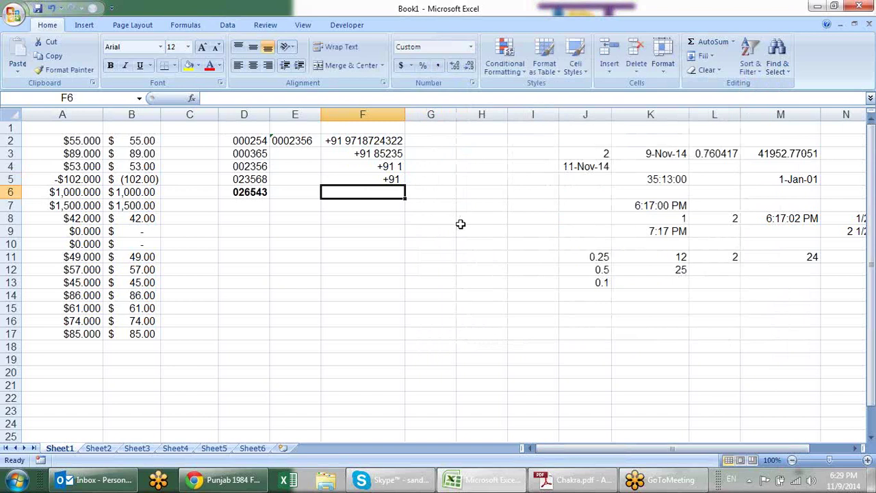
pyautogui.press('Up')
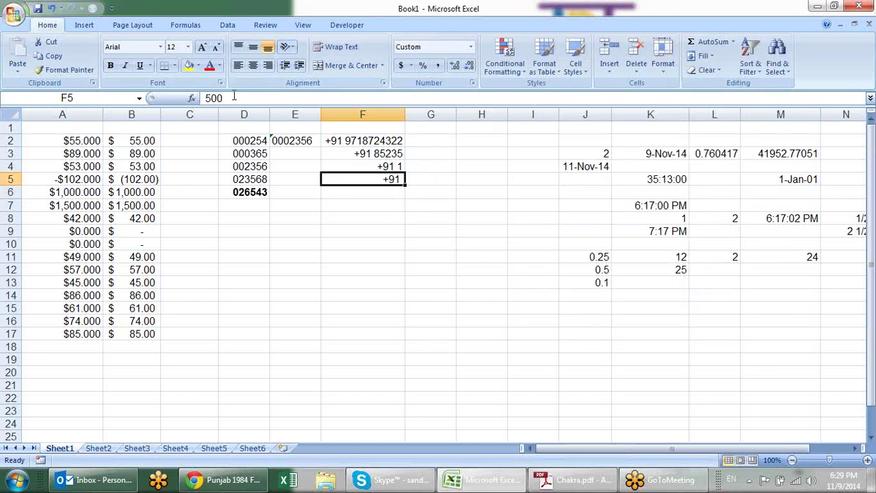
pyautogui.hotkey('ctrl', '1')
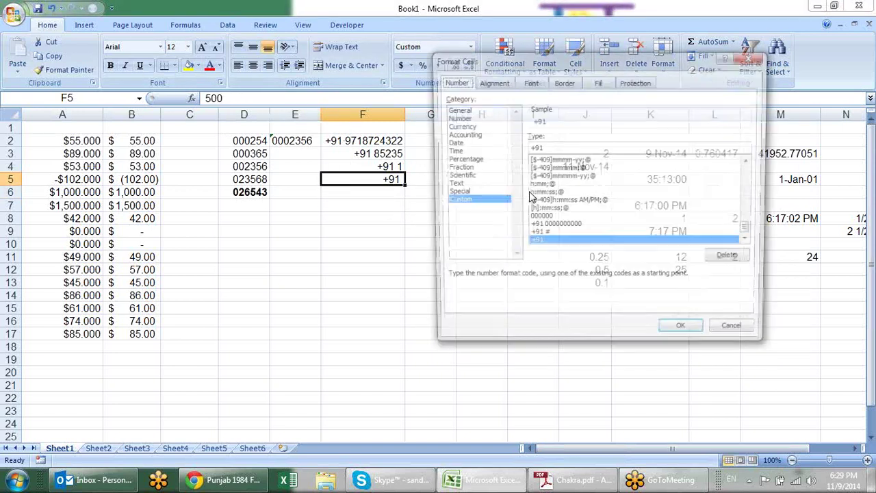
pyautogui.click(560, 148)
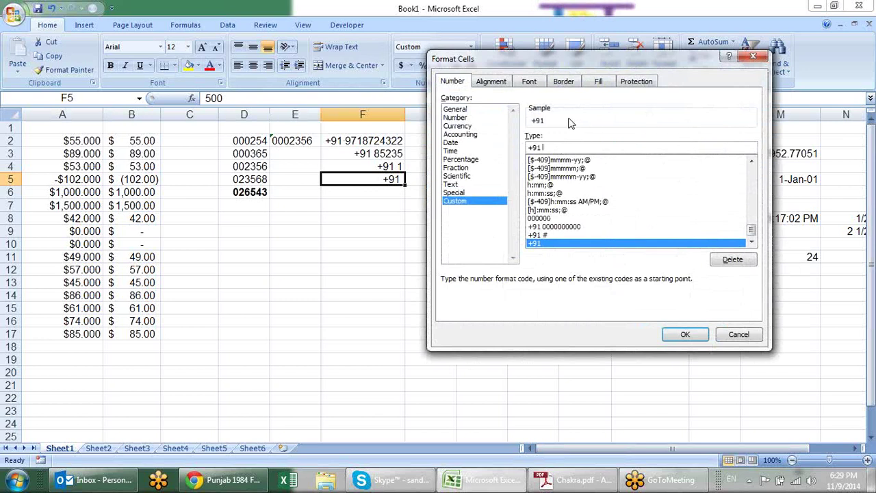
pyautogui.write('0')
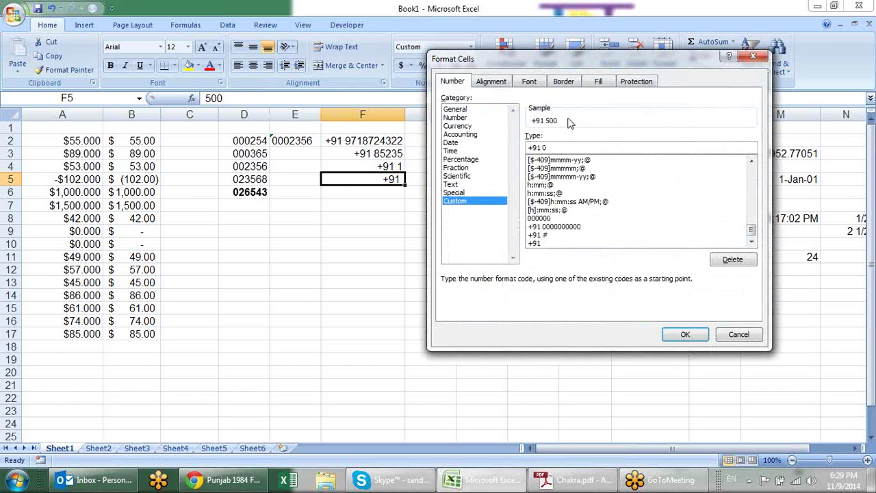
pyautogui.press('BackSpace')
pyautogui.write('#')
pyautogui.click(685, 336)
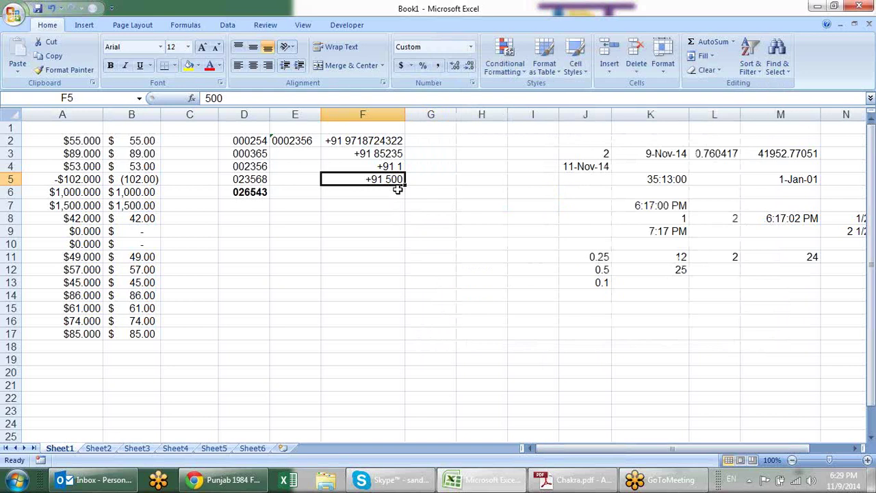
# Confirm F5 stores 500, then move to G2 for the next example.
pyautogui.click(398, 190)
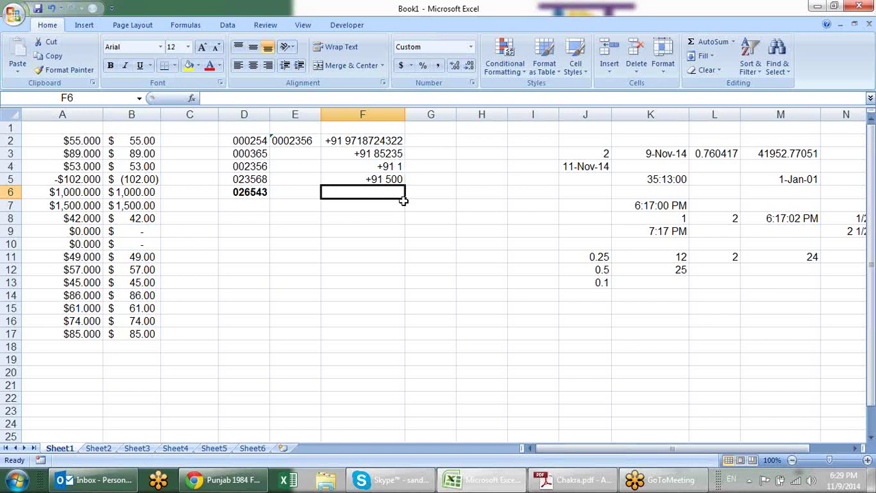
pyautogui.click(381, 176)
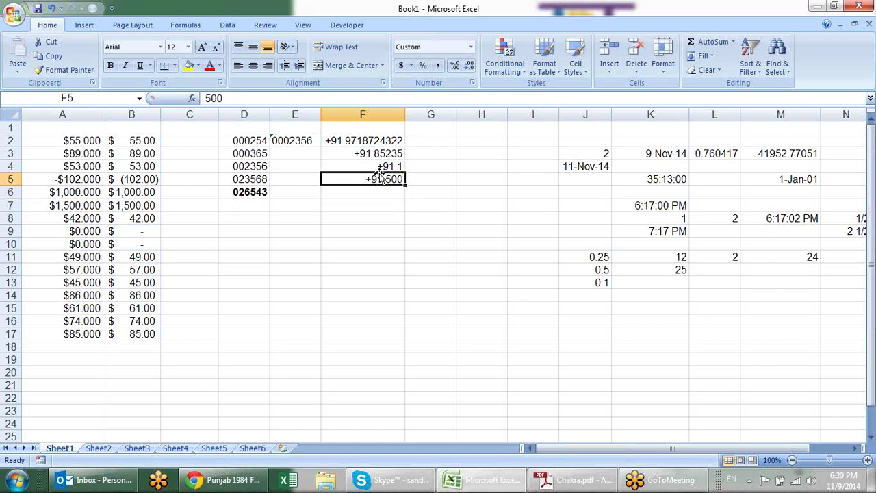
pyautogui.click(424, 140)
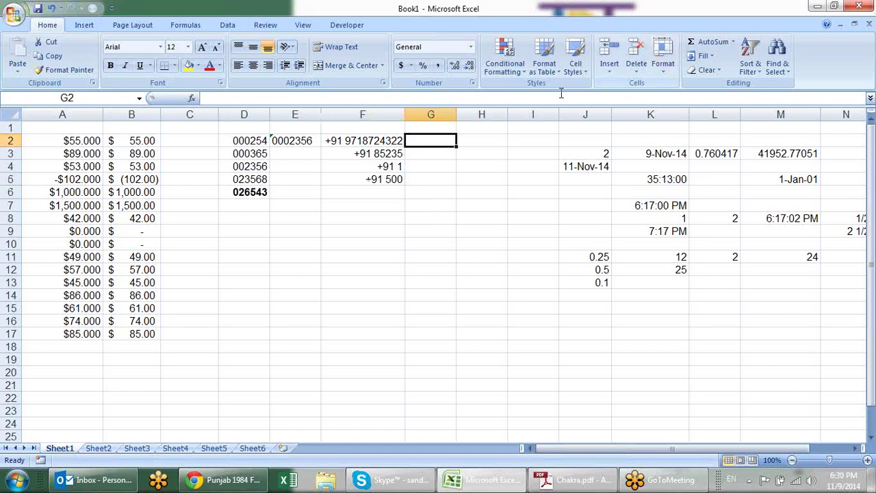
# Widen column G and apply the custom number format ###-###-### to empty cells G2:G12.
pyautogui.moveTo(457, 116)
pyautogui.mouseDown()
pyautogui.moveTo(487, 123)
pyautogui.moveTo(448, 269)
pyautogui.mouseUp()
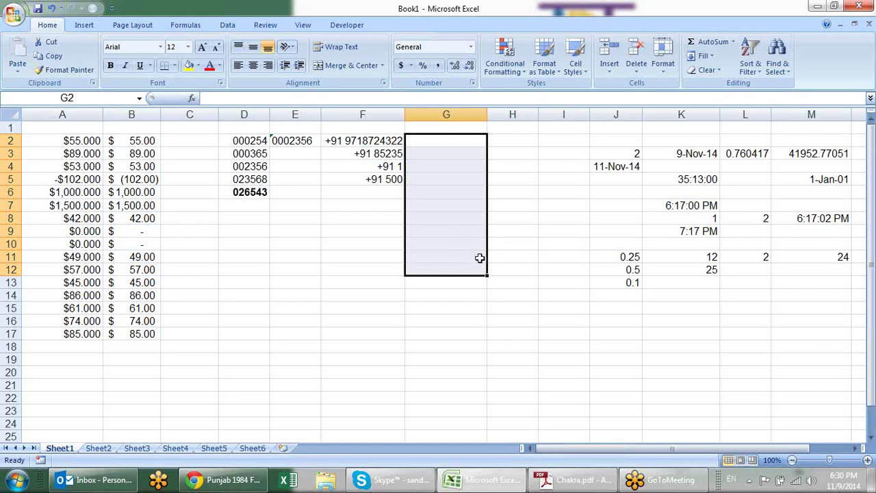
pyautogui.hotkey('ctrl', '1')
pyautogui.click(468, 193)
pyautogui.click(470, 200)
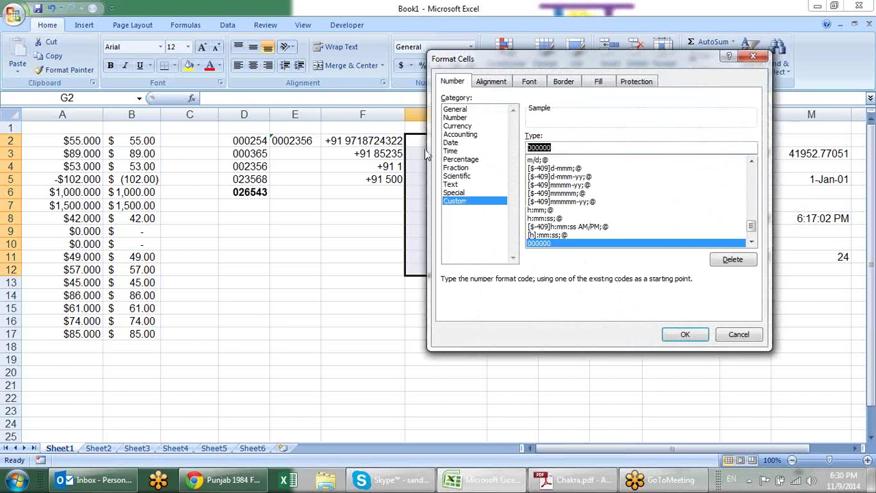
pyautogui.write('#')
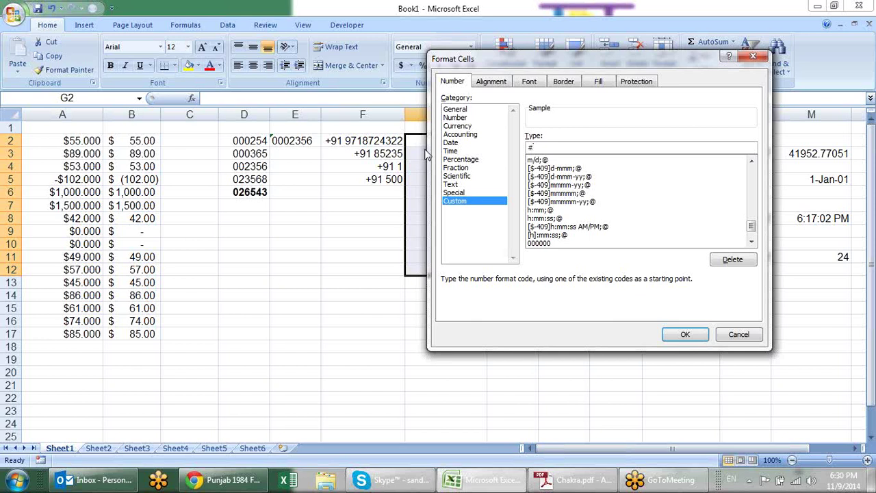
pyautogui.write('##-###-')
pyautogui.write('###')
pyautogui.moveTo(512, 62)
pyautogui.mouseDown()
pyautogui.moveTo(589, 50)
pyautogui.moveTo(581, 47)
pyautogui.mouseUp()
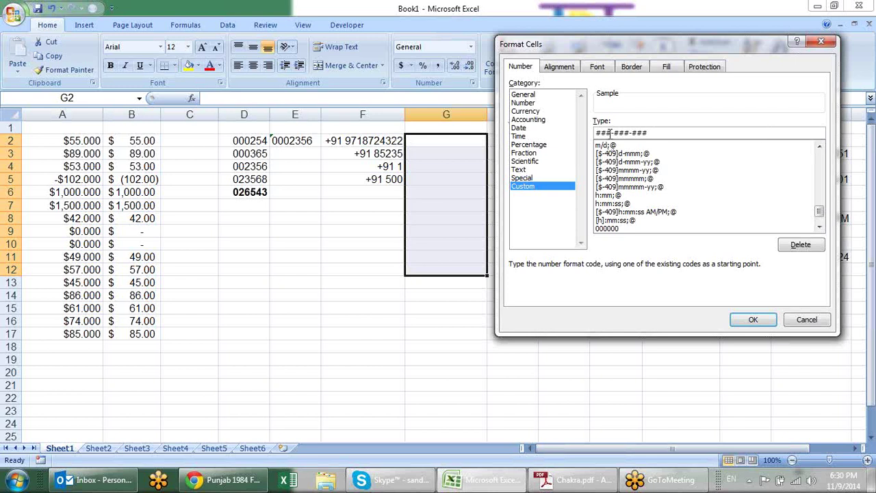
pyautogui.click(753, 320)
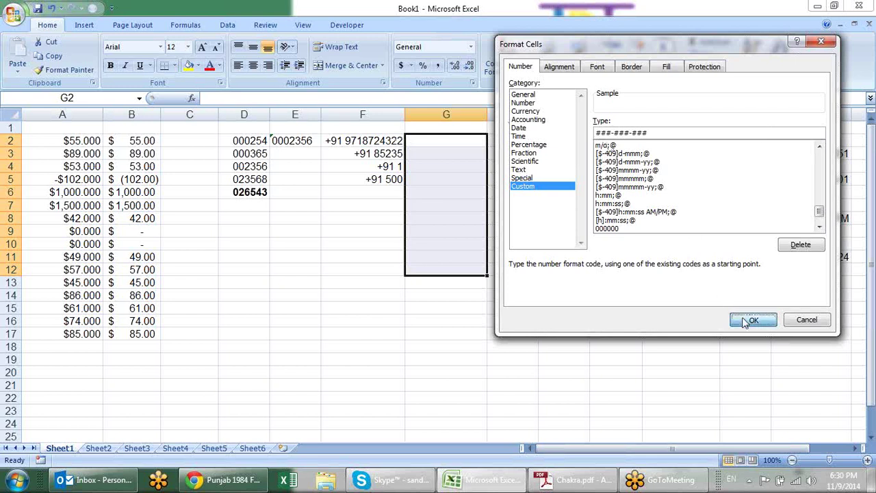
pyautogui.click(475, 141)
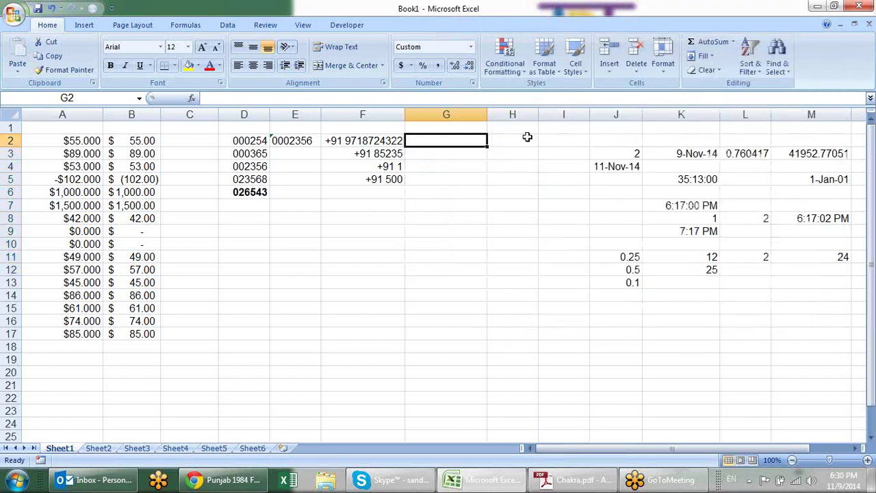
pyautogui.write('123456789')
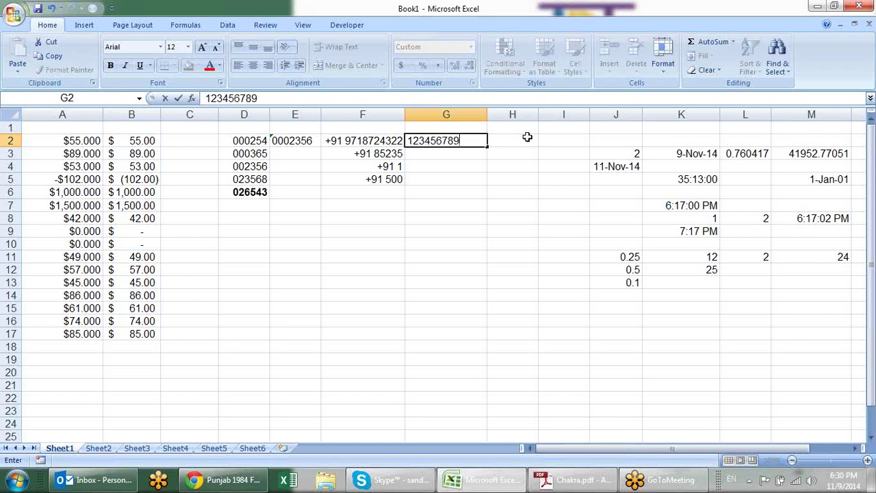
pyautogui.press('Return')
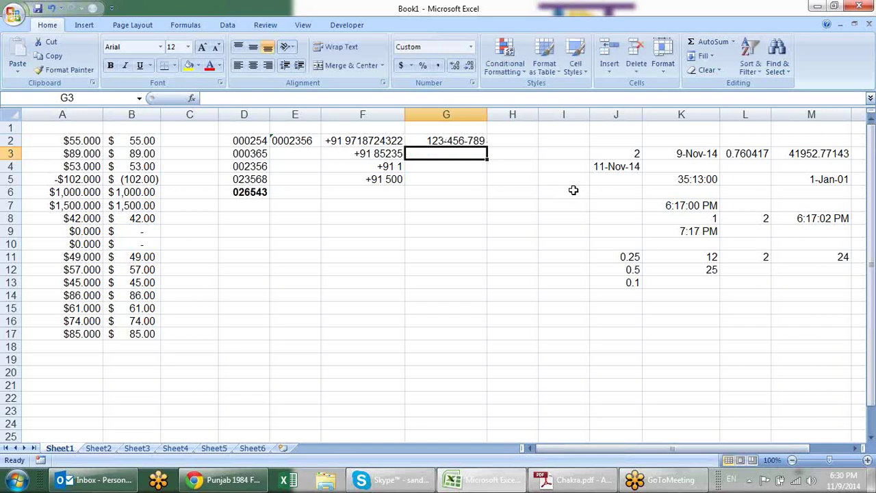
pyautogui.write('1234567891')
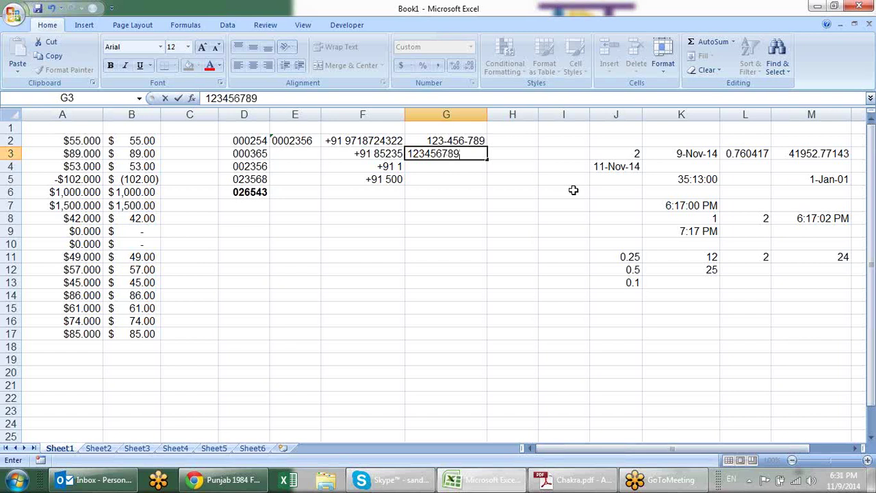
pyautogui.write('0')
pyautogui.press('Return')
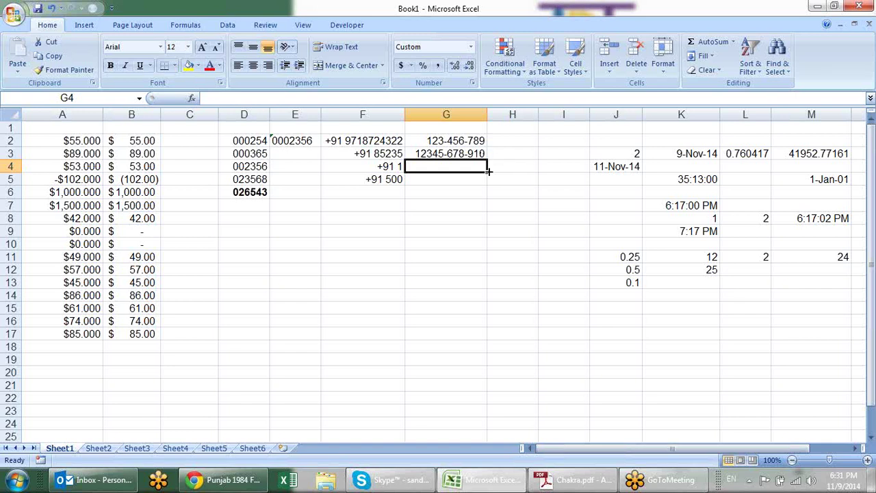
# Reapply the ###-###-### format to G3, then check the value stored behind +91 500.
pyautogui.click(434, 154)
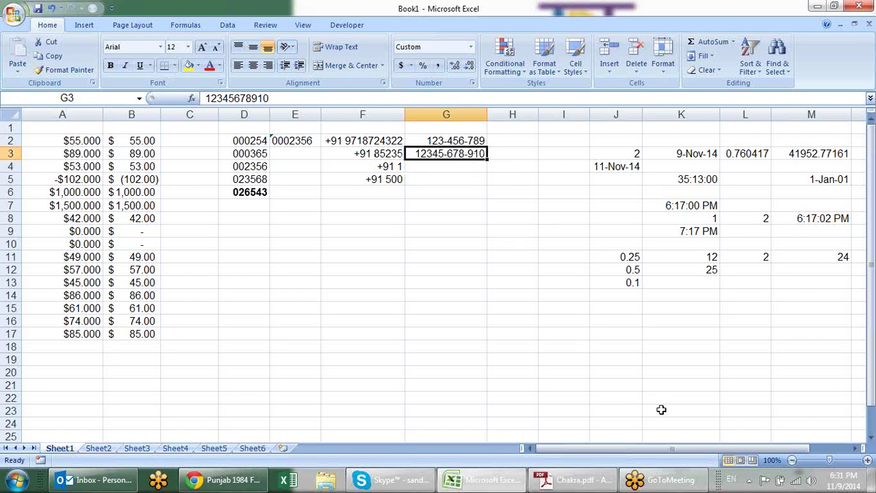
pyautogui.hotkey('ctrl', '1')
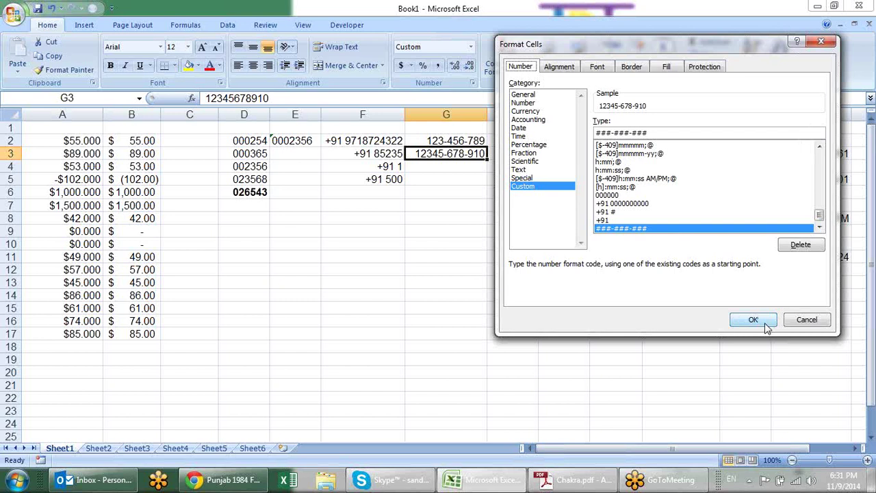
pyautogui.click(753, 319)
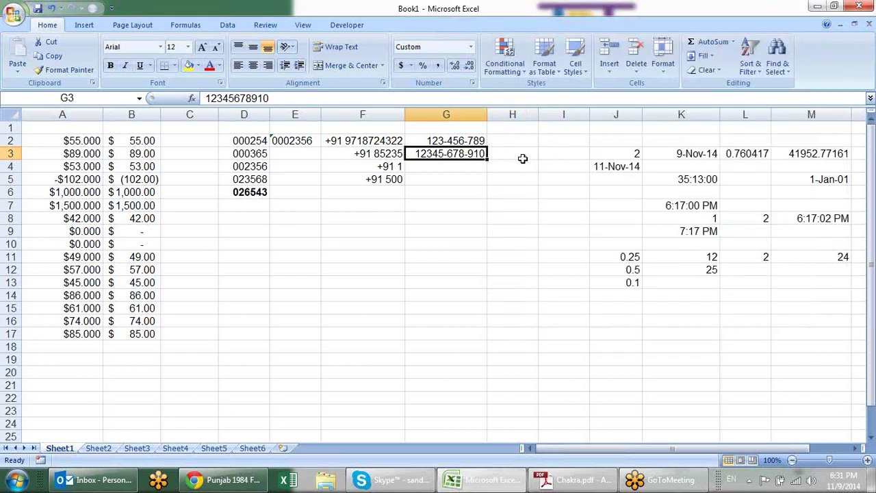
pyautogui.click(528, 141)
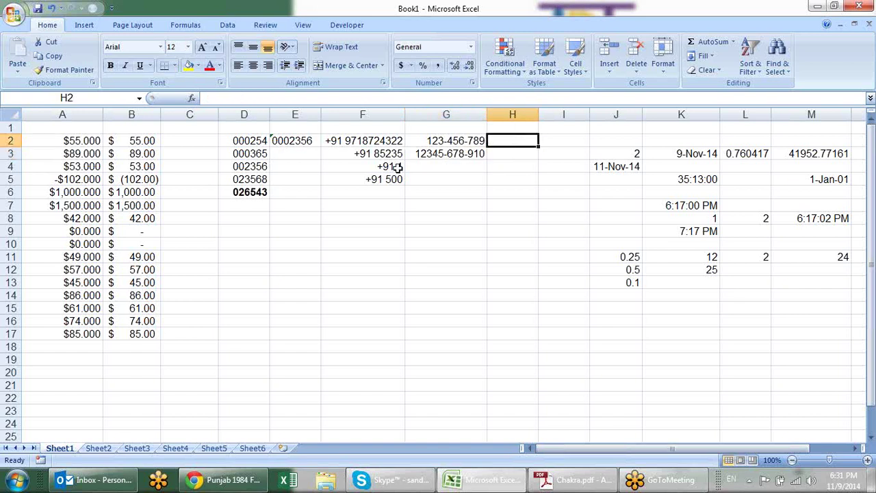
pyautogui.click(364, 175)
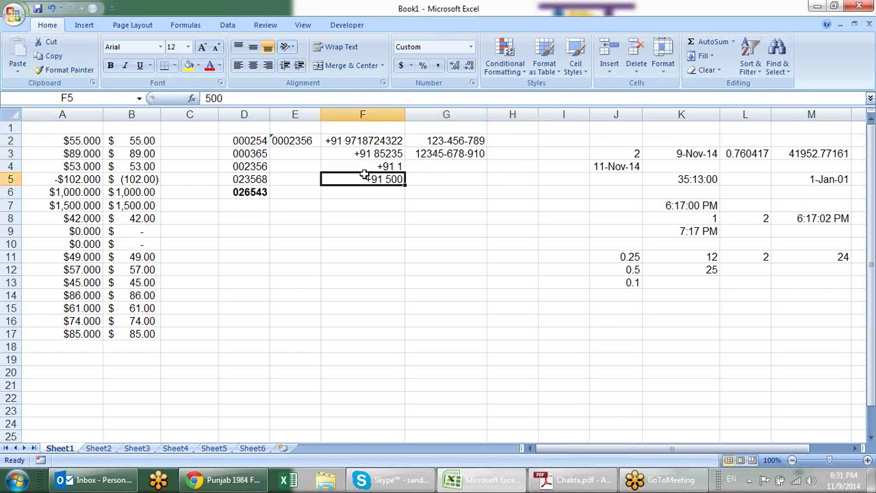
pyautogui.click(279, 232)
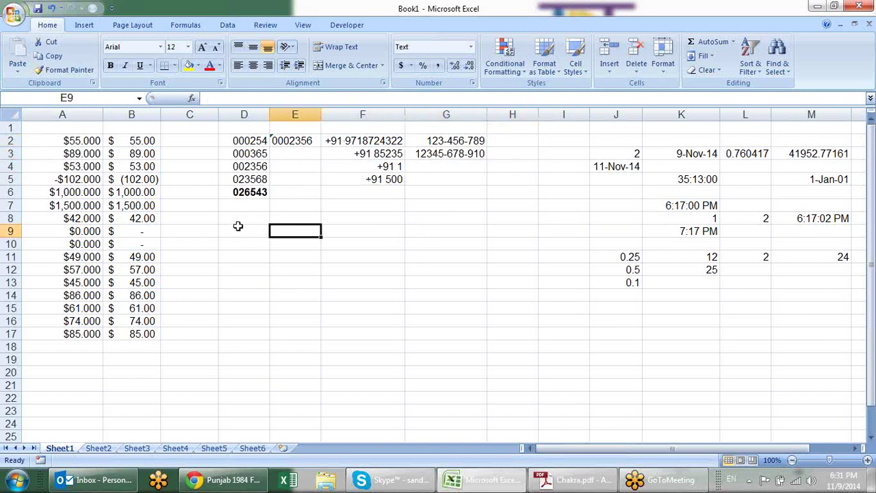
pyautogui.click(243, 228)
pyautogui.click(250, 217)
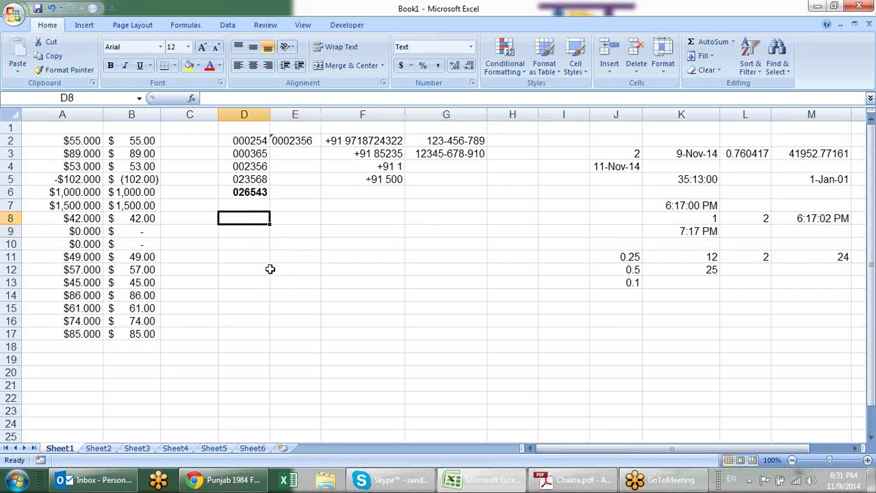
pyautogui.scroll(-5, 287, 247)
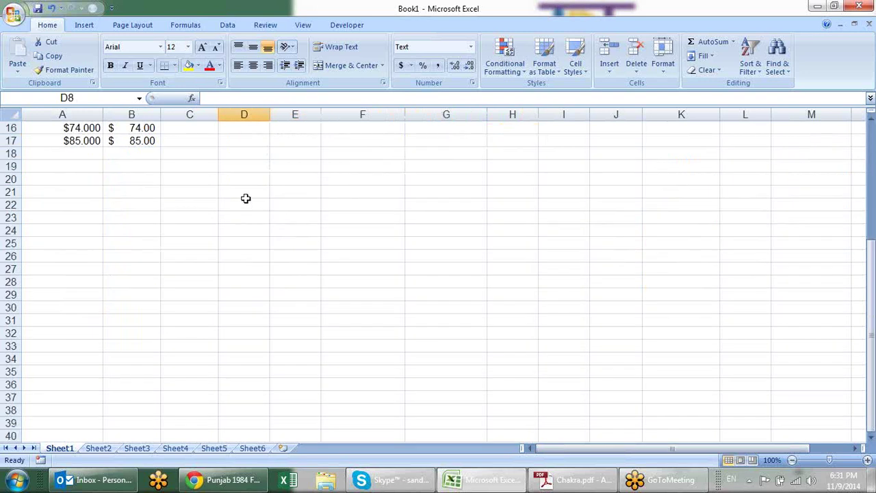
# Type the heading Company Name in D18, with Omaxe Limited and ILFS Limited below it.
pyautogui.click(230, 169)
pyautogui.click(244, 155)
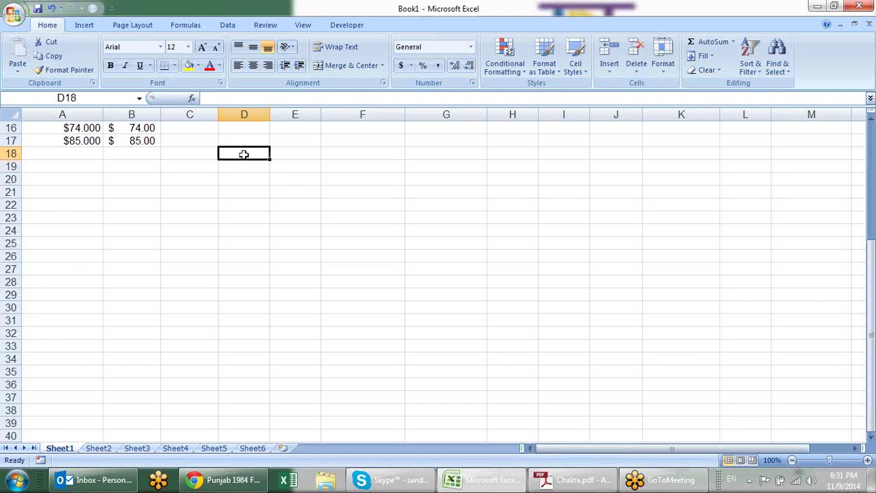
pyautogui.write('Comp')
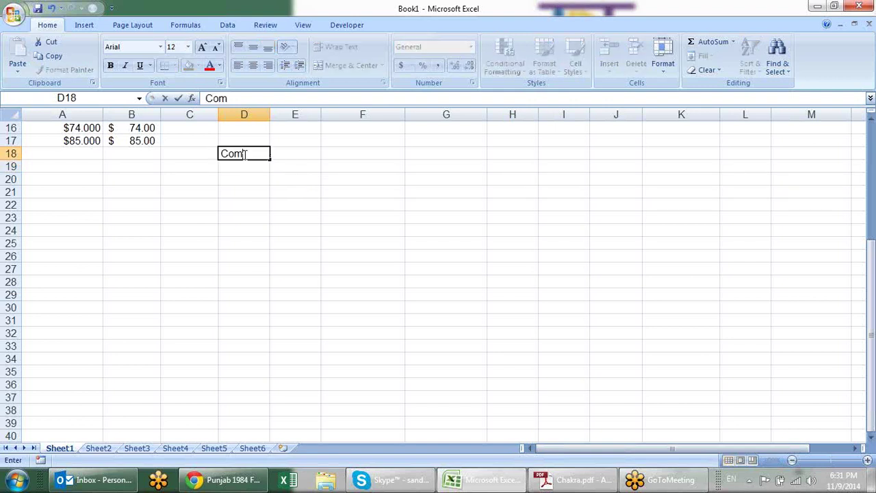
pyautogui.write('any Nam')
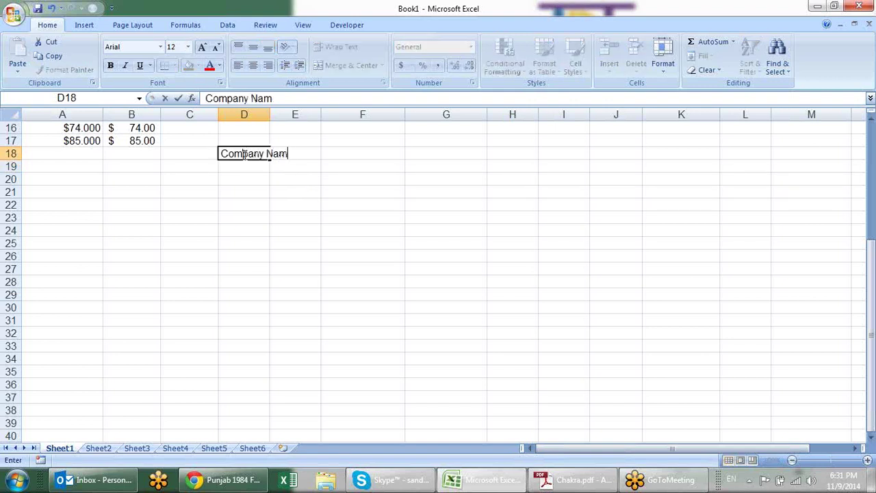
pyautogui.write('e')
pyautogui.press('Return')
pyautogui.write('Oma')
pyautogui.press('BackSpace')
pyautogui.press('BackSpace')
pyautogui.press('BackSpace')
pyautogui.write('Omaxe L')
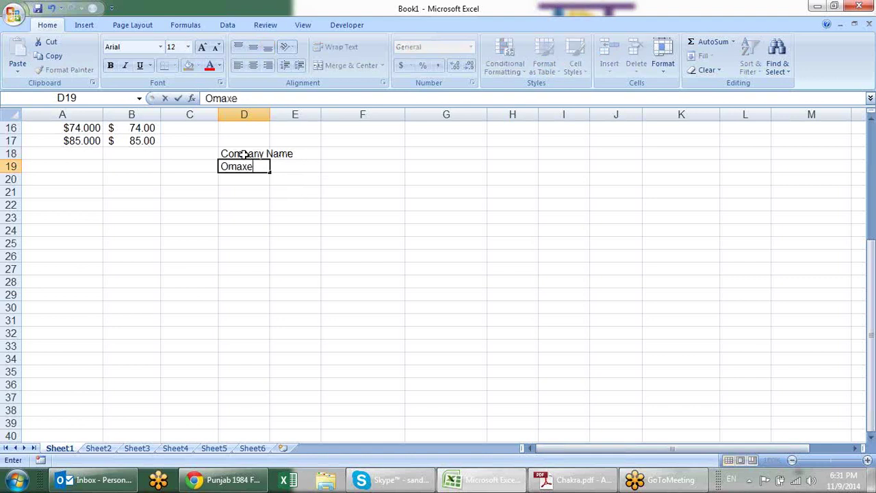
pyautogui.write('imited')
pyautogui.press('Return')
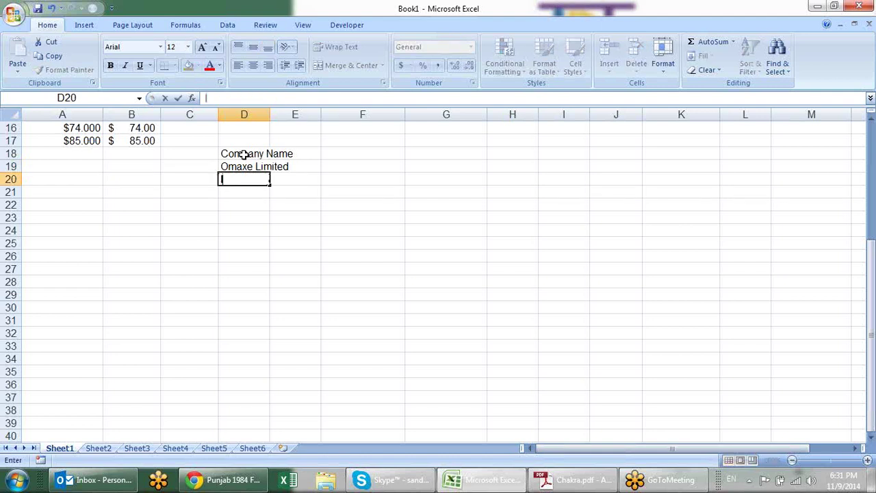
pyautogui.write('FS')
pyautogui.write('mited')
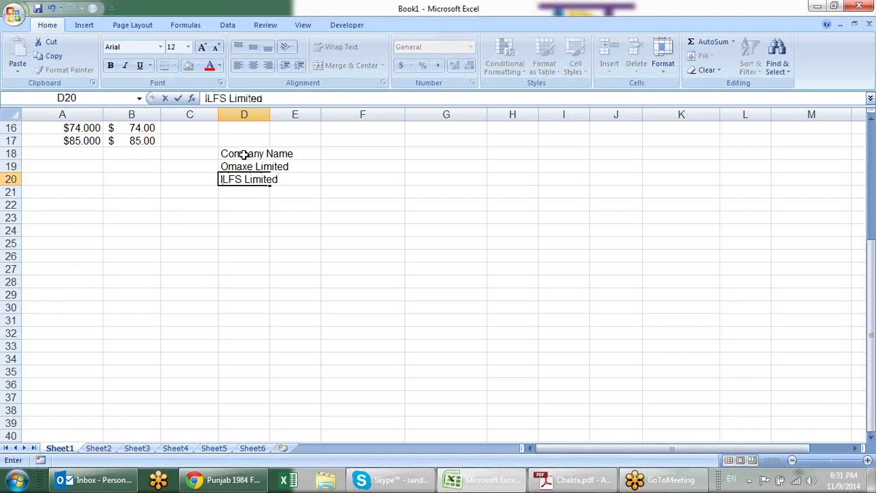
pyautogui.press('Return')
# Select the company name range D19:D25.
pyautogui.click(257, 168)
pyautogui.moveTo(258, 168); pyautogui.dragTo(266, 180)
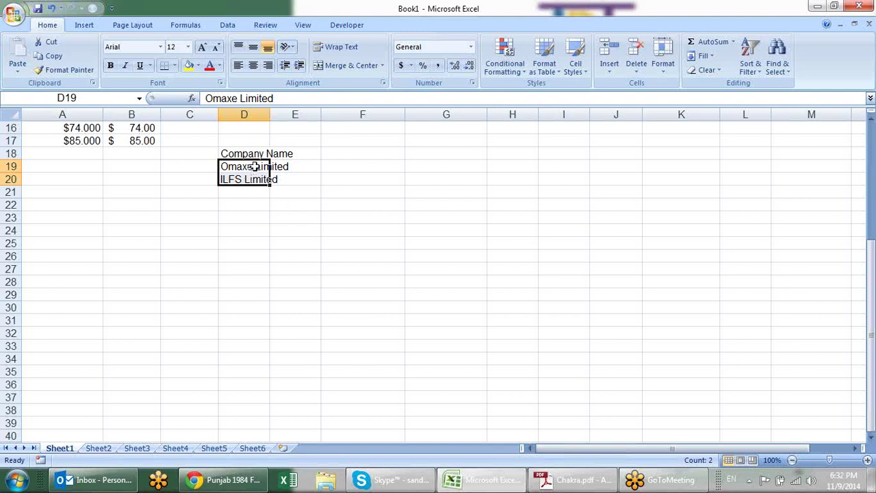
pyautogui.moveTo(255, 166); pyautogui.dragTo(251, 240)
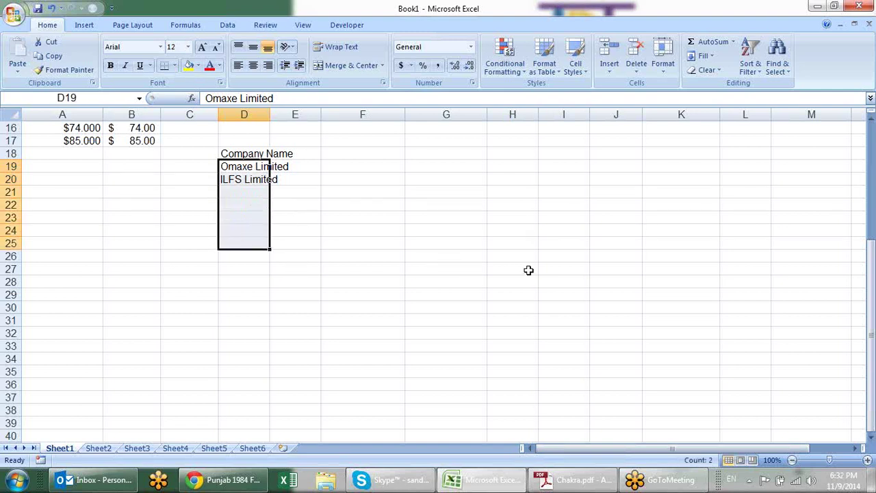
# Apply the custom format "M/S "@ to D19:D25 so names read M/S Omaxe Limited and M/S ILFS Limited.
pyautogui.hotkey('ctrl', '1')
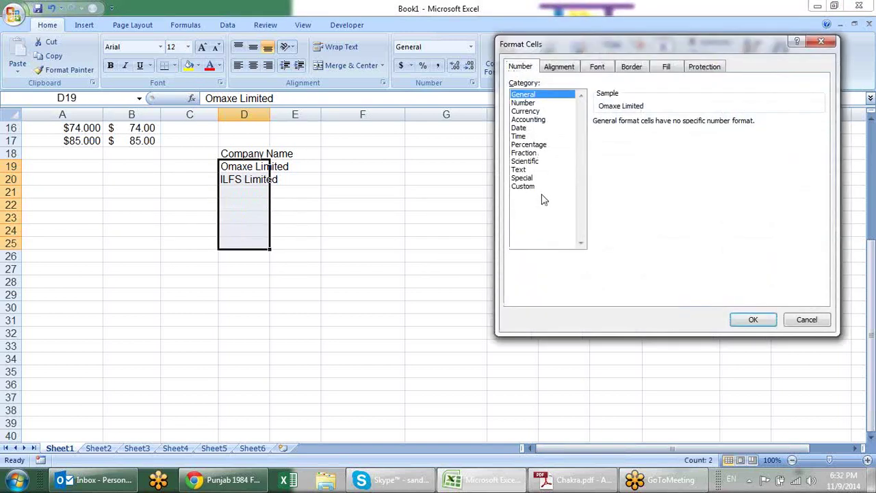
pyautogui.click(545, 180)
pyautogui.click(544, 187)
pyautogui.moveTo(614, 132); pyautogui.dragTo(543, 130)
pyautogui.write('"M/S')
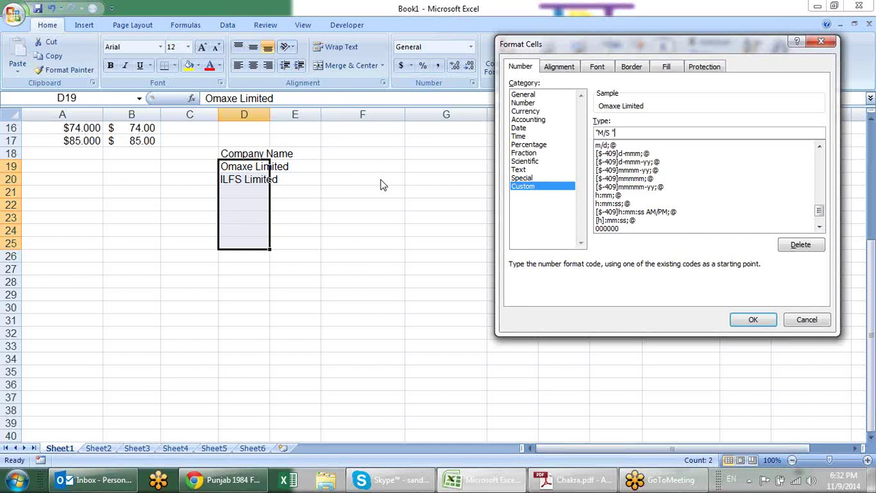
pyautogui.write('@')
pyautogui.press('Return')
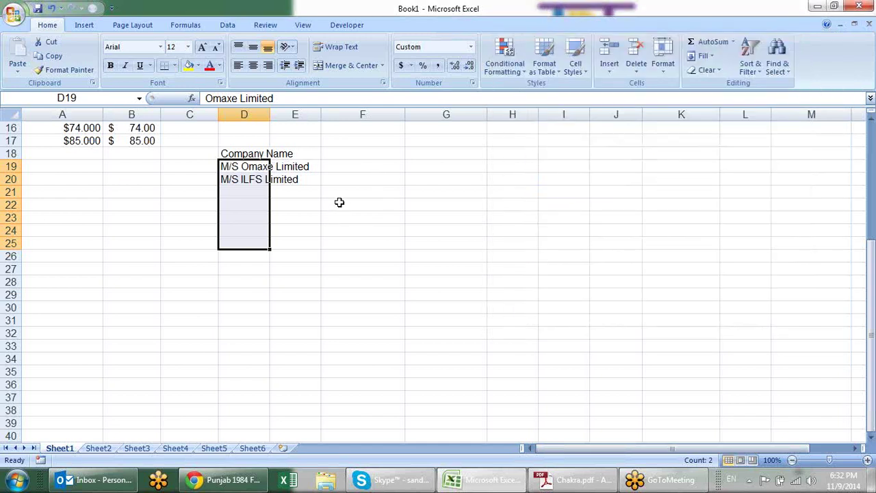
pyautogui.click(339, 202)
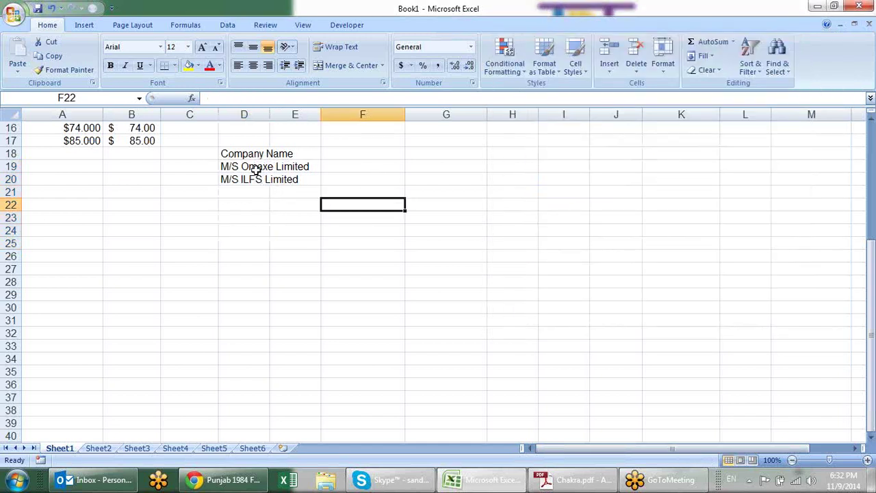
# Test the format @"M/S "@ with a leading @ on the company names.
pyautogui.moveTo(254, 170); pyautogui.dragTo(260, 219)
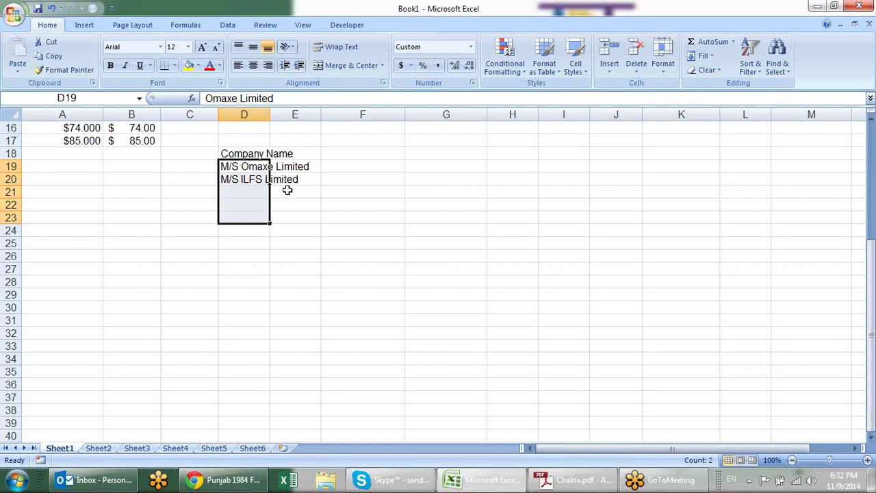
pyautogui.hotkey('ctrl', '1')
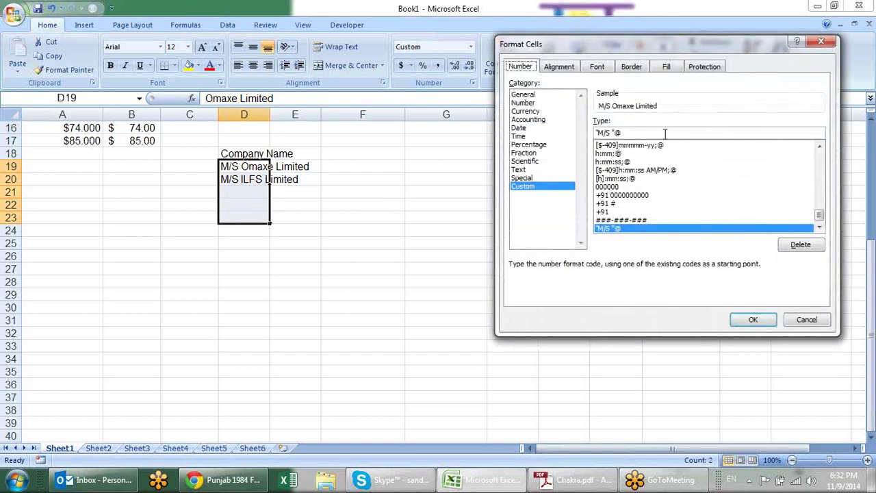
pyautogui.click(596, 132)
pyautogui.write('@')
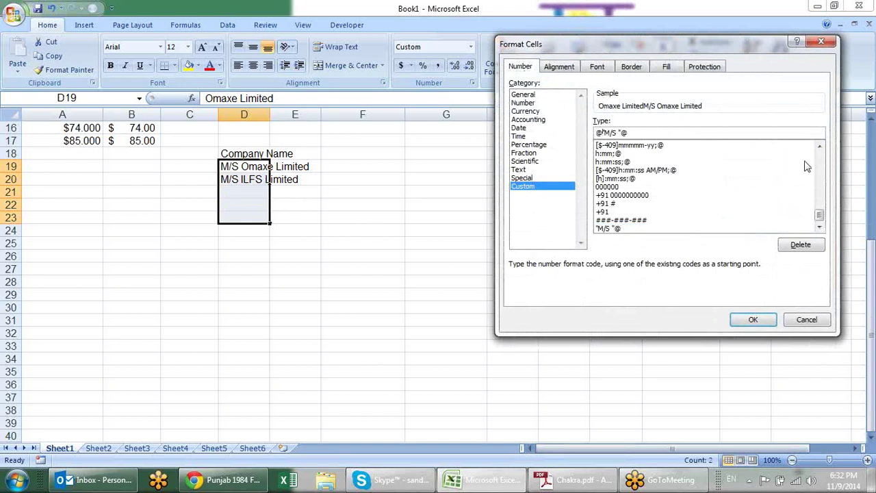
pyautogui.click(753, 320)
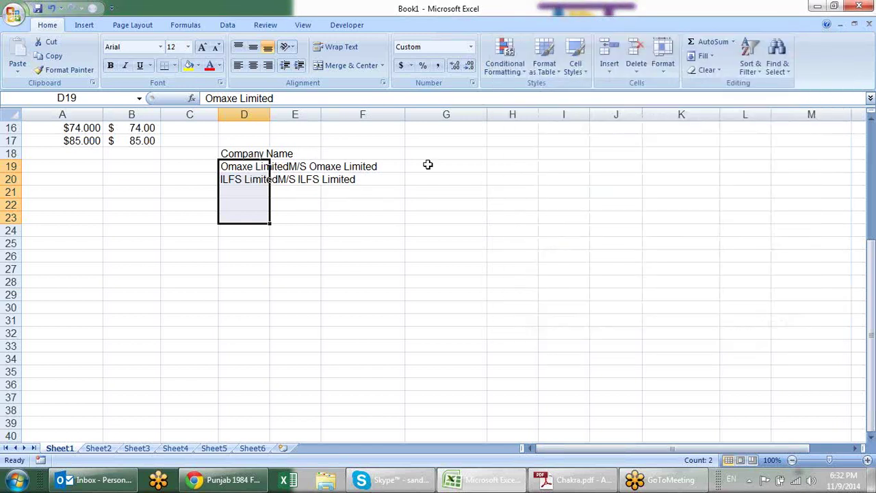
# Revert the format to "M/S "@ and autofit column D to fit the prefixed names.
pyautogui.hotkey('ctrl', '1')
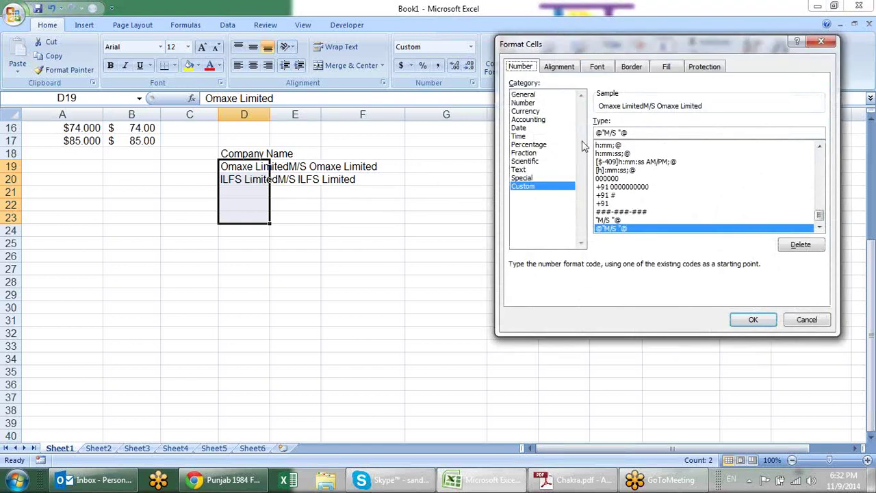
pyautogui.click(601, 132)
pyautogui.press('BackSpace')
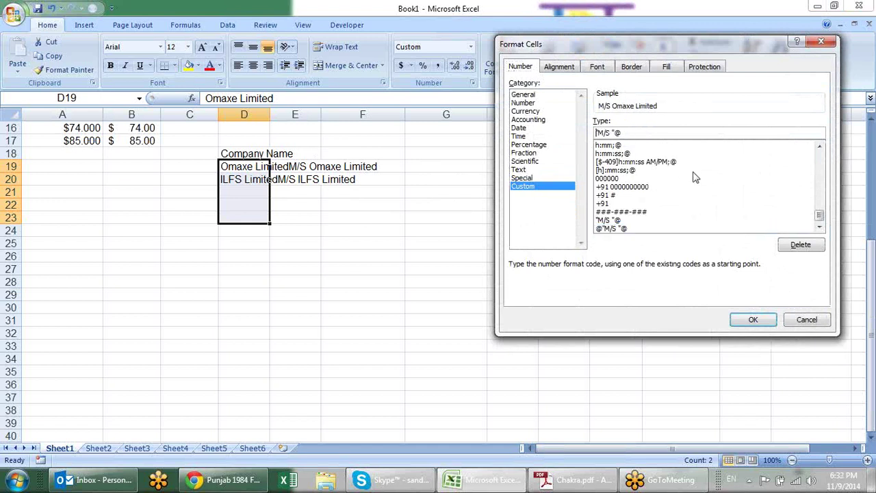
pyautogui.click(755, 327)
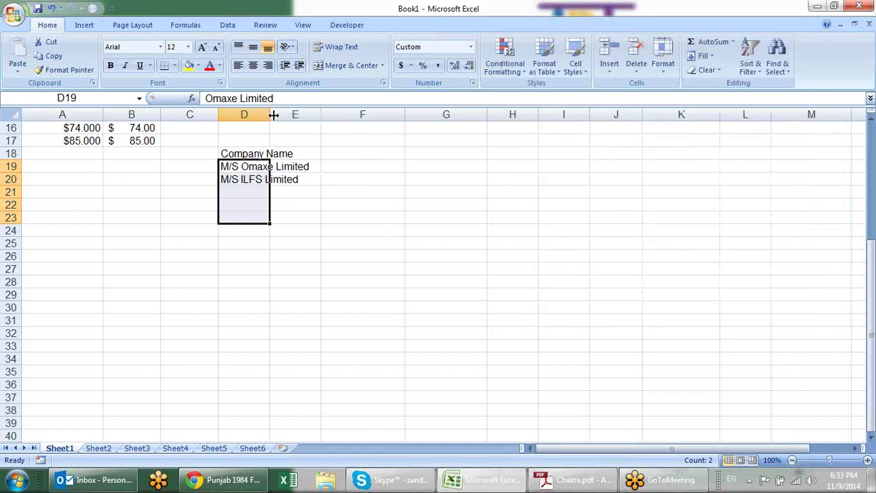
pyautogui.doubleClick(273, 115)
pyautogui.click(283, 191)
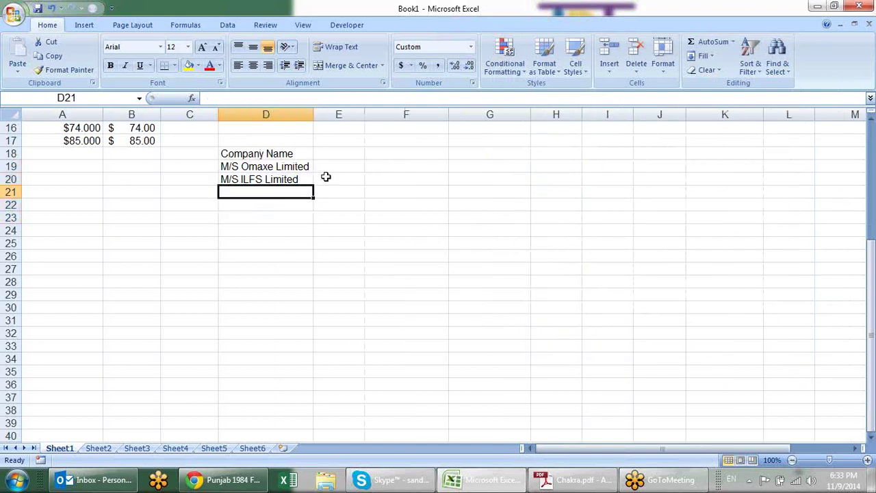
pyautogui.click(207, 168)
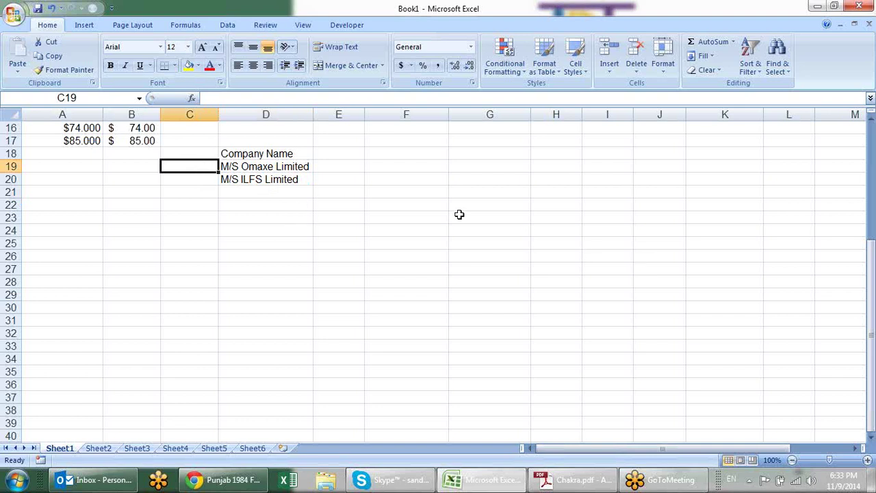
pyautogui.click(307, 166)
# Paste D19's plain value Omaxe Limited into C19 and autofit column C.
pyautogui.hotkey('ctrl', 'c')
pyautogui.press('Left')
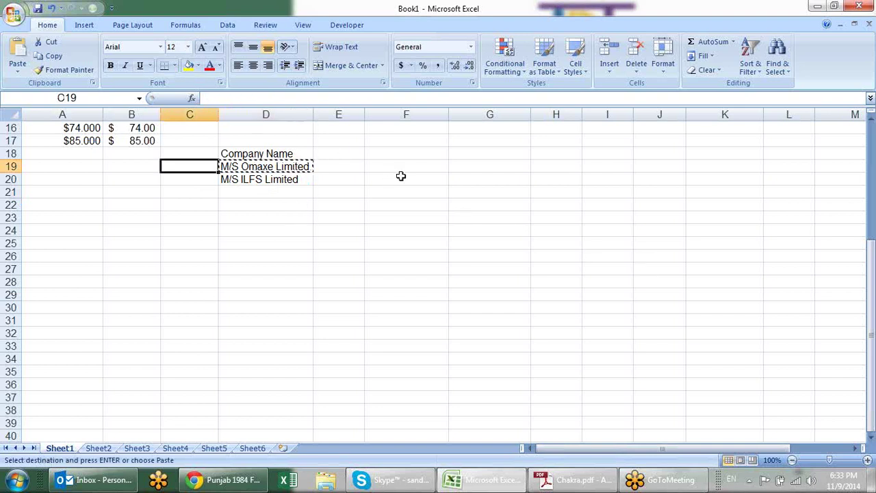
pyautogui.hotkey('alt', 'e')
pyautogui.press('s')
pyautogui.press('v')
pyautogui.press('Return')
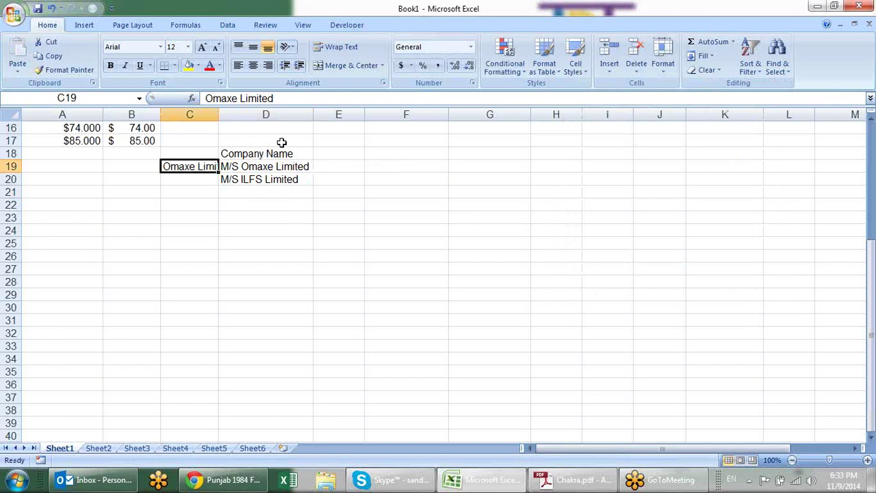
pyautogui.doubleClick(219, 115)
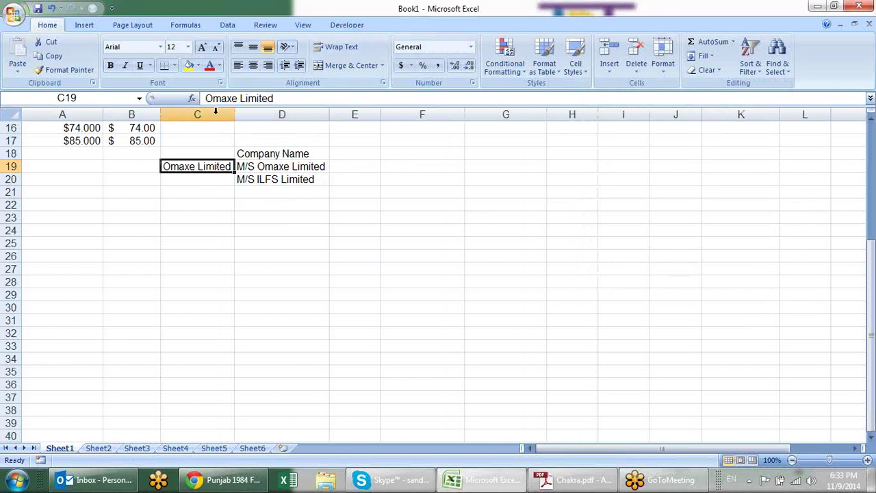
# Enter =LEN(C19) in E19 and fill it right as =LEN(D19) in F19, both returning 13.
pyautogui.click(352, 166)
pyautogui.write('=')
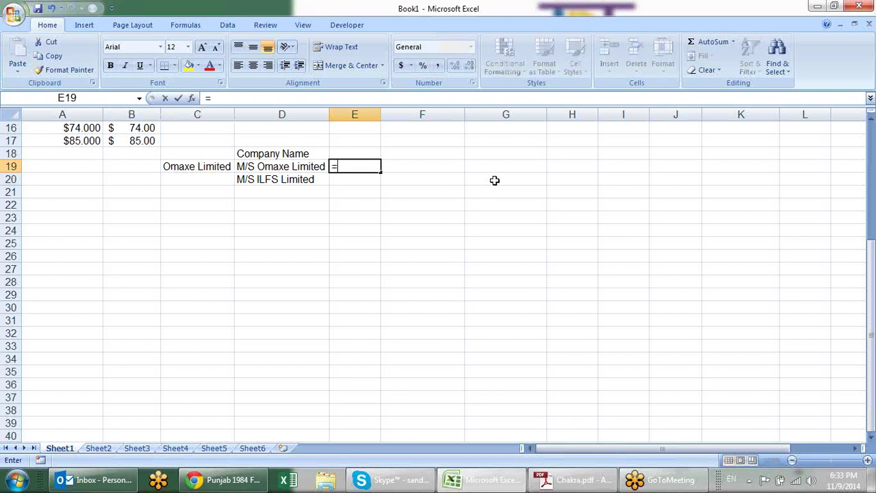
pyautogui.write('len')
pyautogui.press('Tab')
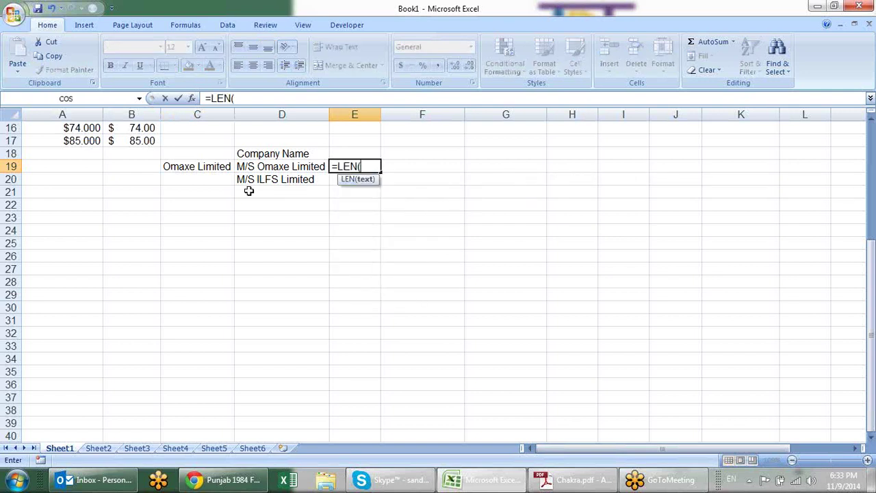
pyautogui.click(227, 170)
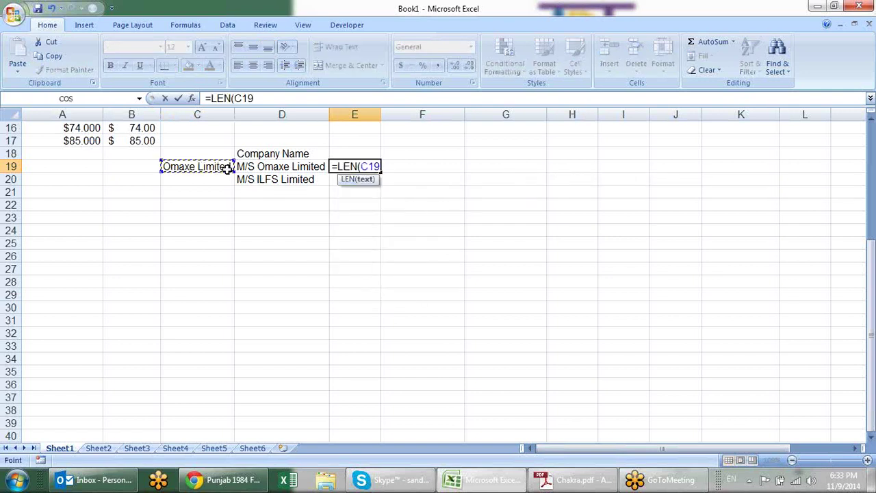
pyautogui.press('Return')
pyautogui.press('Up')
pyautogui.press('Right')
pyautogui.hotkey('ctrl', 'r')
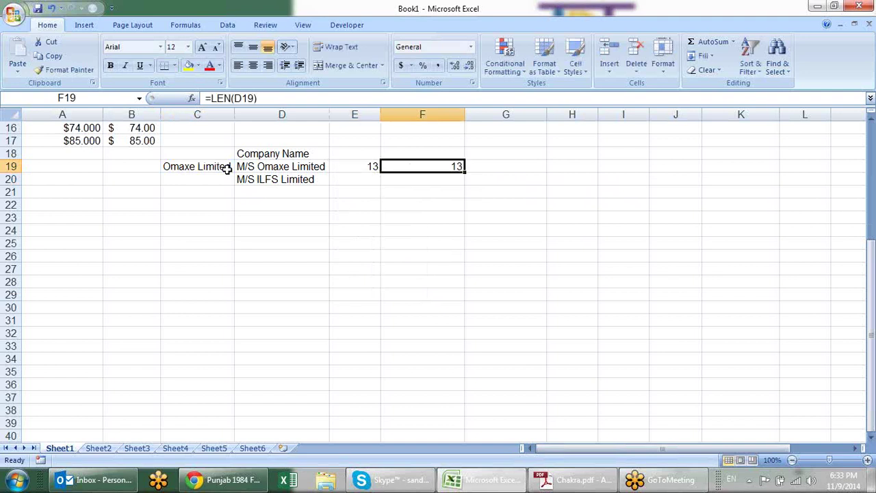
pyautogui.press('Left')
pyautogui.press('Left')
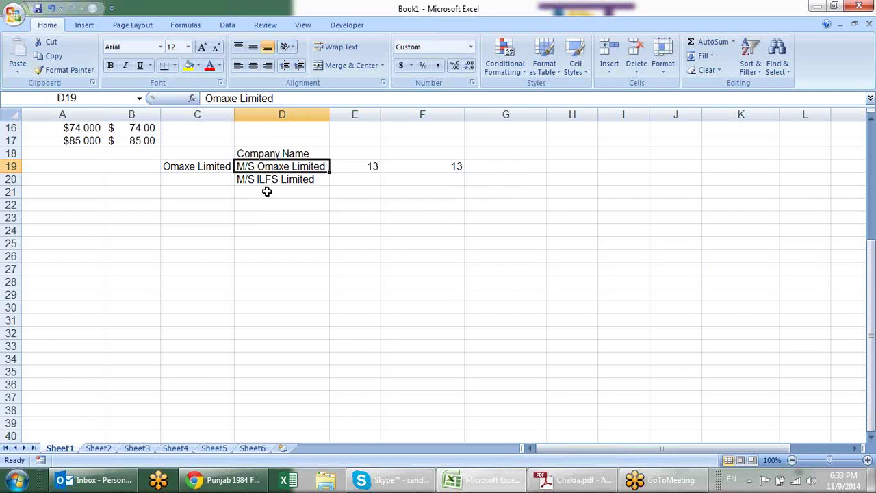
# Recheck the text actually stored in D19.
pyautogui.click(272, 191)
pyautogui.click(282, 169)
pyautogui.click(297, 190)
pyautogui.scroll(3, 332, 213)
pyautogui.scroll(-4, 331, 209)
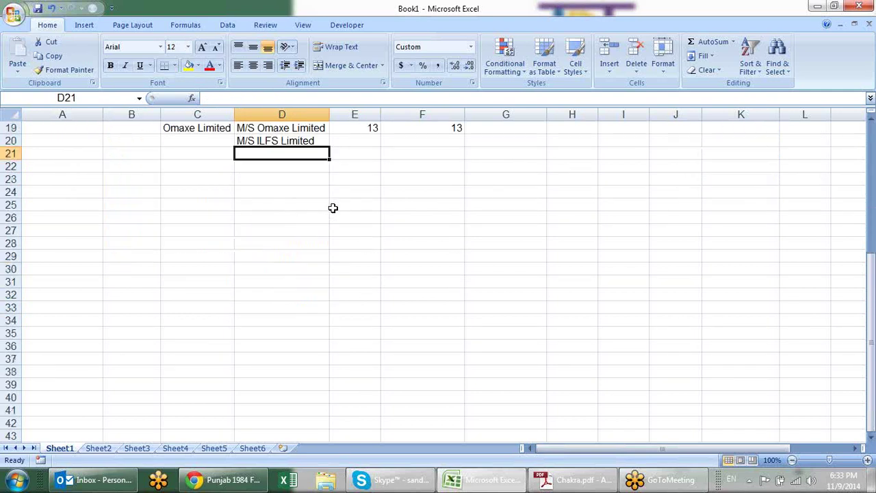
pyautogui.scroll(1, 329, 199)
# Enter the label Name in C22 without trailing underscores and reselect it.
pyautogui.click(180, 205)
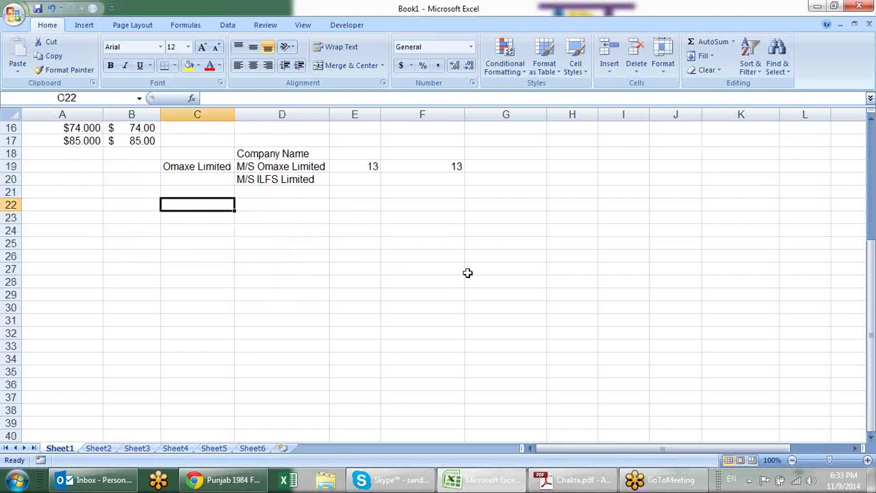
pyautogui.write('Name____')
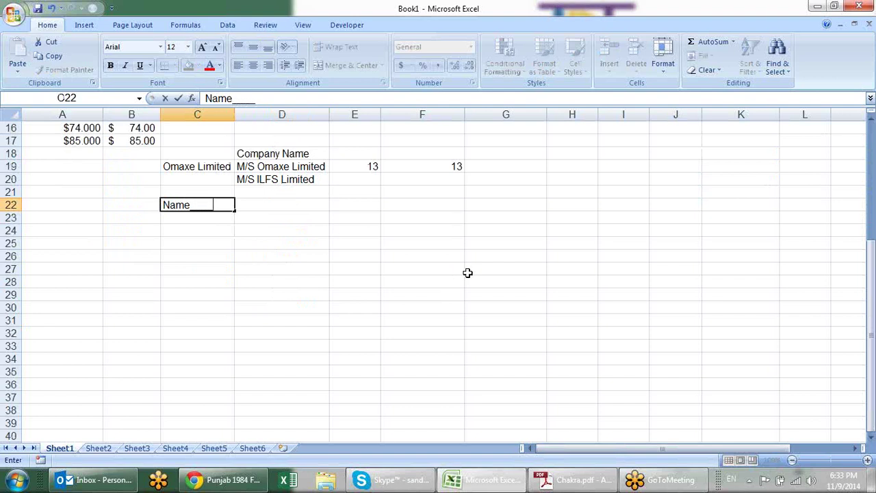
pyautogui.press('Return')
pyautogui.press('Down')
pyautogui.press('Down')
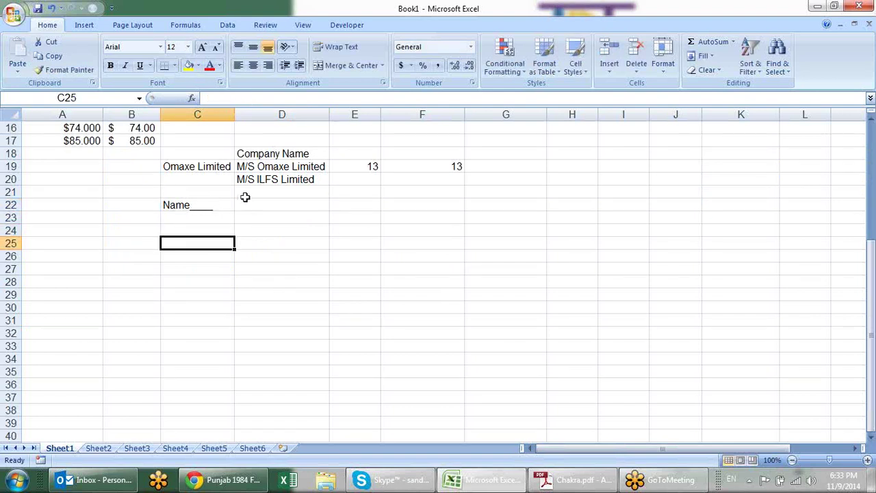
pyautogui.click(226, 205)
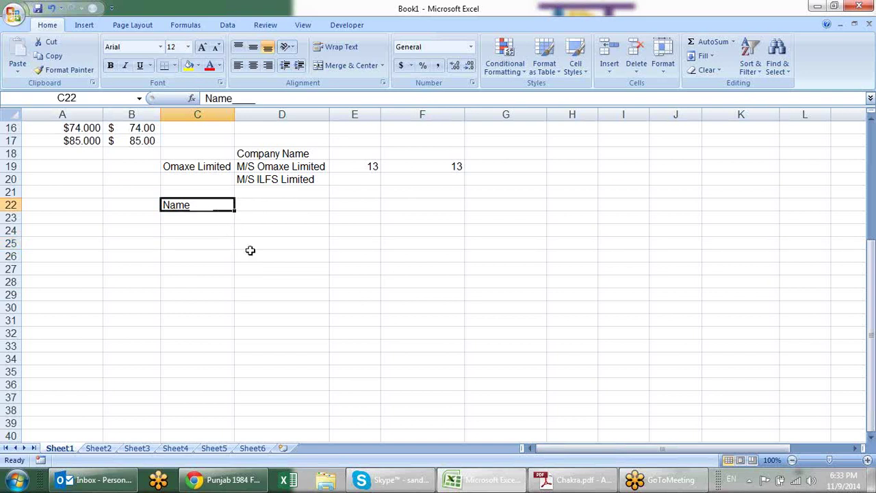
pyautogui.press('F2')
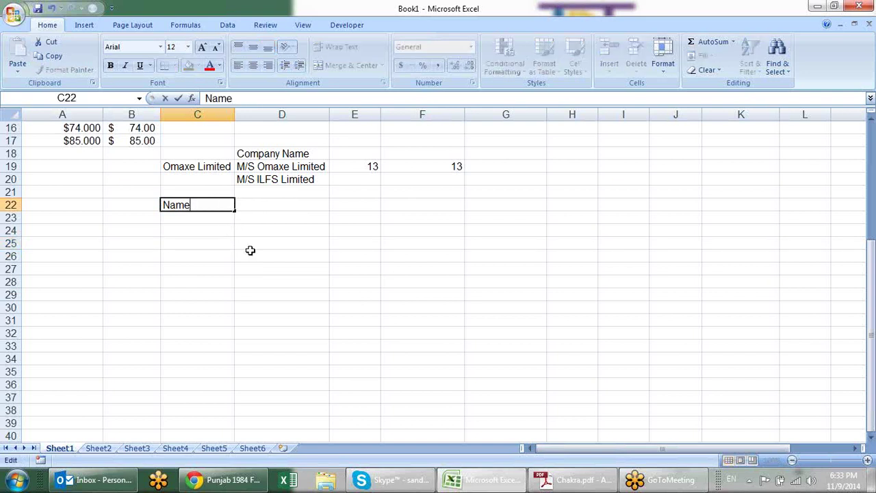
pyautogui.press('Return')
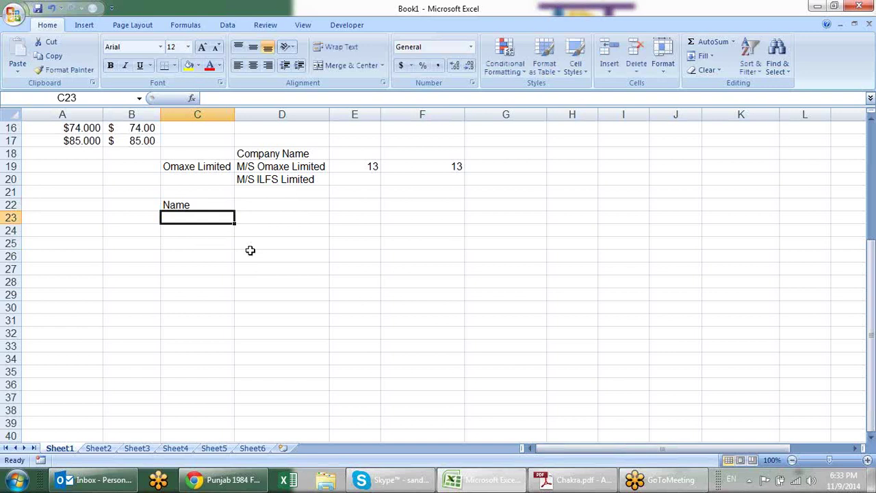
pyautogui.click(250, 253)
pyautogui.moveTo(234, 114)
pyautogui.mouseDown()
pyautogui.moveTo(267, 114)
pyautogui.moveTo(242, 113)
pyautogui.mouseUp()
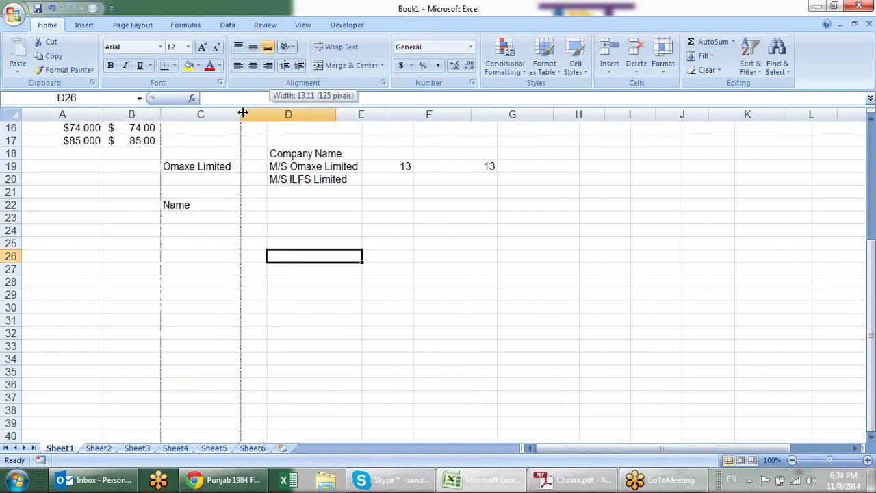
pyautogui.click(209, 201)
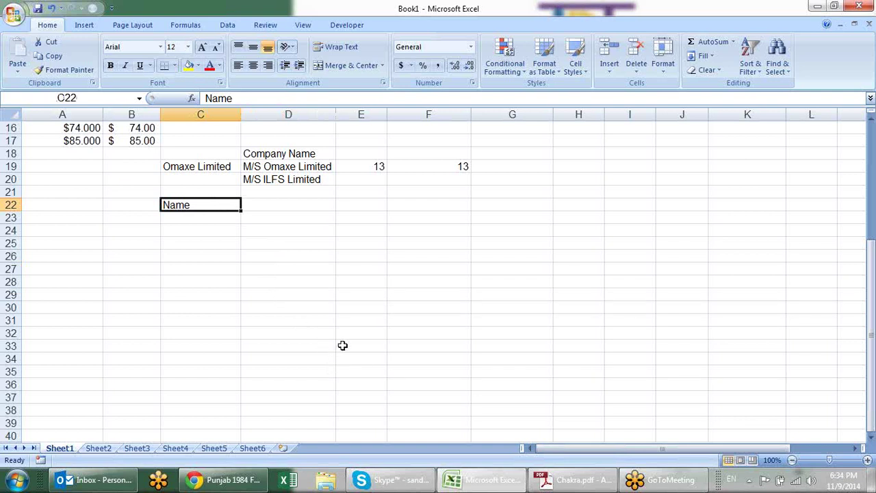
# Apply the custom format @*_ to C22 and widen column C to lengthen the underline.
pyautogui.hotkey('ctrl', '1')
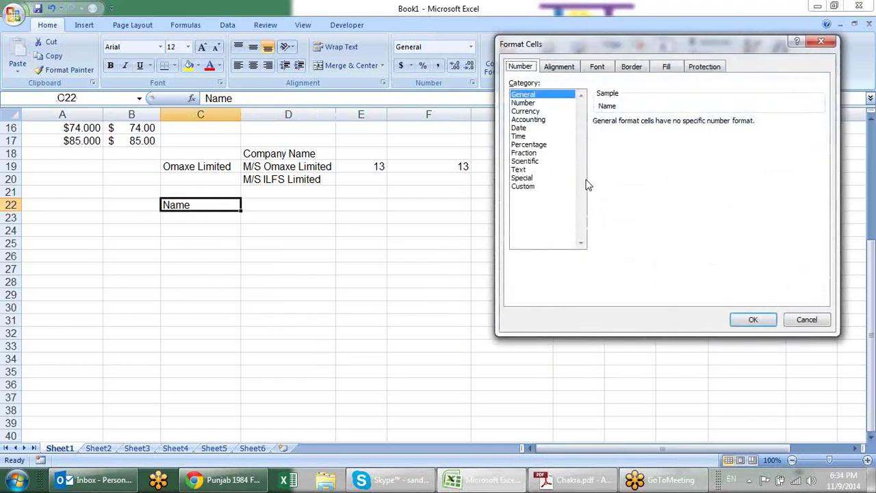
pyautogui.click(523, 177)
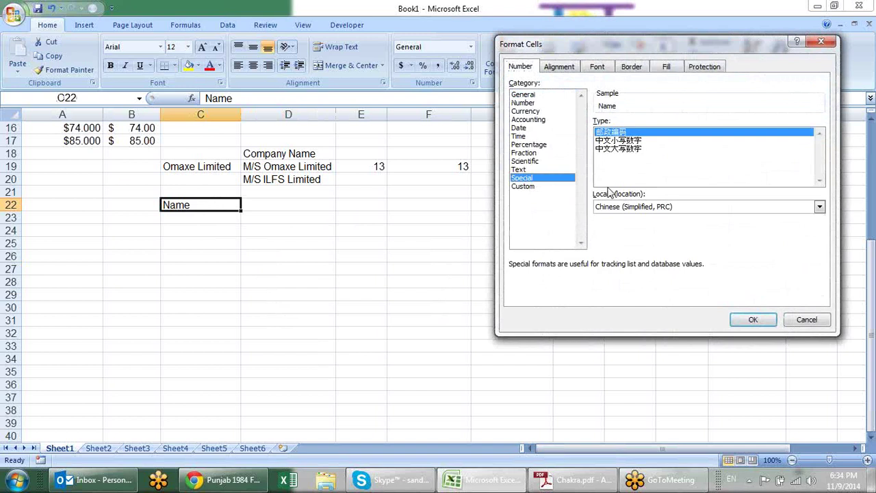
pyautogui.click(546, 187)
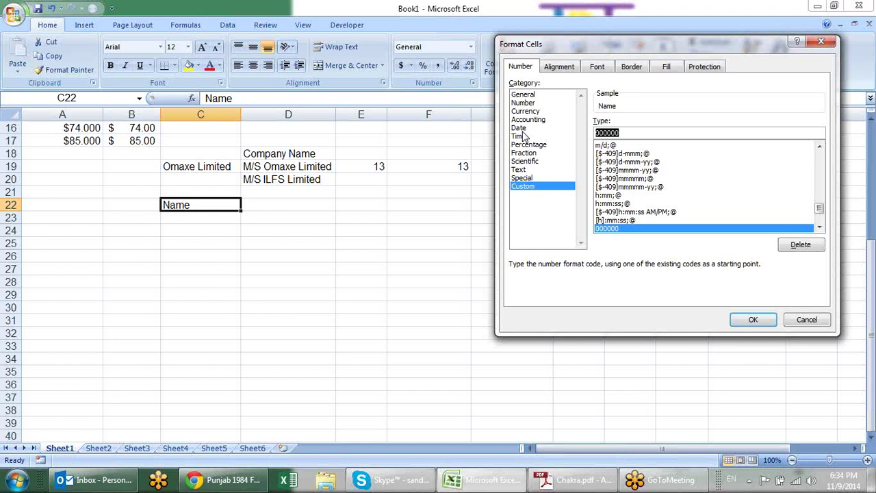
pyautogui.write('@')
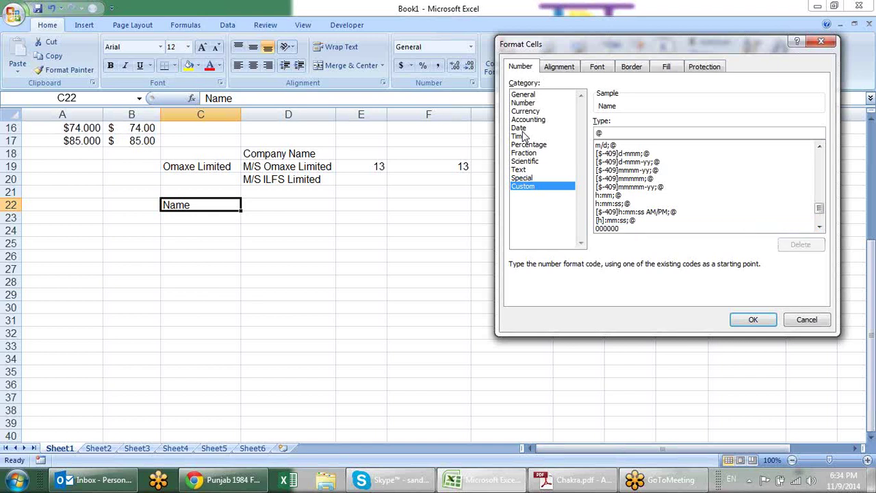
pyautogui.write('*')
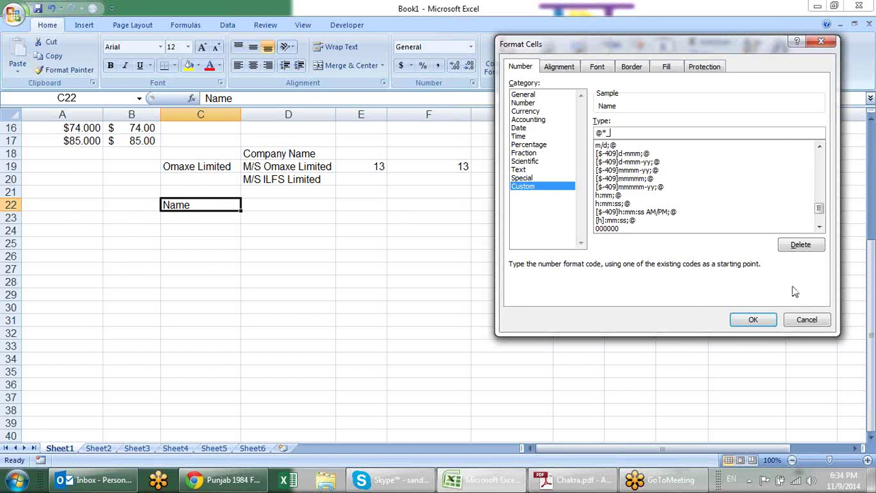
pyautogui.click(755, 319)
pyautogui.click(294, 252)
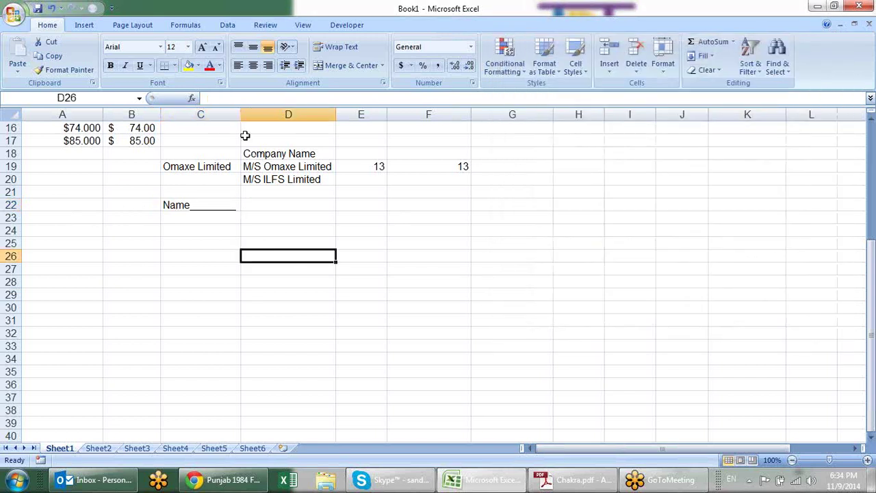
pyautogui.moveTo(241, 114)
pyautogui.mouseDown()
pyautogui.moveTo(377, 119)
pyautogui.moveTo(270, 114)
pyautogui.mouseUp()
# Enter the label company in C24.
pyautogui.click(226, 231)
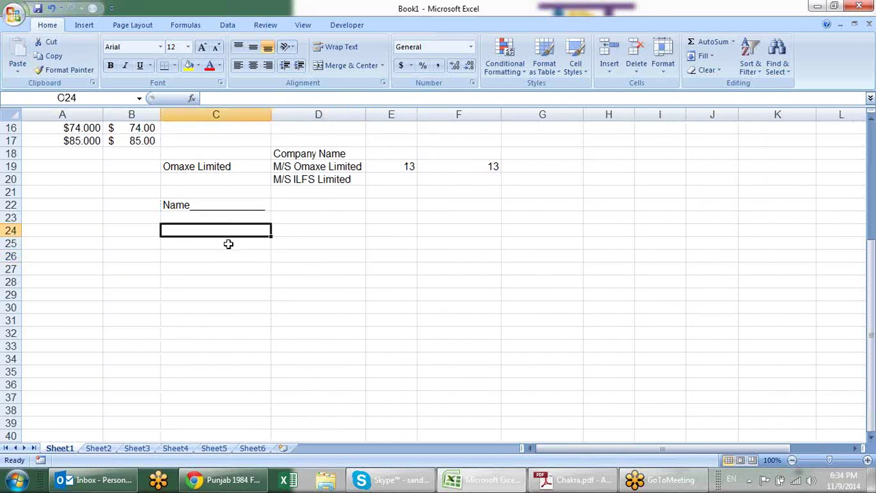
pyautogui.write('comapny4')
pyautogui.press('BackSpace')
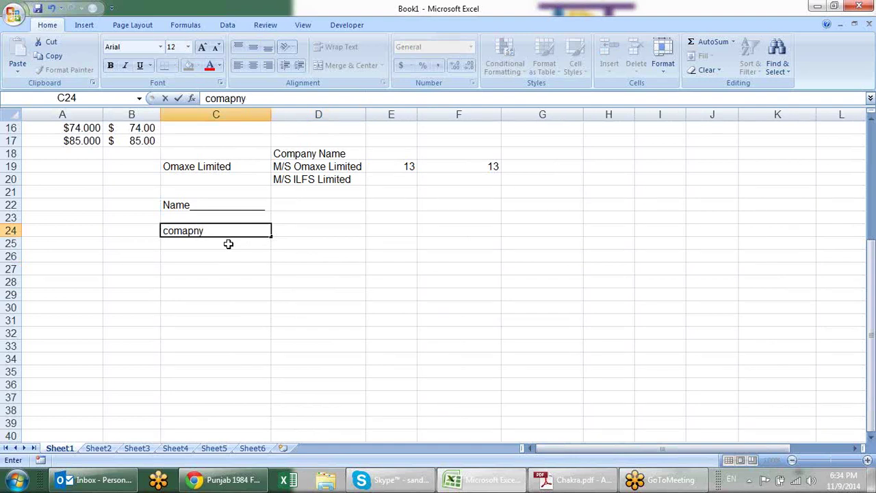
pyautogui.press('Return')
pyautogui.press('Return')
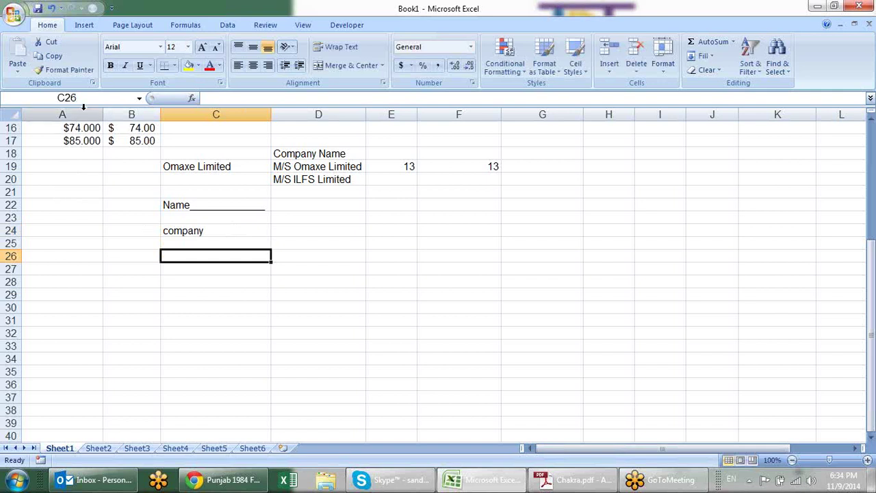
# Copy C22's @*_ underline format onto C24 with Format Painter.
pyautogui.click(224, 206)
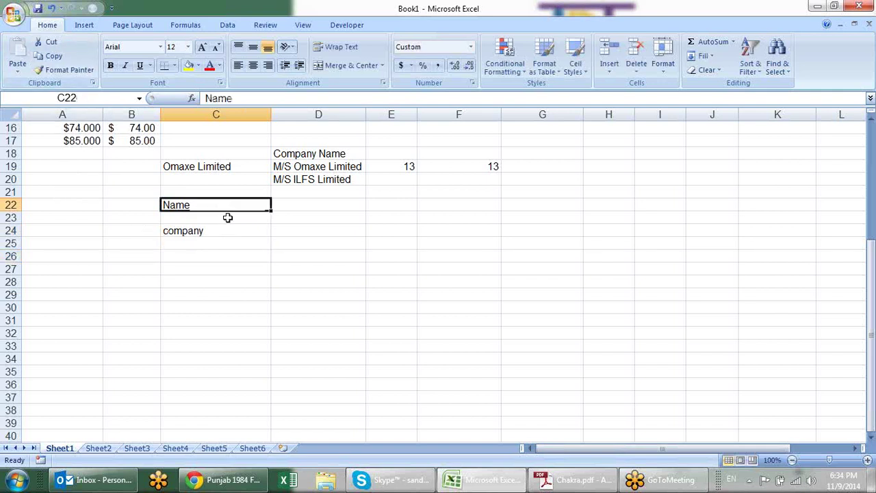
pyautogui.click(61, 70)
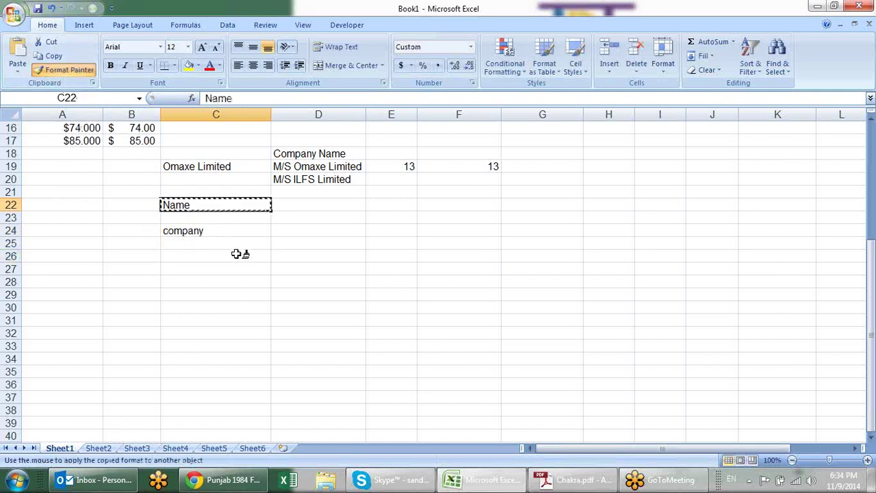
pyautogui.click(229, 233)
pyautogui.click(318, 267)
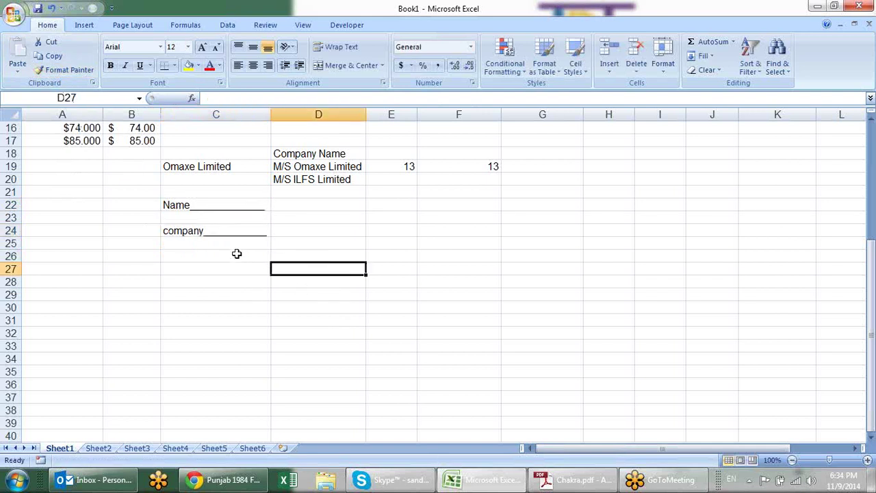
# Review the sheet, inspect the currency value in A8, and select empty cell F24.
pyautogui.scroll(5, 295, 244)
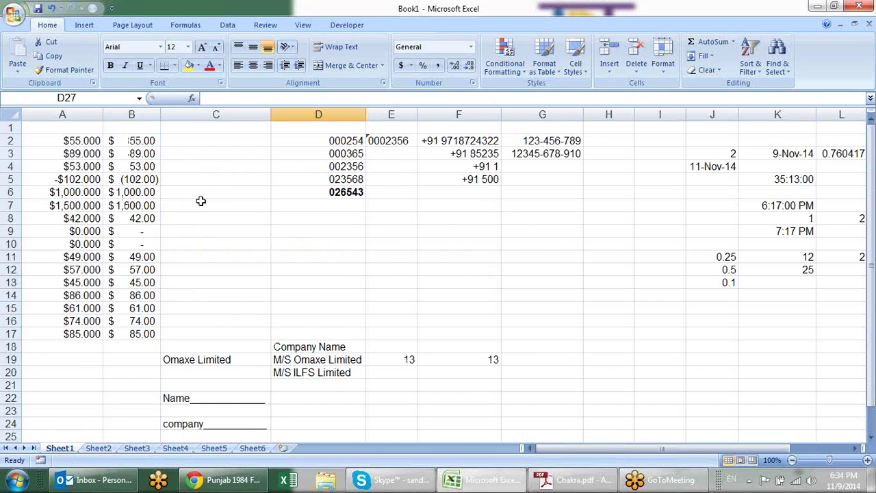
pyautogui.scroll(-3, 332, 237)
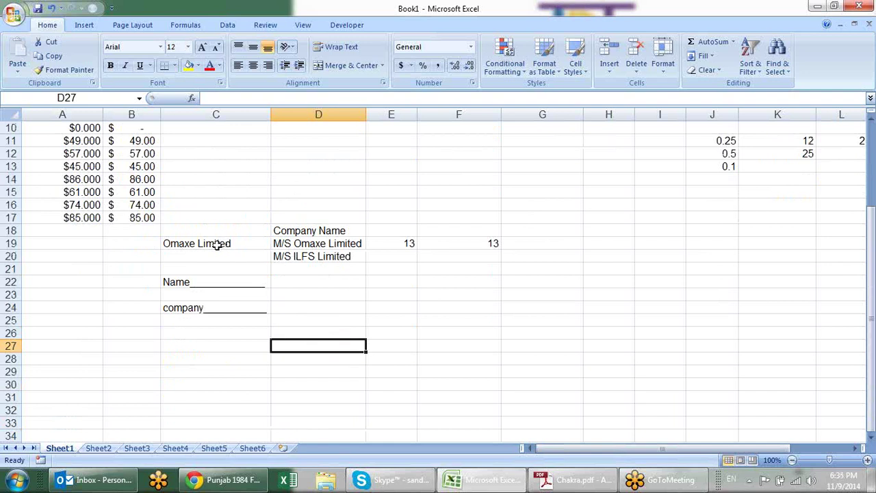
pyautogui.scroll(3, 194, 217)
pyautogui.click(87, 219)
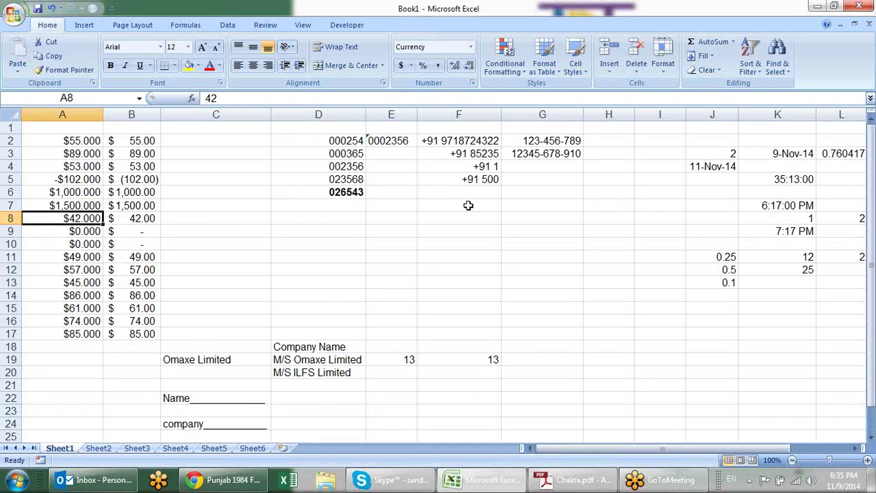
pyautogui.scroll(-1, 471, 211)
pyautogui.scroll(-3, 438, 274)
pyautogui.click(360, 280)
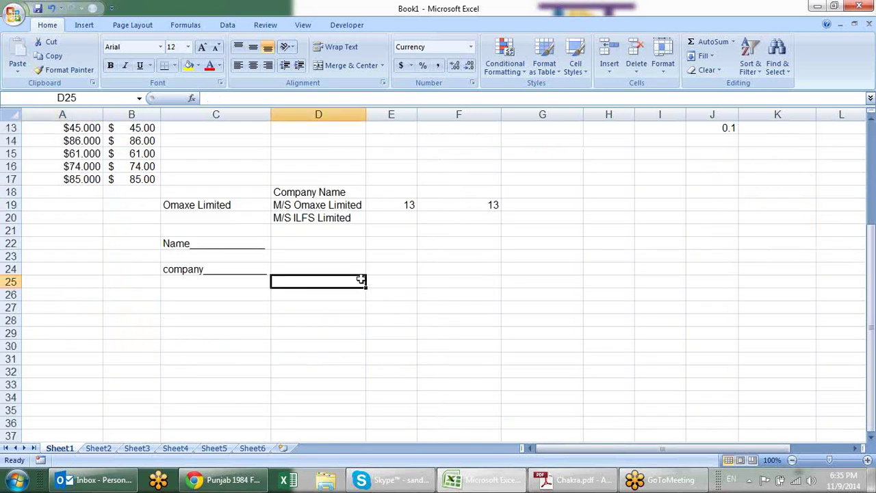
pyautogui.scroll(1, 562, 291)
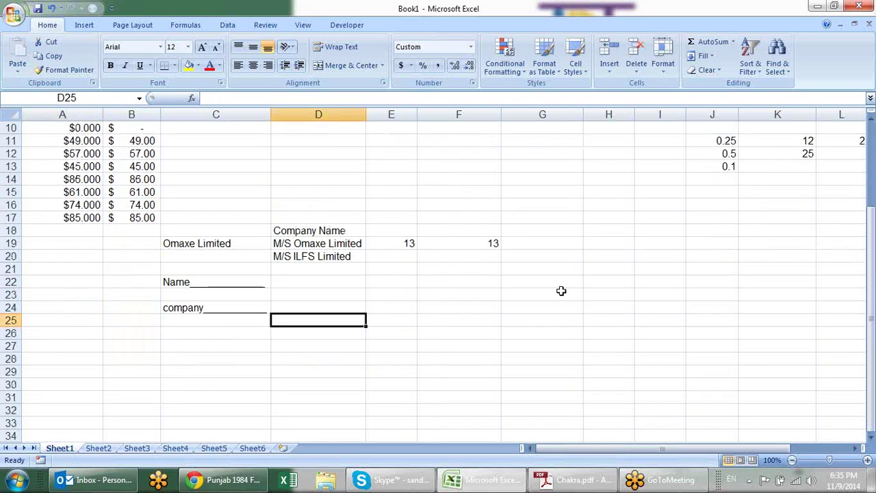
pyautogui.scroll(3, 560, 313)
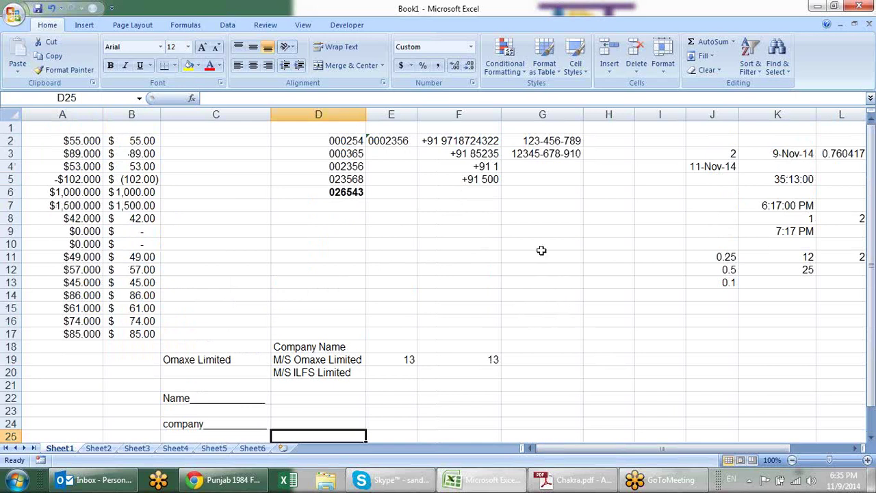
pyautogui.scroll(-3, 547, 243)
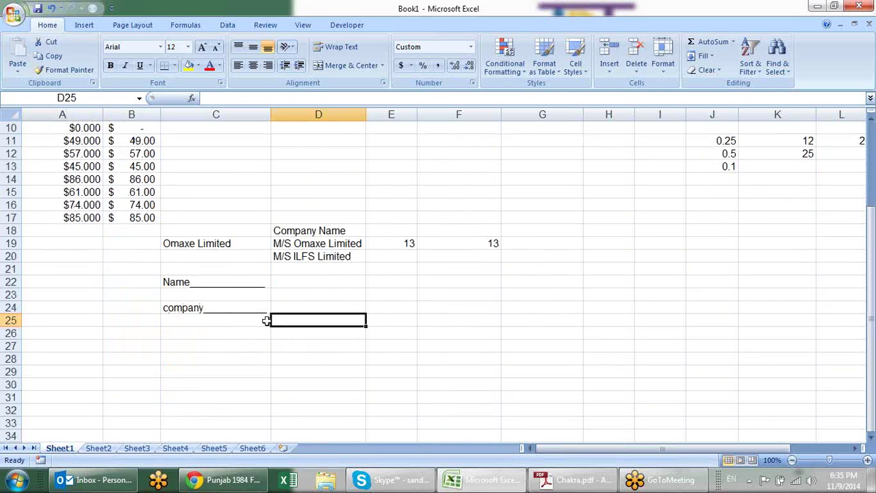
pyautogui.click(443, 306)
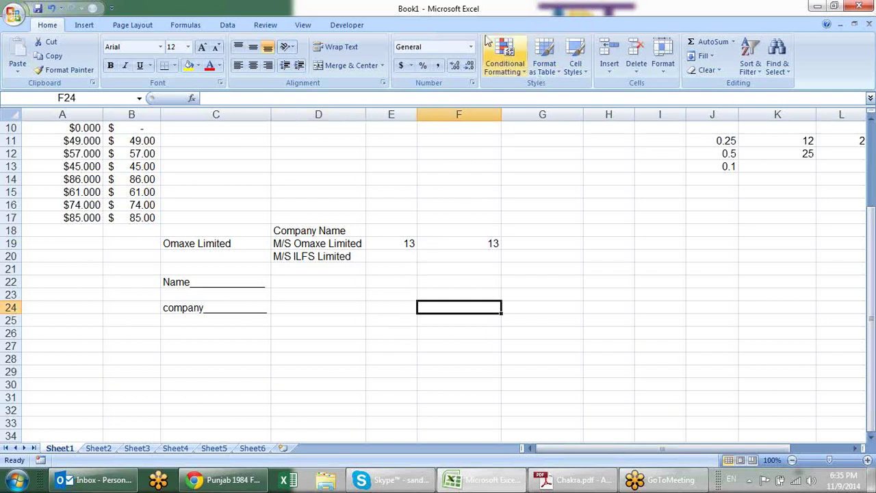
# Preview the custom format codes, then enter today's date 11/9/2014 in F22.
pyautogui.click(472, 83)
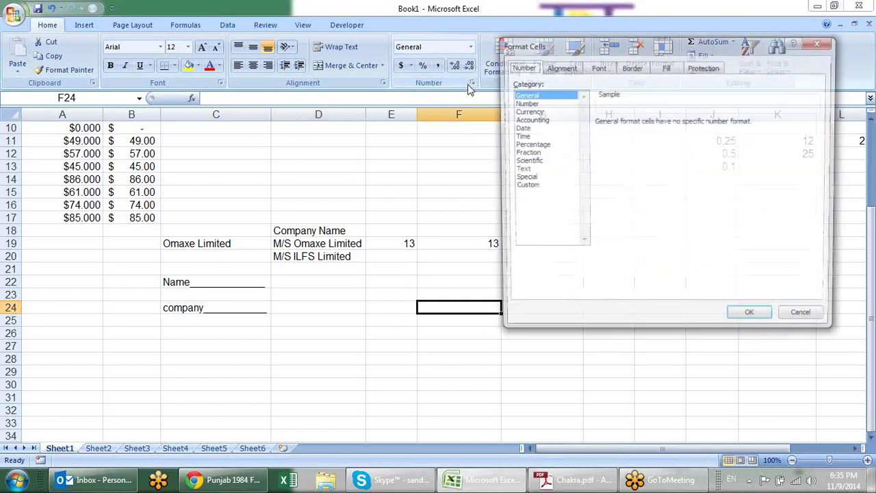
pyautogui.click(555, 186)
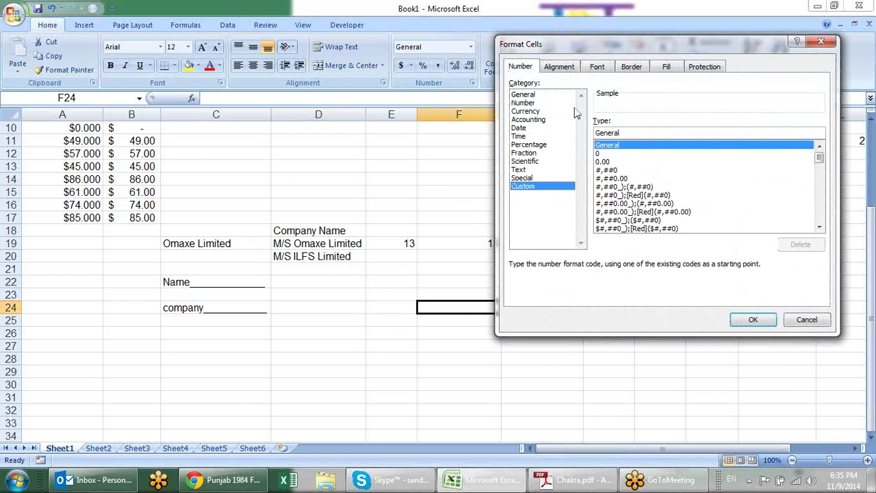
pyautogui.press('Escape')
pyautogui.click(430, 285)
pyautogui.hotkey('ctrl', ';')
pyautogui.press('Return')
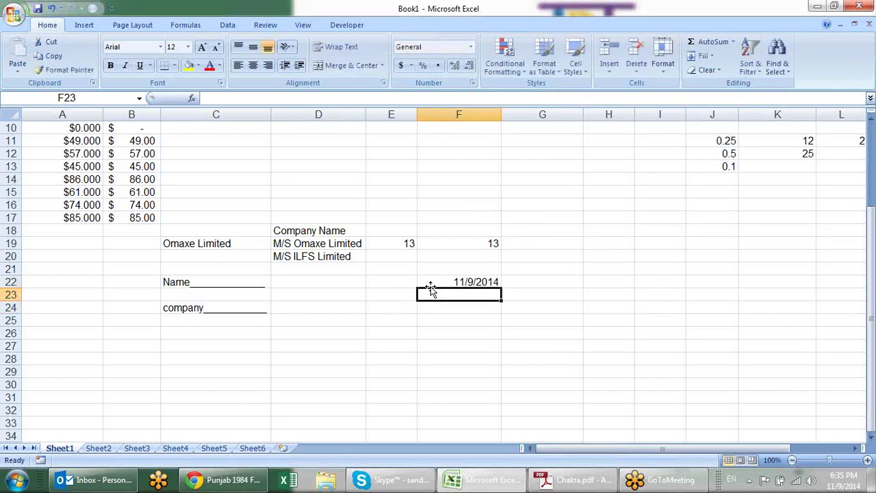
pyautogui.click(430, 285)
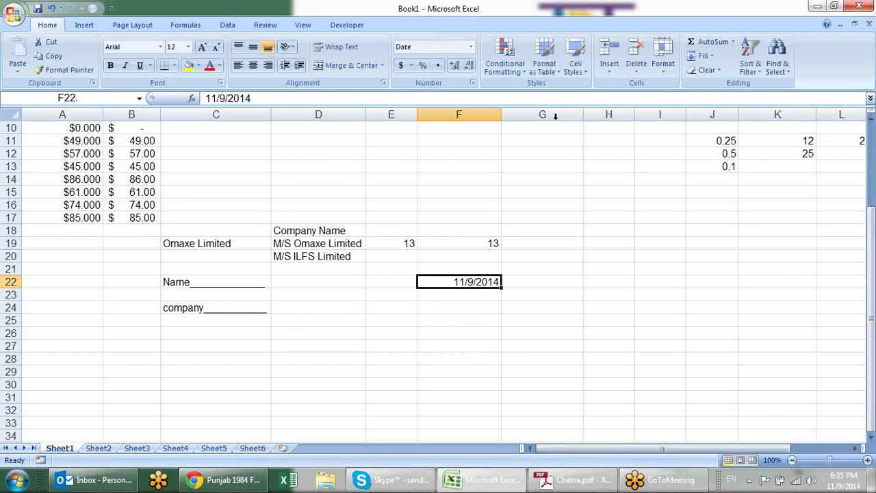
# Replace F22's m/d/yyyy format with the custom code d to show the day number.
pyautogui.click(473, 83)
pyautogui.moveTo(564, 48)
pyautogui.mouseDown()
pyautogui.moveTo(71, 29)
pyautogui.moveTo(137, 85)
pyautogui.mouseUp()
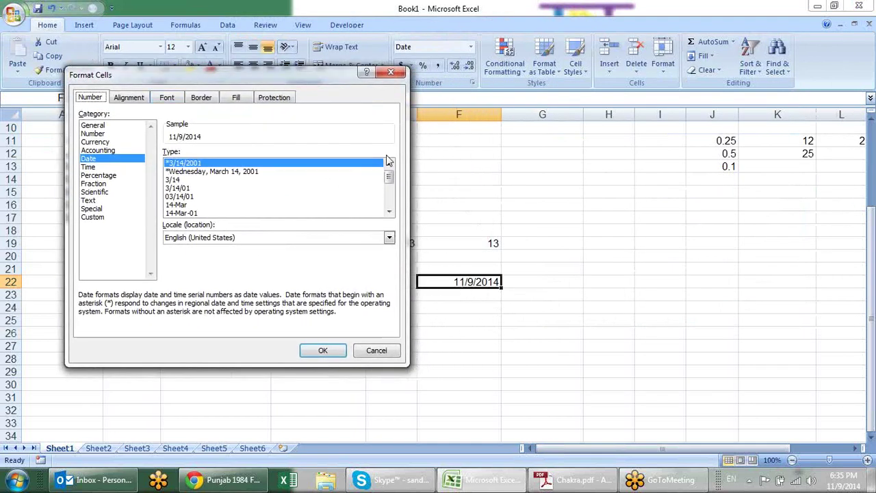
pyautogui.click(117, 217)
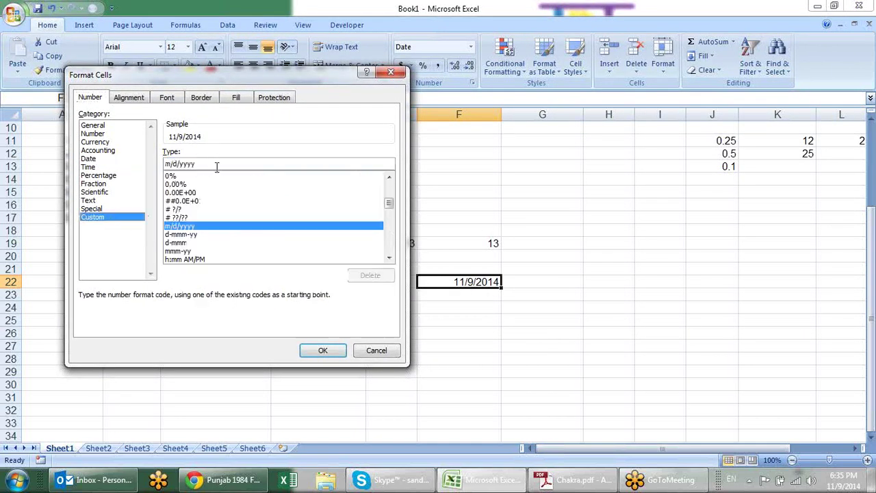
pyautogui.moveTo(216, 167); pyautogui.dragTo(103, 142)
pyautogui.moveTo(244, 77); pyautogui.dragTo(214, 83)
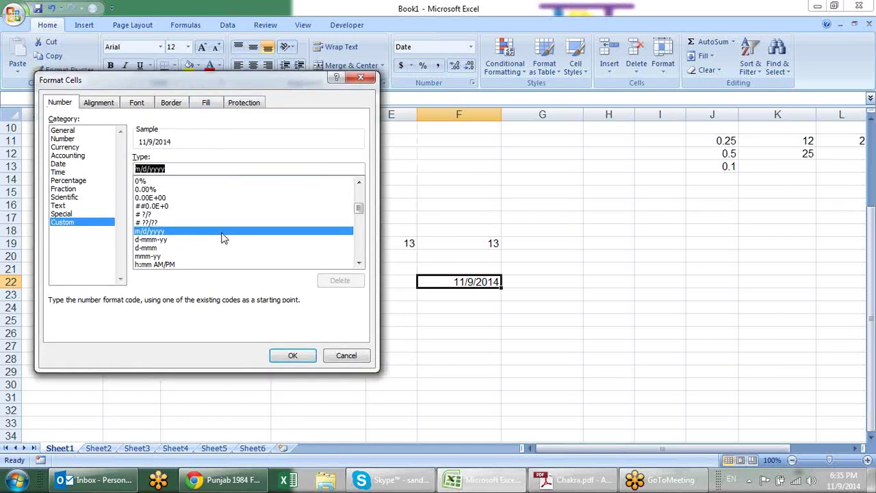
pyautogui.write('d')
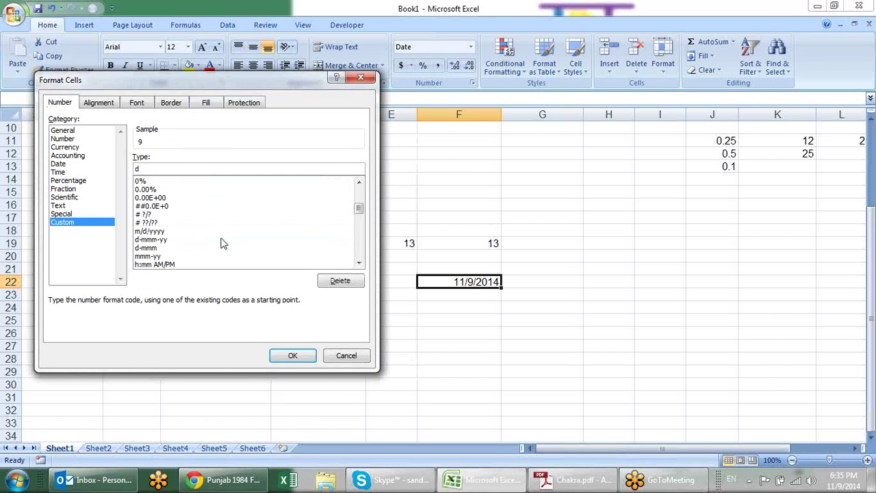
pyautogui.press('Return')
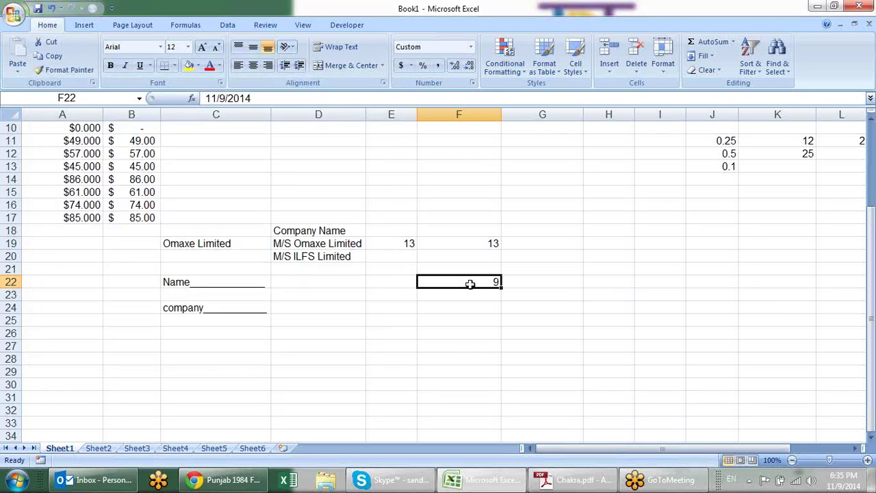
# Change F22's day code to dd, then to ddd for the abbreviated weekday.
pyautogui.hotkey('ctrl', '1')
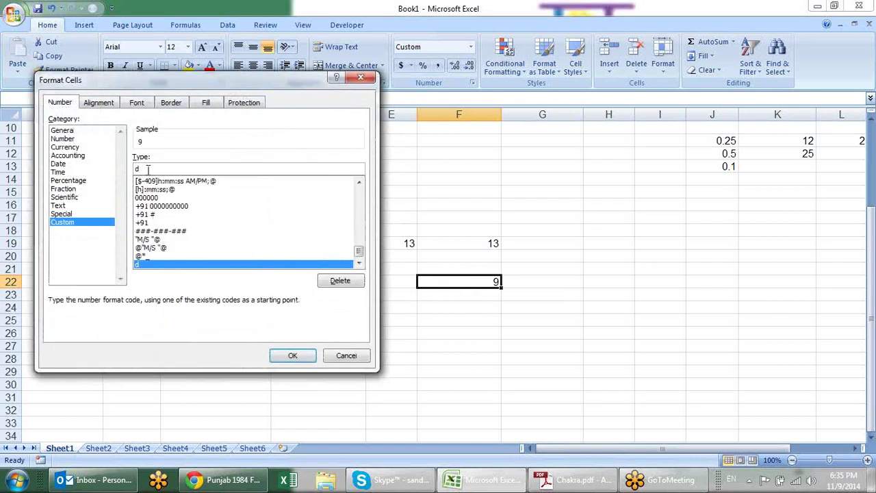
pyautogui.write('d')
pyautogui.press('Return')
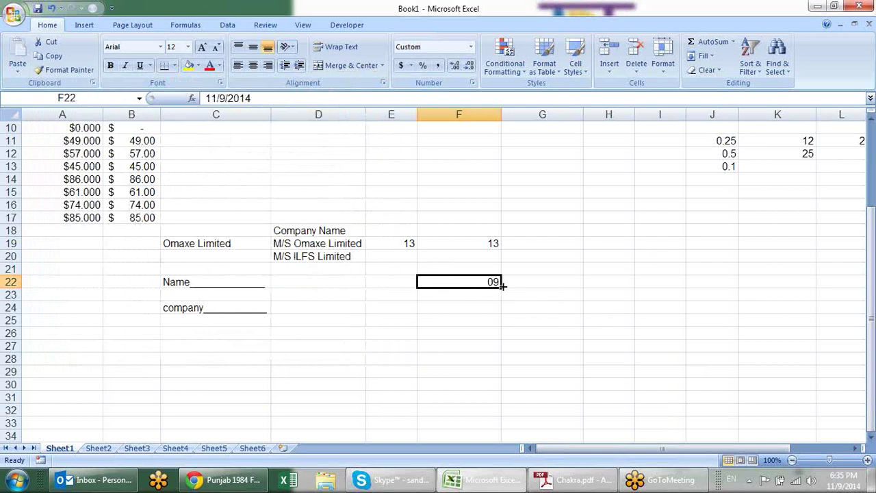
pyautogui.hotkey('ctrl', '1')
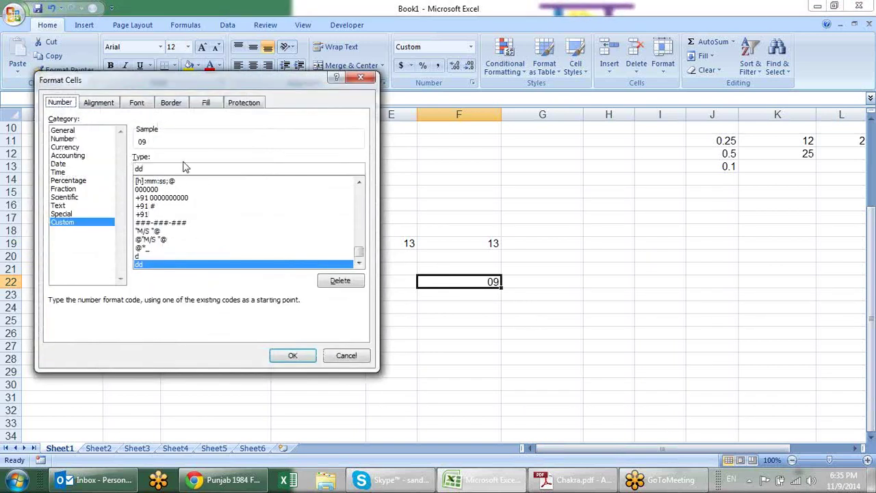
pyautogui.click(190, 169)
pyautogui.write('d')
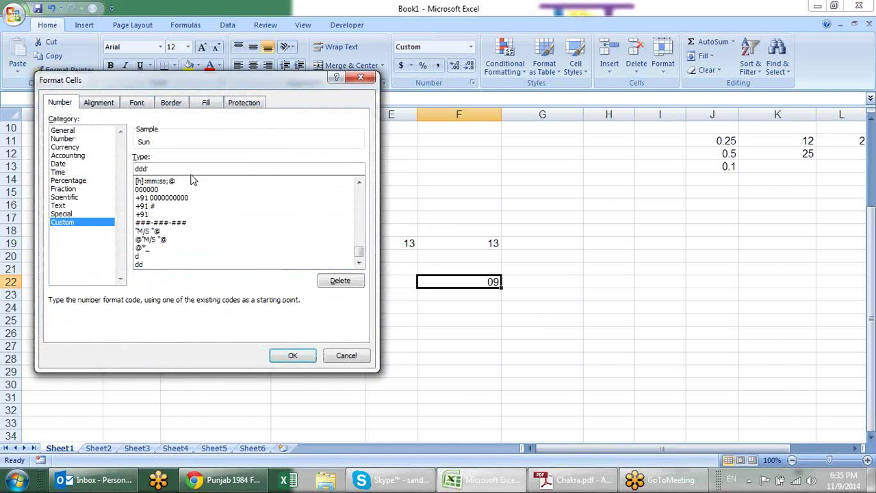
pyautogui.press('Return')
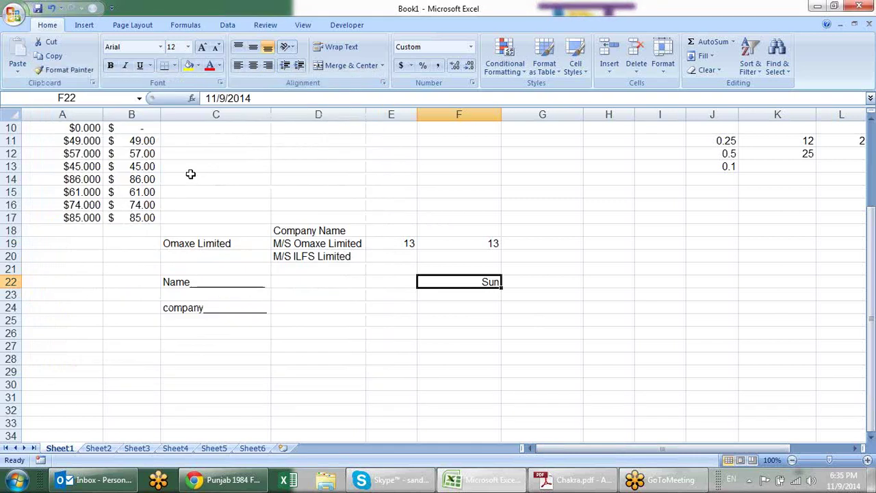
# Apply dddd so F22 shows Sunday, then replace the code with m.
pyautogui.hotkey('ctrl', '1')
pyautogui.click(160, 169)
pyautogui.write('dddd')
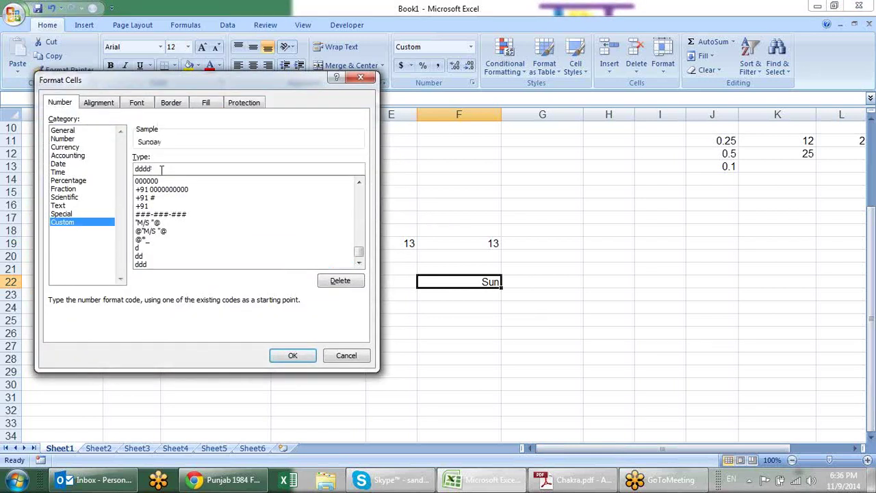
pyautogui.press('Return')
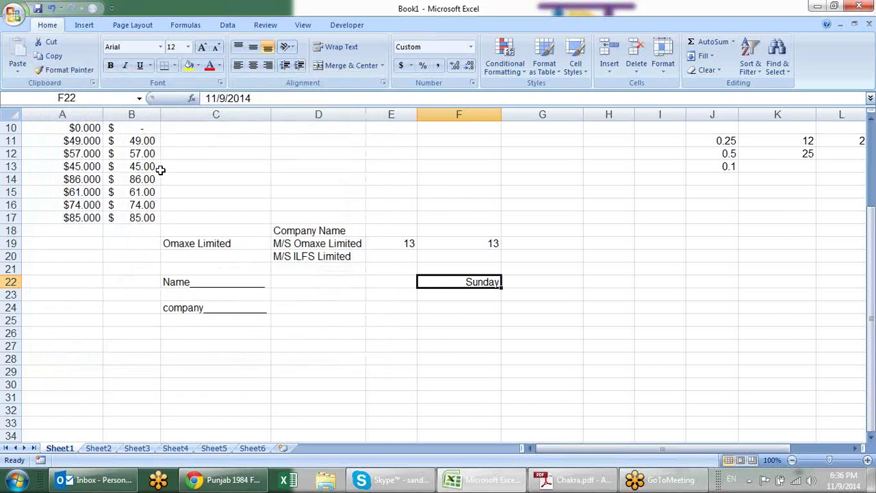
pyautogui.hotkey('ctrl', '1')
pyautogui.click(174, 169)
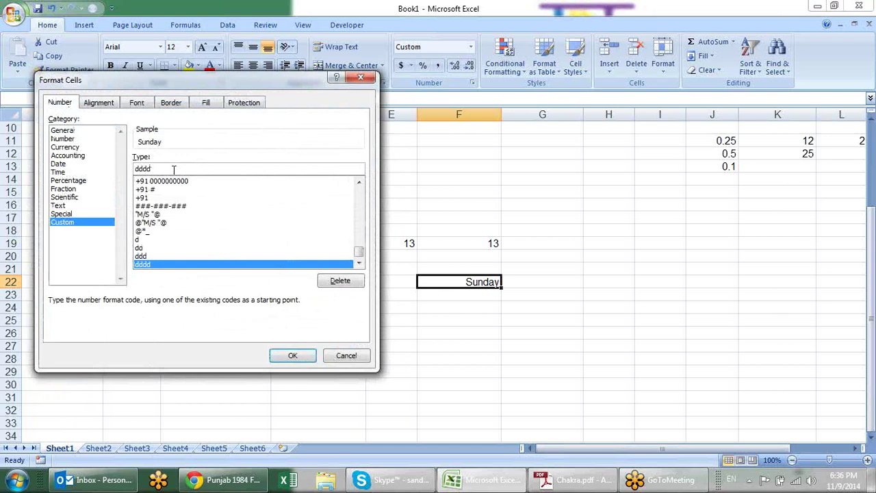
pyautogui.doubleClick(177, 171)
pyautogui.write('m')
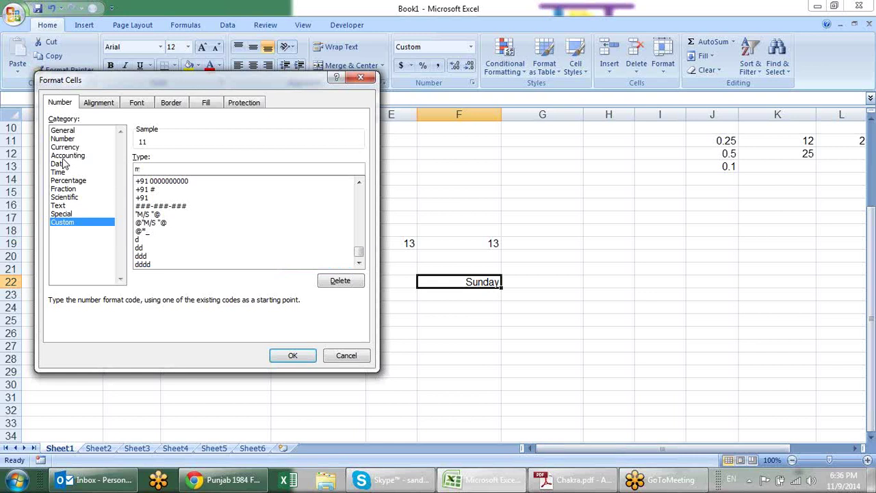
# Apply the month codes m, mmm and mmmm to F22's date in turn.
pyautogui.press('Return')
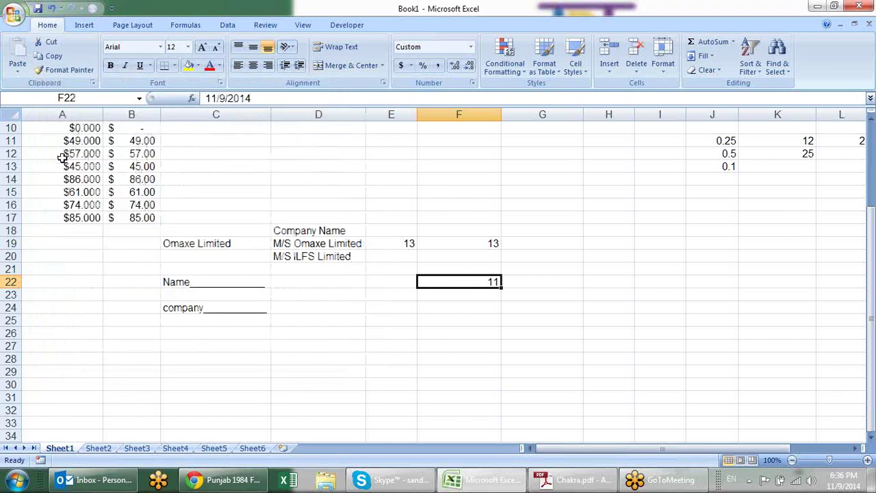
pyautogui.hotkey('ctrl', '1')
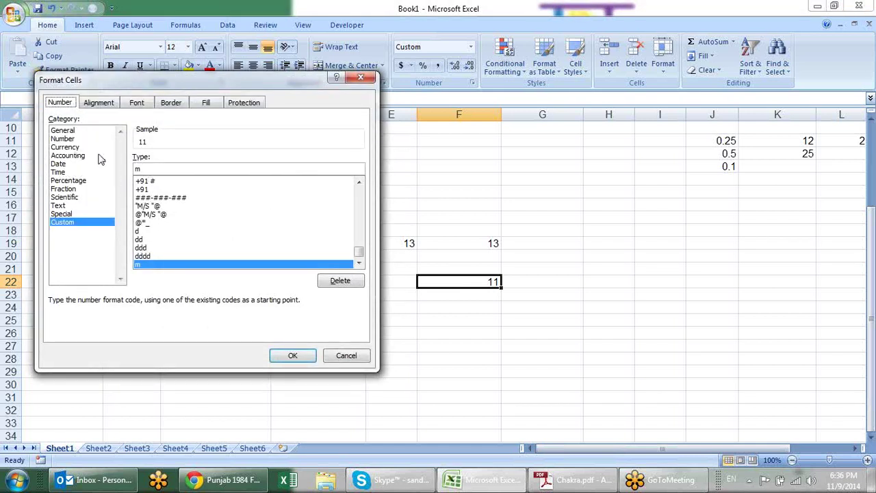
pyautogui.moveTo(148, 169); pyautogui.dragTo(123, 170)
pyautogui.write('mm')
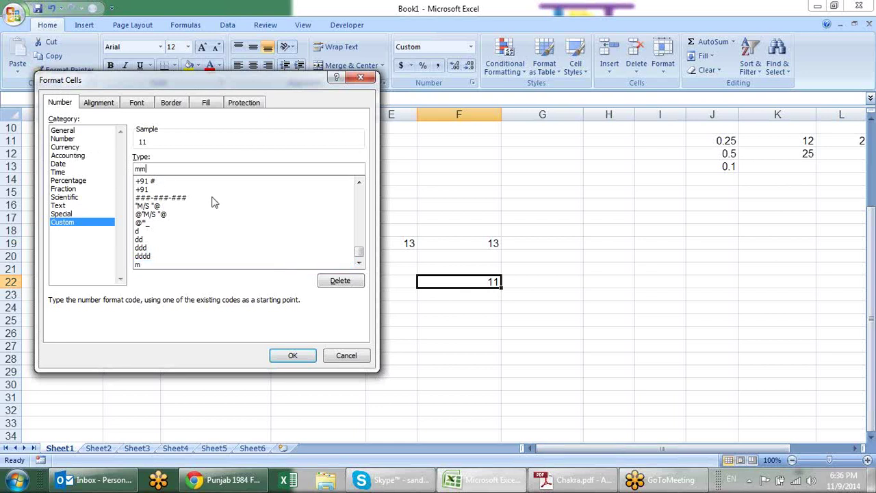
pyautogui.write('m')
pyautogui.press('Return')
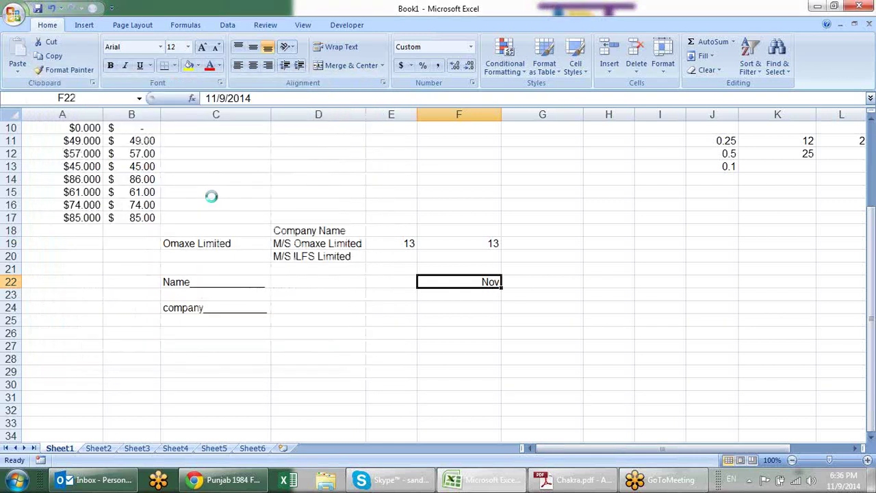
pyautogui.hotkey('ctrl', '1')
pyautogui.click(167, 168)
pyautogui.write('mmmm')
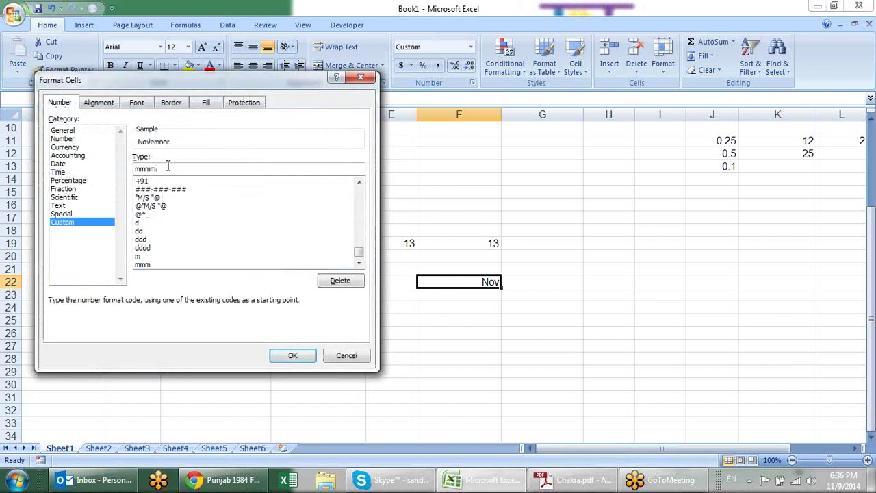
pyautogui.press('Return')
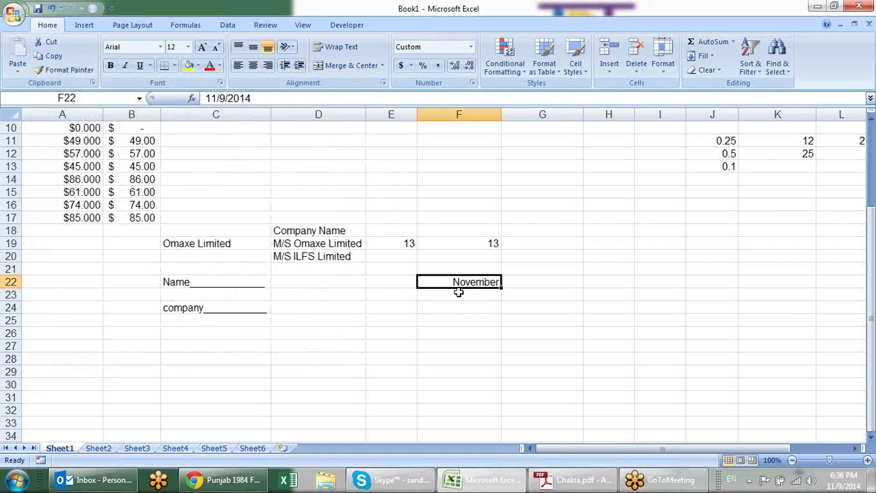
# Change the code to mmmmm so F22 shows N, then reselect the code.
pyautogui.hotkey('ctrl', '1')
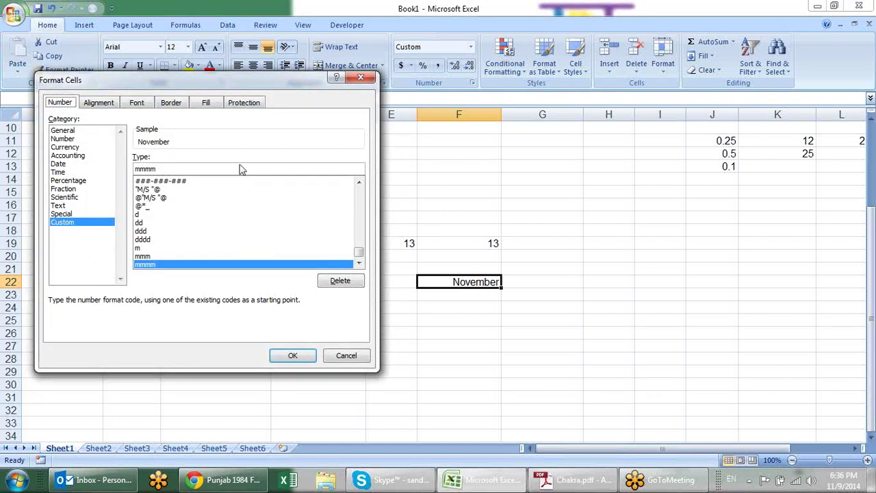
pyautogui.click(239, 169)
pyautogui.write('d')
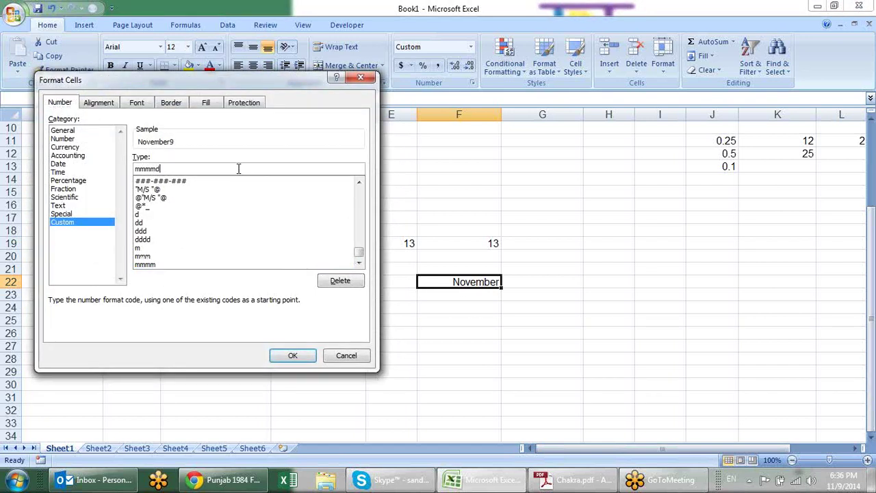
pyautogui.press('BackSpace')
pyautogui.write('m')
pyautogui.press('Return')
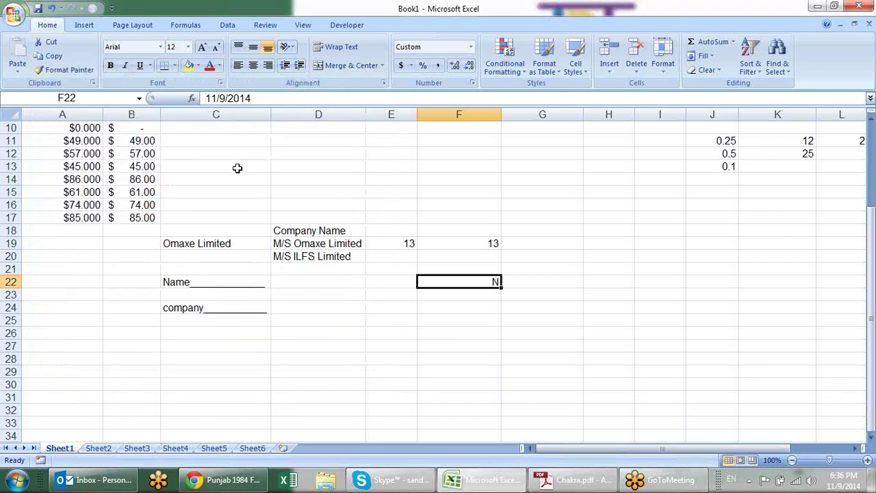
pyautogui.hotkey('ctrl', '1')
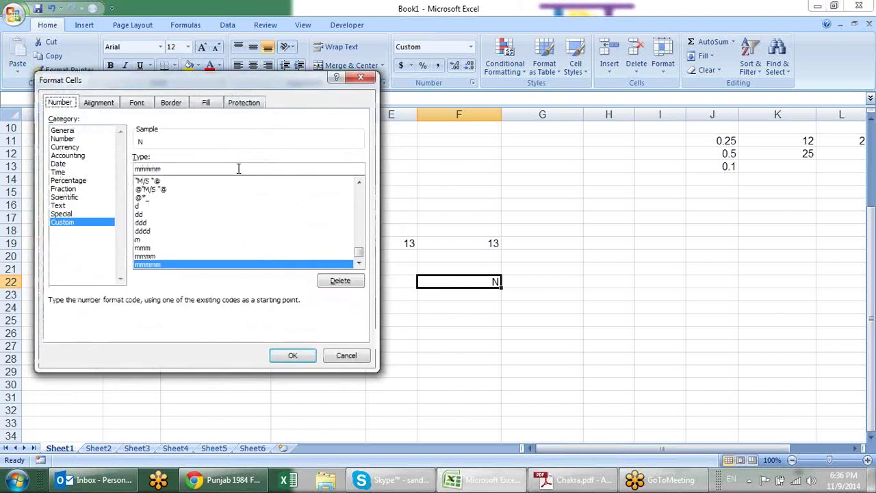
pyautogui.doubleClick(178, 169)
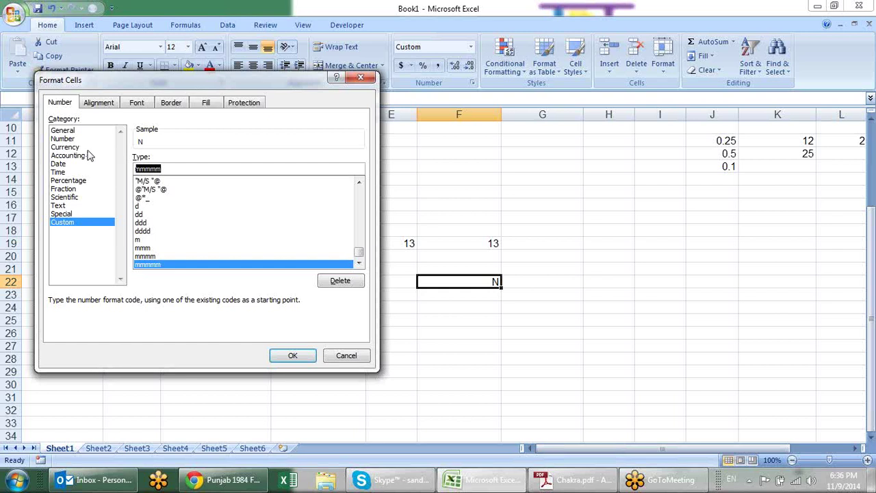
# Apply yy to F22's date, then yyyy so it shows 2014.
pyautogui.write('yy')
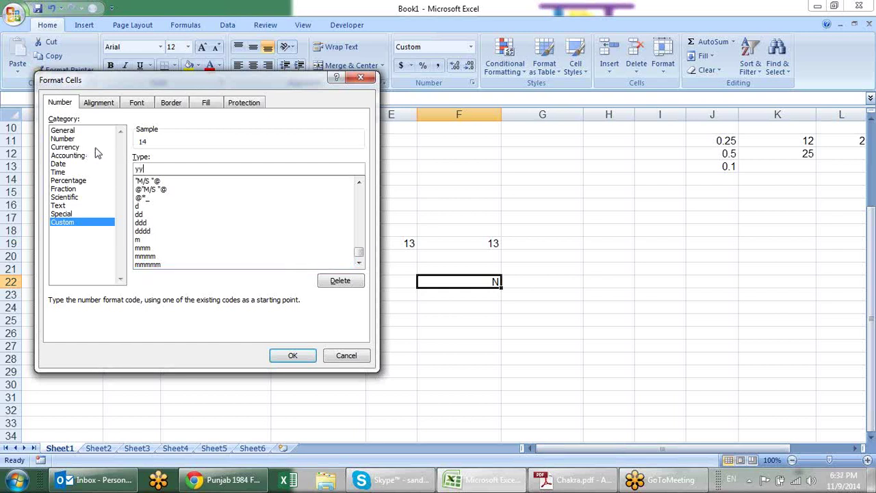
pyautogui.press('Return')
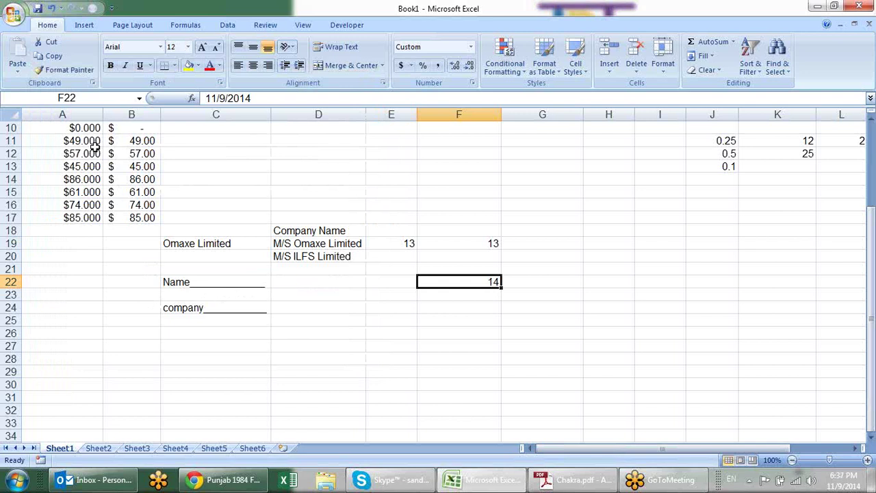
pyautogui.hotkey('ctrl', '1')
pyautogui.click(152, 170)
pyautogui.write('-')
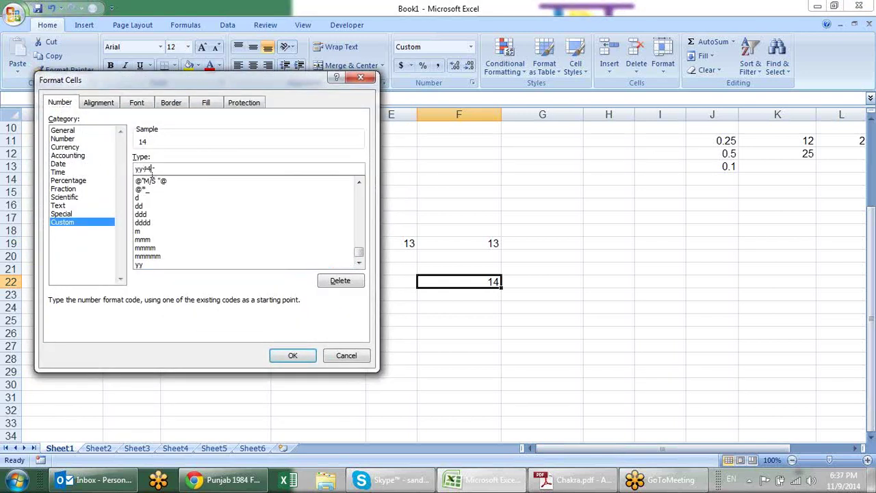
pyautogui.press('BackSpace')
pyautogui.press('BackSpace')
pyautogui.write('yy')
pyautogui.press('Return')
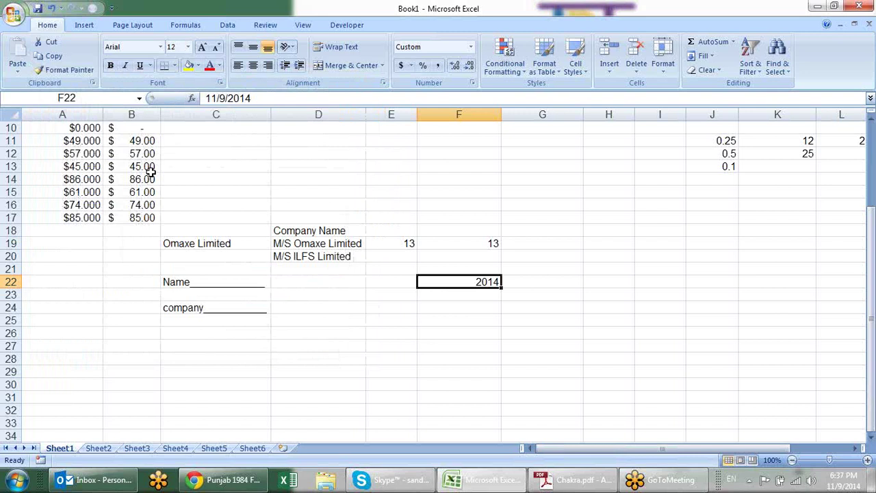
pyautogui.hotkey('ctrl', '1')
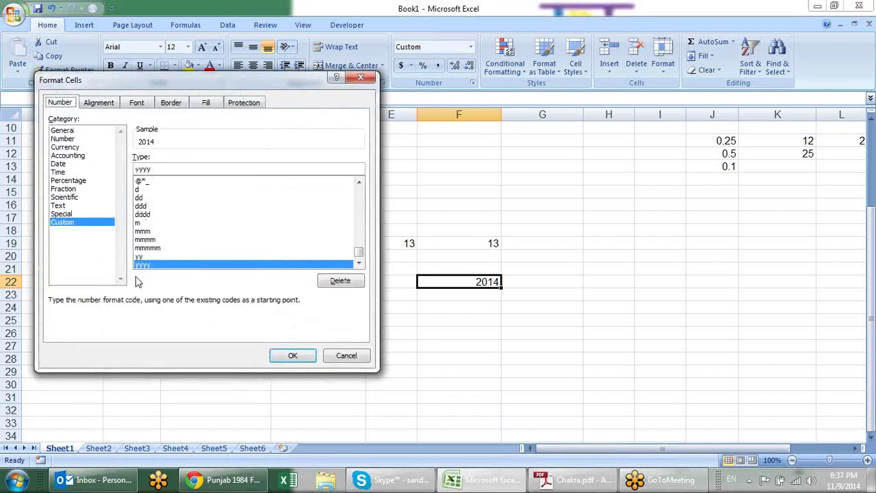
pyautogui.doubleClick(169, 170)
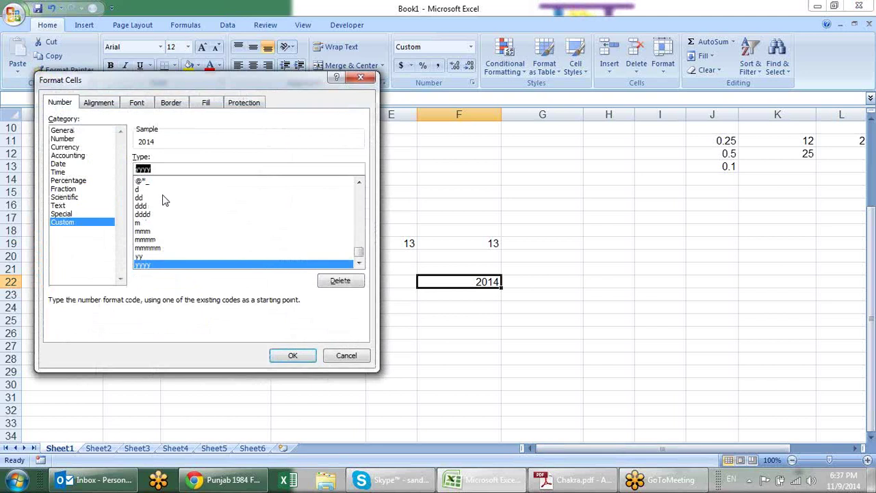
# Apply custom code dddd, mmm-dd = yyyy so F22 reads Sunday, Nov-09 = 2014.
pyautogui.write('dddd')
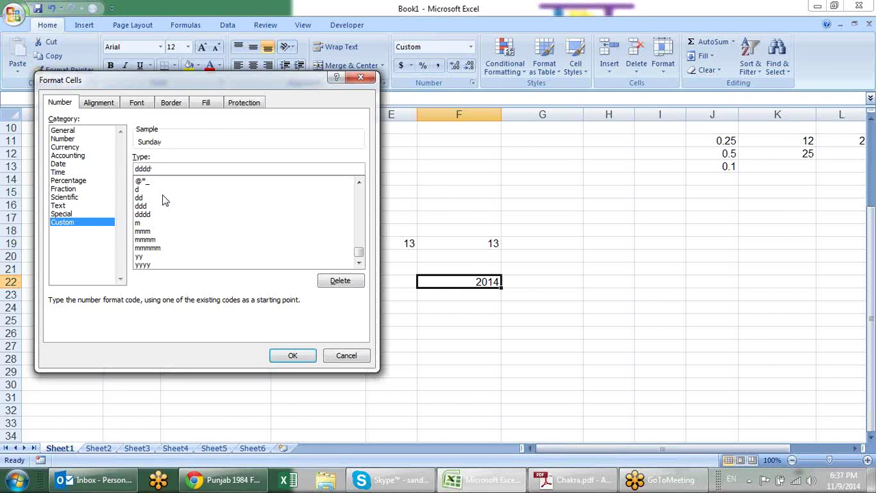
pyautogui.write(',')
pyautogui.write('mmm')
pyautogui.write('-')
pyautogui.write('dd')
pyautogui.write('= ')
pyautogui.write('yyy')
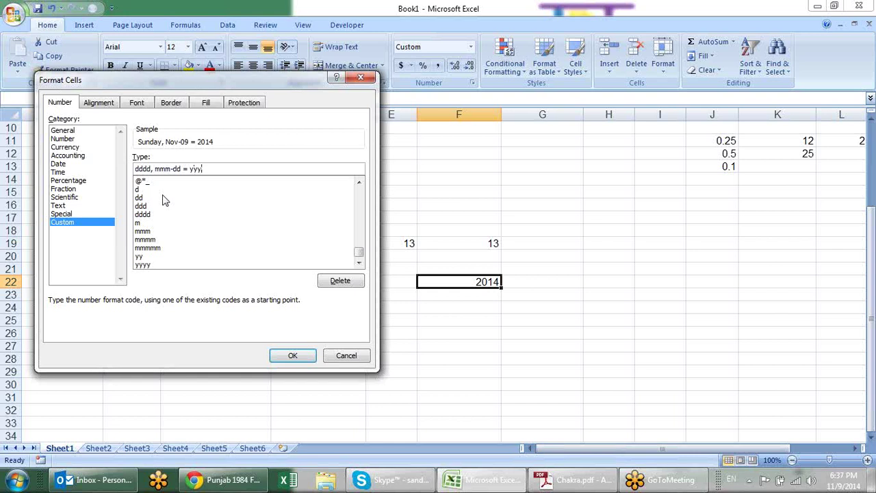
pyautogui.write('y')
pyautogui.press('Return')
pyautogui.click(556, 309)
pyautogui.click(520, 282)
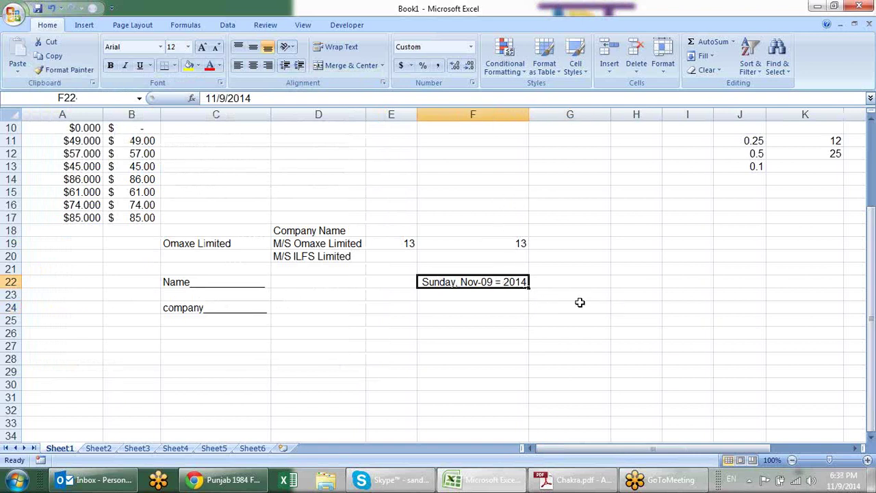
# Reformat F22 with the custom code dd-mmm-yy to display 09-Nov-14.
pyautogui.hotkey('ctrl', '1')
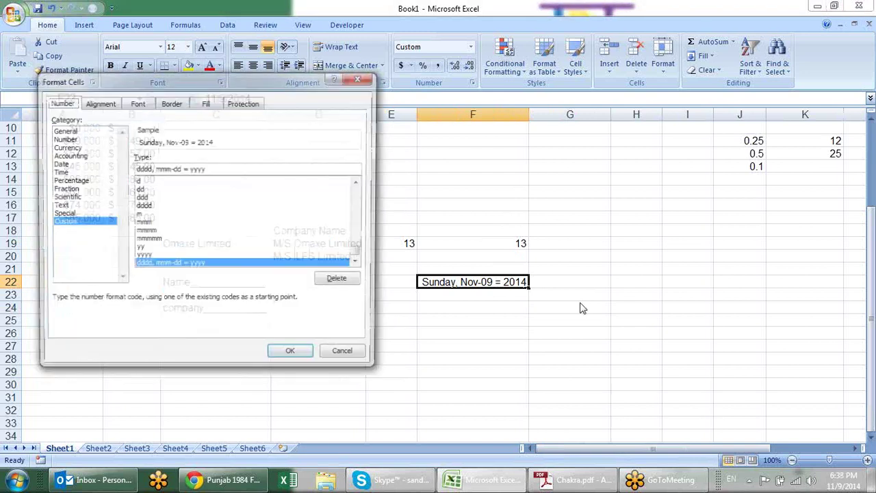
pyautogui.moveTo(221, 169); pyautogui.dragTo(135, 169)
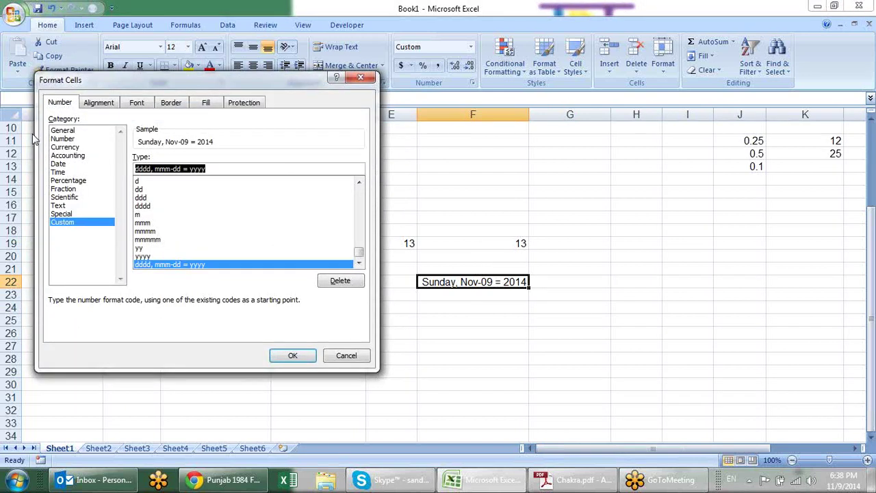
pyautogui.write('dd-')
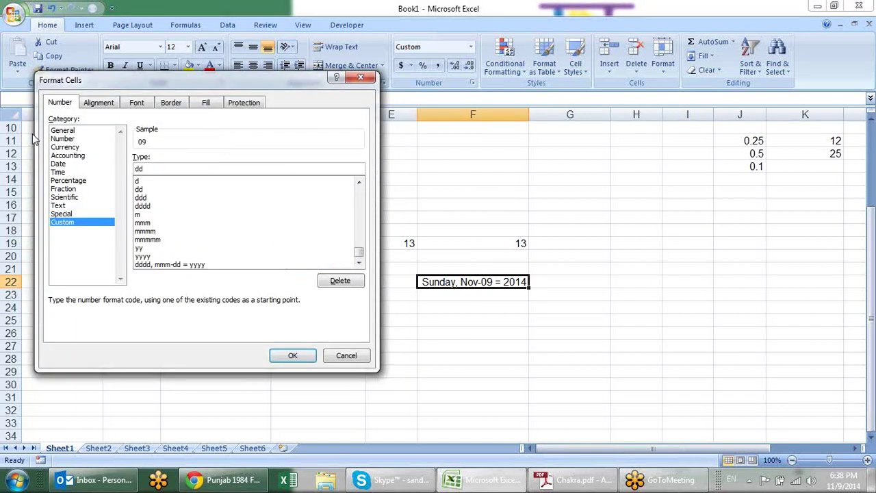
pyautogui.write('mmm-yy')
pyautogui.press('Return')
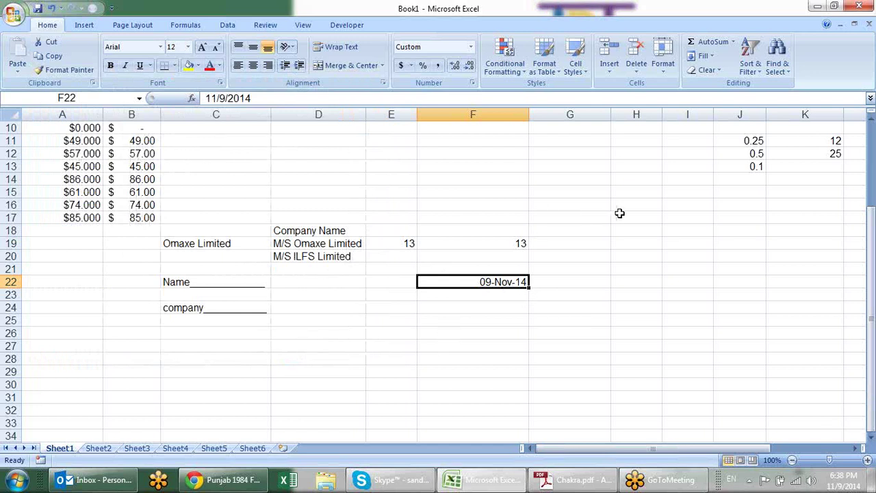
pyautogui.scroll(1, 618, 215)
pyautogui.scroll(1, 618, 215)
pyautogui.scroll(-2, 618, 215)
# Enter the current time, 6:38 PM, into cell E23.
pyautogui.click(354, 284)
pyautogui.click(403, 289)
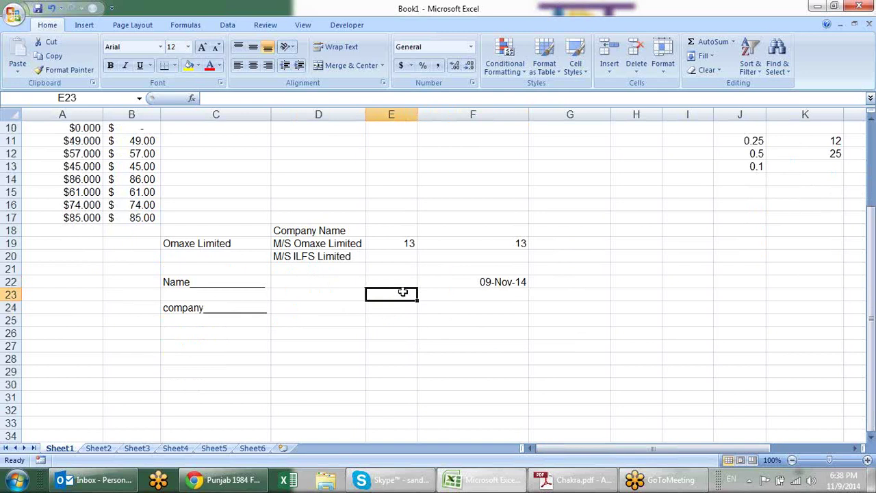
pyautogui.hotkey('ctrl', ';')
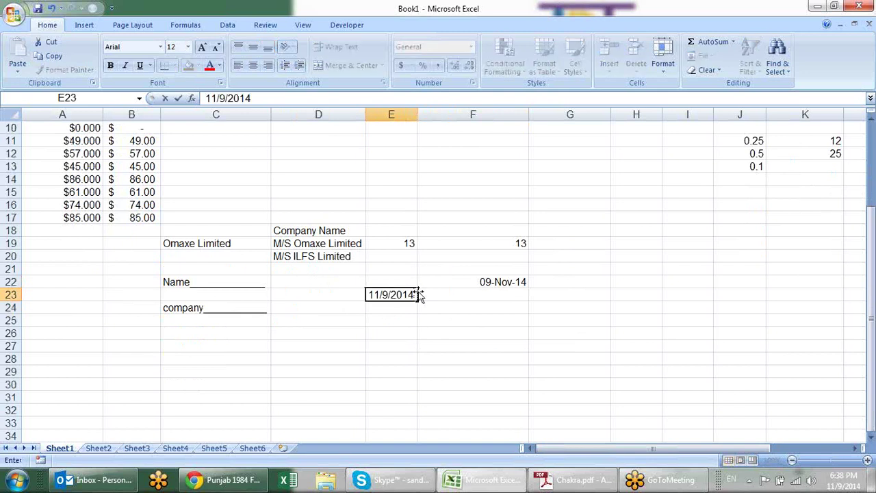
pyautogui.press('Escape')
pyautogui.hotkey('ctrl', 'shift', ';')
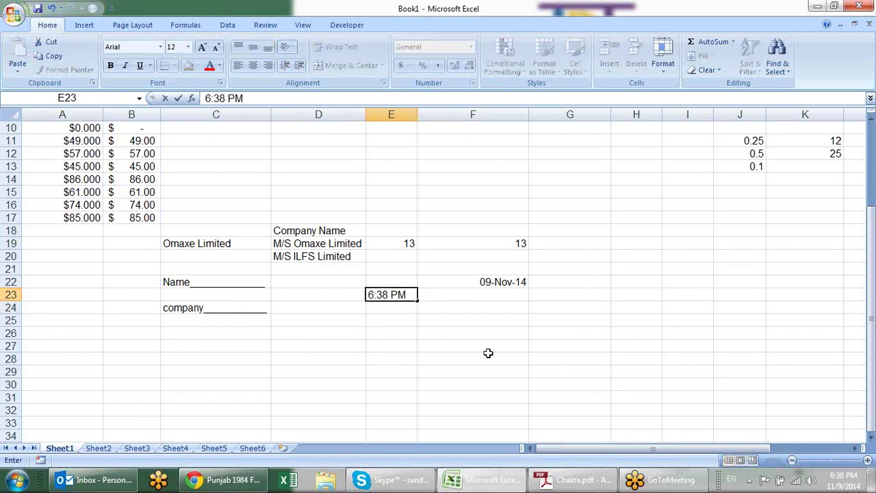
pyautogui.click(488, 353)
pyautogui.click(395, 295)
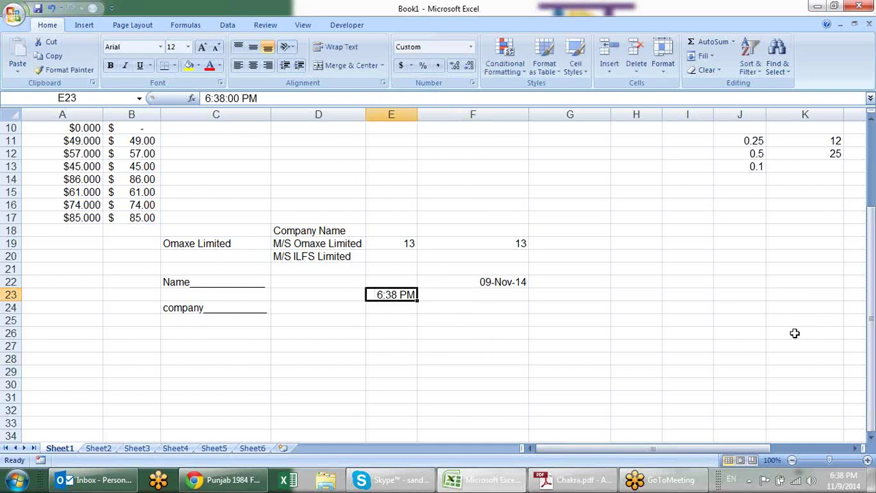
# Replace E23's h:mm AM/PM format with custom code h so it shows 18.
pyautogui.hotkey('ctrl', '1')
pyautogui.moveTo(295, 77)
pyautogui.mouseDown()
pyautogui.moveTo(349, 95)
pyautogui.moveTo(739, 64)
pyautogui.mouseUp()
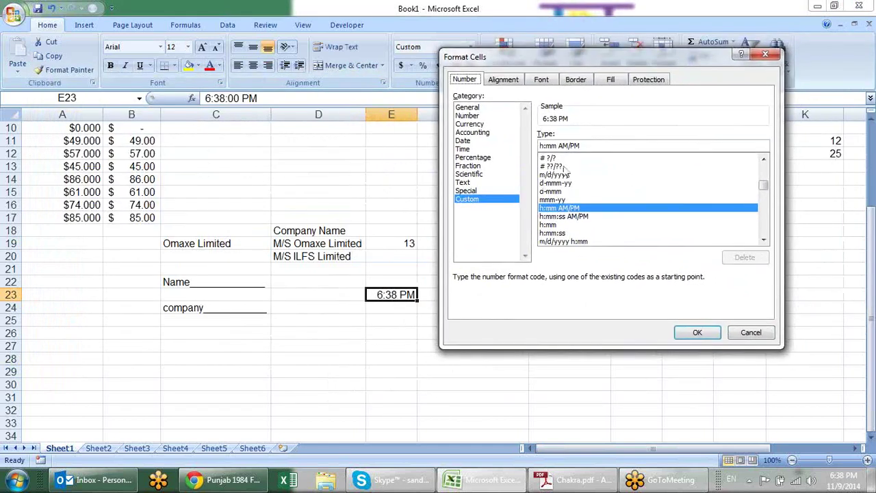
pyautogui.moveTo(595, 144); pyautogui.dragTo(394, 155)
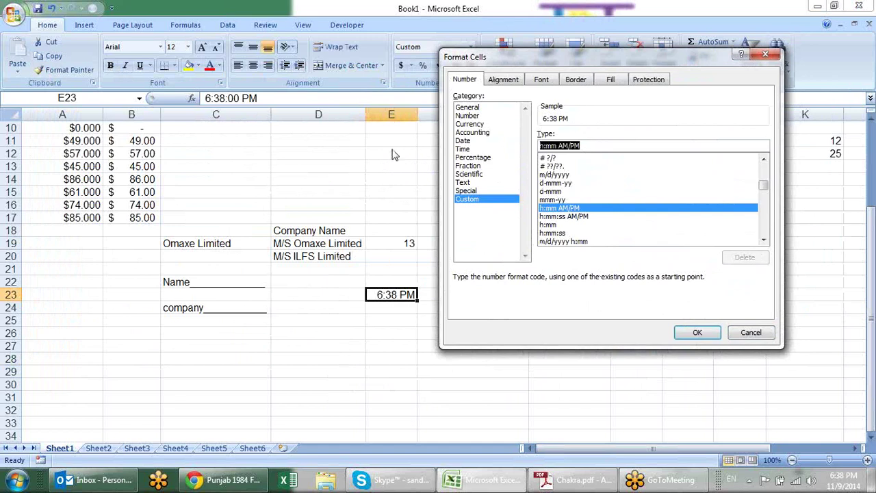
pyautogui.write('h')
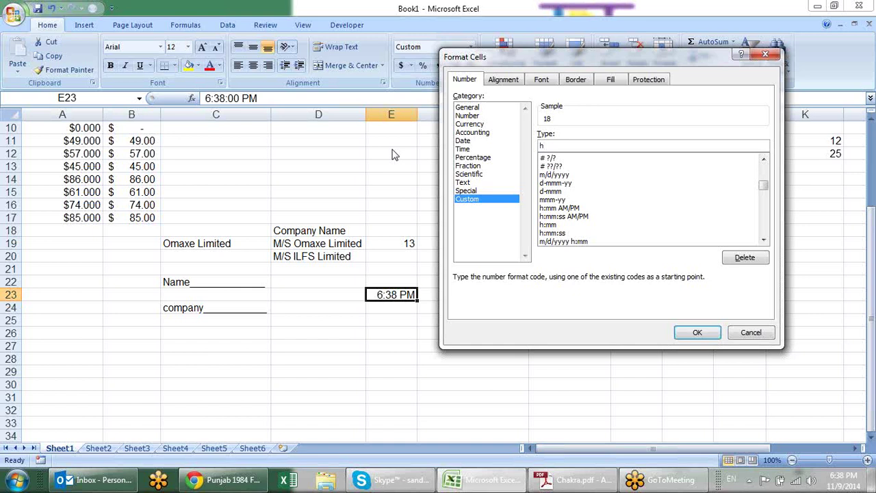
pyautogui.press('Return')
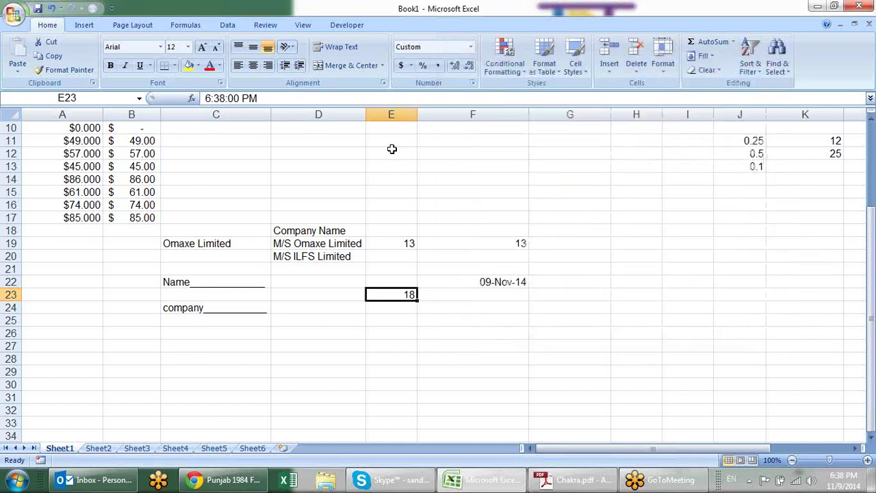
# Change the code to [m] so E23 shows 1118 elapsed minutes.
pyautogui.hotkey('ctrl', '1')
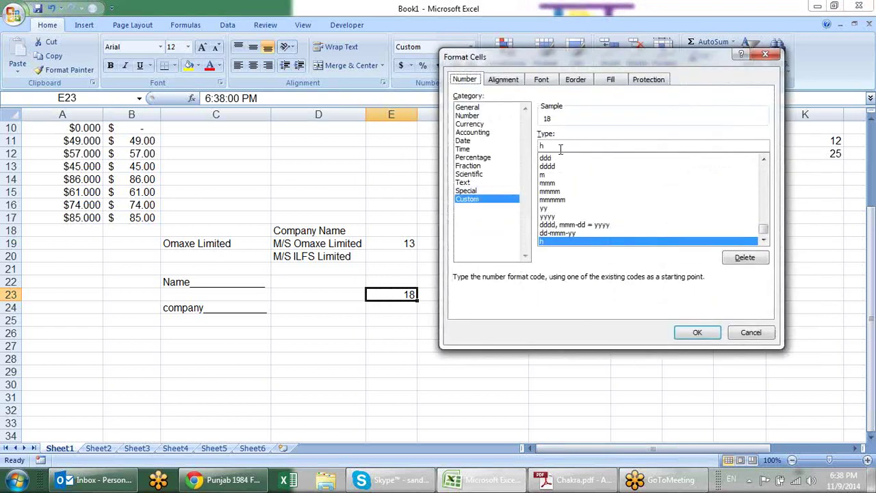
pyautogui.write(':')
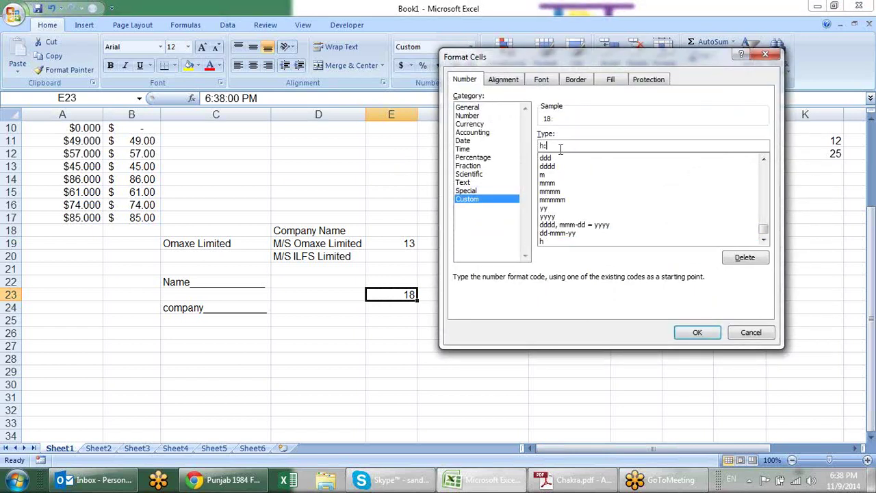
pyautogui.write('m')
pyautogui.press('BackSpace')
pyautogui.press('BackSpace')
pyautogui.press('BackSpace')
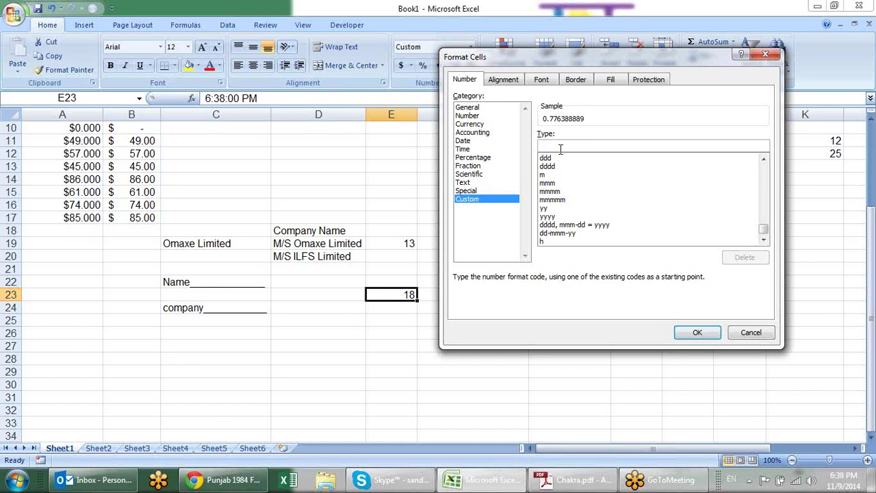
pyautogui.write('[m]')
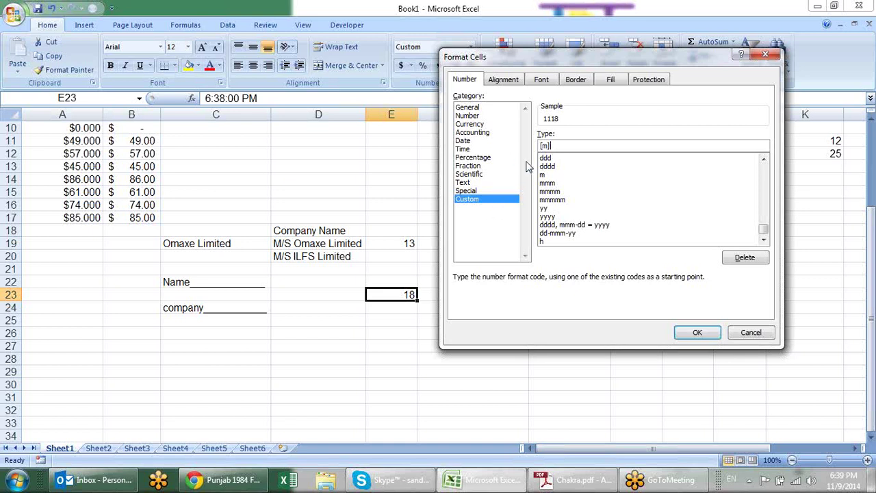
pyautogui.click(551, 146)
pyautogui.click(699, 332)
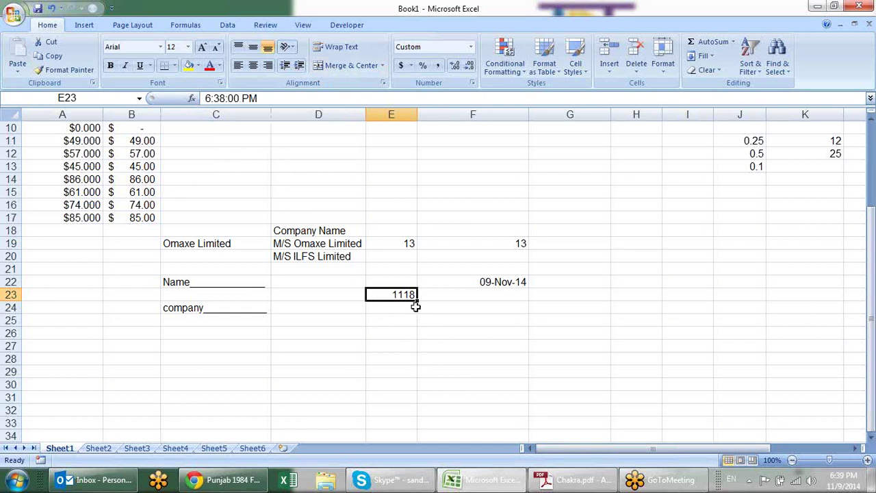
# Format E23 with code s, then [s] to show 67080 elapsed seconds.
pyautogui.hotkey('ctrl', '1')
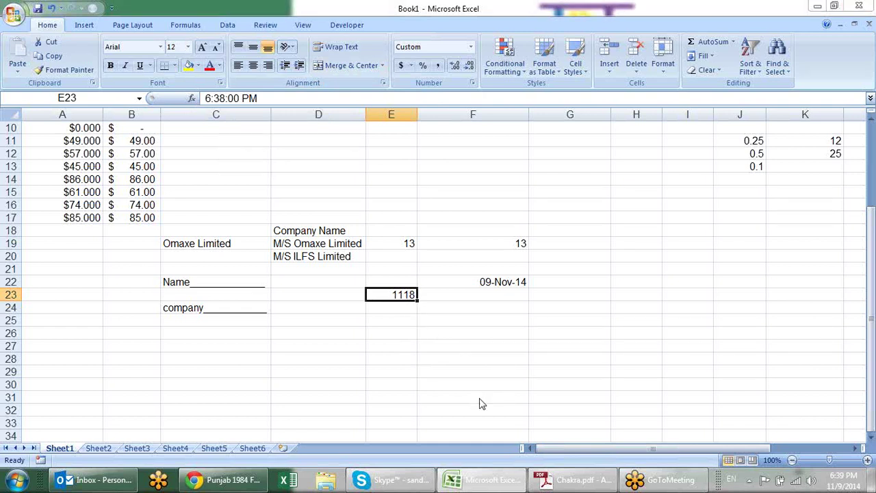
pyautogui.moveTo(564, 145); pyautogui.dragTo(519, 146)
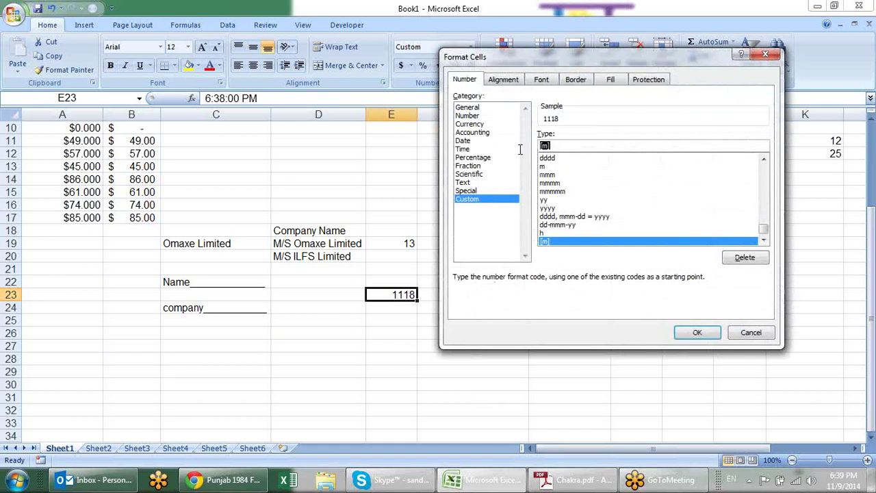
pyautogui.write('s')
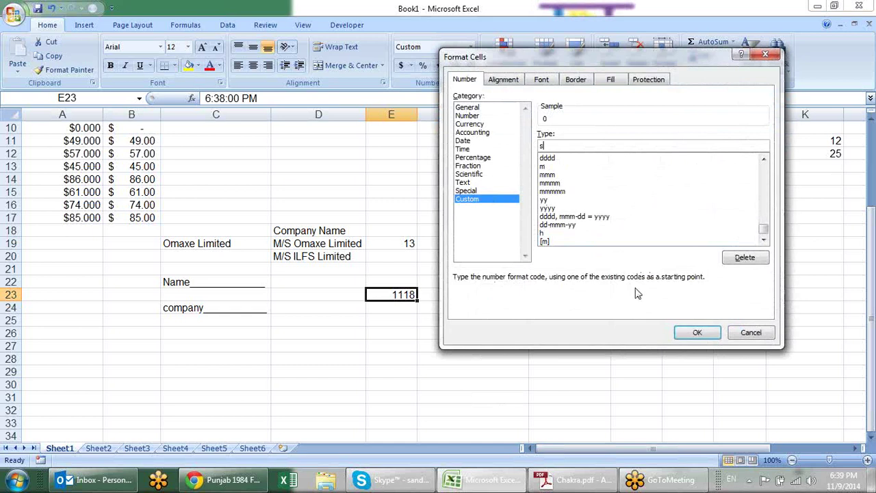
pyautogui.click(691, 338)
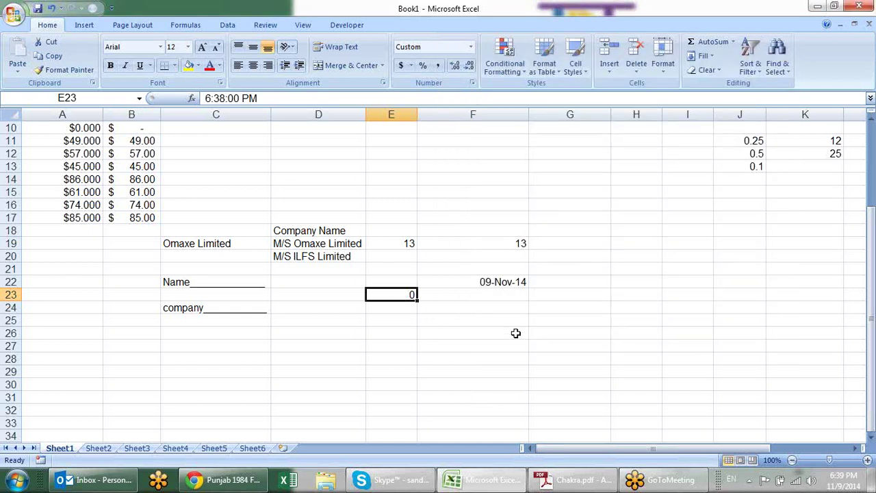
pyautogui.hotkey('ctrl', '1')
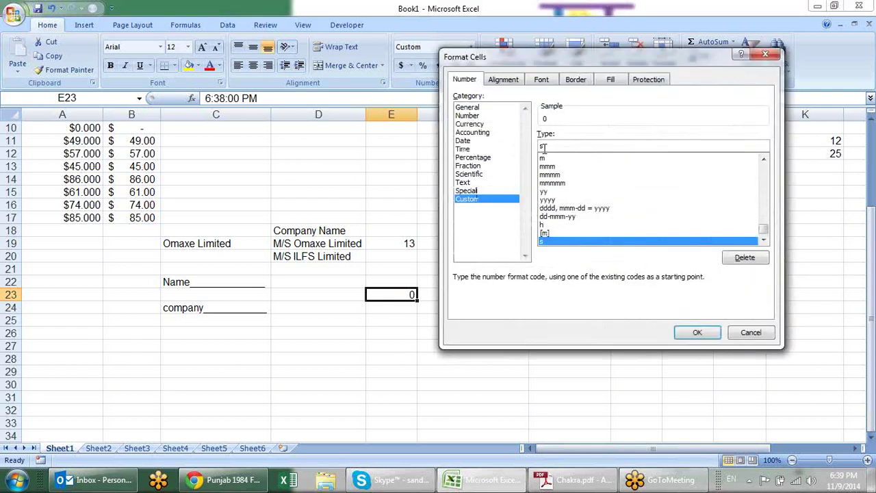
pyautogui.write('[s]')
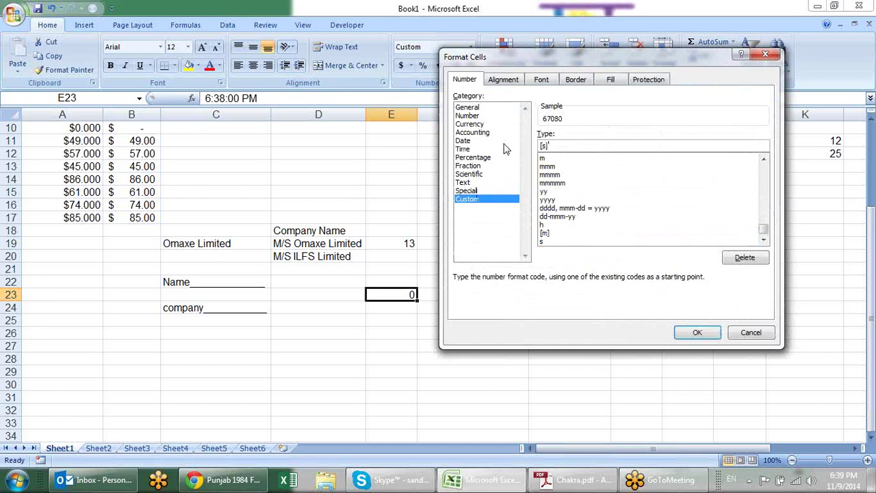
pyautogui.press('Return')
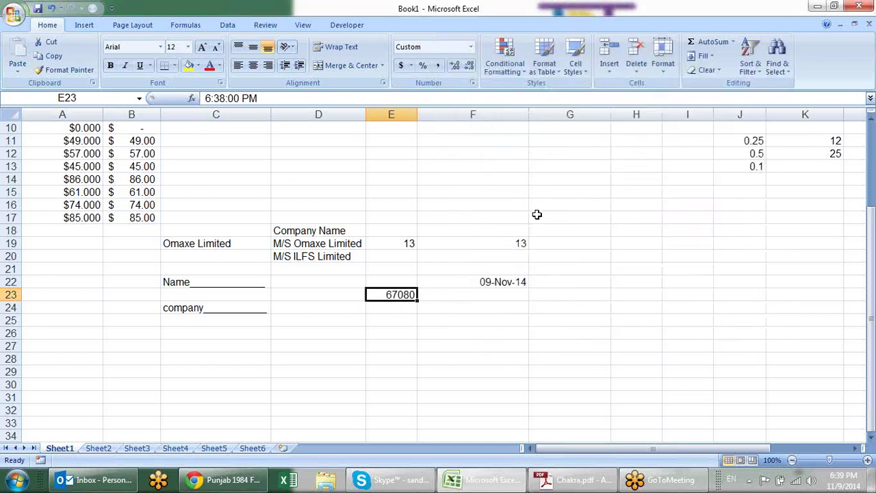
# Apply h:m:ss so E23 shows 18:38:00, then add an am/pm suffix.
pyautogui.hotkey('ctrl', '1')
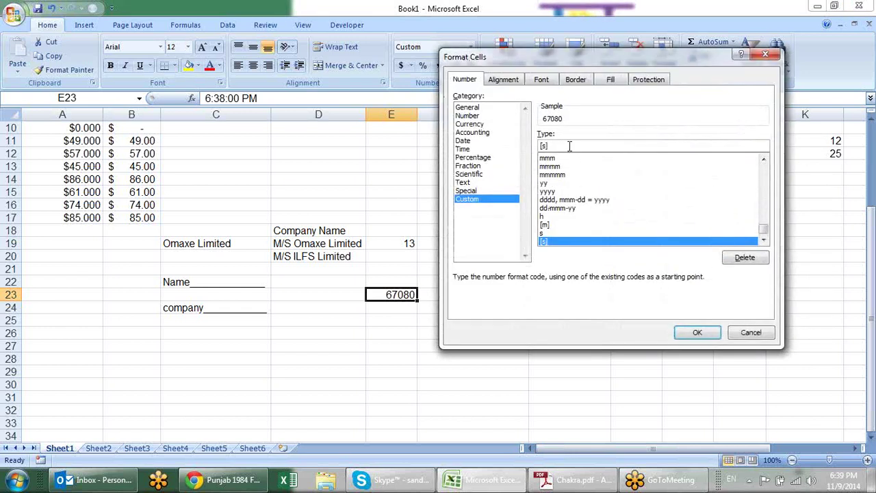
pyautogui.moveTo(551, 146); pyautogui.dragTo(538, 146)
pyautogui.write('H:')
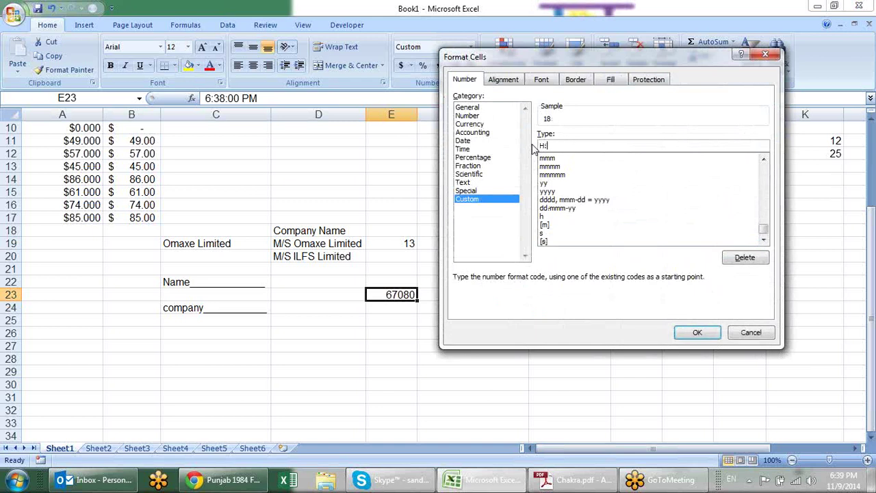
pyautogui.write('m:s')
pyautogui.write('S')
pyautogui.press('Return')
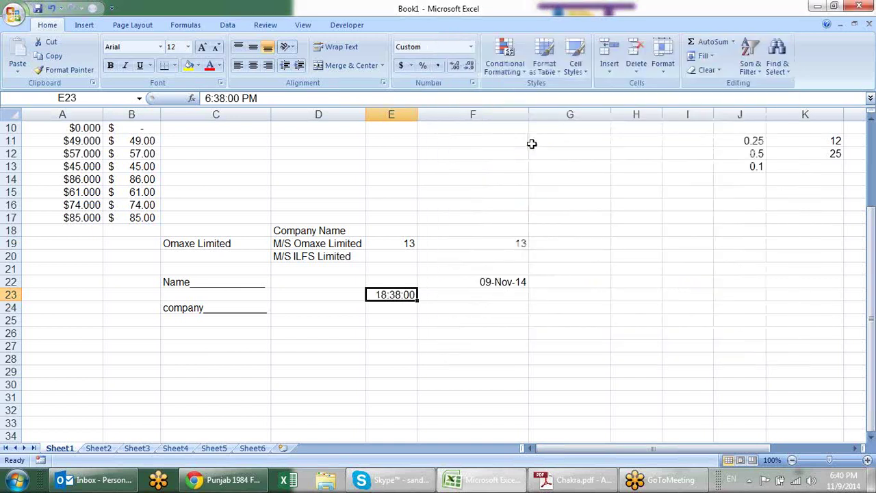
pyautogui.hotkey('ctrl', '1')
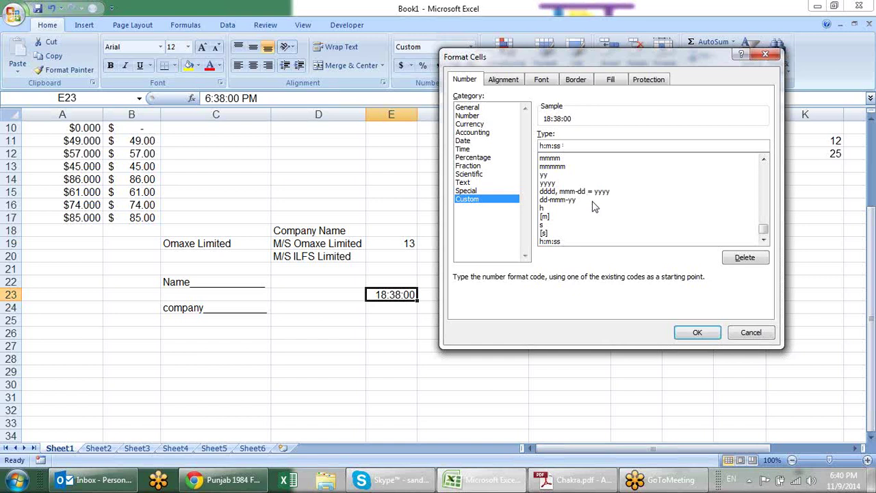
pyautogui.write('am')
pyautogui.write('/pm')
# Apply the AM/PM code, then change it to A/p so E23 shows 6:38:00 p.
pyautogui.press('Return')
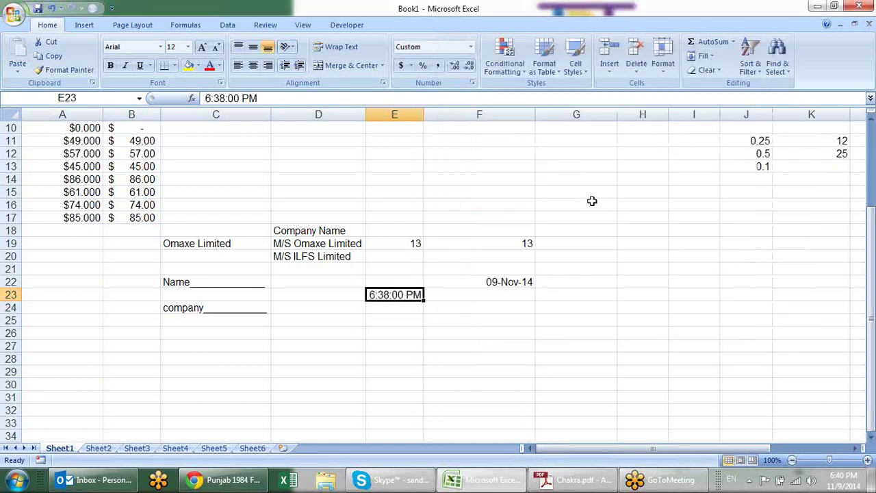
pyautogui.hotkey('ctrl', '1')
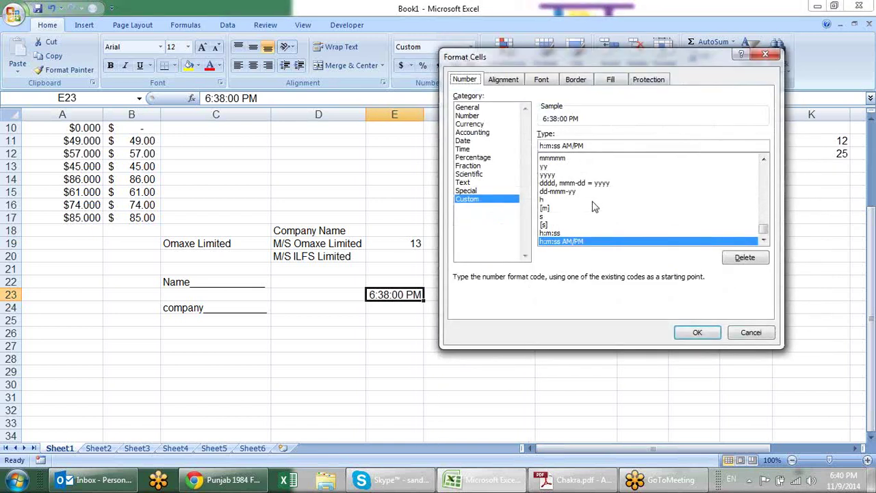
pyautogui.click(607, 143)
pyautogui.press('BackSpace')
pyautogui.press('BackSpace')
pyautogui.press('BackSpace')
pyautogui.press('BackSpace')
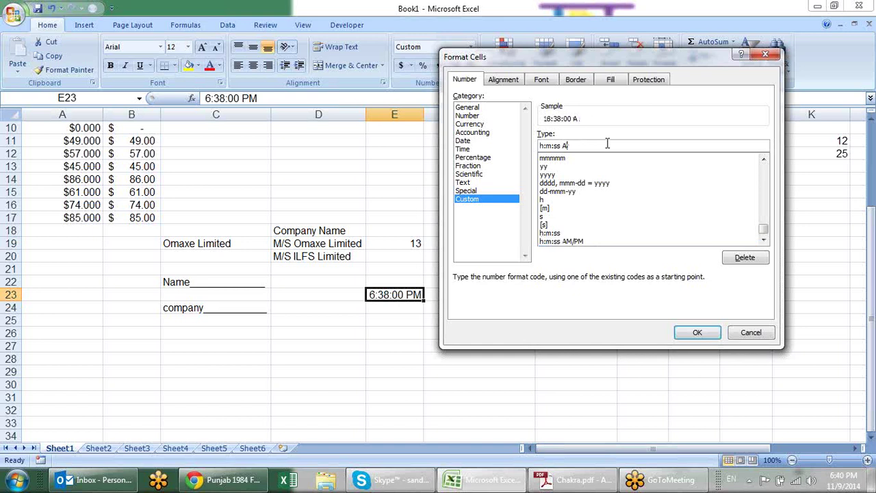
pyautogui.write('/p')
pyautogui.press('Return')
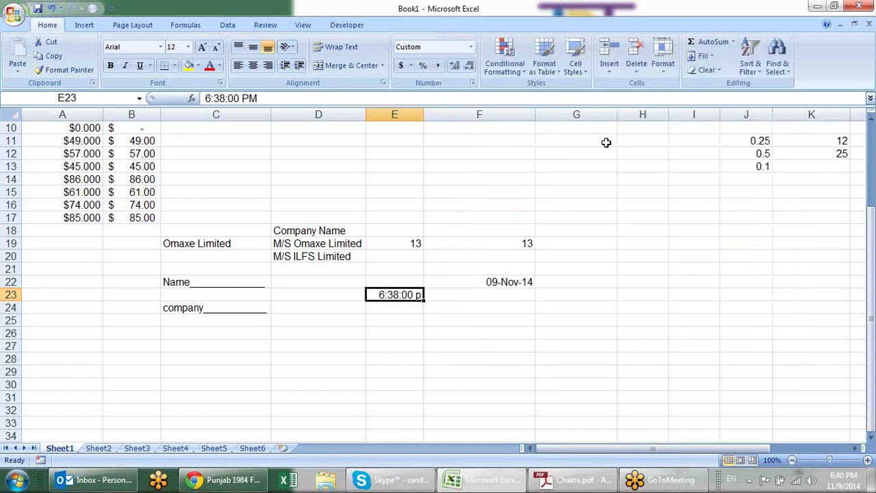
# Replace the A/p suffix with an [h] prefix so E23 shows 18:38:00.
pyautogui.hotkey('ctrl', '1')
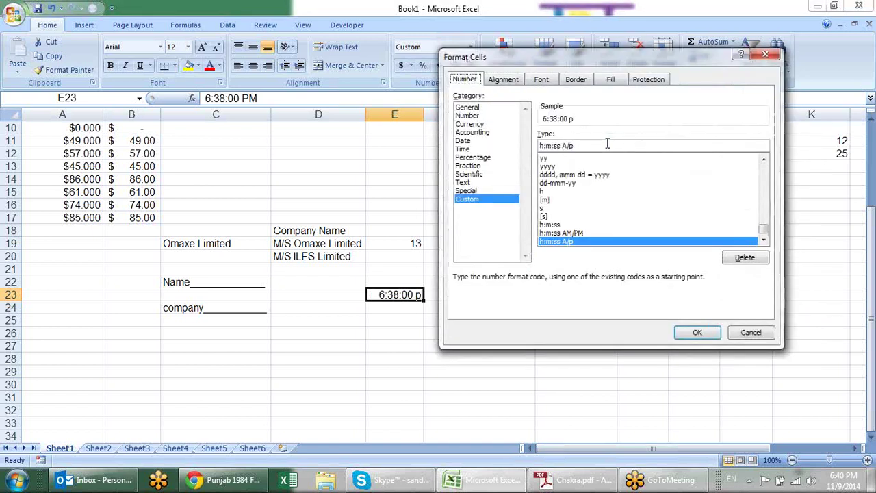
pyautogui.click(607, 143)
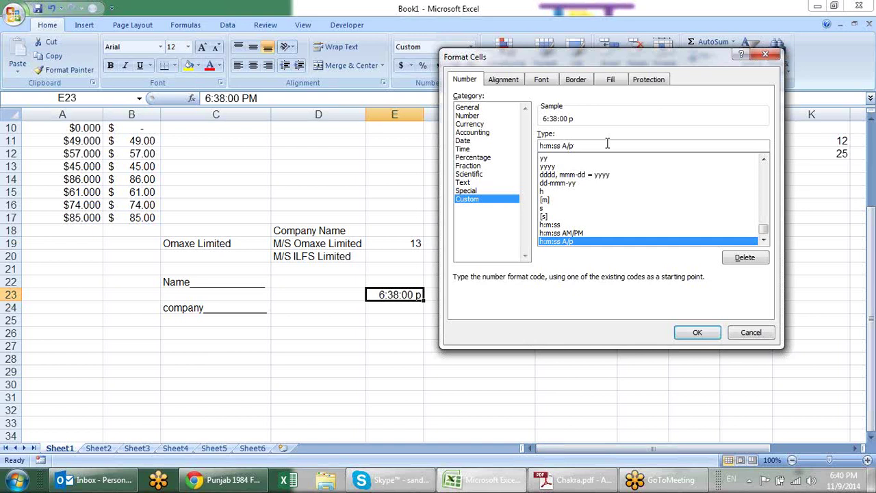
pyautogui.click(557, 146)
pyautogui.press('BackSpace')
pyautogui.write(';')
pyautogui.press('Delete')
pyautogui.press('Delete')
pyautogui.press('Delete')
pyautogui.press('BackSpace')
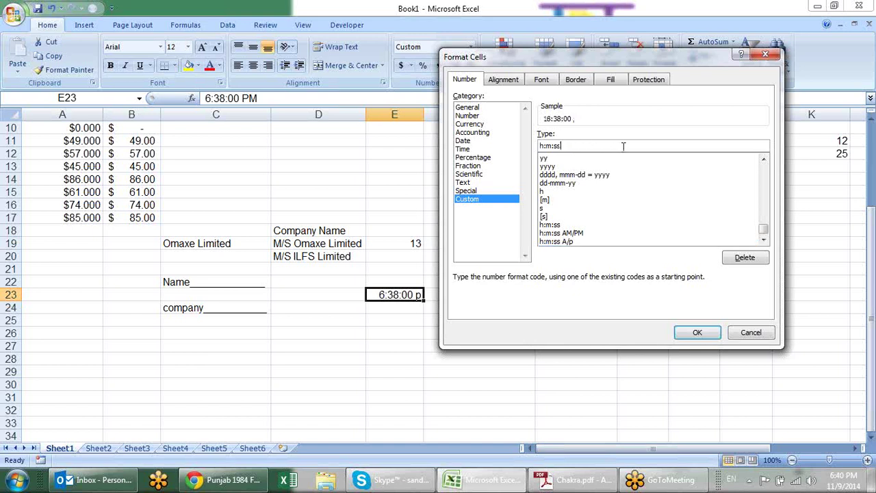
pyautogui.click(542, 146)
pyautogui.write('[h')
pyautogui.write(']')
pyautogui.click(695, 332)
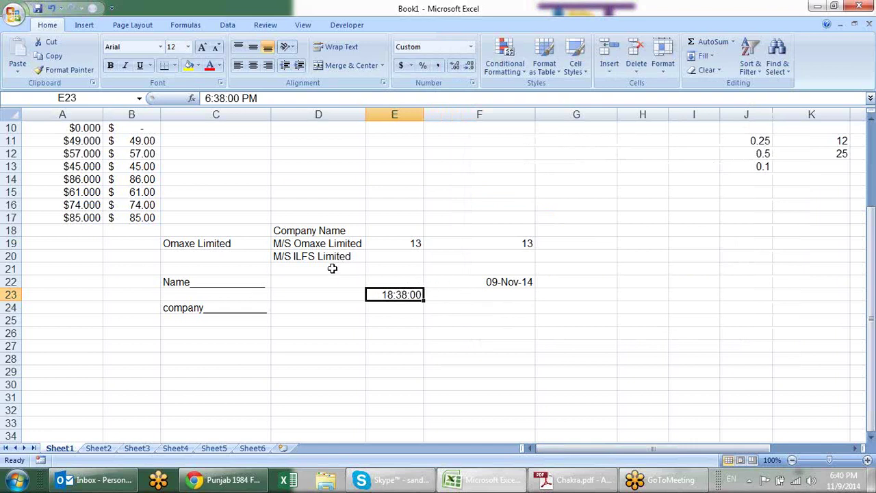
# Edit E23's time to 35:38:00 by changing the hour to 35 and removing PM.
pyautogui.doubleClick(397, 294)
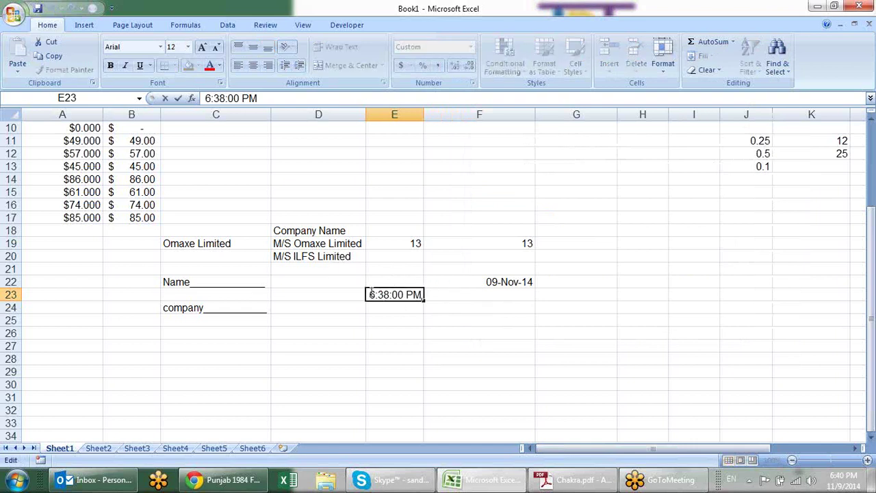
pyautogui.moveTo(375, 294); pyautogui.dragTo(363, 294)
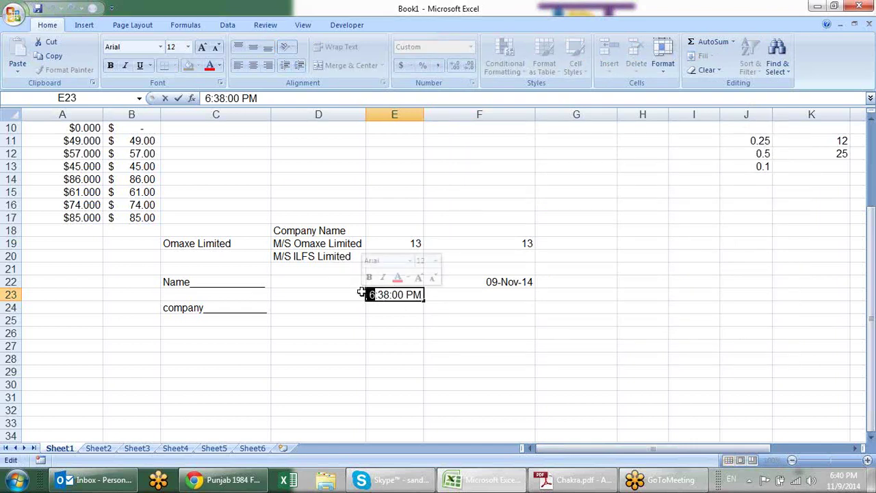
pyautogui.write('35')
pyautogui.moveTo(406, 295); pyautogui.dragTo(425, 296)
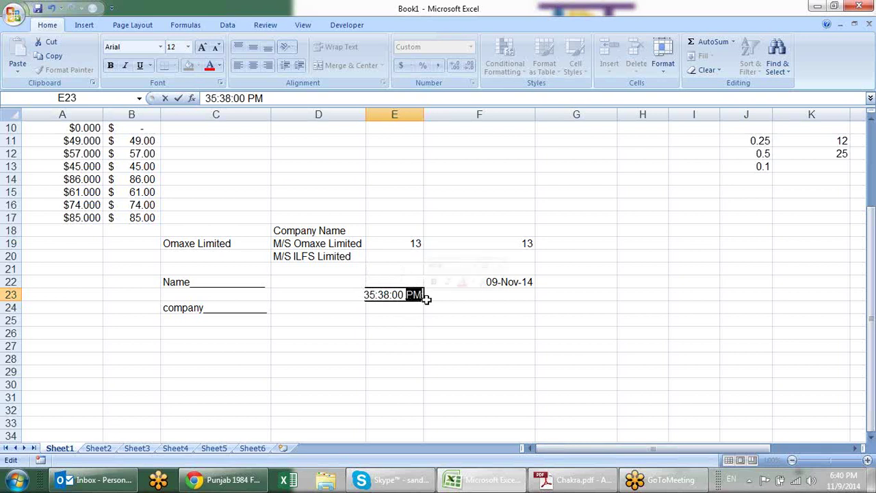
pyautogui.press('BackSpace')
pyautogui.press('Return')
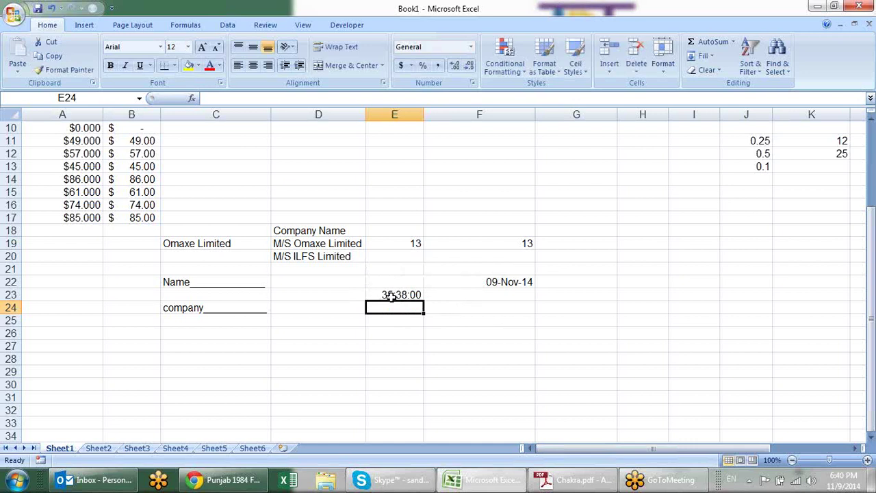
# Confirm the [h]:mm:ss format so E23 displays 35:38:00.
pyautogui.click(393, 295)
pyautogui.hotkey('ctrl', '1')
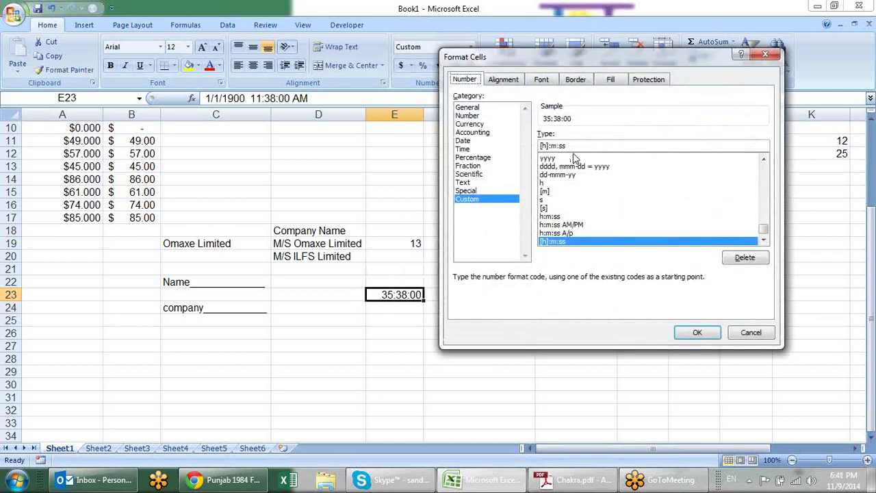
pyautogui.click(566, 146)
pyautogui.click(696, 333)
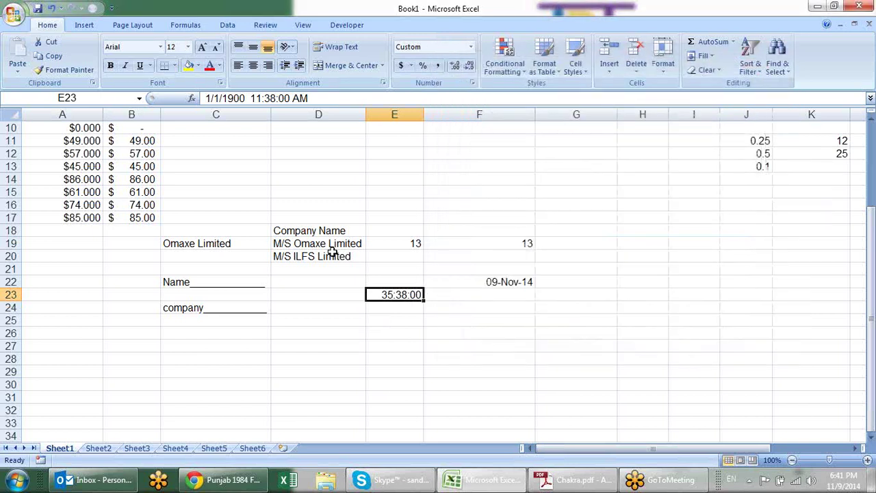
pyautogui.click(410, 309)
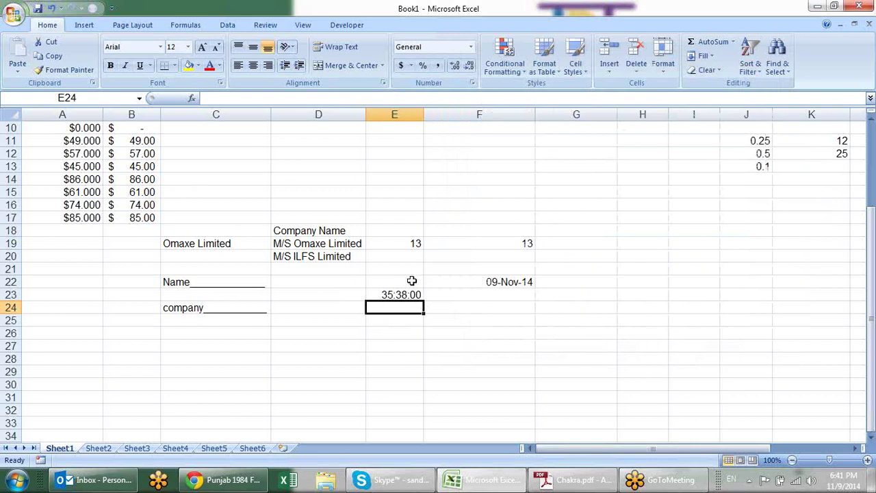
pyautogui.click(412, 294)
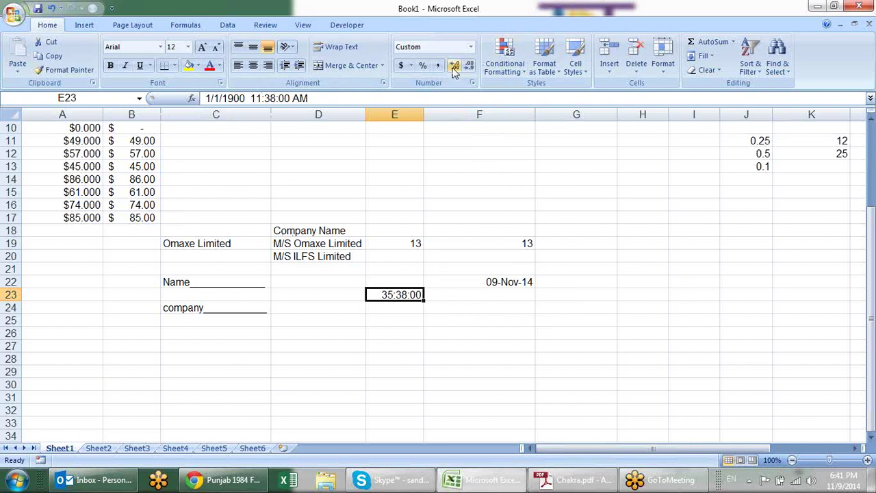
# Open the number format settings for the time cell and close them unchanged.
pyautogui.click(472, 83)
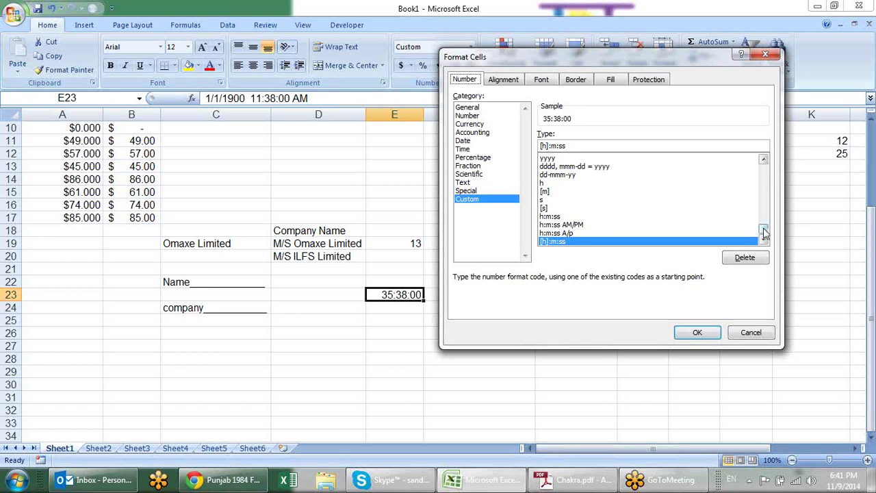
pyautogui.click(750, 332)
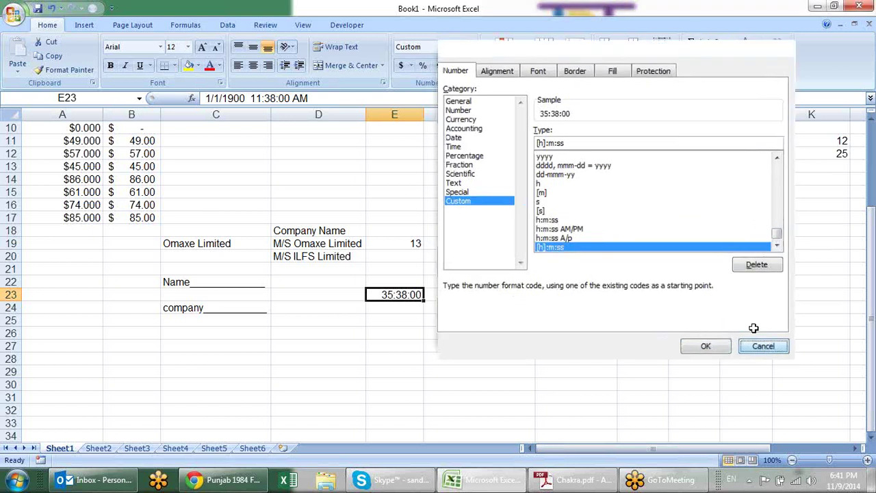
pyautogui.scroll(3, 572, 215)
pyautogui.scroll(-1, 568, 202)
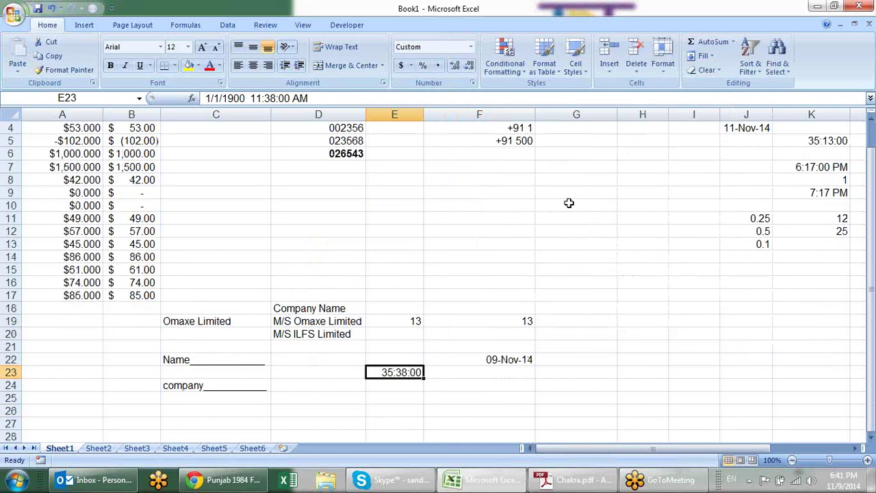
# Copy B11:B17 and paste only the values into F8.
pyautogui.click(69, 155)
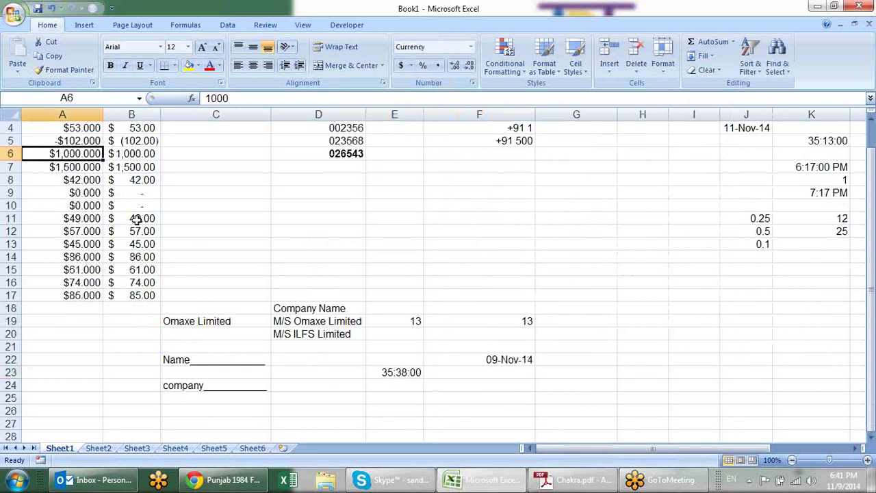
pyautogui.moveTo(154, 220); pyautogui.dragTo(140, 296)
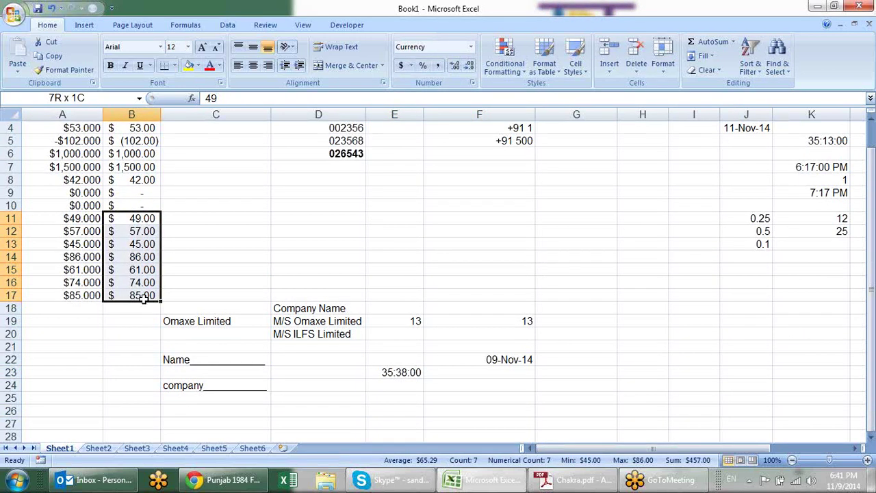
pyautogui.hotkey('ctrl', 'c')
pyautogui.click(491, 182)
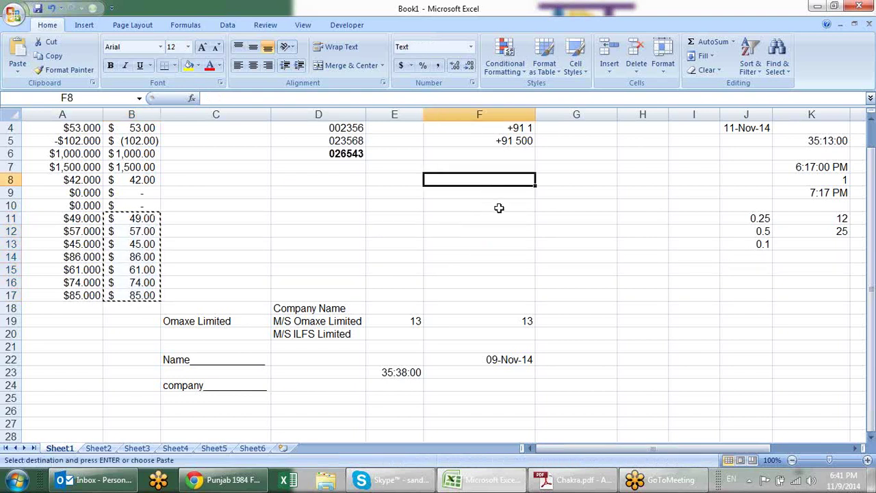
pyautogui.hotkey('ctrl', 'alt', 'v')
pyautogui.press('v')
pyautogui.press('Return')
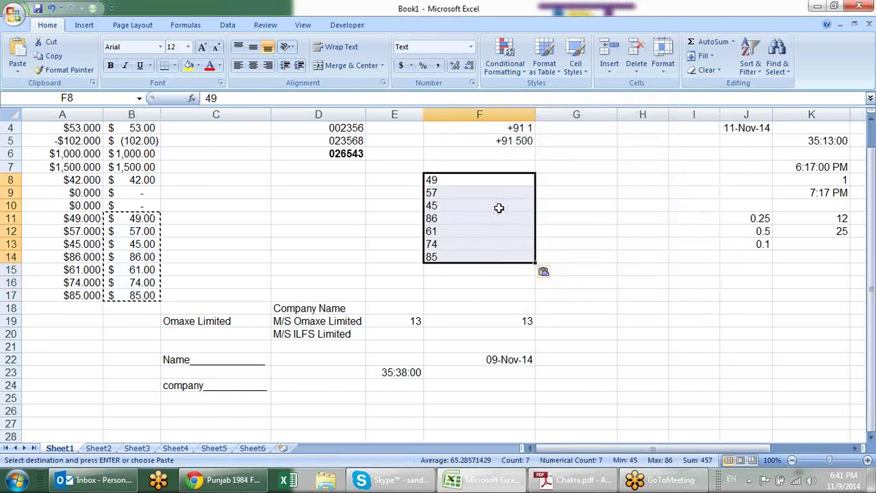
# Narrow column F and select the pasted values in F8:F14.
pyautogui.click(577, 213)
pyautogui.moveTo(535, 114); pyautogui.dragTo(490, 114)
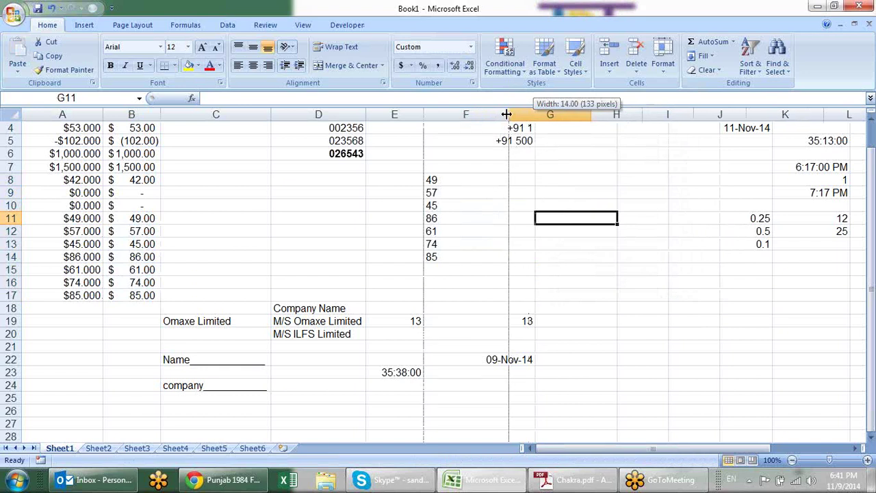
pyautogui.moveTo(448, 182); pyautogui.dragTo(453, 257)
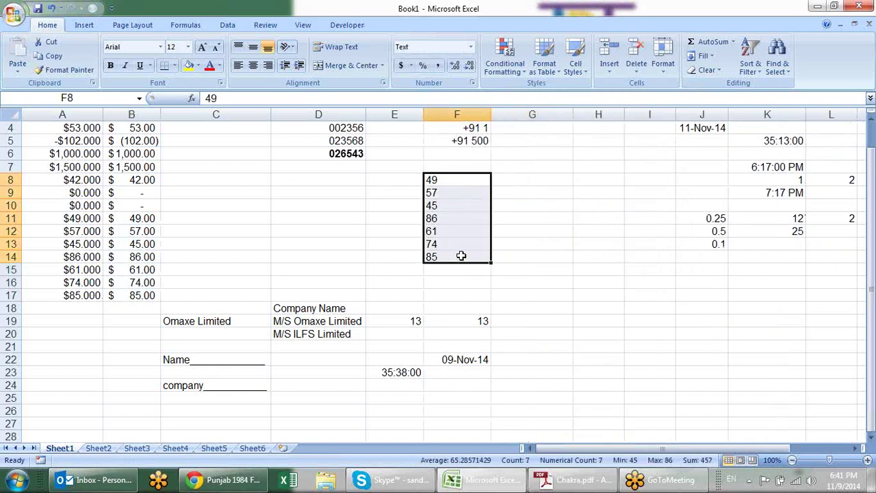
# Replace the @ code with a [Red] custom number format on F8:F14.
pyautogui.hotkey('ctrl', '1')
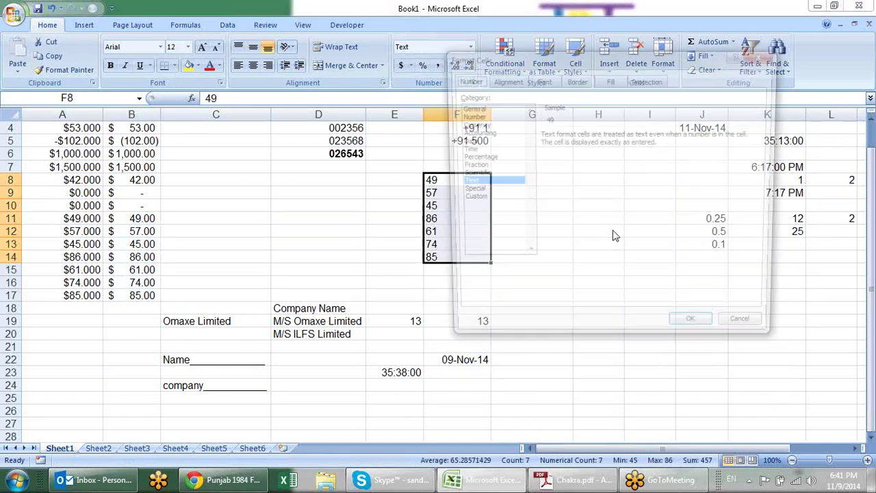
pyautogui.moveTo(545, 60); pyautogui.dragTo(628, 55)
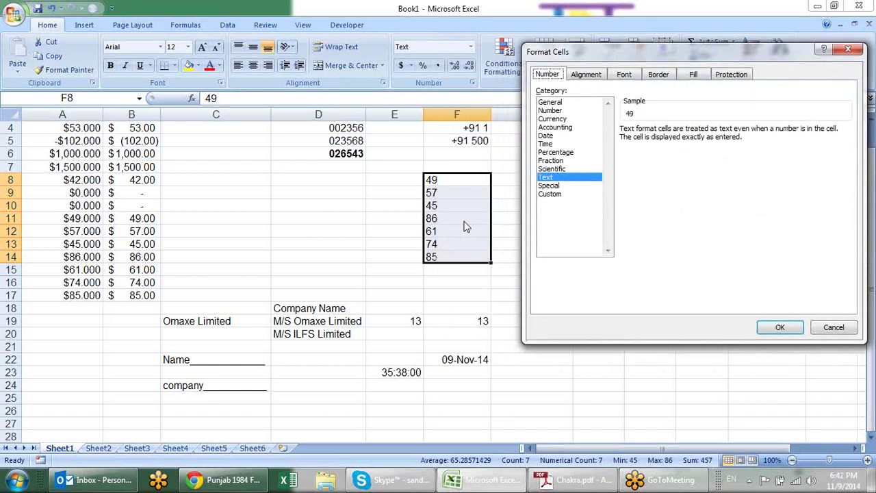
pyautogui.click(580, 194)
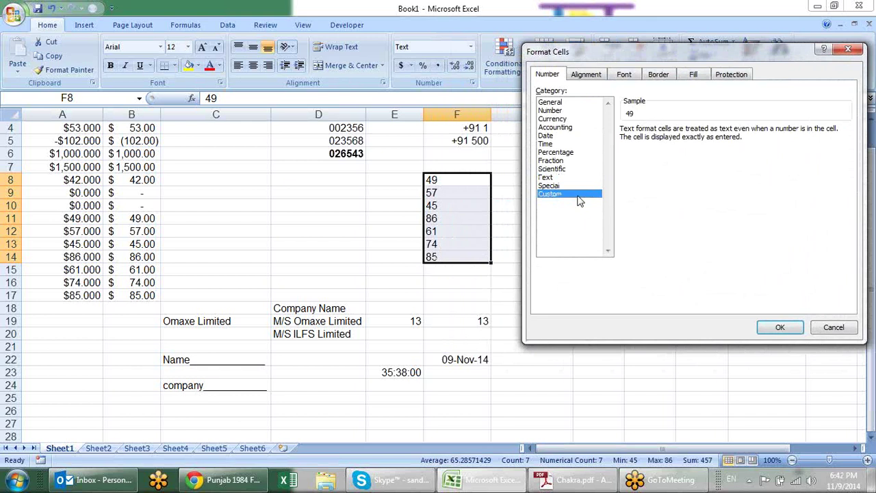
pyautogui.doubleClick(644, 141)
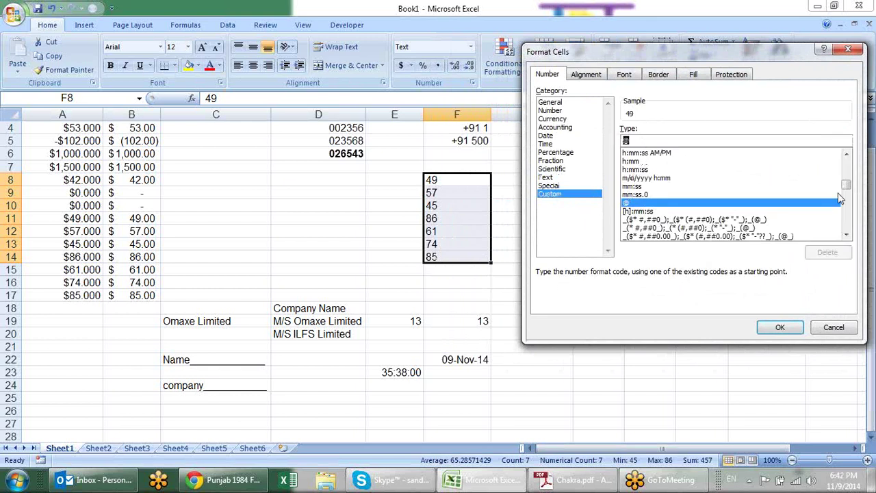
pyautogui.press('BackSpace')
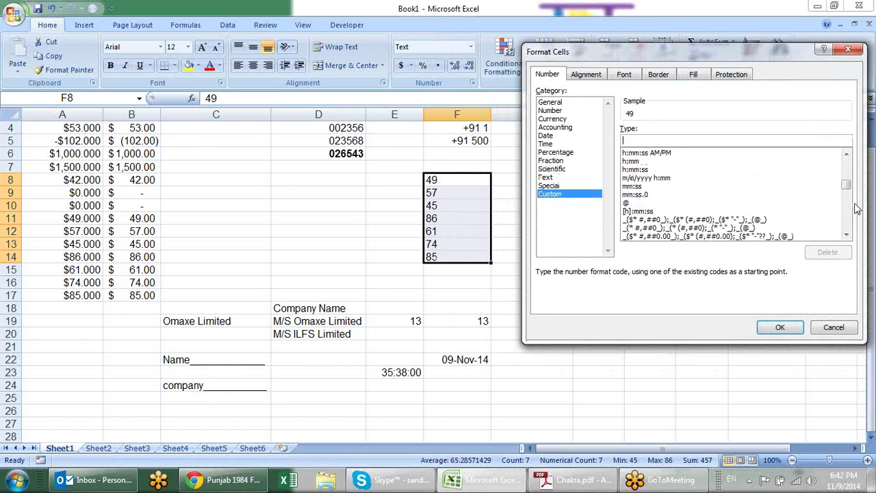
pyautogui.write('[red')
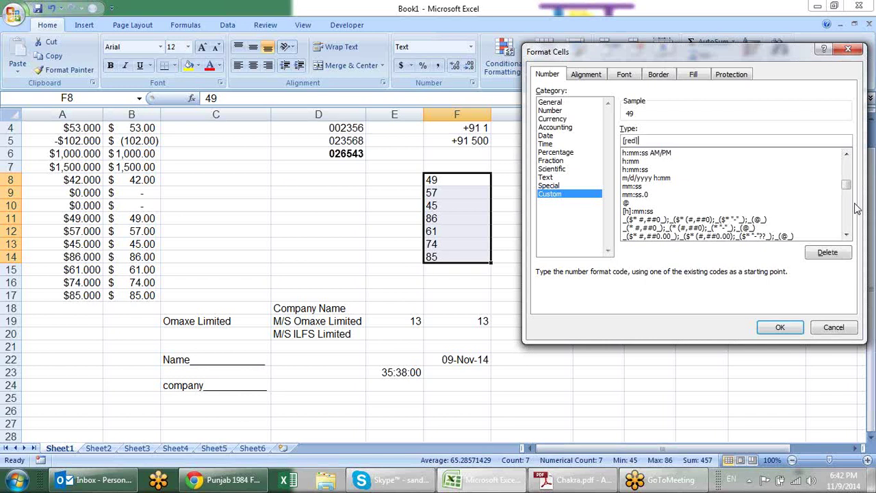
pyautogui.press('Return')
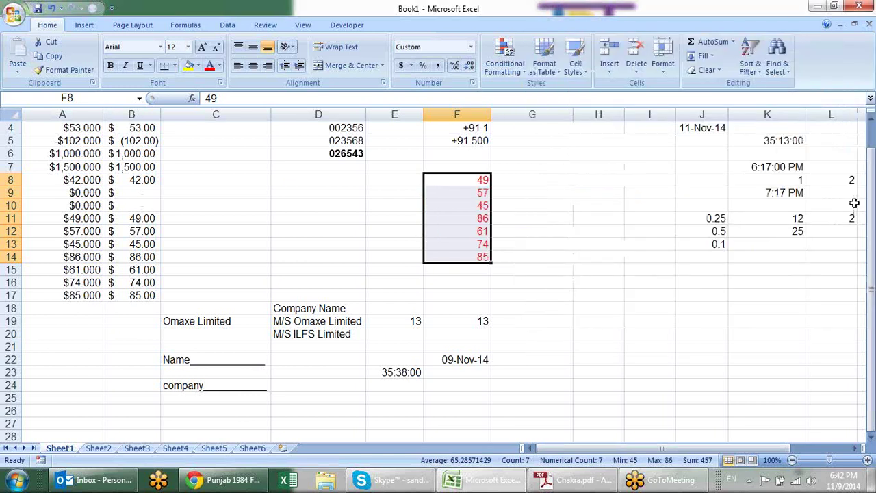
# Change the F8:F14 custom format from [Red] to [Blue].
pyautogui.hotkey('ctrl', '1')
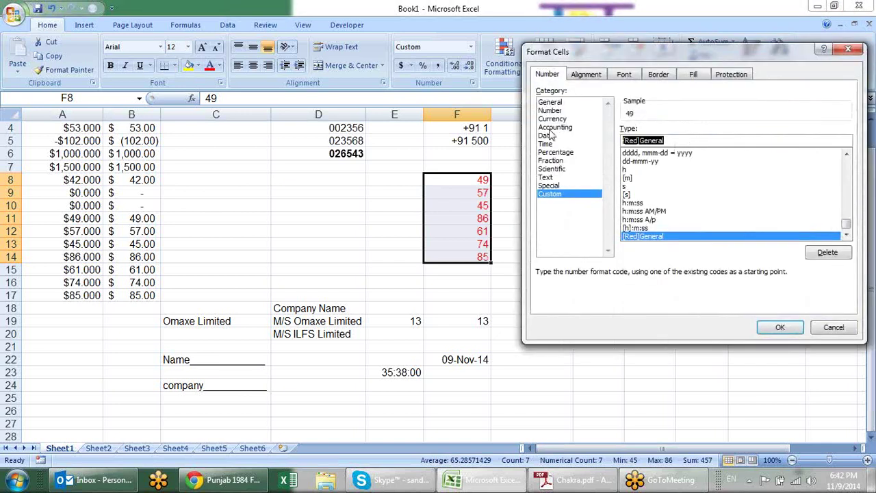
pyautogui.write('[blue')
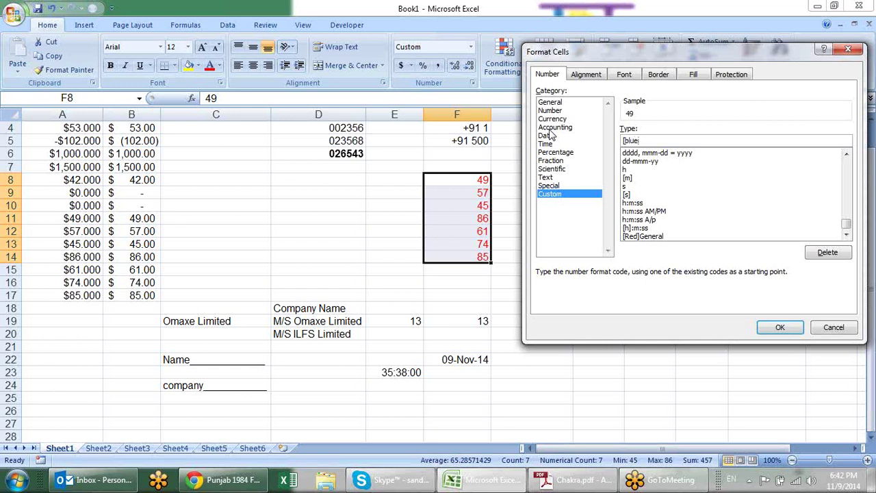
pyautogui.press('Return')
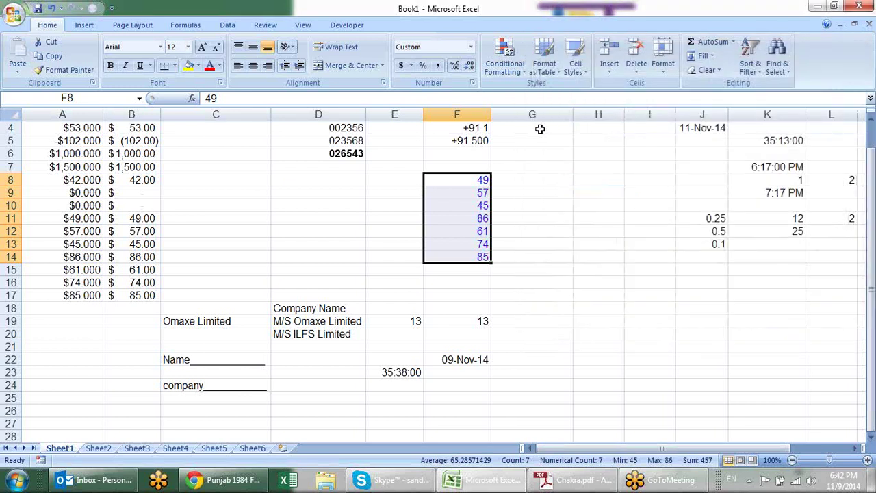
pyautogui.click(220, 66)
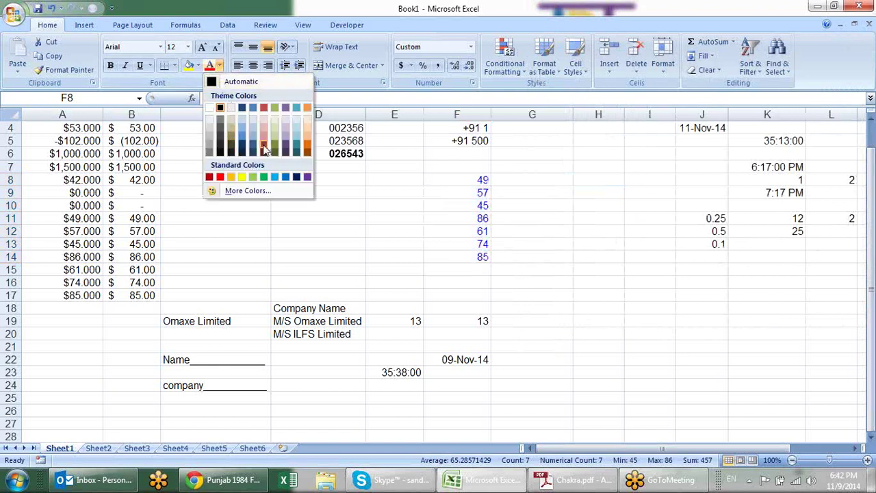
pyautogui.press('Escape')
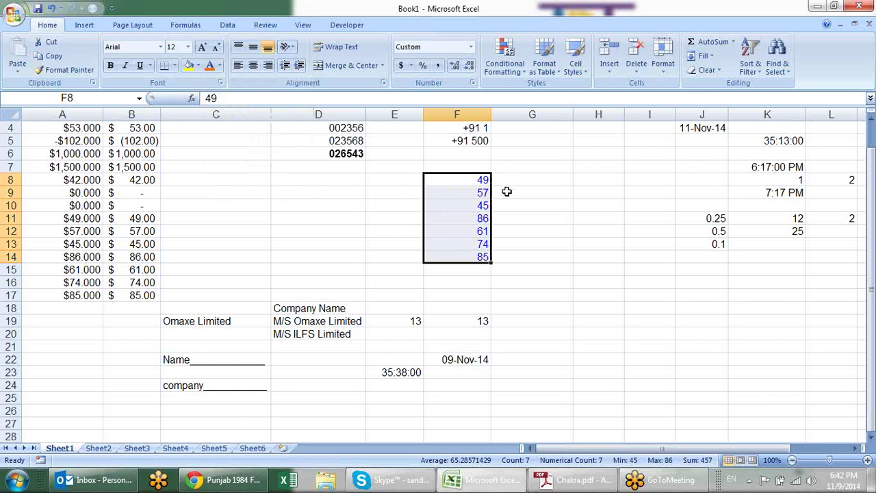
pyautogui.hotkey('ctrl', 'z')
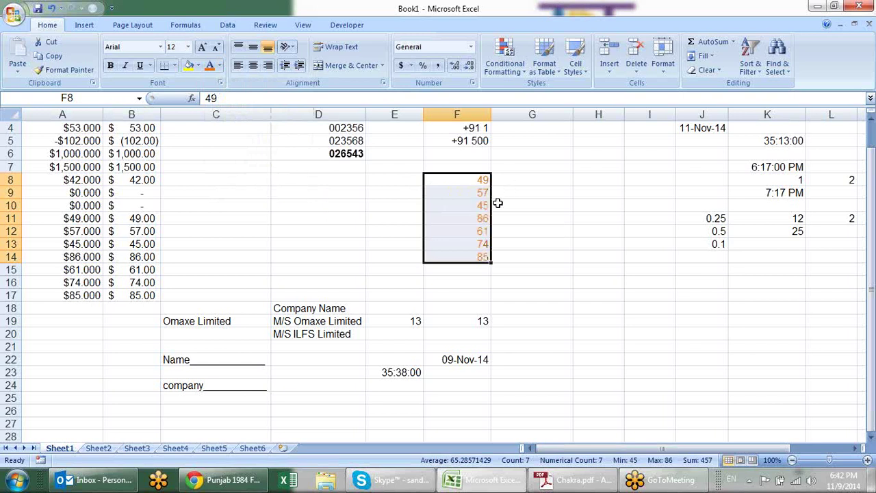
pyautogui.hotkey('ctrl', 'y')
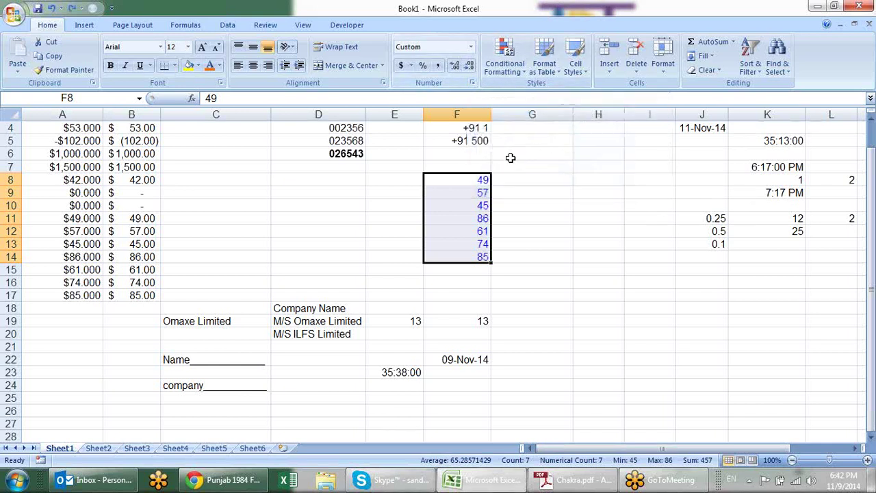
# Open the F8:F14 format settings again and delete General from the custom code.
pyautogui.click(472, 83)
pyautogui.moveTo(642, 66); pyautogui.dragTo(568, 96)
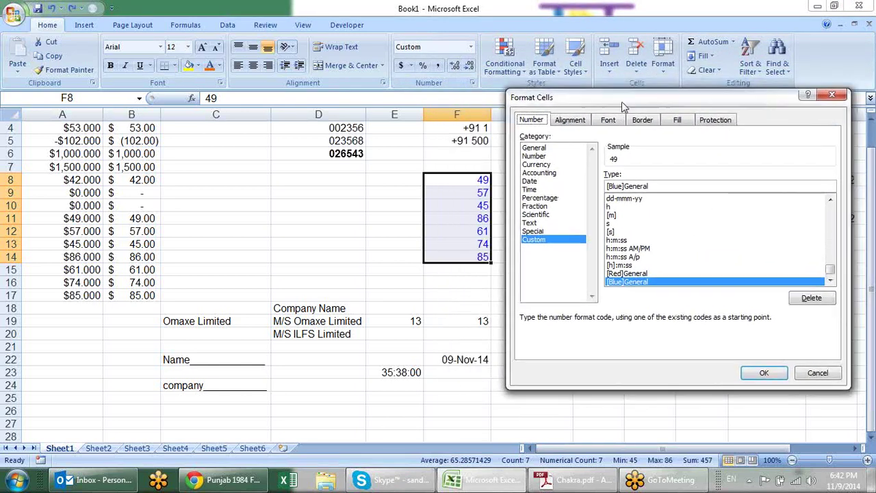
pyautogui.moveTo(567, 96); pyautogui.dragTo(629, 95)
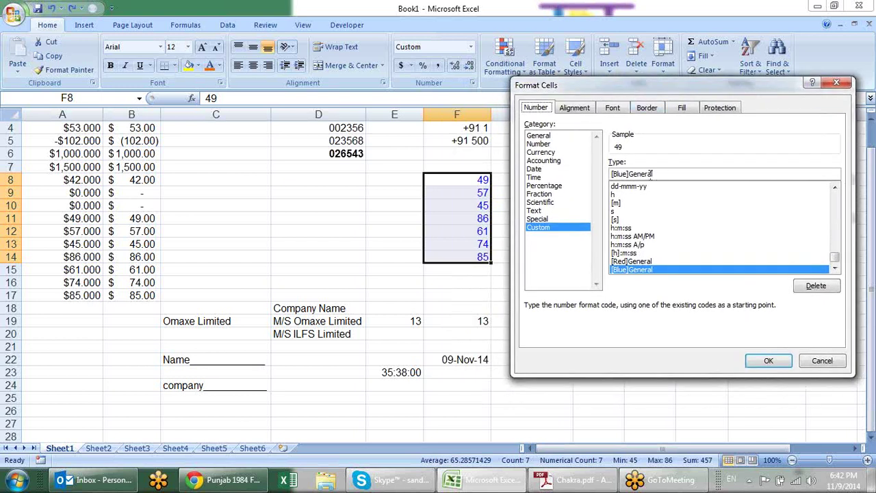
pyautogui.click(634, 174)
pyautogui.moveTo(653, 174); pyautogui.dragTo(629, 174)
pyautogui.press('Delete')
# Replace [Blue] with [>100][Green] as the custom format and apply it.
pyautogui.moveTo(633, 174); pyautogui.dragTo(576, 163)
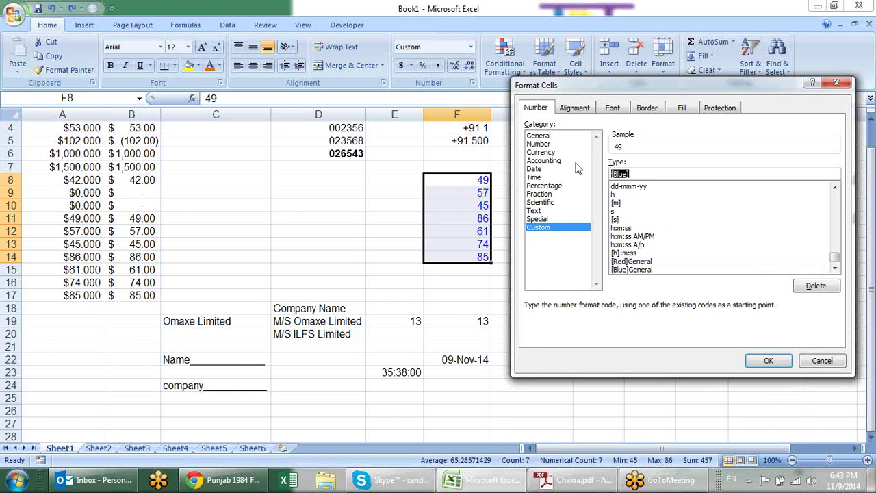
pyautogui.write('[>1')
pyautogui.write('00')
pyautogui.write(']')
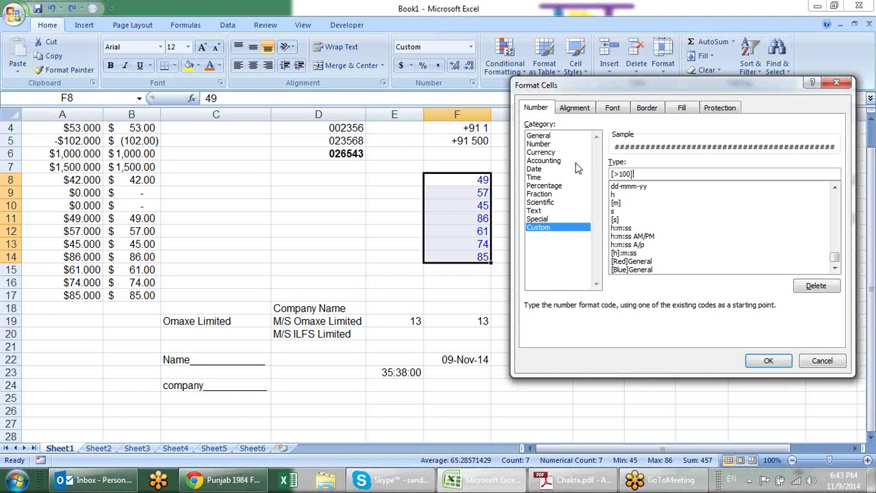
pyautogui.write('[')
pyautogui.press('BackSpace')
pyautogui.write('ree')
pyautogui.write(',')
pyautogui.press('BackSpace')
pyautogui.click(768, 363)
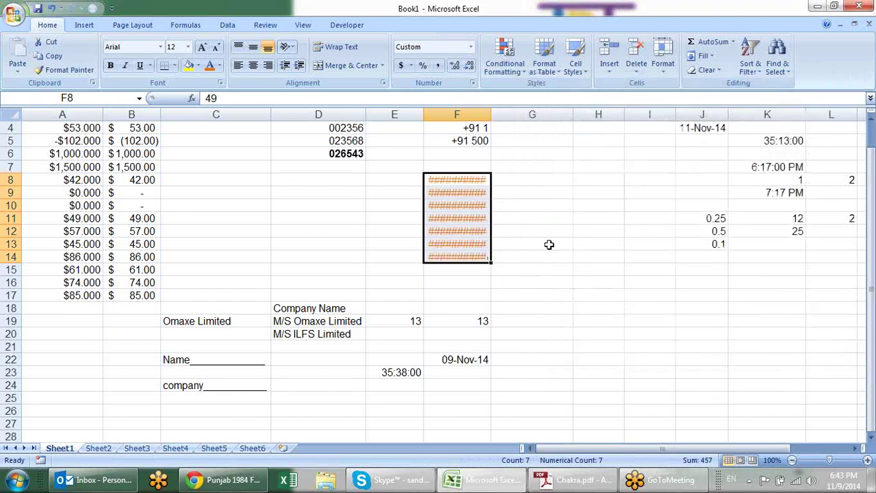
# Enter 112 in F10 to test the rule, then select F8:F14.
pyautogui.click(480, 204)
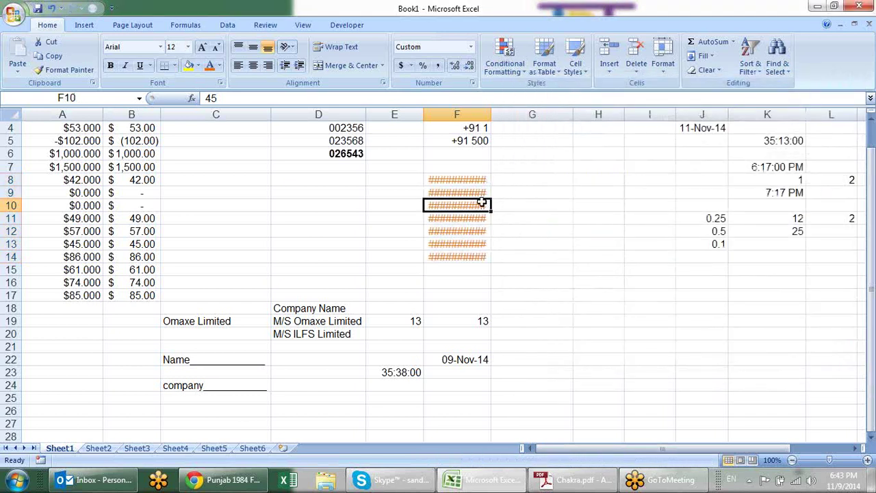
pyautogui.write('112')
pyautogui.press('Return')
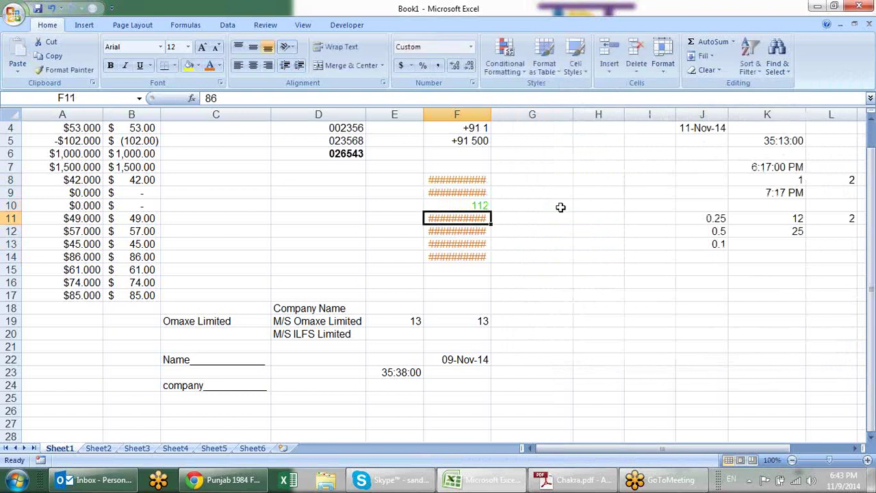
pyautogui.moveTo(484, 179); pyautogui.dragTo(483, 257)
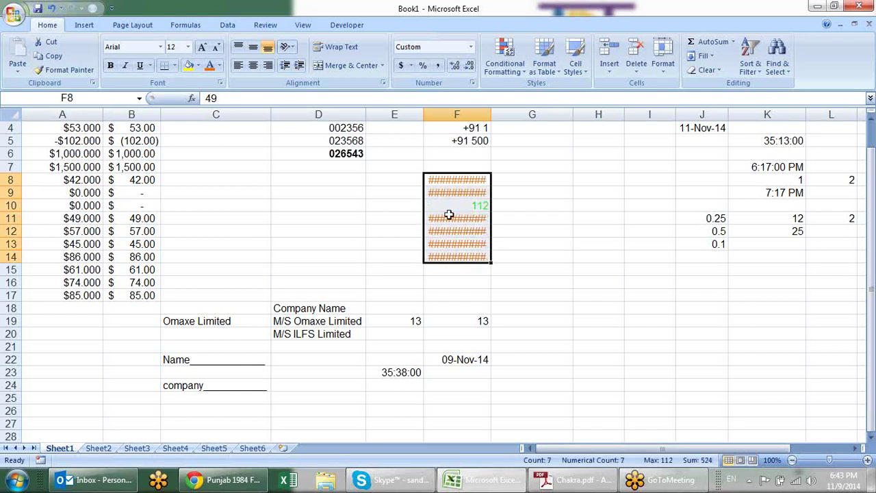
pyautogui.click(219, 66)
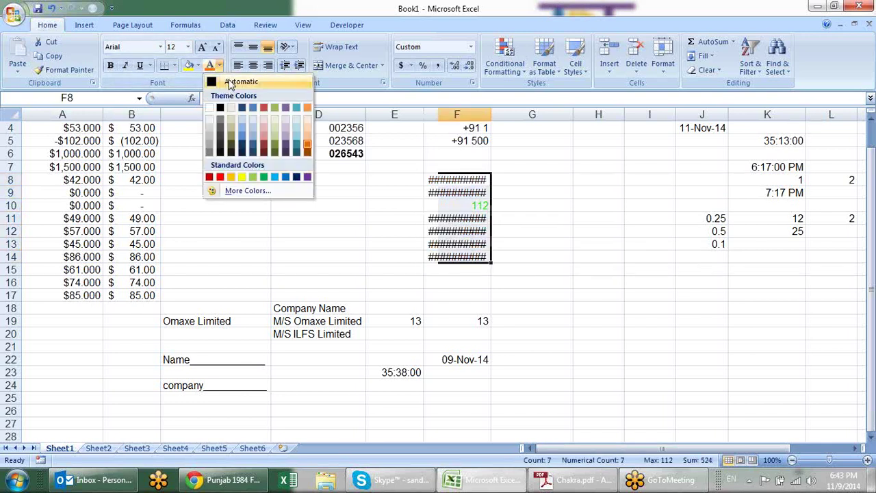
pyautogui.click(554, 175)
# Add a semicolon so F8:F14 use the custom format [Green][>100];General.
pyautogui.click(538, 228)
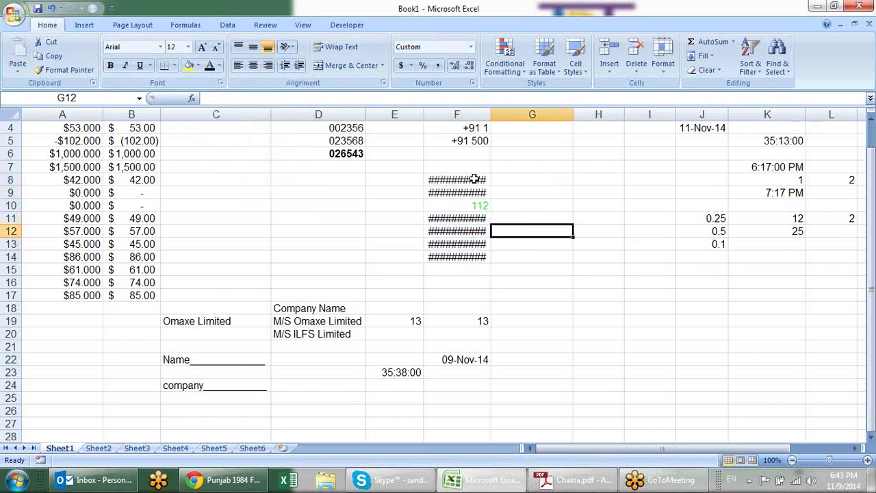
pyautogui.moveTo(475, 179); pyautogui.dragTo(480, 257)
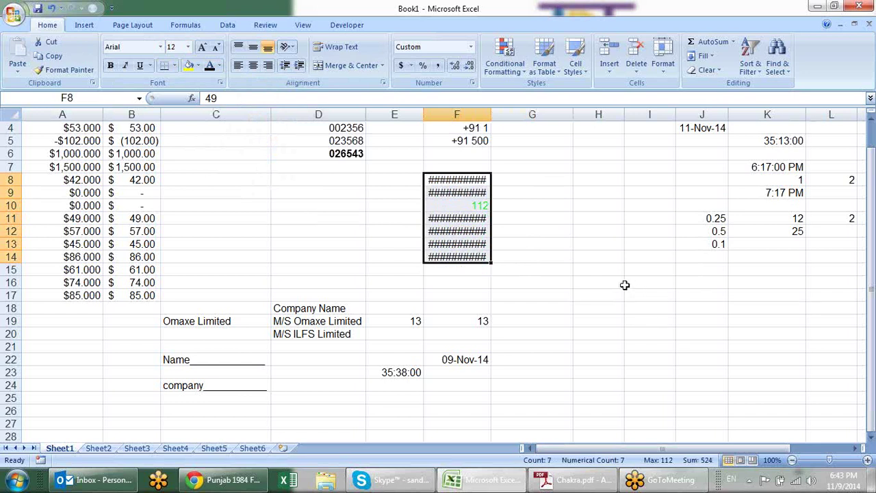
pyautogui.hotkey('ctrl', '1')
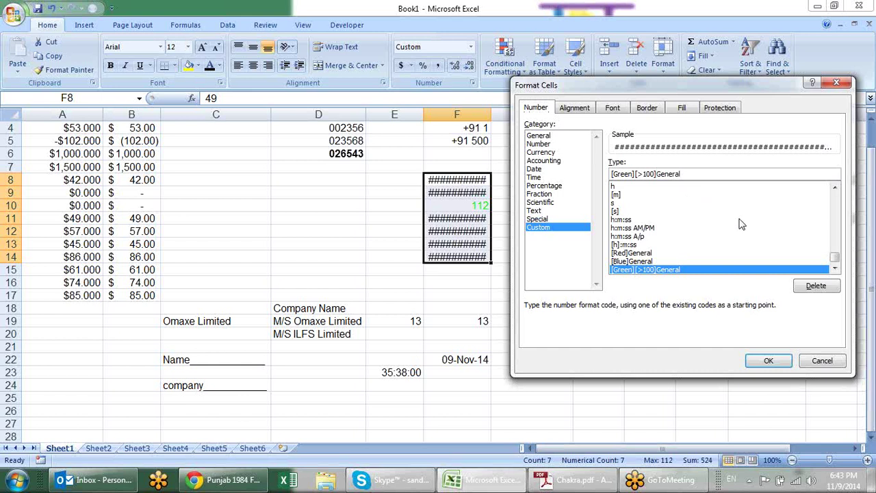
pyautogui.write(';')
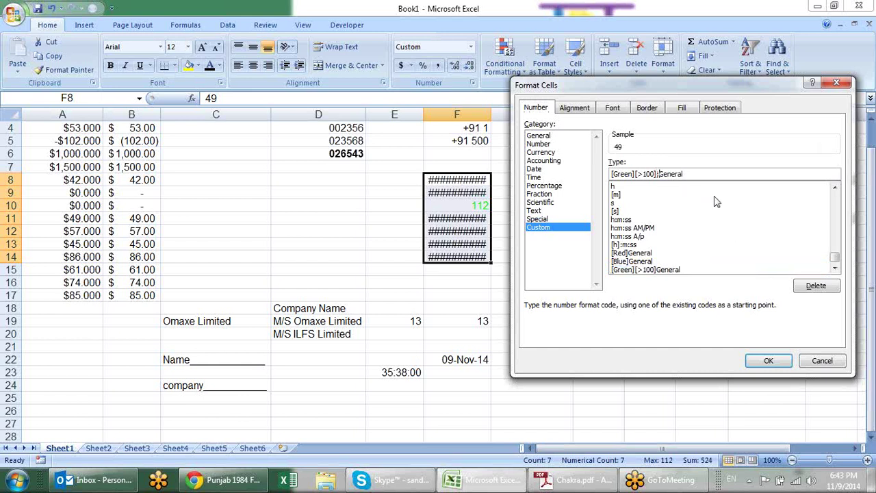
pyautogui.click(769, 360)
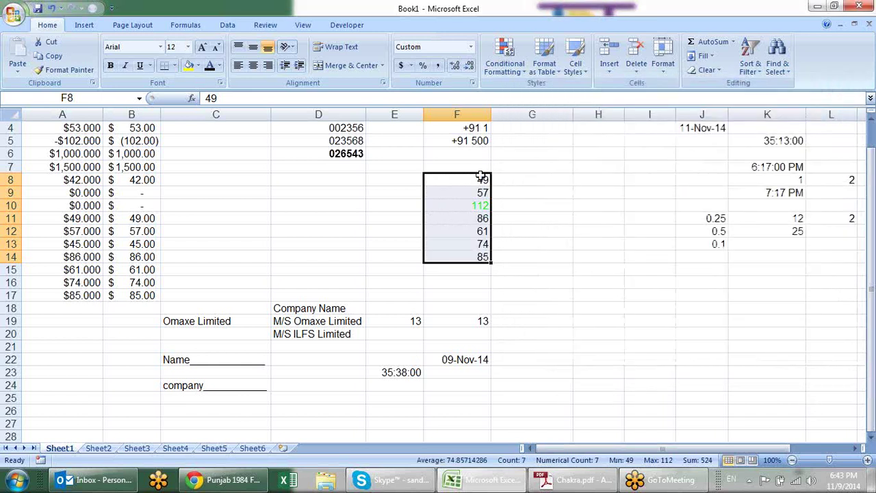
# Enter 150 in cell F12.
pyautogui.click(541, 204)
pyautogui.click(488, 231)
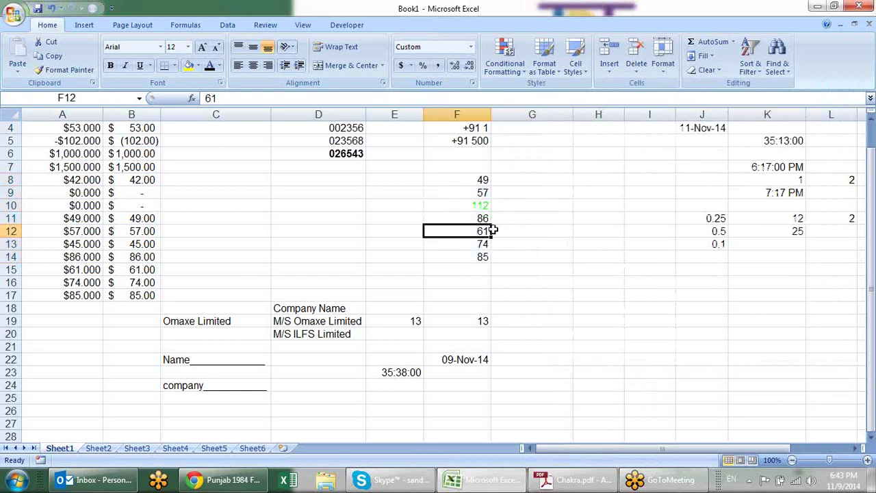
pyautogui.write('150')
pyautogui.press('Return')
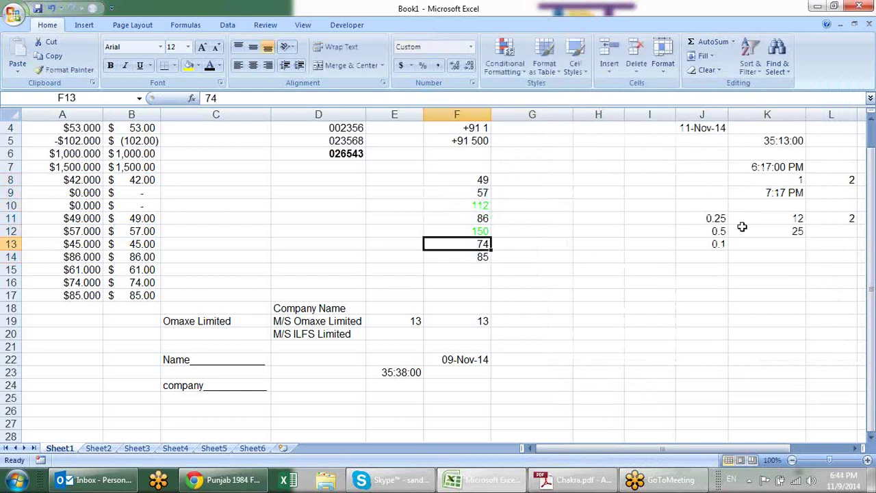
# Apply the custom format [Green][>100]General;[Red][<=100]General to F8:F14.
pyautogui.moveTo(483, 179); pyautogui.dragTo(482, 257)
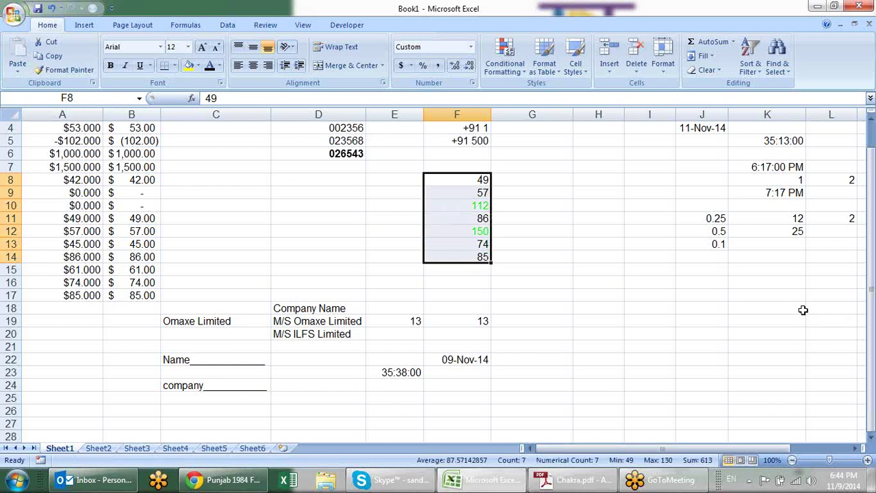
pyautogui.hotkey('ctrl', '1')
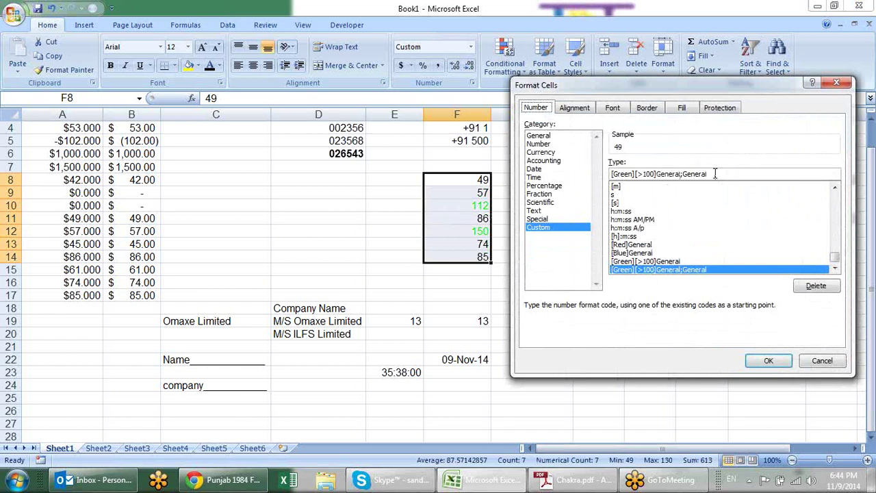
pyautogui.press('BackSpace')
pyautogui.press('BackSpace')
pyautogui.press('BackSpace')
pyautogui.press('BackSpace')
pyautogui.press('BackSpace')
pyautogui.press('BackSpace')
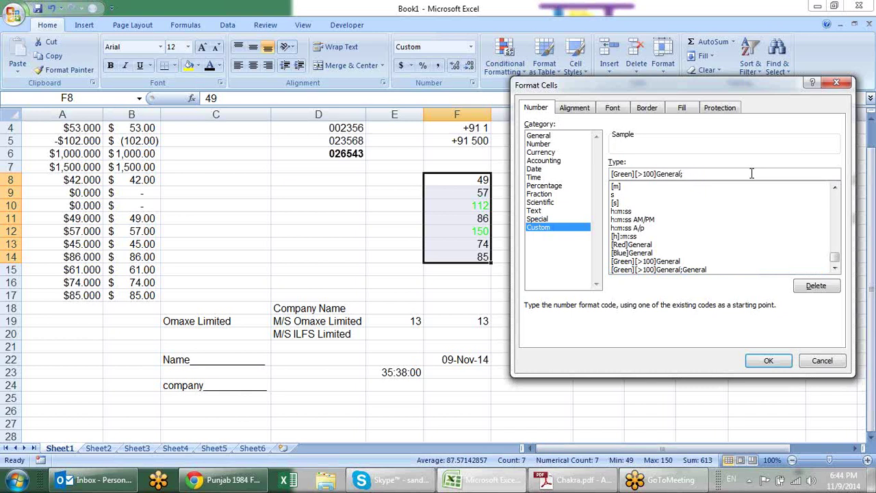
pyautogui.press('BackSpace')
pyautogui.press('BackSpace')
pyautogui.write('[')
pyautogui.press('BackSpace')
pyautogui.write('red]')
pyautogui.write('[')
pyautogui.write('<')
pyautogui.write('=100]')
pyautogui.click(782, 363)
# Enter 50 in F10, check the colours, and reopen F8:F14's format code.
pyautogui.click(535, 203)
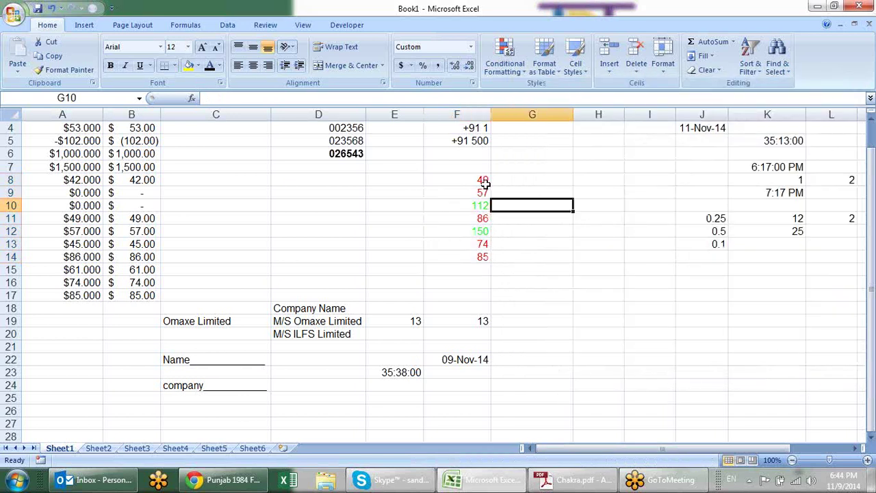
pyautogui.click(486, 181)
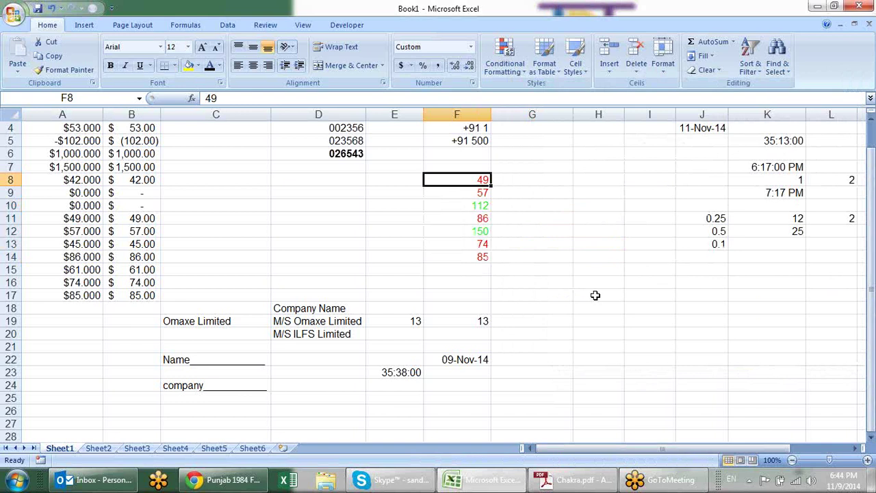
pyautogui.click(472, 206)
pyautogui.write('5')
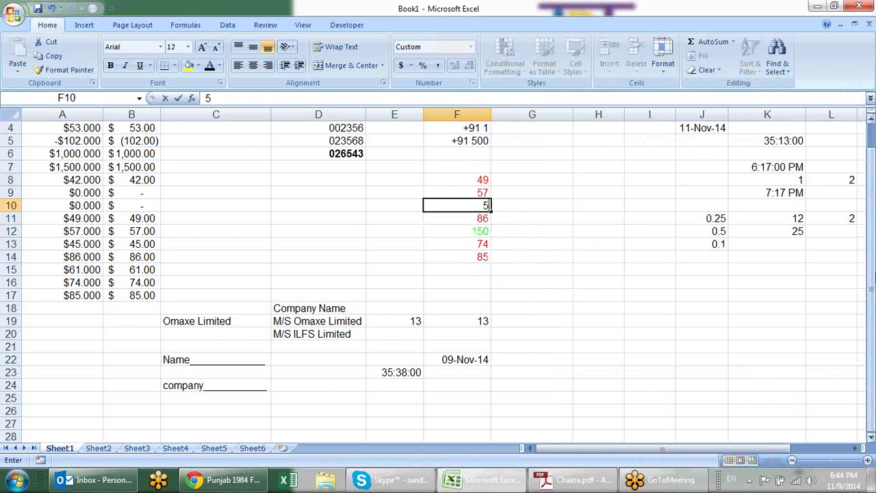
pyautogui.write('0')
pyautogui.press('Return')
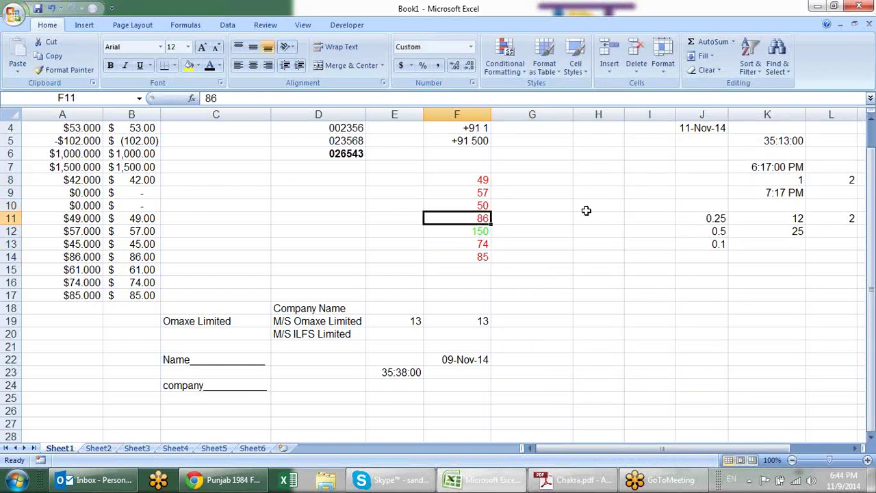
pyautogui.click(483, 232)
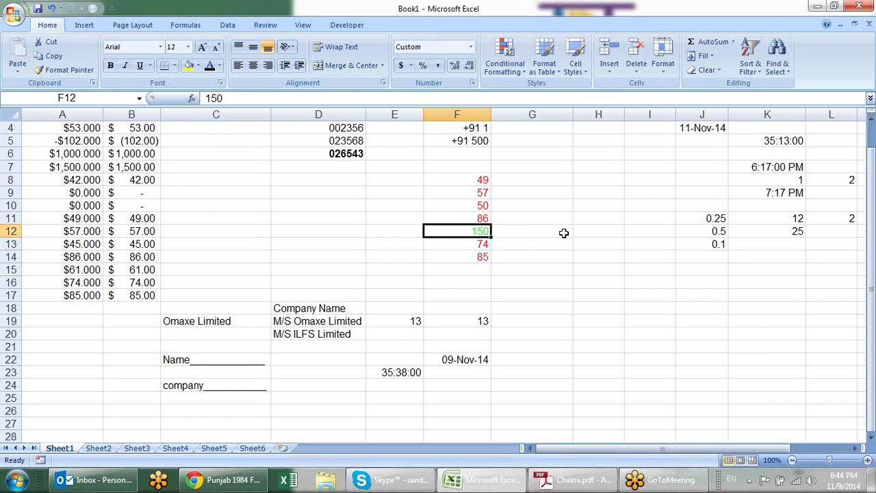
pyautogui.moveTo(482, 179); pyautogui.dragTo(481, 254)
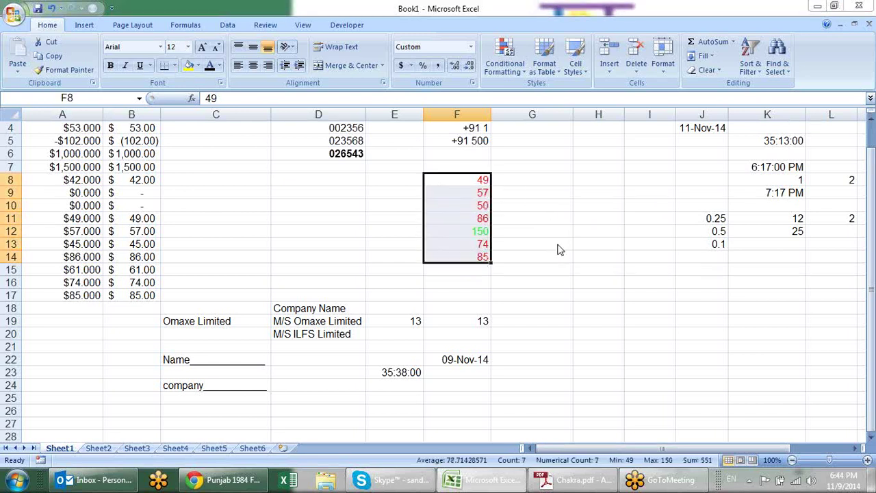
pyautogui.hotkey('ctrl', '1')
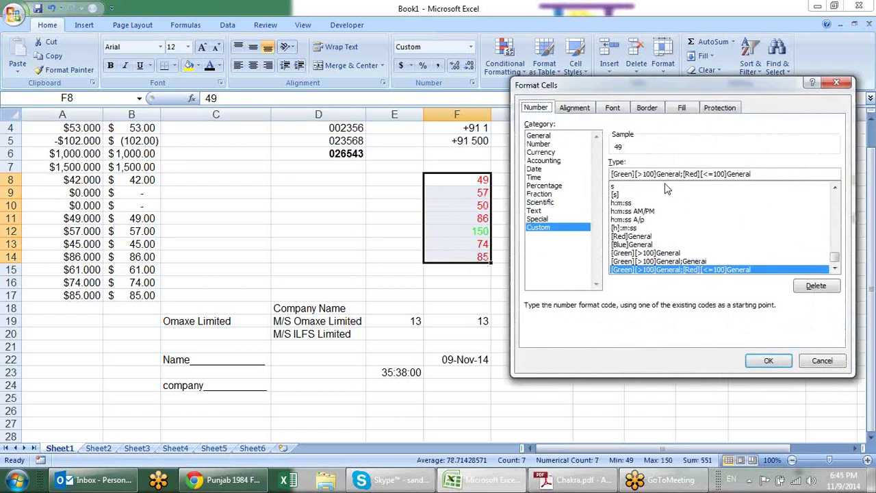
# Give F14 a 0.00 custom format and enter 0 in it.
pyautogui.press('Return')
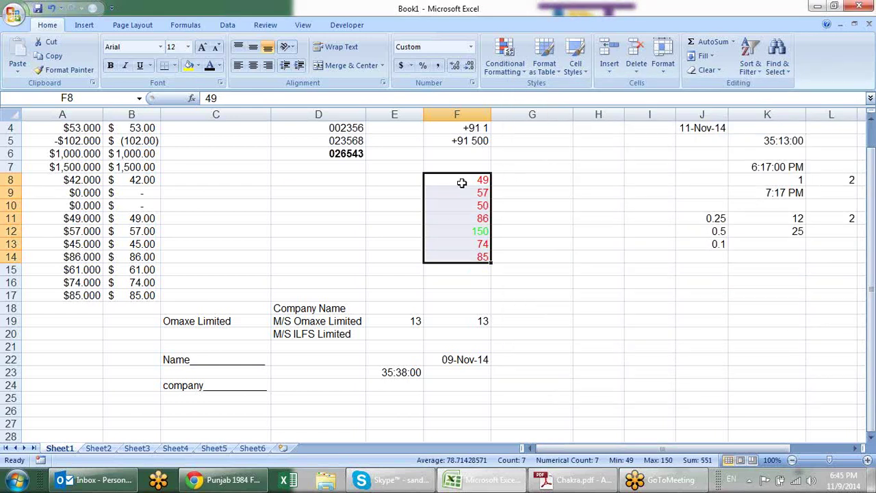
pyautogui.click(462, 182)
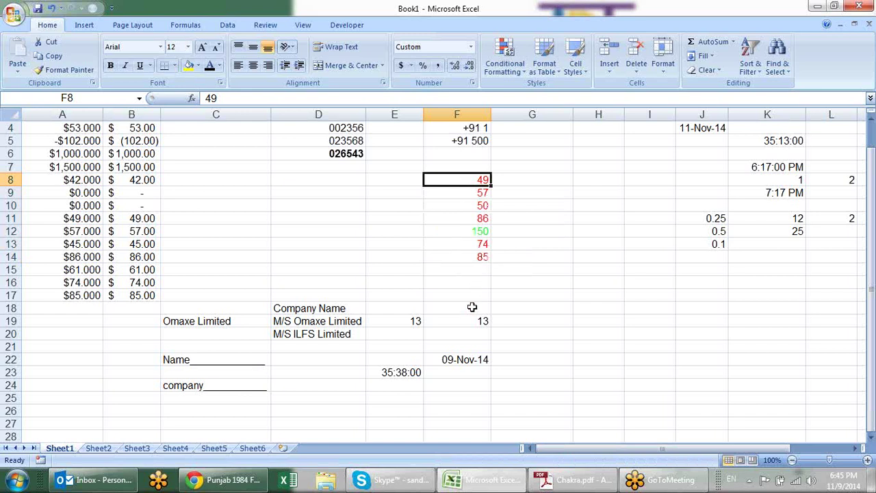
pyautogui.click(484, 255)
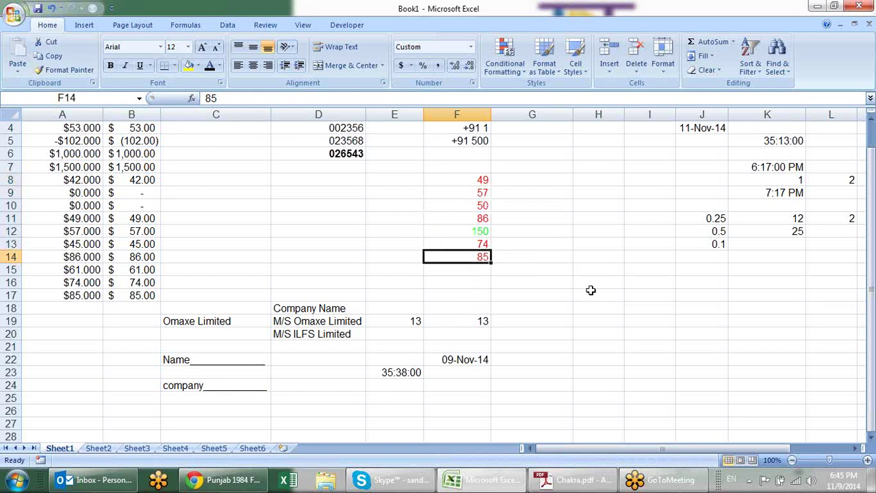
pyautogui.hotkey('ctrl', '1')
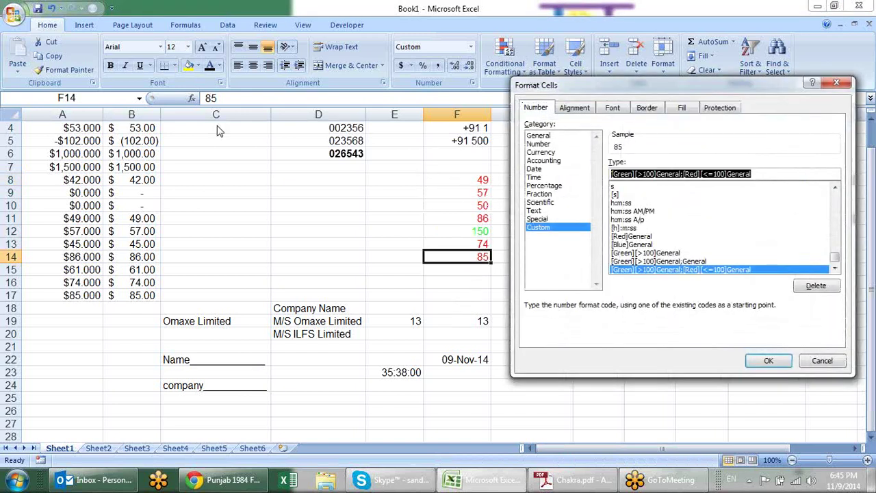
pyautogui.write('#')
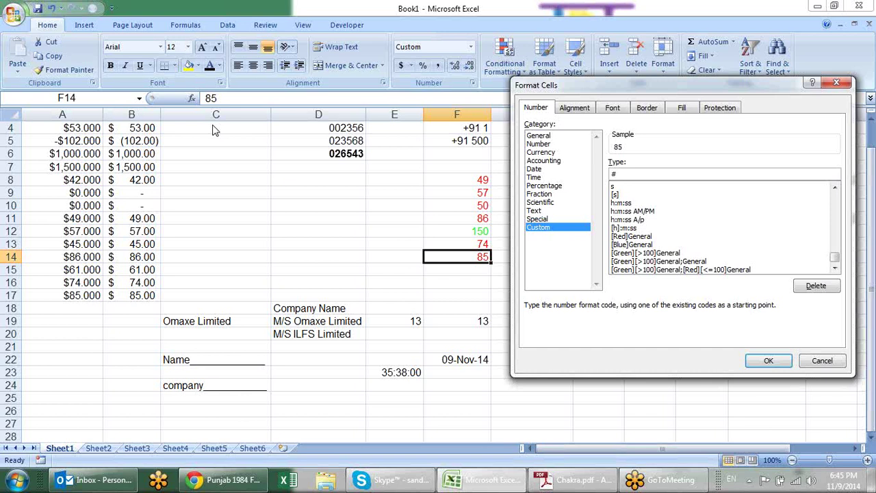
pyautogui.press('BackSpace')
pyautogui.write('0')
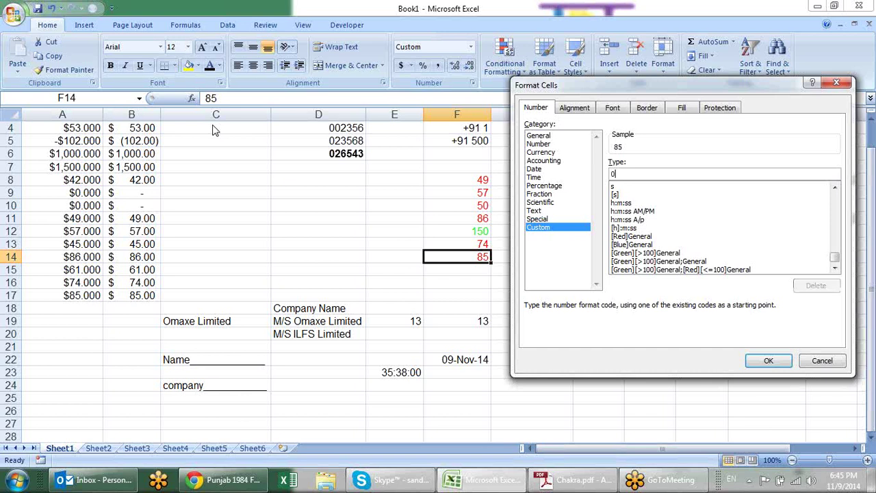
pyautogui.write('.00')
pyautogui.click(767, 362)
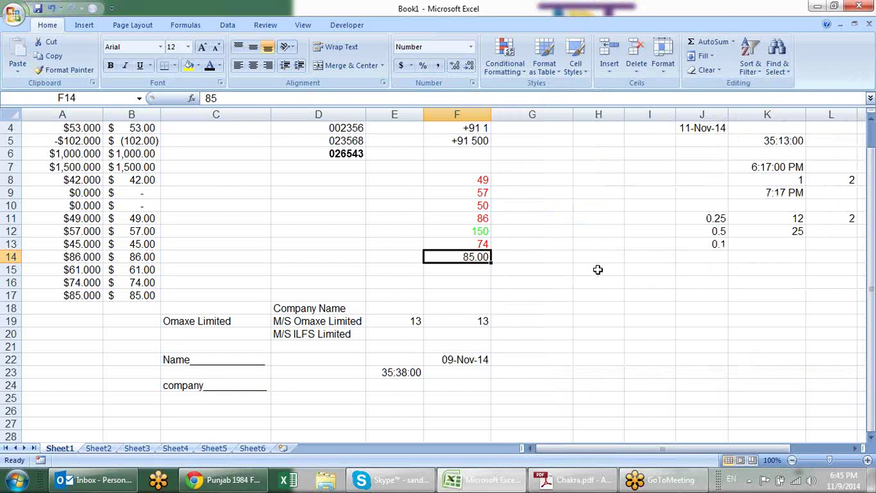
pyautogui.write('0')
pyautogui.press('Return')
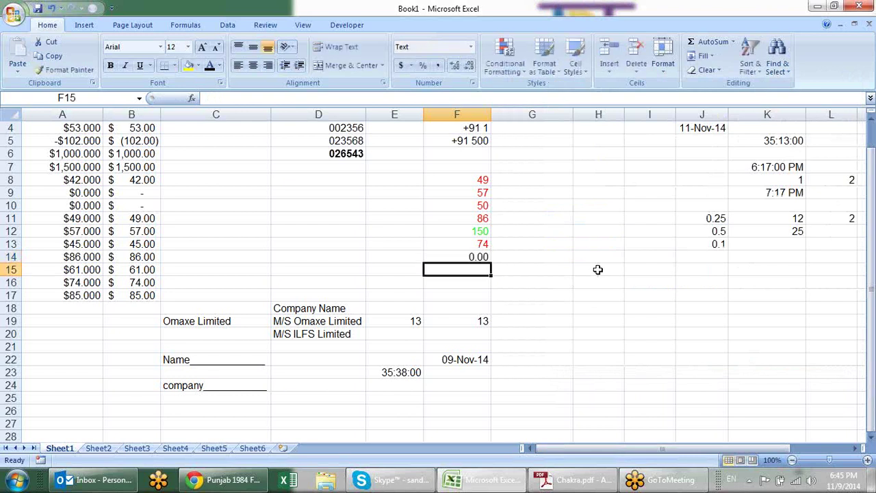
# Change F14's custom format from 0.00 to #.00.
pyautogui.click(451, 255)
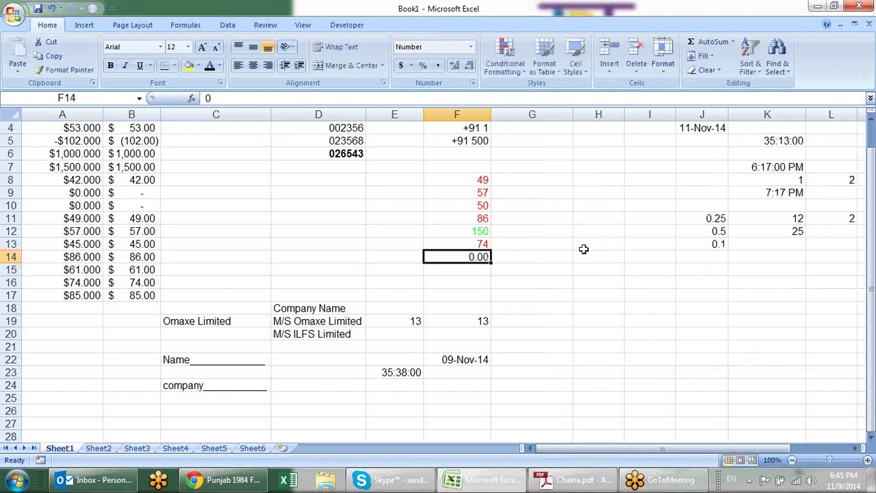
pyautogui.hotkey('ctrl', '1')
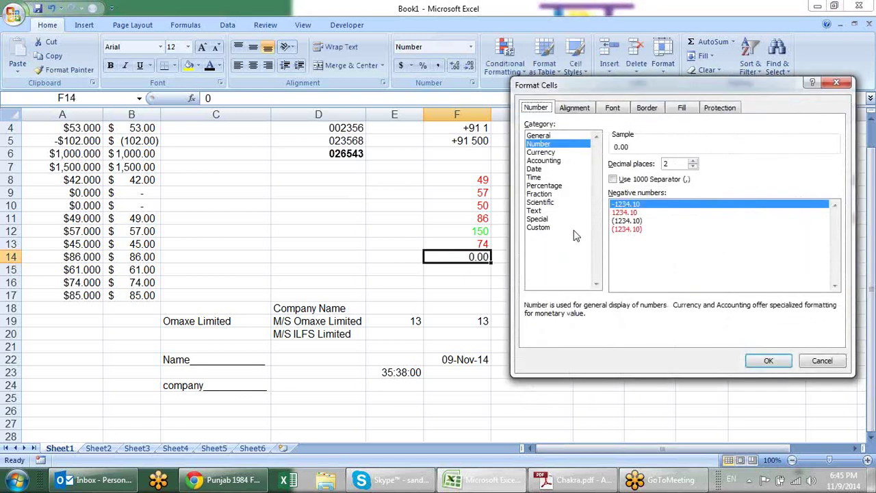
pyautogui.click(577, 228)
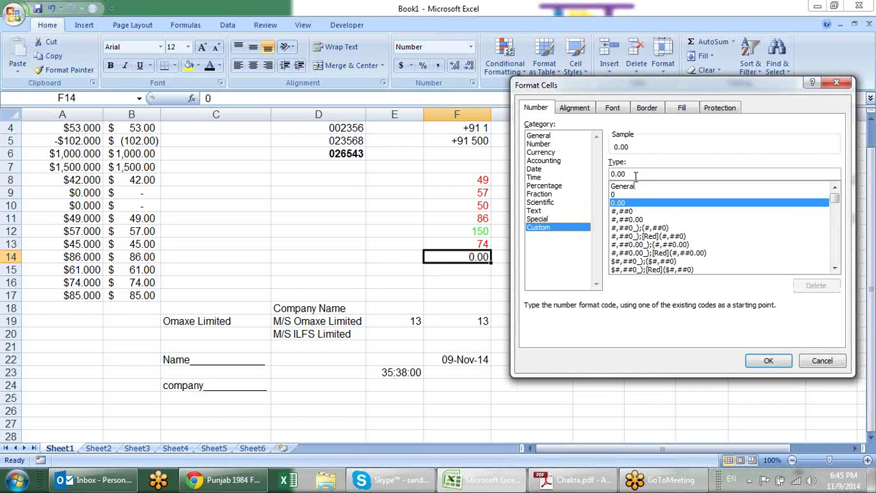
pyautogui.click(615, 174)
pyautogui.press('BackSpace')
pyautogui.write('#')
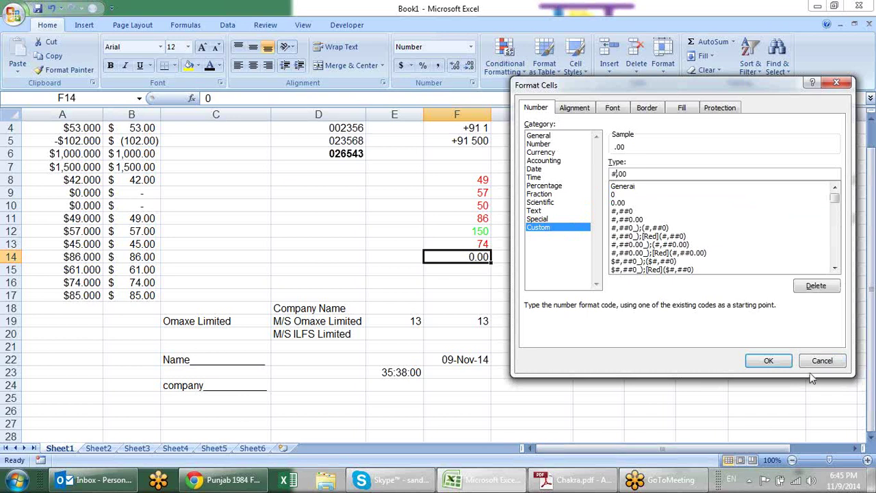
pyautogui.click(772, 361)
pyautogui.click(532, 269)
pyautogui.click(462, 255)
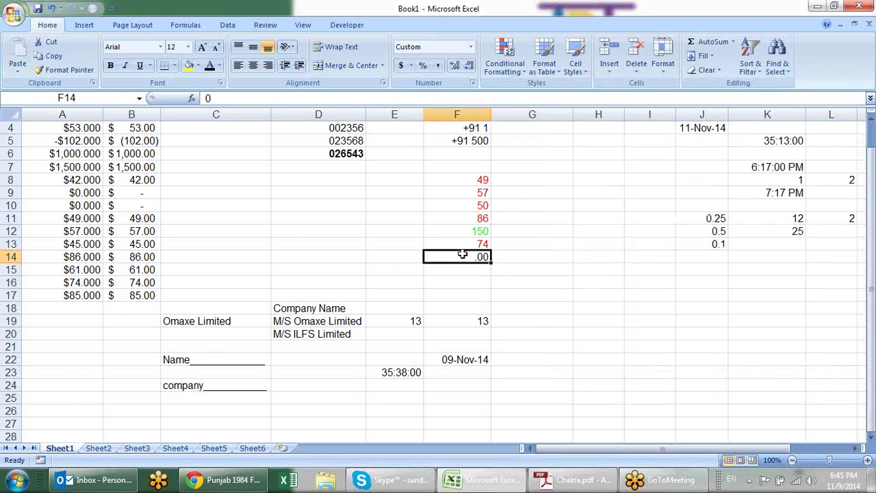
# Enter 0.1 in F14 and change its custom format from #.00 to 00.00.
pyautogui.write('0.1')
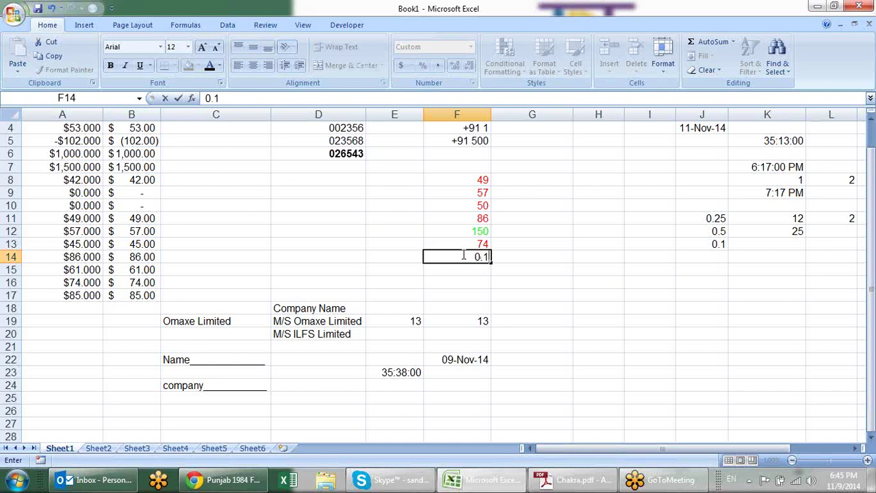
pyautogui.press('Return')
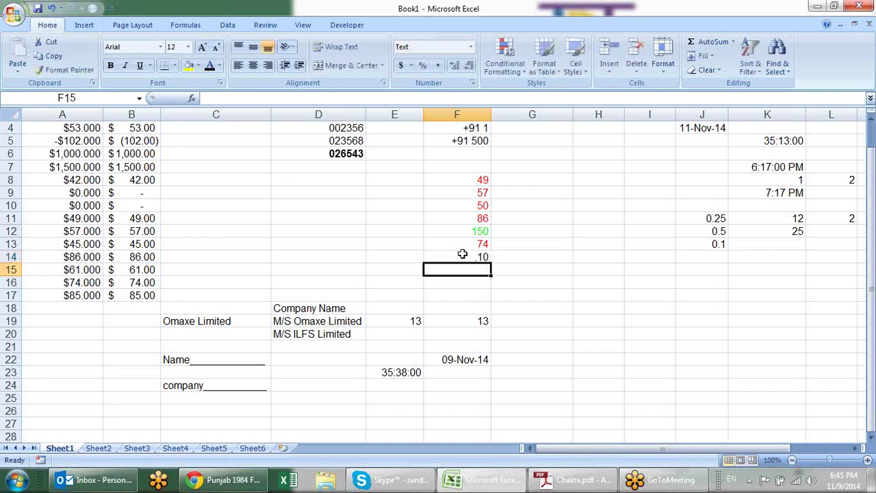
pyautogui.click(463, 255)
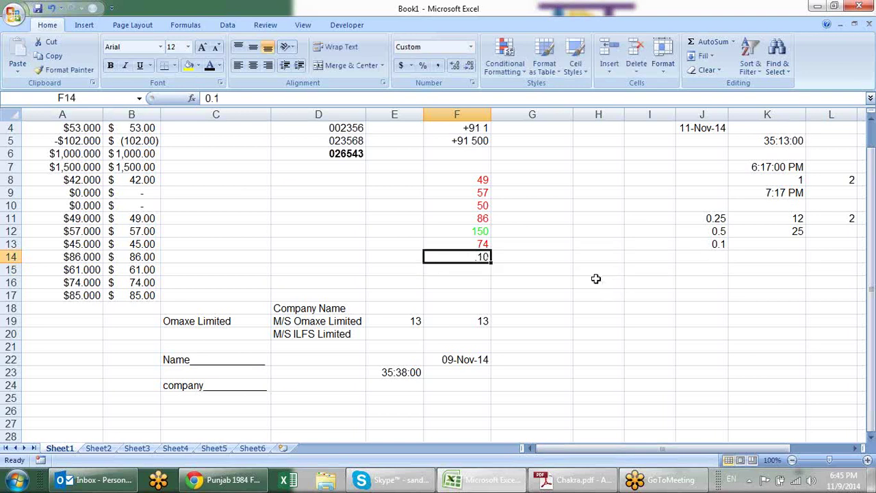
pyautogui.hotkey('ctrl', '1')
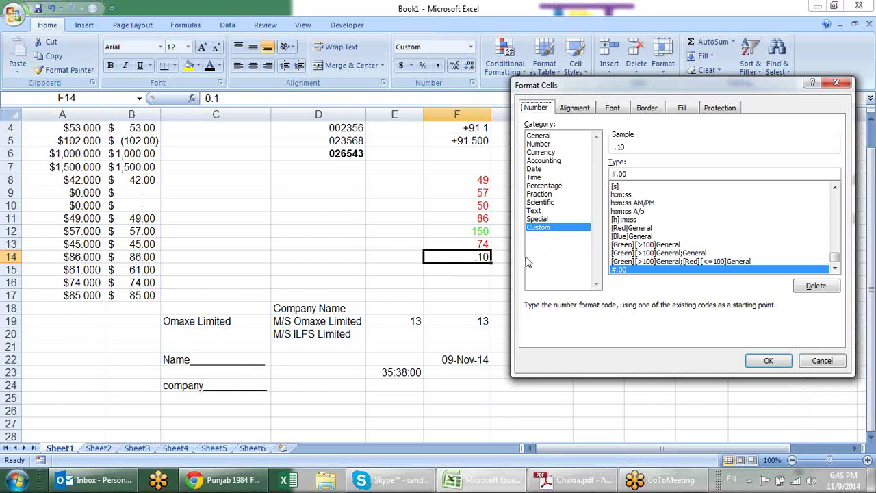
pyautogui.click(615, 174)
pyautogui.press('BackSpace')
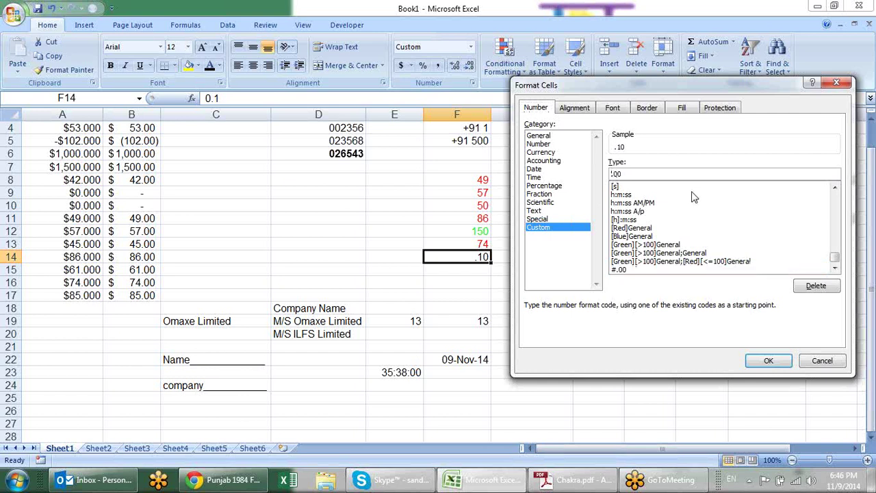
pyautogui.write('0')
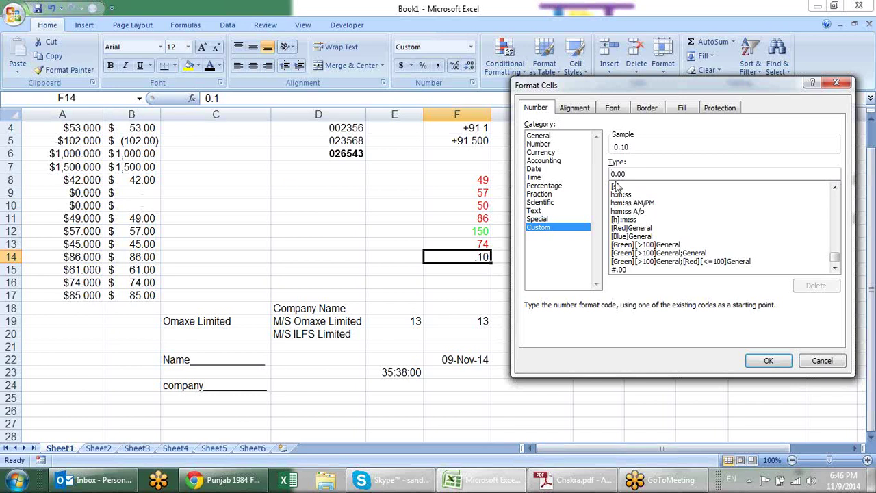
pyautogui.write('0')
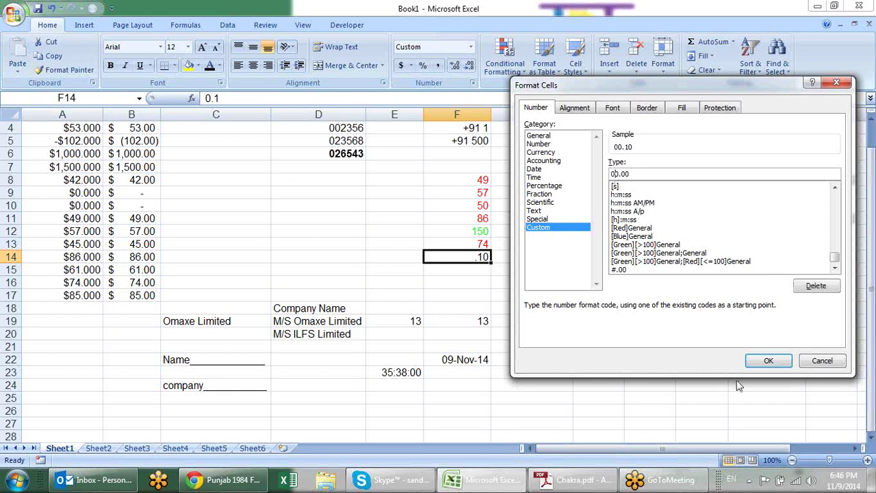
pyautogui.click(781, 356)
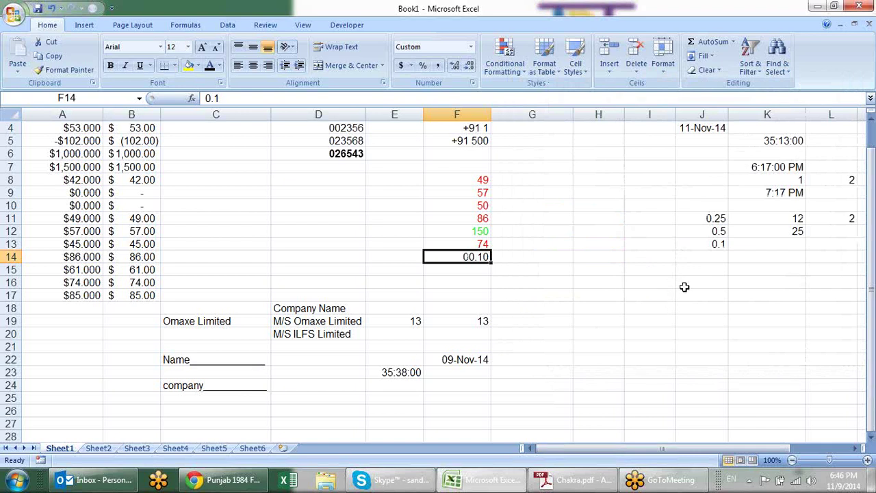
# Toggle Show Formulas on and off, then change F14's format to #,##0.00.
pyautogui.hotkey('ctrl', '`')
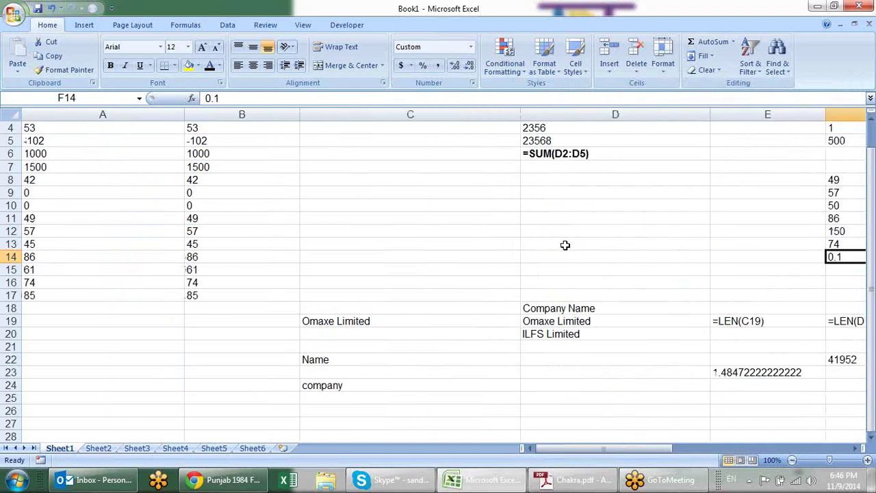
pyautogui.hotkey('ctrl', '`')
pyautogui.hotkey('ctrl', '1')
pyautogui.click(616, 174)
pyautogui.press('BackSpace')
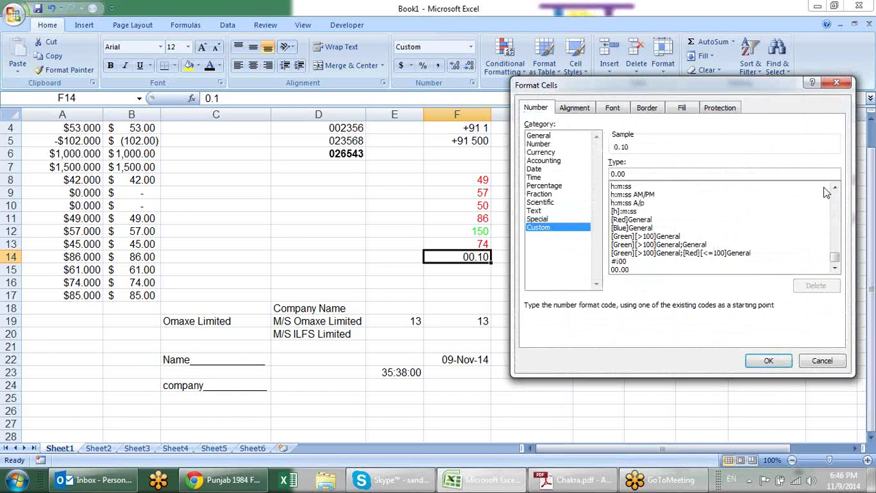
pyautogui.write('#')
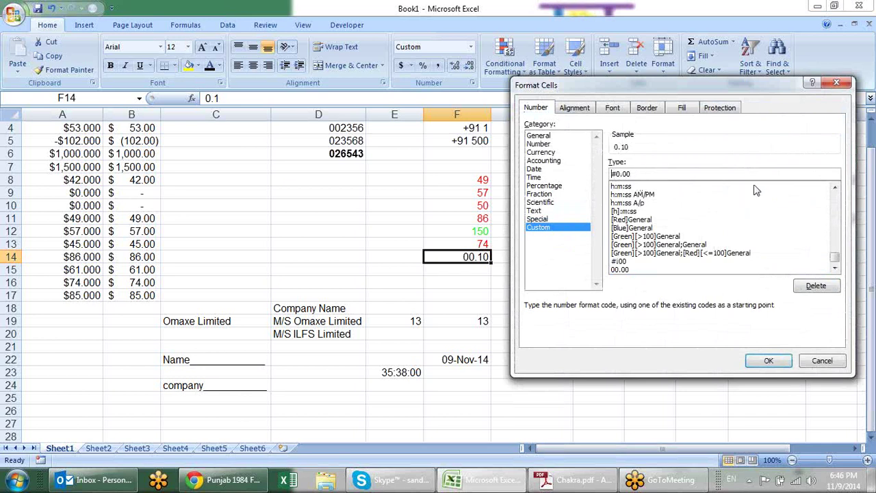
pyautogui.write('#')
pyautogui.write(',')
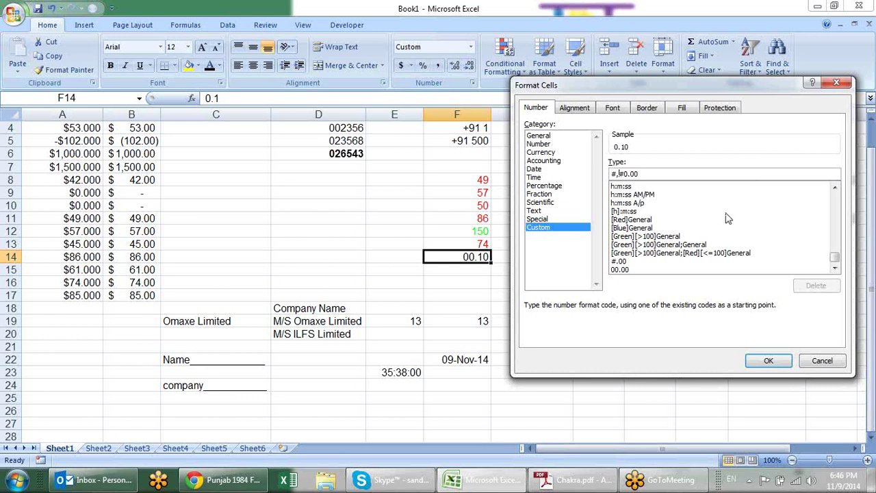
pyautogui.write('#')
pyautogui.moveTo(624, 174); pyautogui.dragTo(632, 173)
pyautogui.click(625, 174)
pyautogui.click(769, 360)
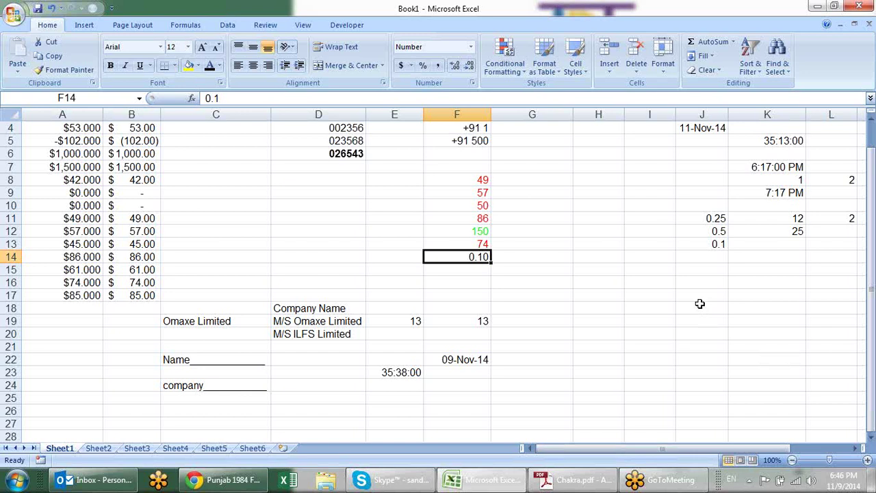
# Enter 12524 in F14 and review its custom format codes without changes.
pyautogui.write('12524')
pyautogui.press('Return')
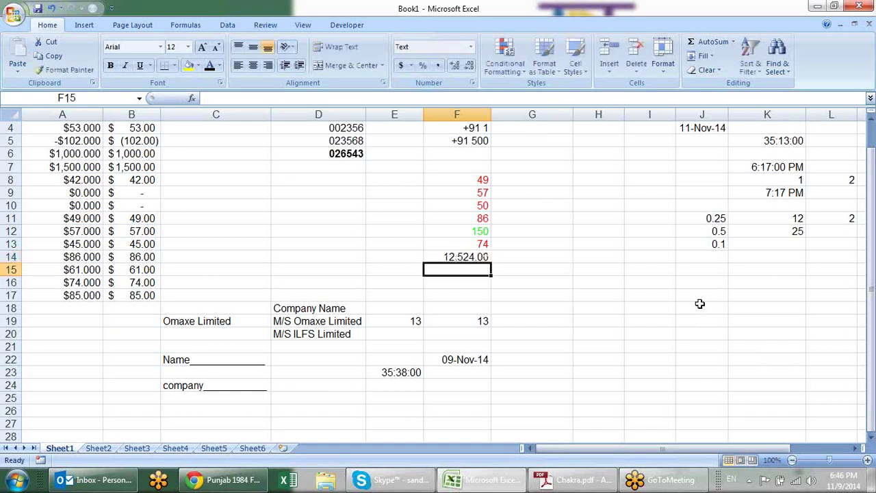
pyautogui.click(570, 283)
pyautogui.click(483, 257)
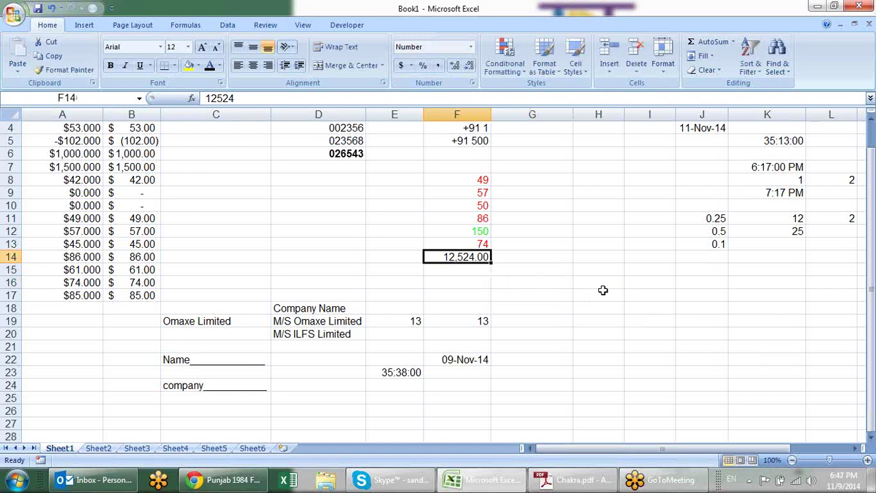
pyautogui.hotkey('ctrl', '1')
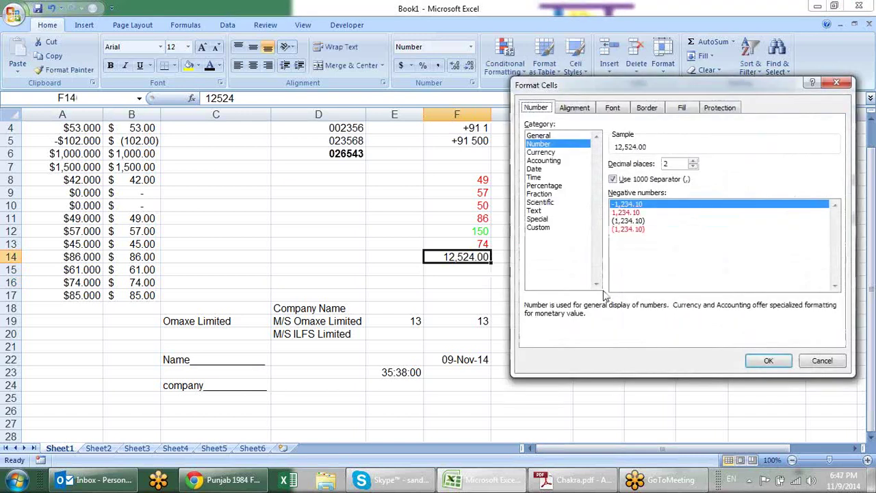
pyautogui.click(588, 228)
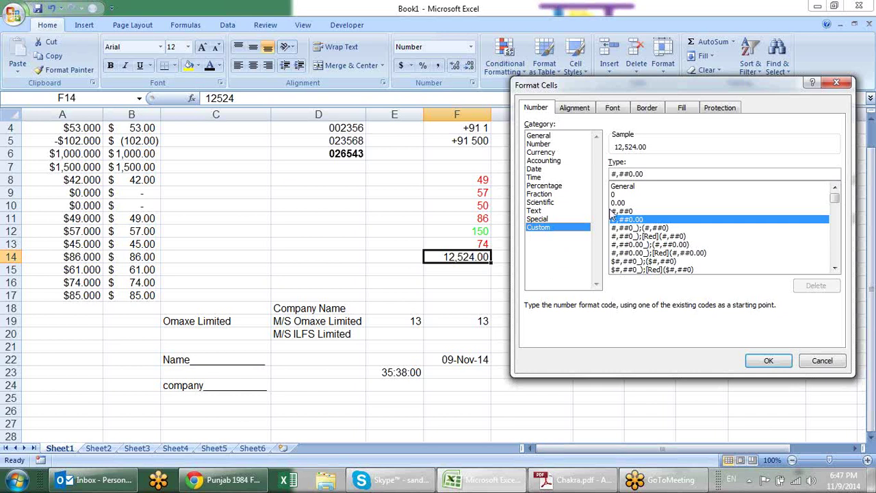
pyautogui.press('Return')
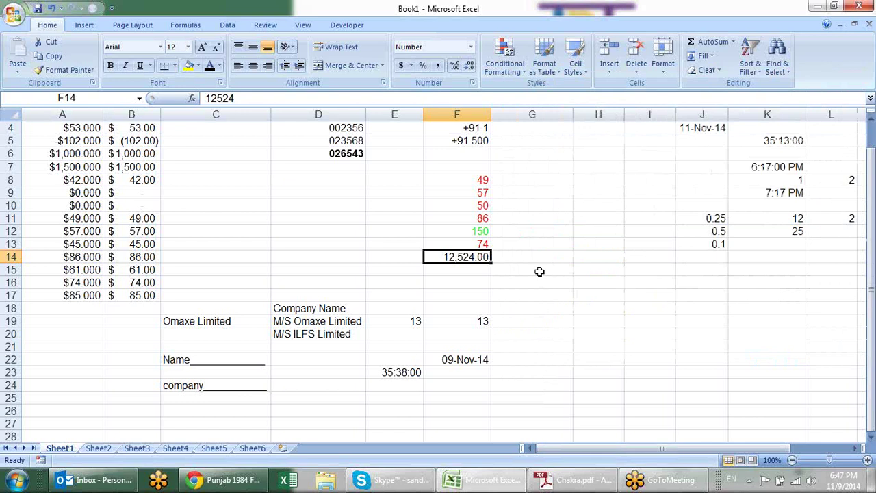
# Enter 123123 in F14, then edit it to 1123123 by adding a leading 1.
pyautogui.write('123123')
pyautogui.press('Return')
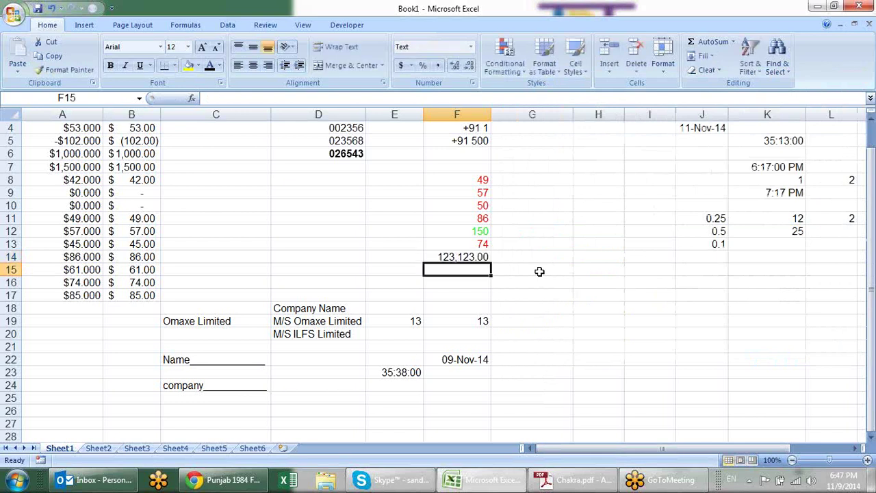
pyautogui.click(540, 272)
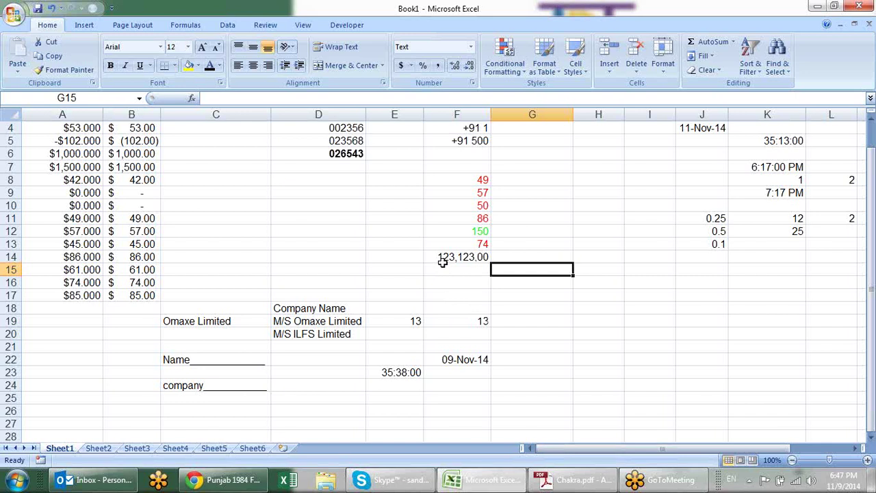
pyautogui.click(451, 255)
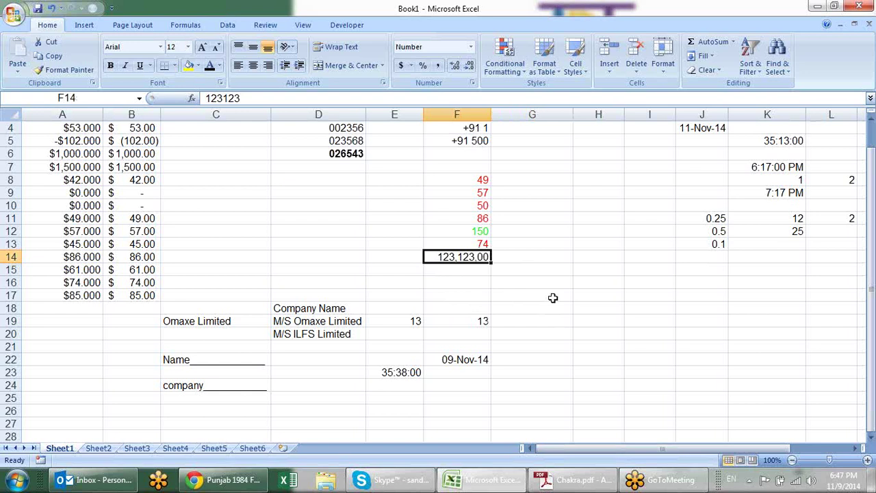
pyautogui.press('F2')
pyautogui.press('Home')
pyautogui.write('1')
pyautogui.press('Return')
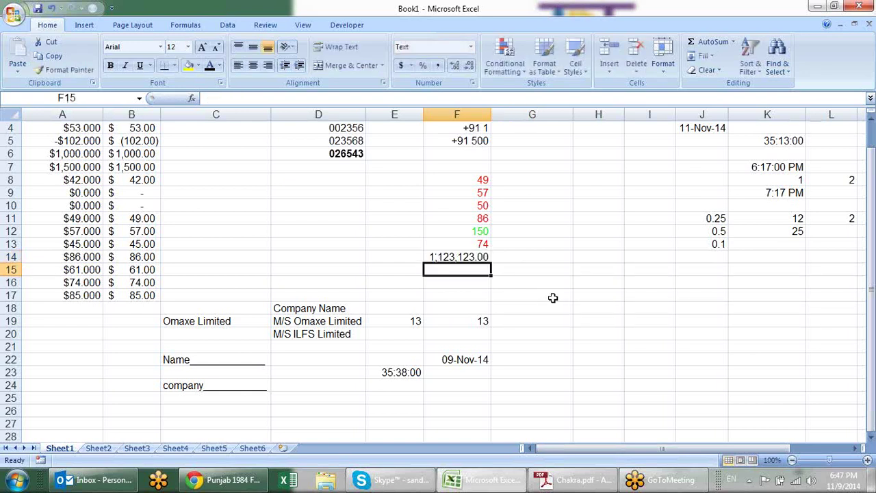
pyautogui.click(552, 258)
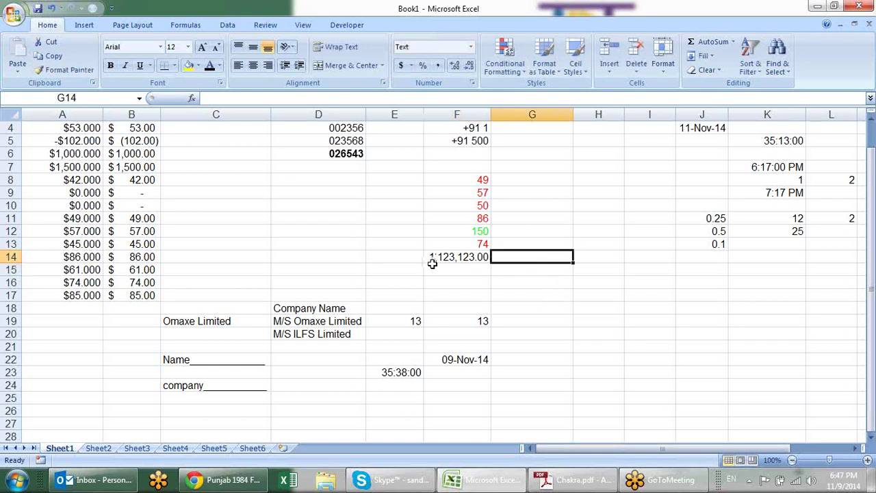
pyautogui.click(452, 268)
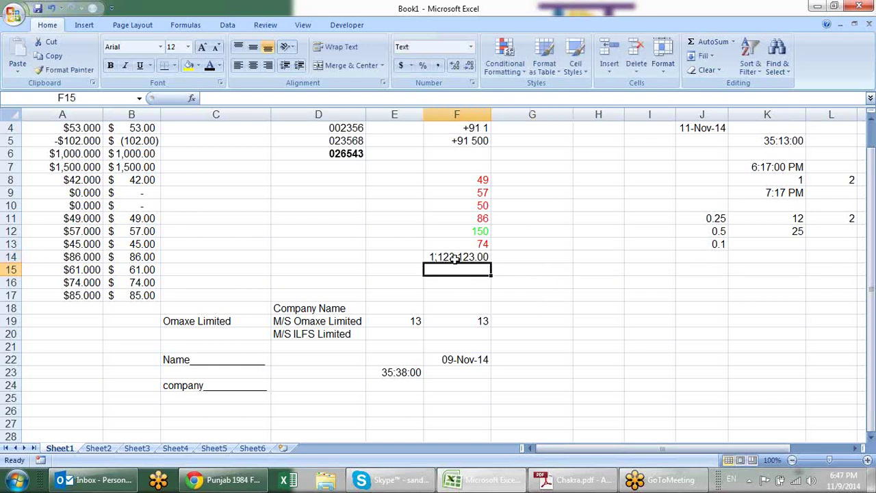
pyautogui.click(454, 257)
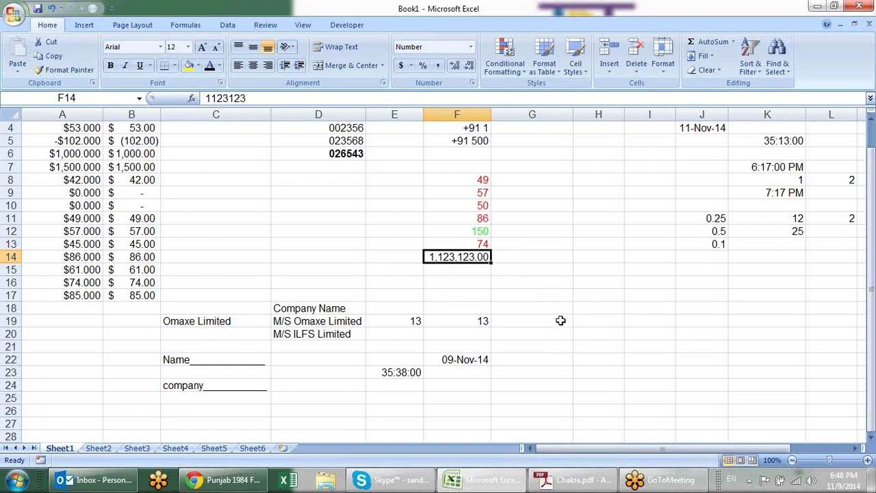
# Insert ##, at the start of F14's custom format code for lakh-style grouping.
pyautogui.hotkey('ctrl', '1')
pyautogui.click(547, 227)
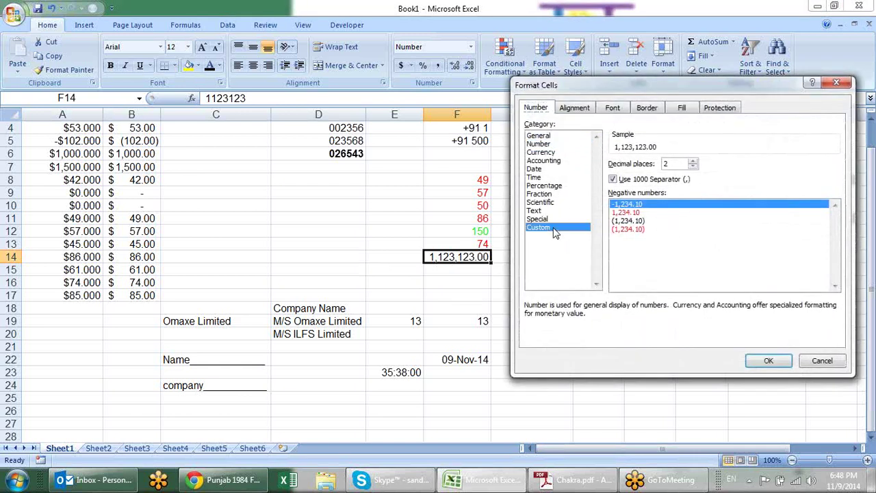
pyautogui.click(618, 174)
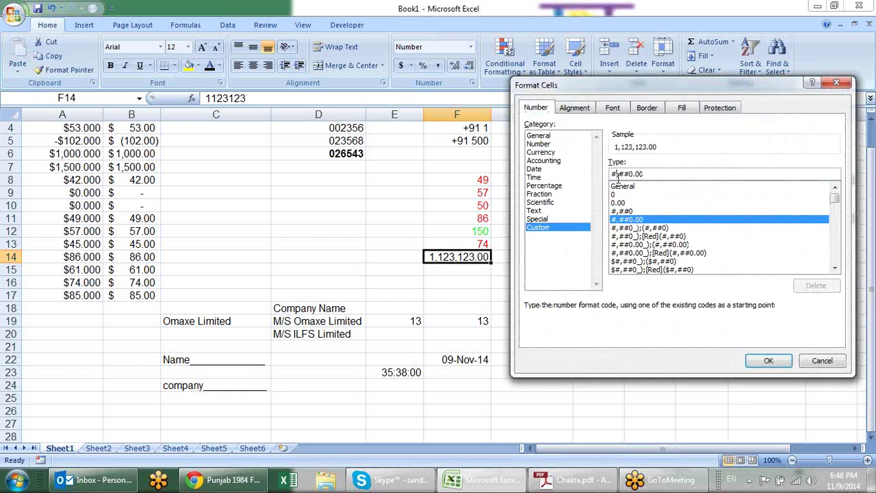
pyautogui.click(611, 174)
pyautogui.write('3')
pyautogui.press('BackSpace')
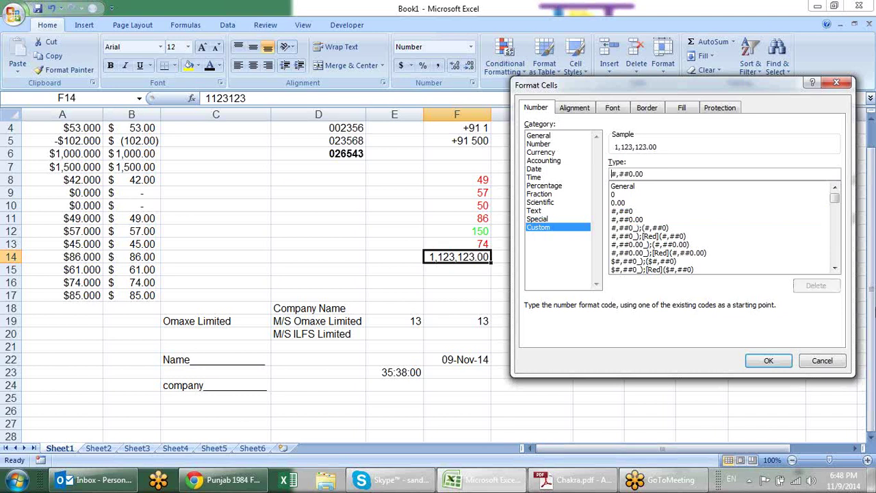
pyautogui.write('#')
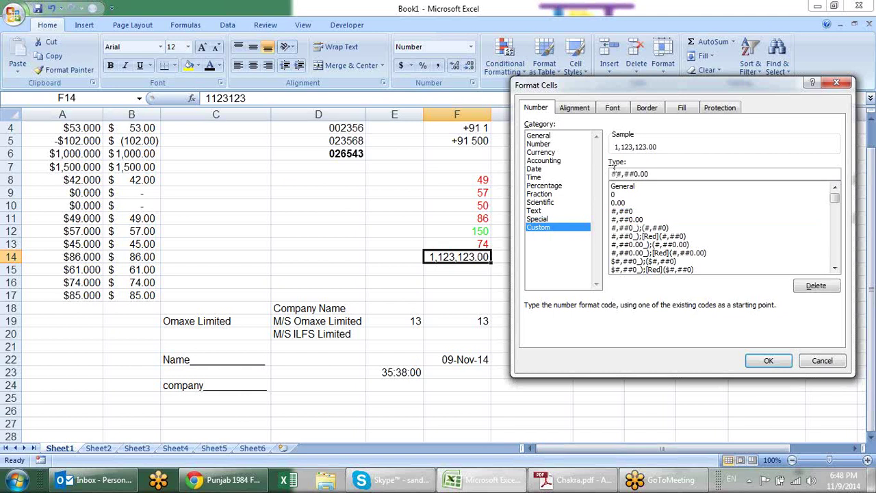
pyautogui.write('#')
pyautogui.write(',')
pyautogui.click(768, 361)
pyautogui.click(546, 274)
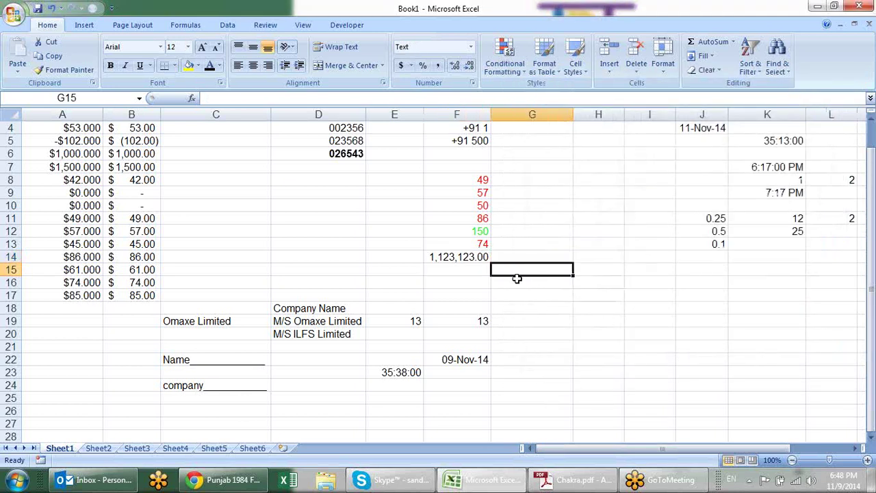
pyautogui.click(463, 260)
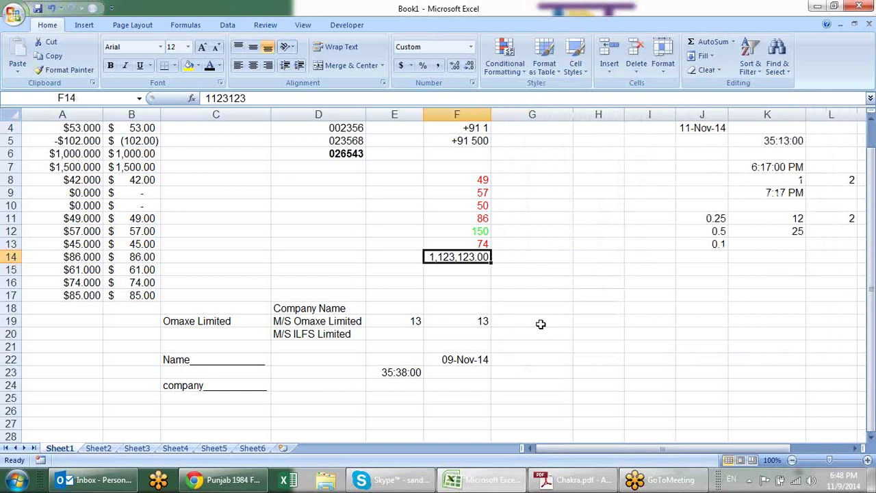
# Add \, to F14's custom format code and apply it.
pyautogui.hotkey('ctrl', '1')
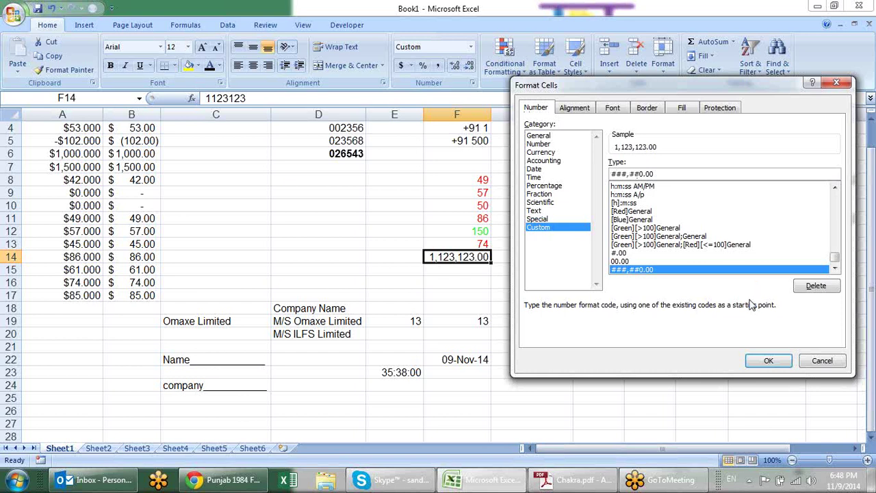
pyautogui.write('\\,')
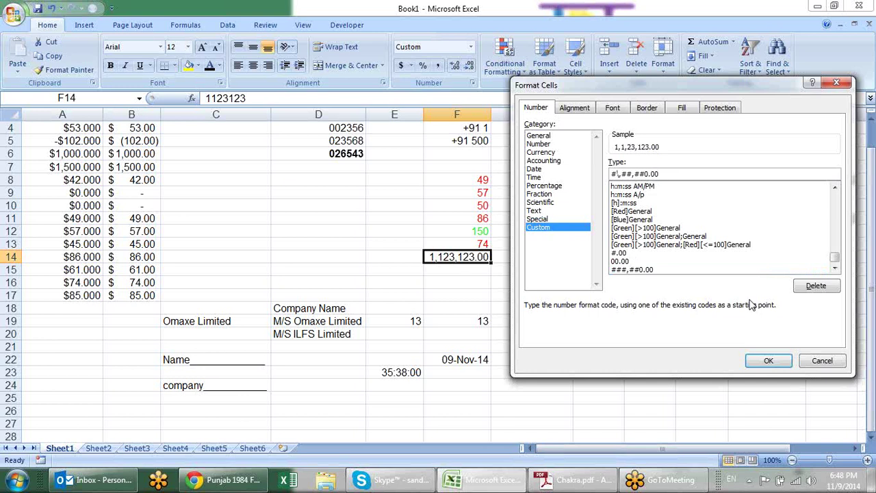
pyautogui.click(768, 362)
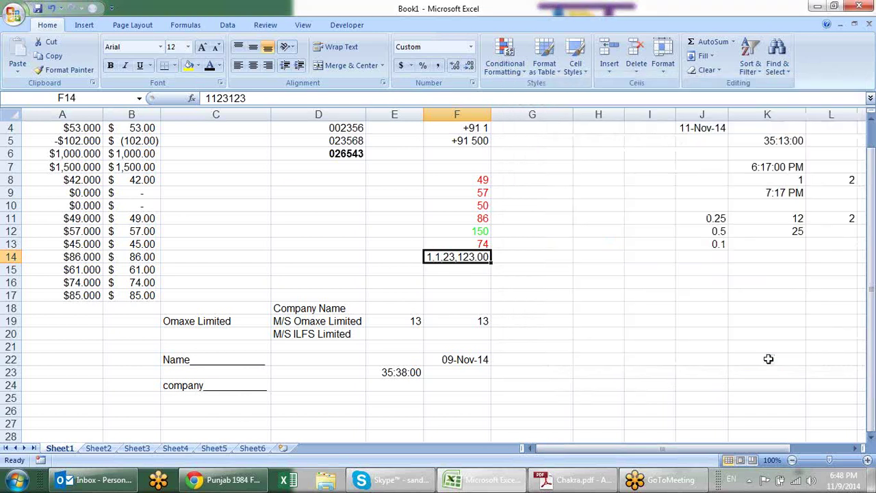
pyautogui.click(596, 244)
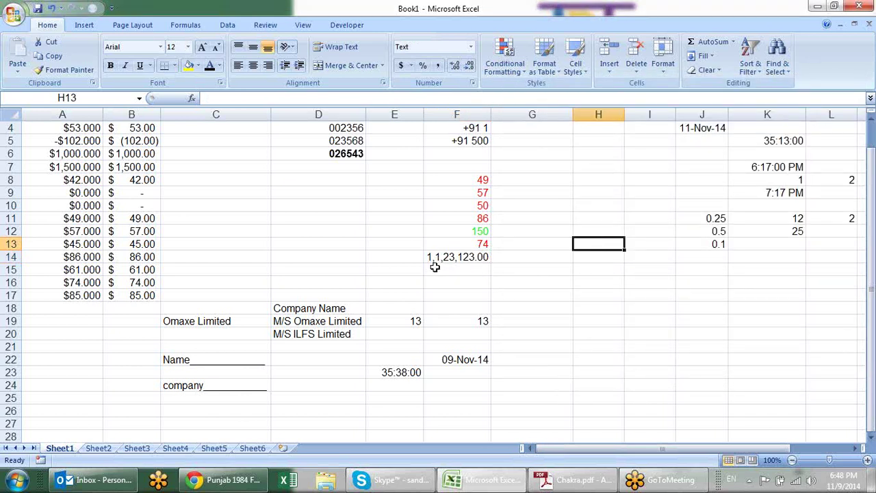
# Change F14's custom format to #\,##\,##0.00 so 1123123 shows as 11,23,123.00.
pyautogui.click(470, 258)
pyautogui.click(514, 254)
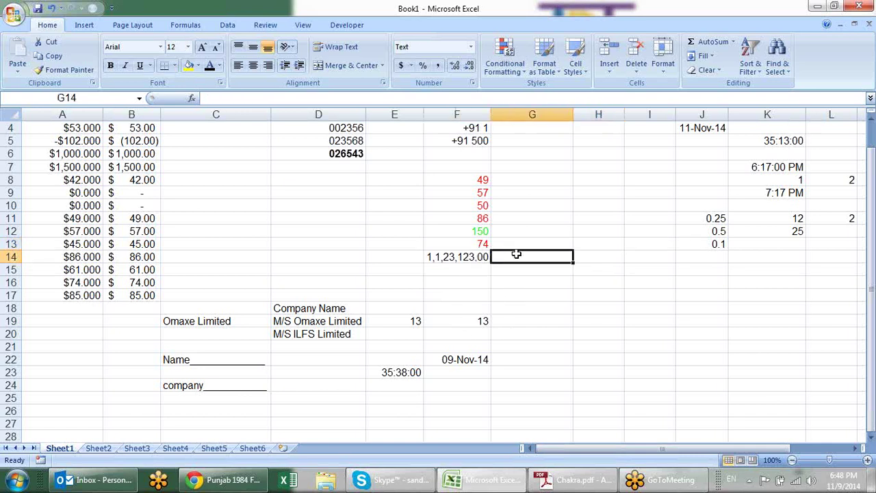
pyautogui.click(471, 260)
pyautogui.hotkey('ctrl', '1')
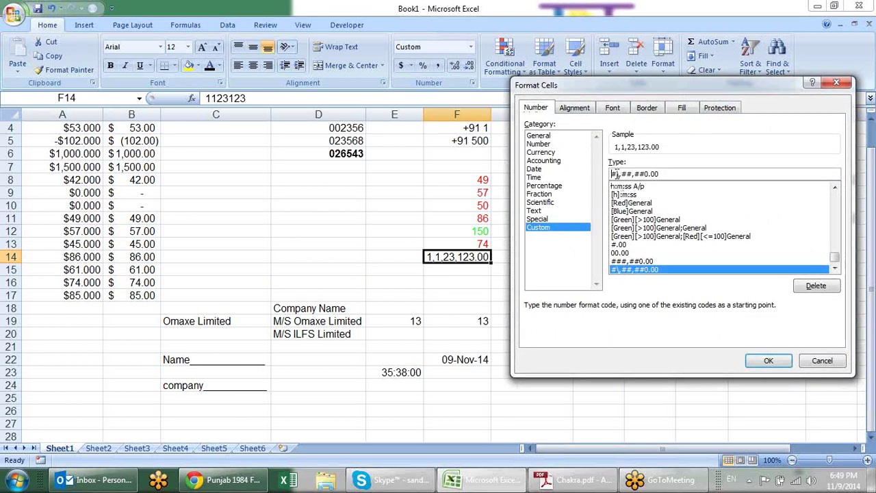
pyautogui.write('₹')
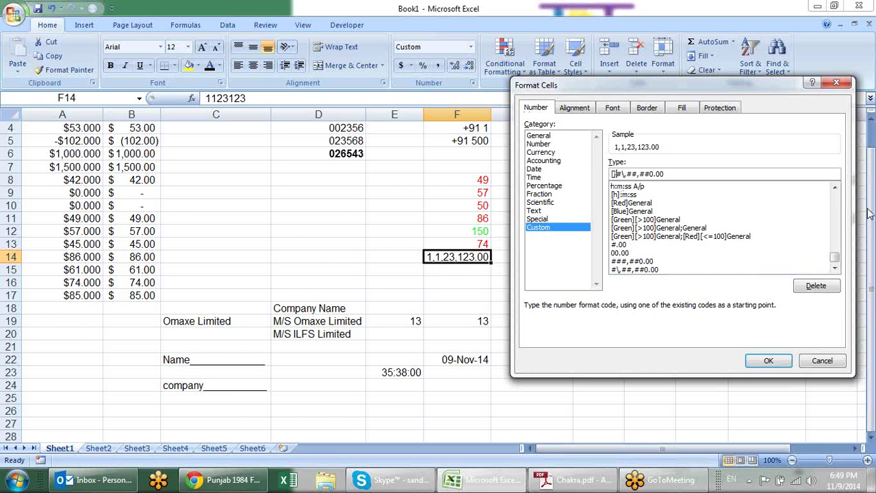
pyautogui.press('BackSpace')
pyautogui.write('\\')
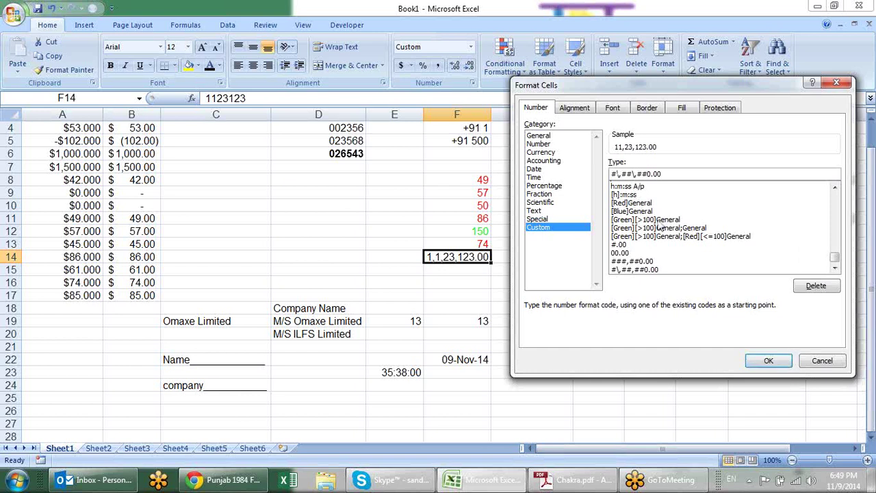
pyautogui.click(766, 363)
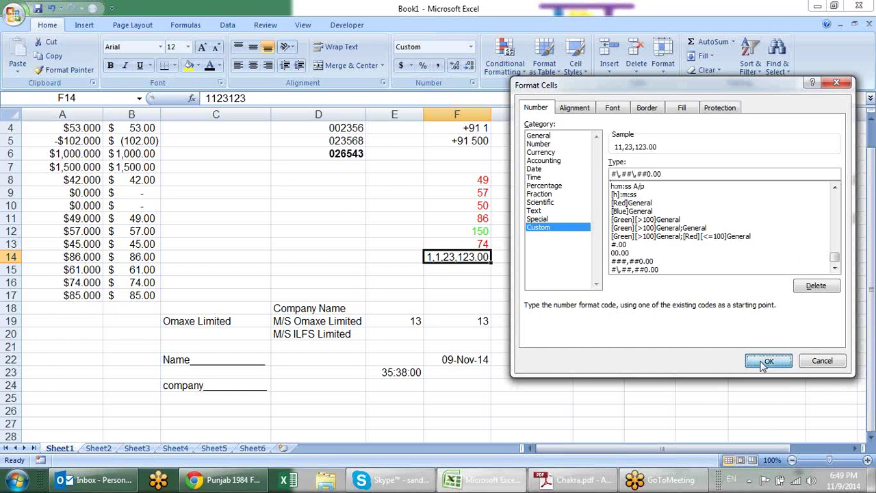
pyautogui.click(579, 305)
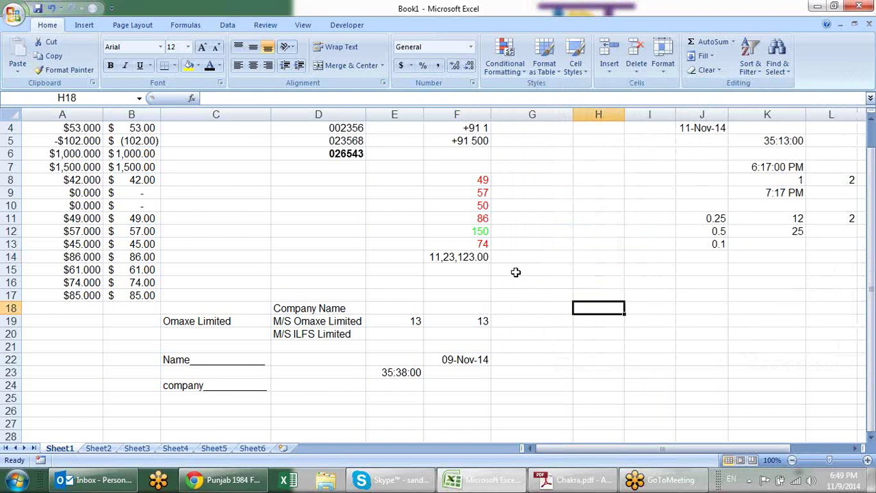
# Reopen F14's format settings to check the code, closing without changes.
pyautogui.click(487, 259)
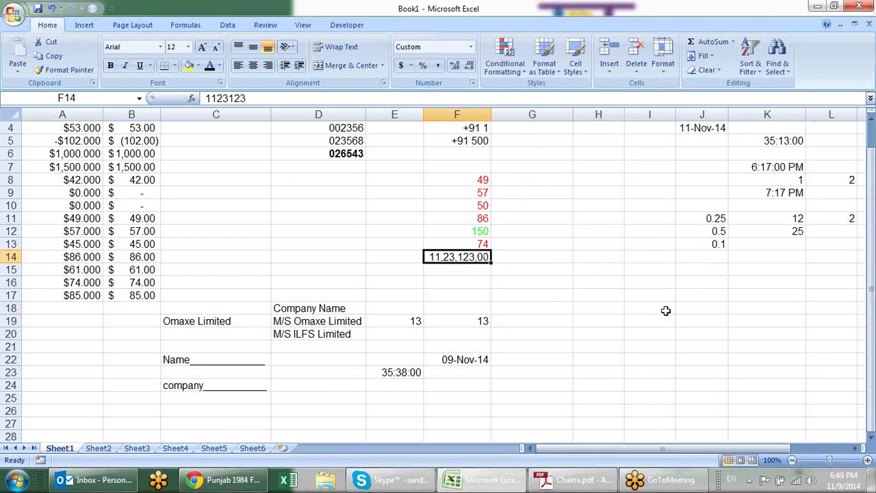
pyautogui.hotkey('ctrl', '1')
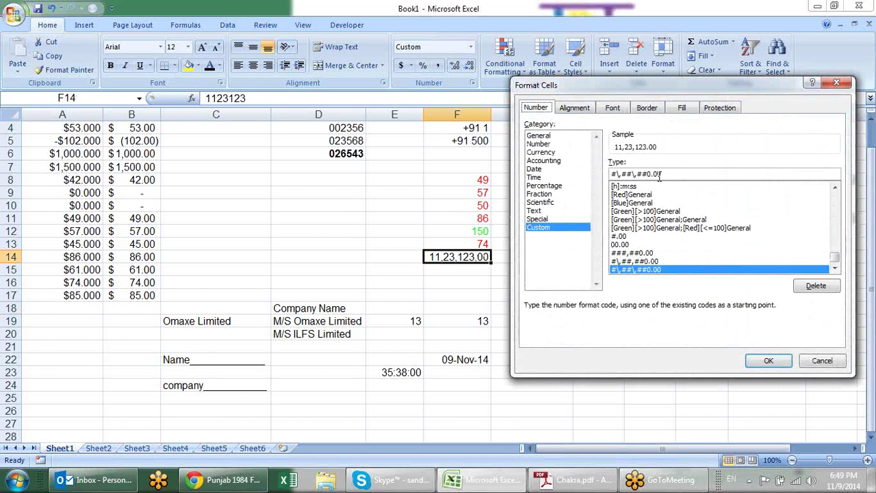
pyautogui.press('Return')
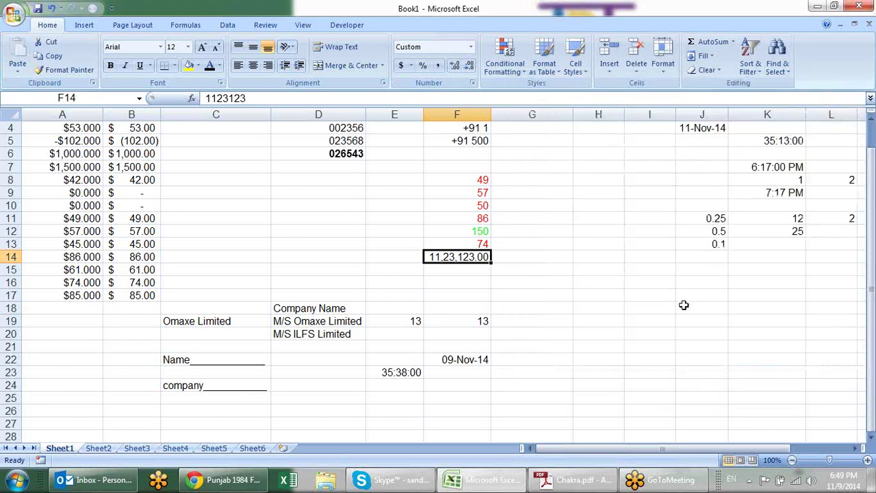
# Enter test values in F14, first 1235 and then 52.
pyautogui.write('1235')
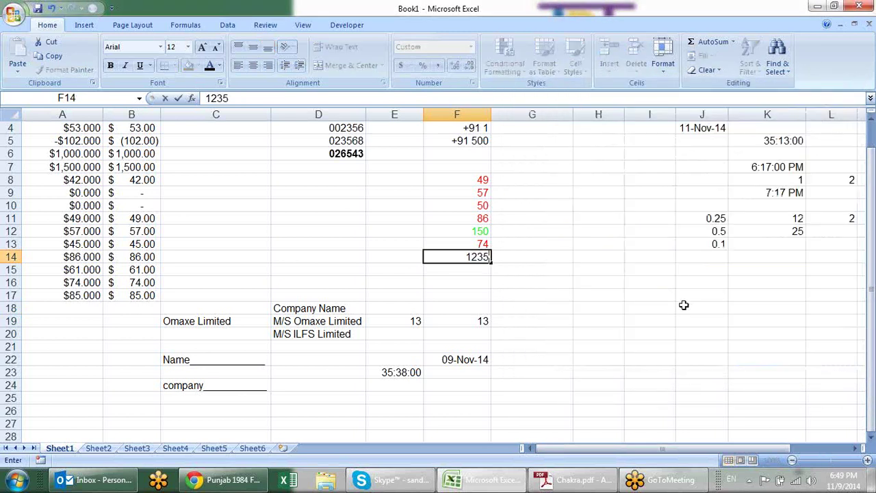
pyautogui.press('Return')
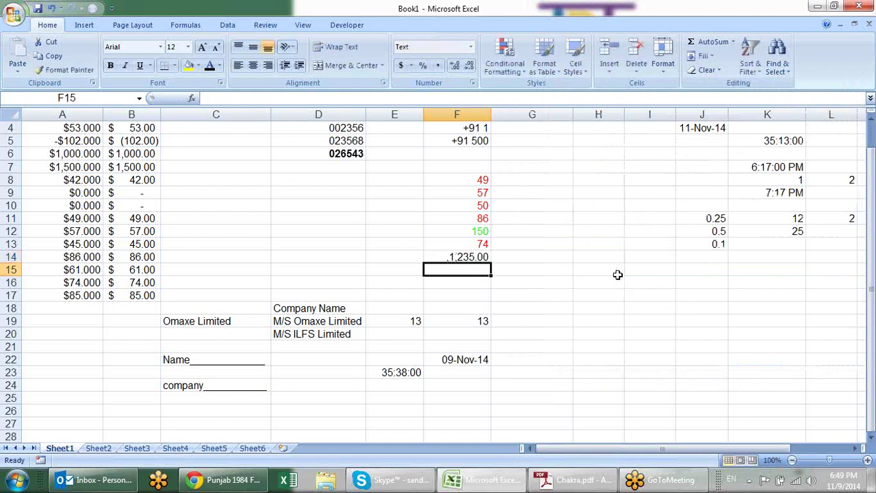
pyautogui.click(617, 273)
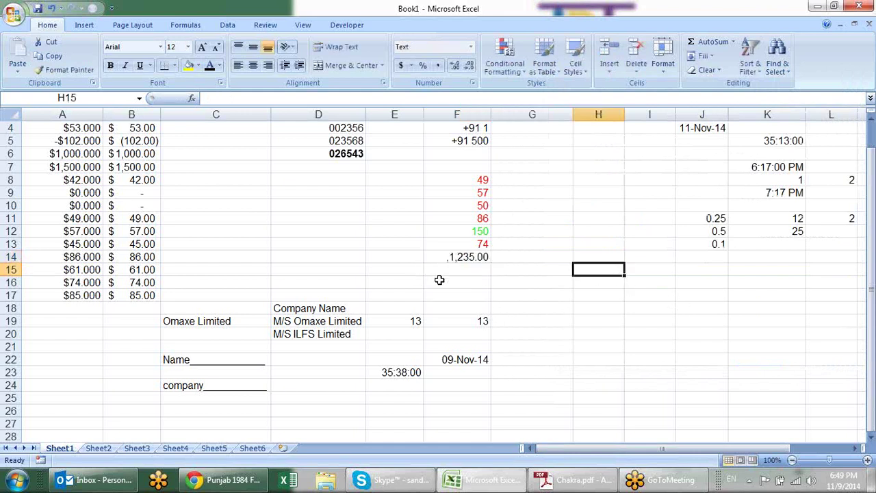
pyautogui.click(481, 255)
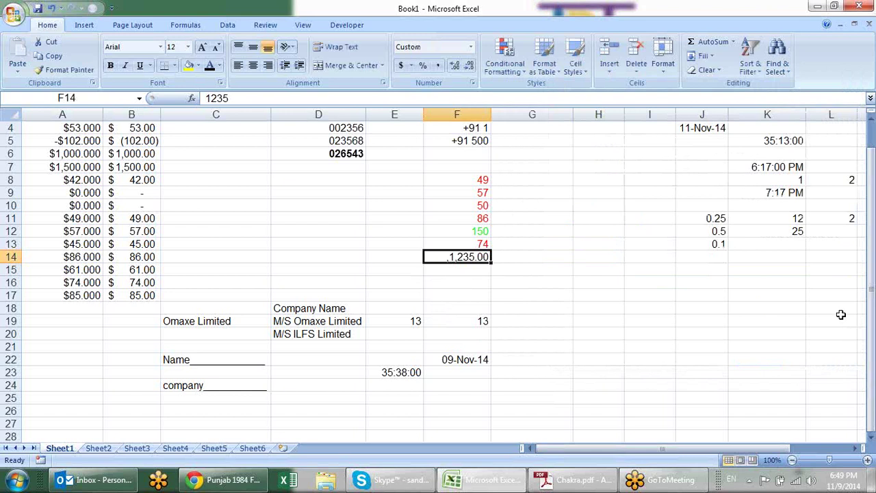
pyautogui.write('52')
pyautogui.press('Return')
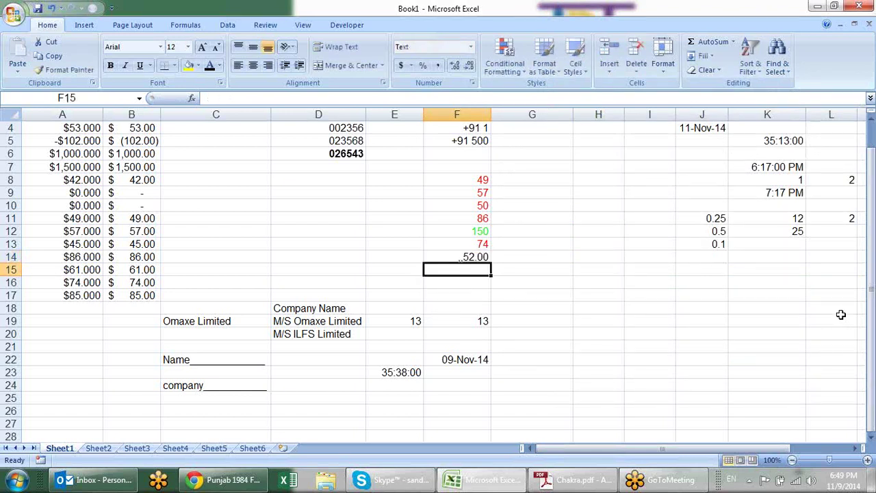
pyautogui.click(620, 261)
pyautogui.click(485, 257)
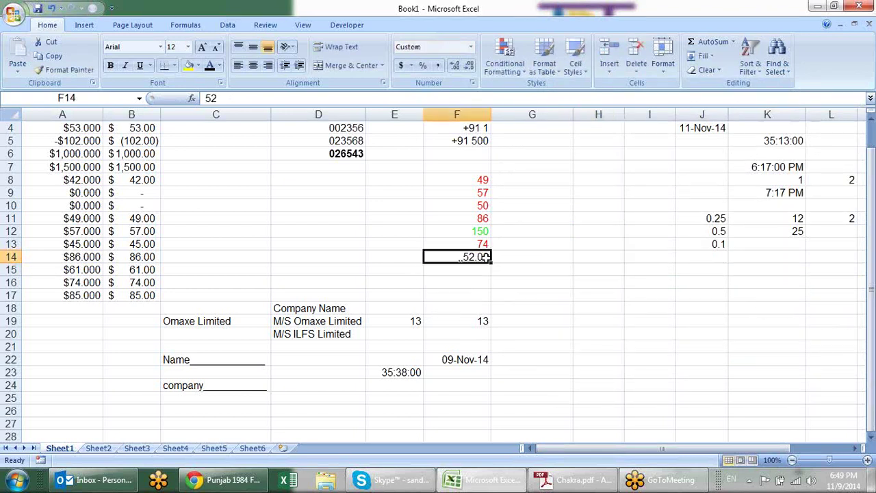
# Prefix F14's custom format code with [>=100000] and add a ;#,##0.00 section.
pyautogui.hotkey('ctrl', '1')
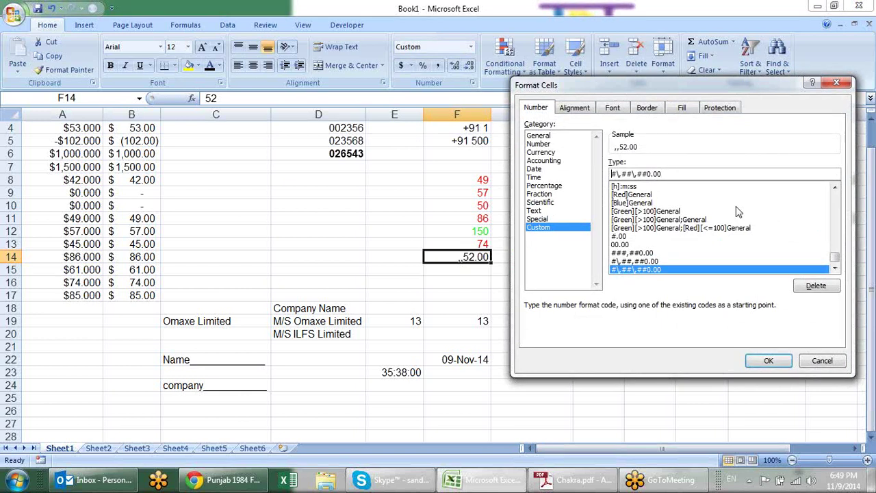
pyautogui.write('[]')
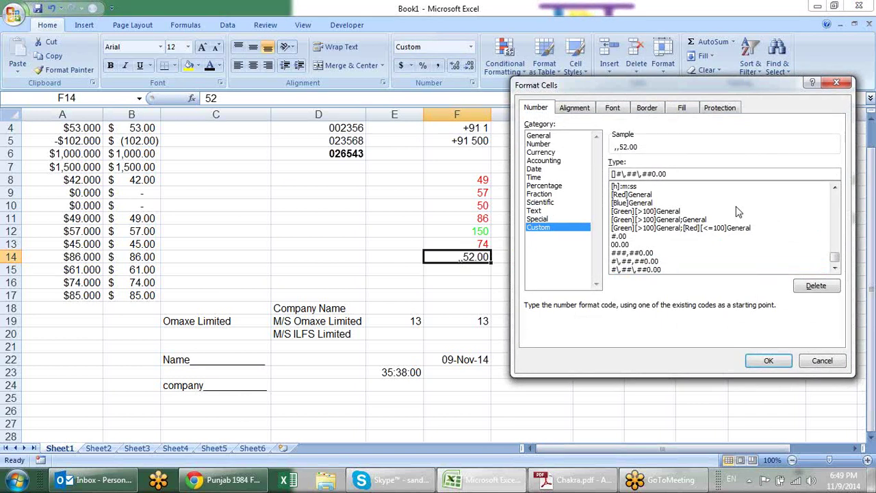
pyautogui.write('>')
pyautogui.write('=')
pyautogui.write('10000')
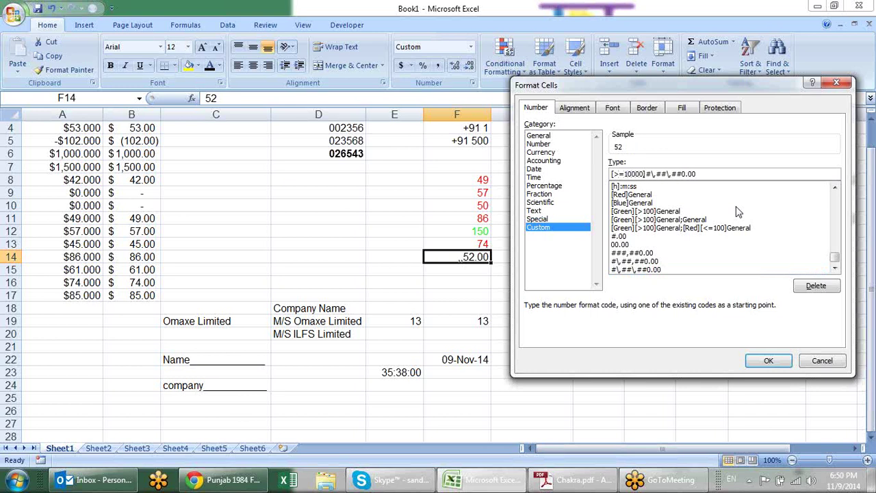
pyautogui.write('0')
pyautogui.write(';')
pyautogui.write('#,')
pyautogui.write('##0.')
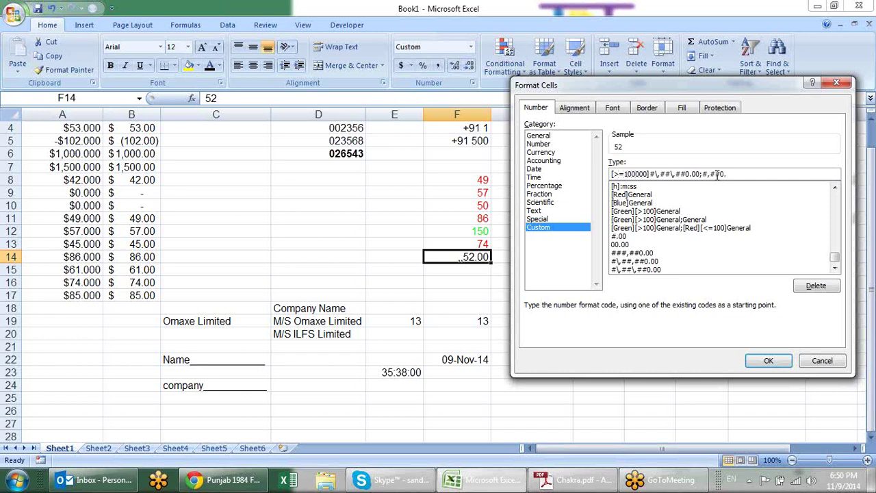
pyautogui.write('0')
# Apply the conditional lakh format and enter 1,23,123 into F14.
pyautogui.click(768, 360)
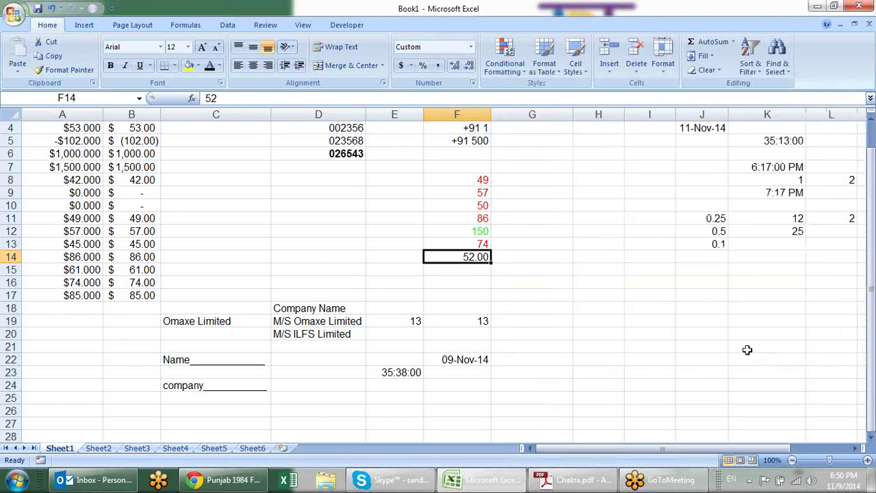
pyautogui.click(525, 258)
pyautogui.click(483, 259)
pyautogui.write('1,23,123')
pyautogui.press('Return')
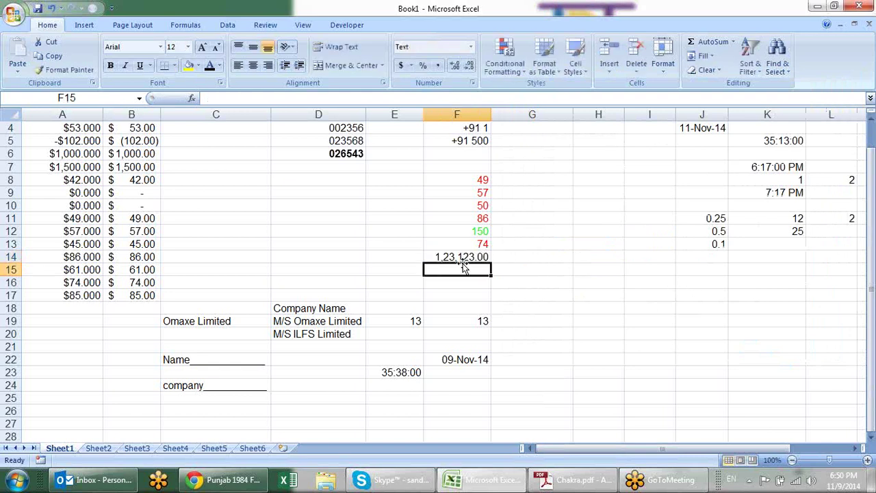
# Edit F14 in place, appending 25 to make a larger number.
pyautogui.click(468, 257)
pyautogui.doubleClick(471, 257)
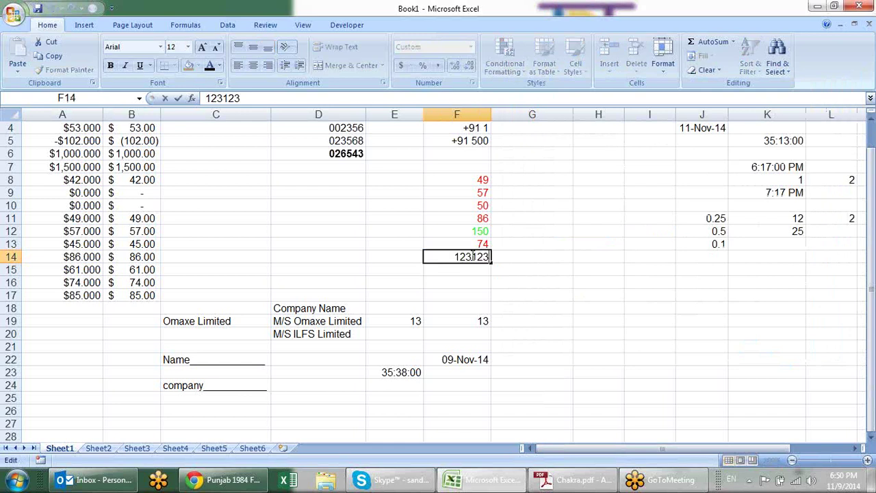
pyautogui.press('Return')
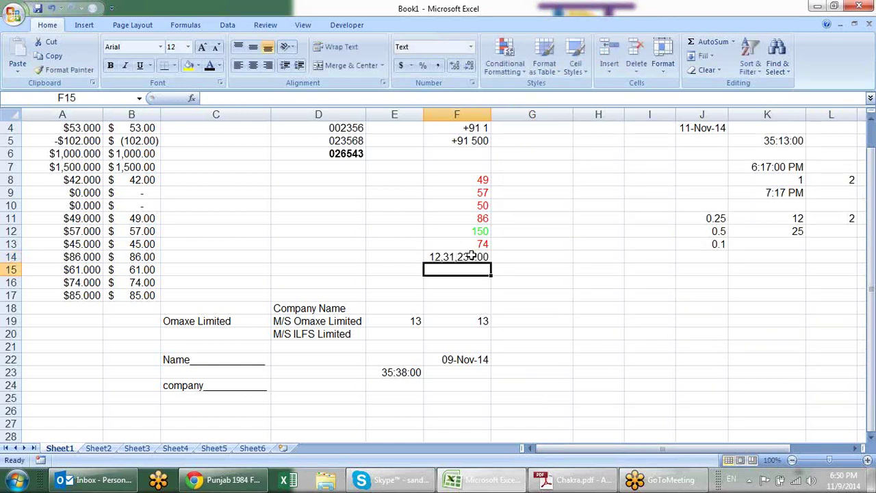
pyautogui.click(471, 256)
pyautogui.press('F2')
pyautogui.write('25')
pyautogui.press('Return')
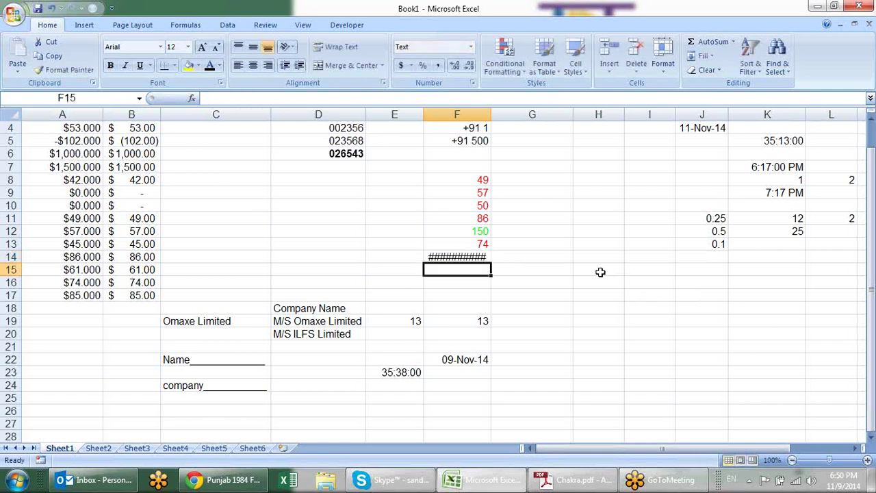
# Delete the last digit of F14's overflowing number, then undo that edit.
pyautogui.click(453, 258)
pyautogui.doubleClick(454, 258)
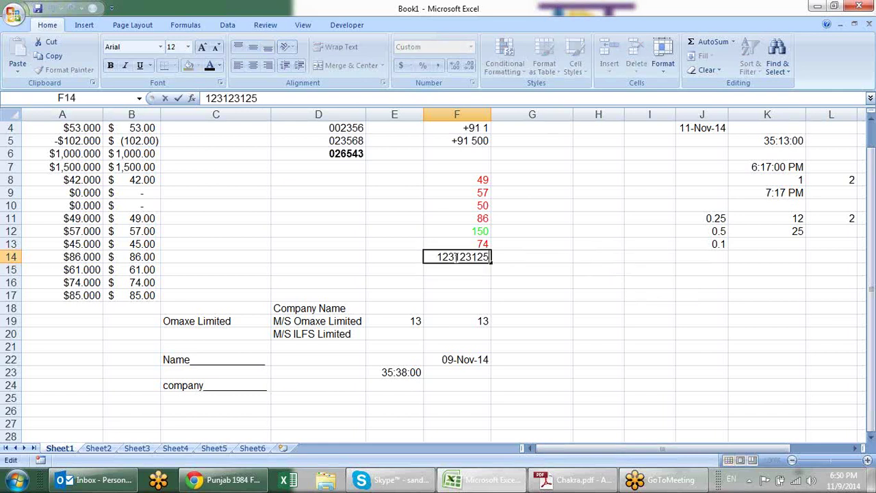
pyautogui.press('BackSpace')
pyautogui.press('Return')
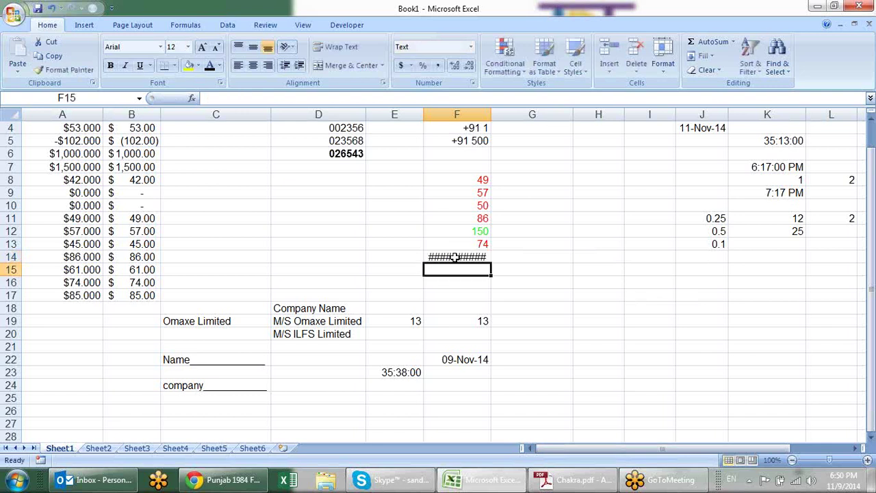
pyautogui.click(454, 257)
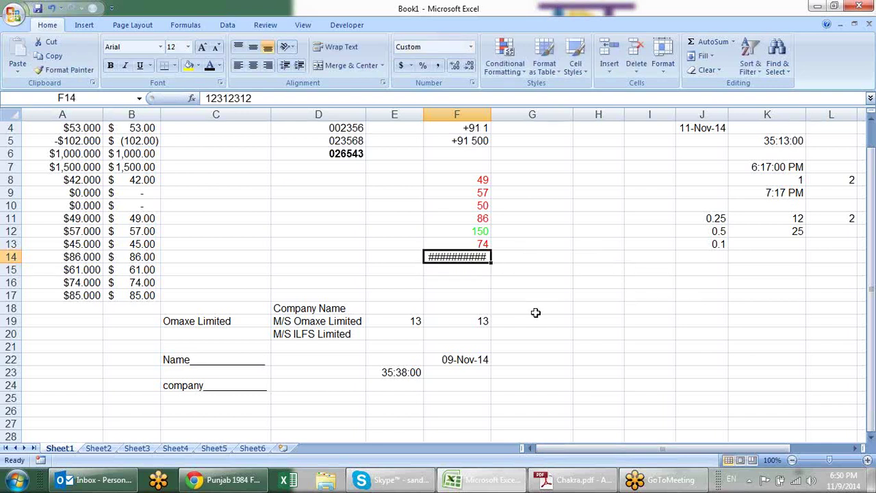
pyautogui.hotkey('ctrl', 'z')
pyautogui.hotkey('ctrl', 'z')
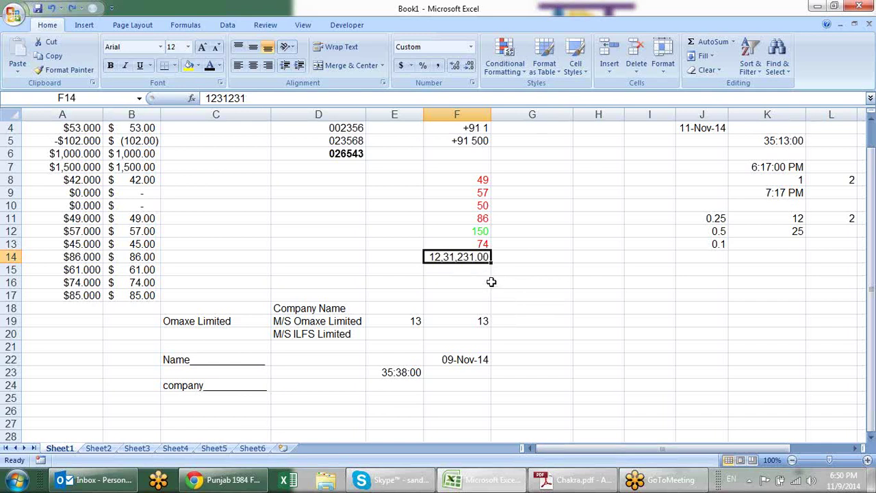
# Confirm F14 keeps its custom lakh format, then move down to F15.
pyautogui.click(490, 272)
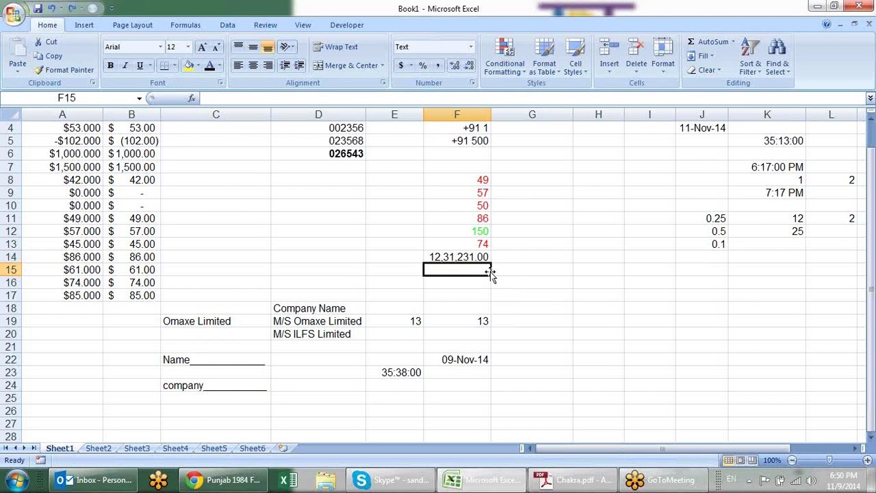
pyautogui.click(490, 257)
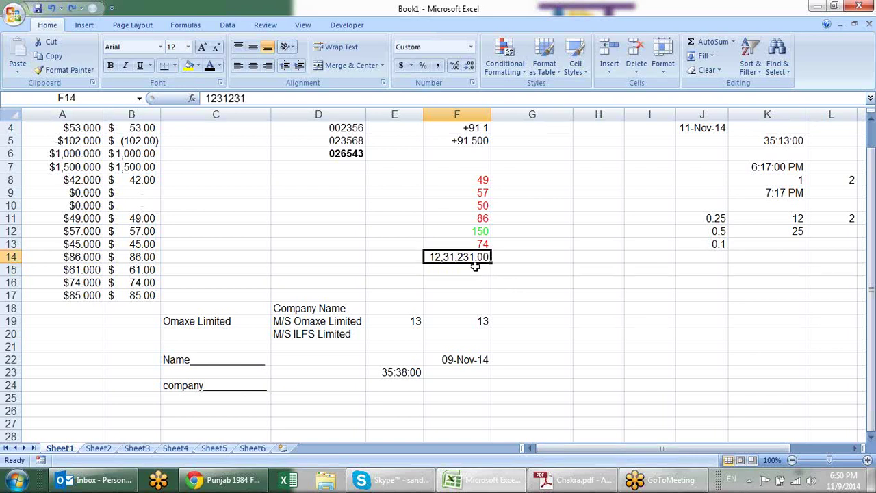
pyautogui.hotkey('alt', 'Tab')
pyautogui.hotkey('ctrl', '1')
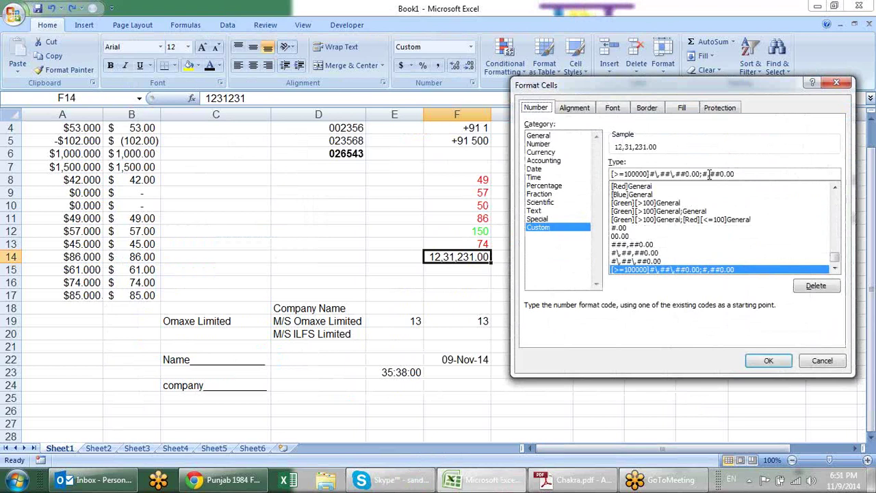
pyautogui.click(769, 361)
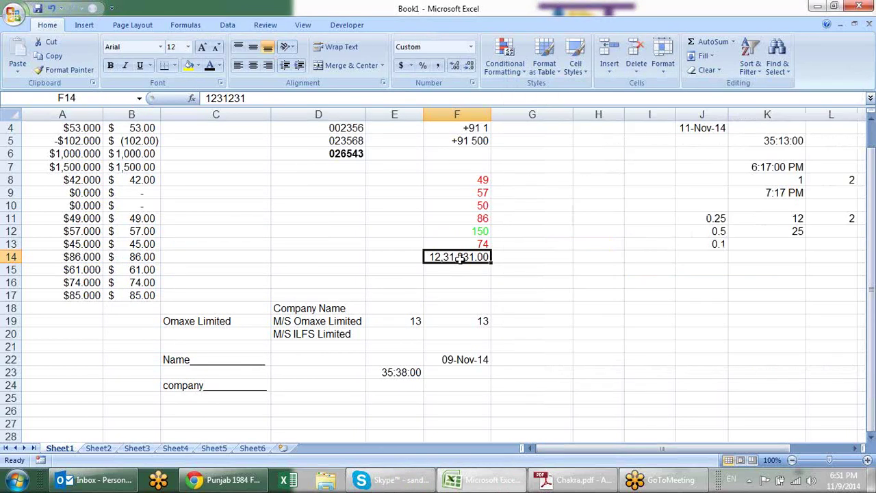
pyautogui.press('Return')
# Enter 500 in F15 and an AutoSum total =SUM(F14:F15) in F16.
pyautogui.write('500')
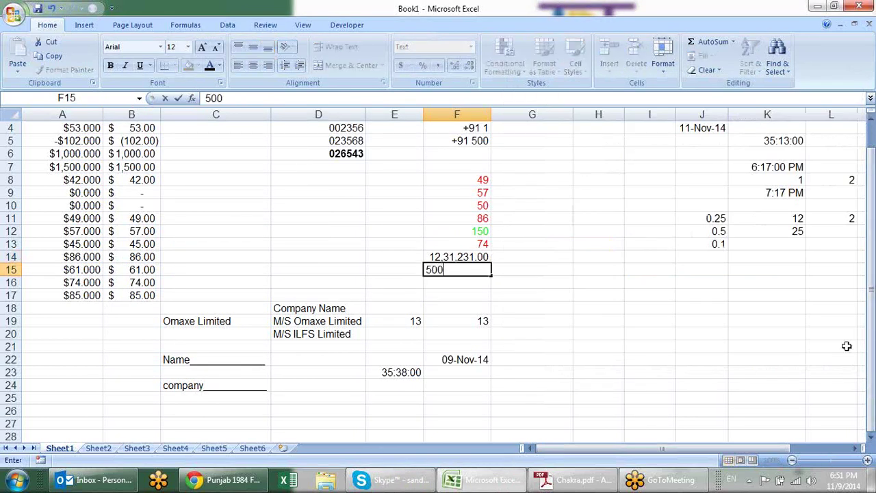
pyautogui.press('Return')
pyautogui.hotkey('alt', '=')
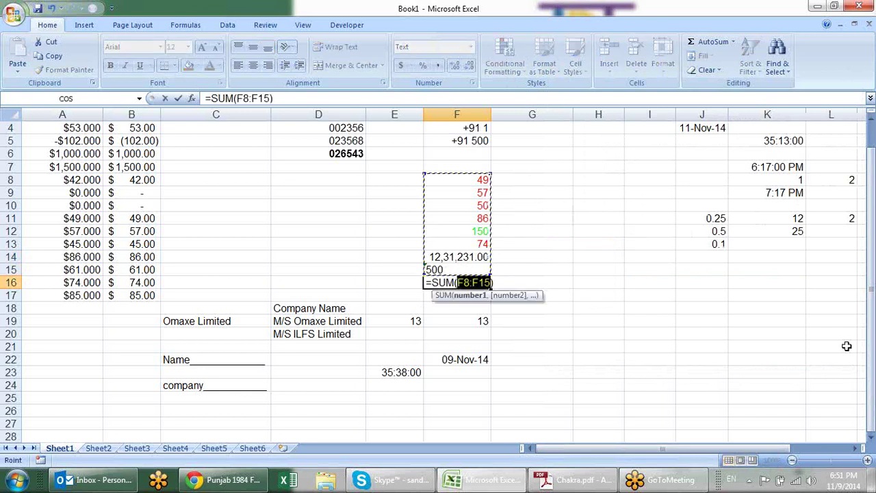
pyautogui.press('Up')
pyautogui.press('Up')
pyautogui.press('Down')
pyautogui.press('Down')
pyautogui.press('Down')
pyautogui.press('Down')
pyautogui.press('Down')
pyautogui.press('Down')
pyautogui.press('Down')
pyautogui.press('Down')
pyautogui.hotkey('shift', 'Down')
pyautogui.press('Return')
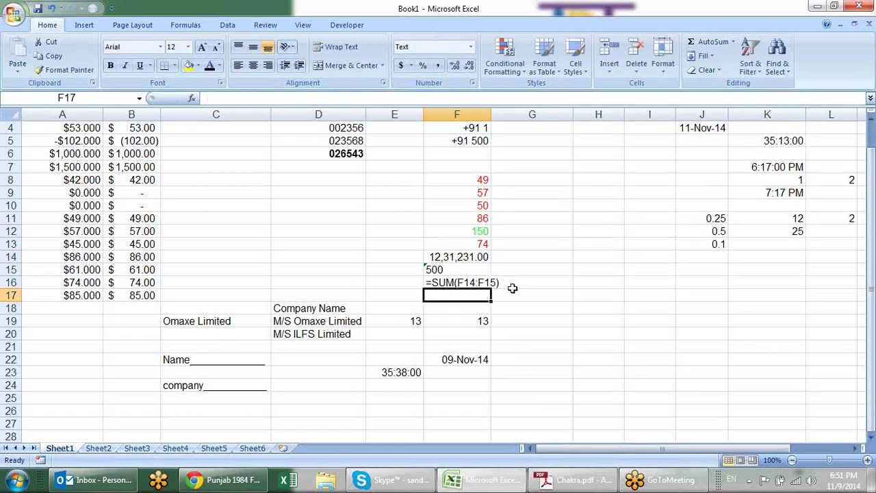
# Re-enter the F16 formula and the 500 in F15 so the total calculates.
pyautogui.click(470, 282)
pyautogui.hotkey('ctrl', 'shift', '~')
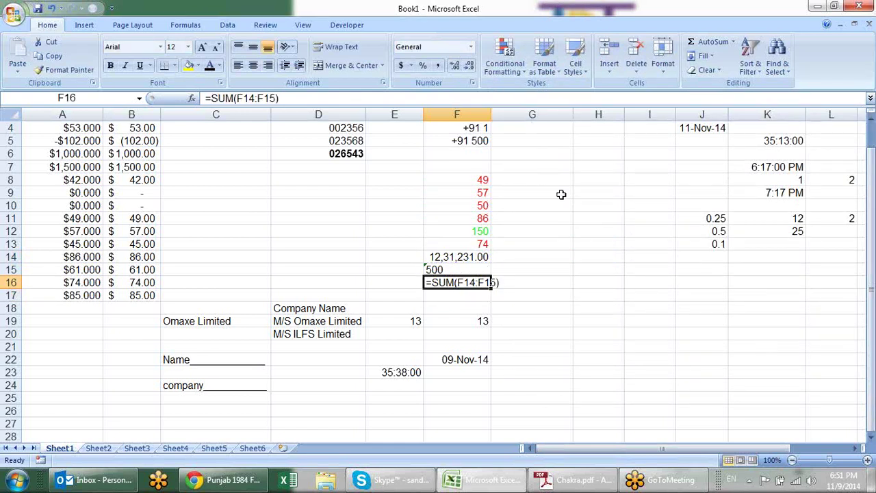
pyautogui.press('Return')
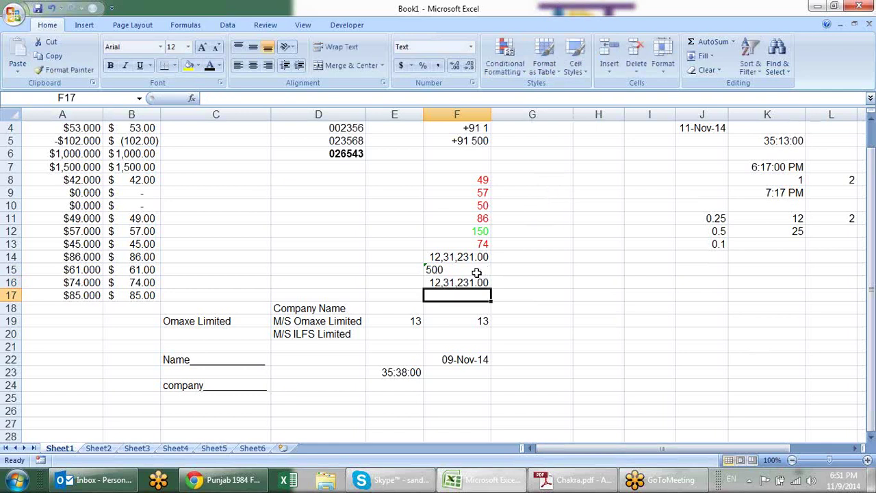
pyautogui.click(477, 272)
pyautogui.hotkey('ctrl', 'shift', '~')
pyautogui.doubleClick(477, 273)
pyautogui.press('Return')
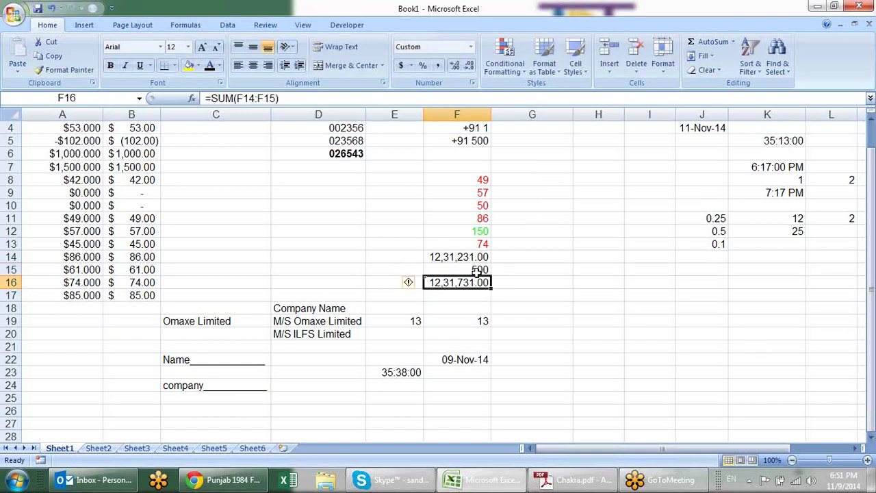
pyautogui.click(564, 274)
# Make the F16 total 12,31,731.00 bold and check its =SUM(F14:F15) formula.
pyautogui.click(459, 282)
pyautogui.hotkey('ctrl', 'b')
pyautogui.click(603, 299)
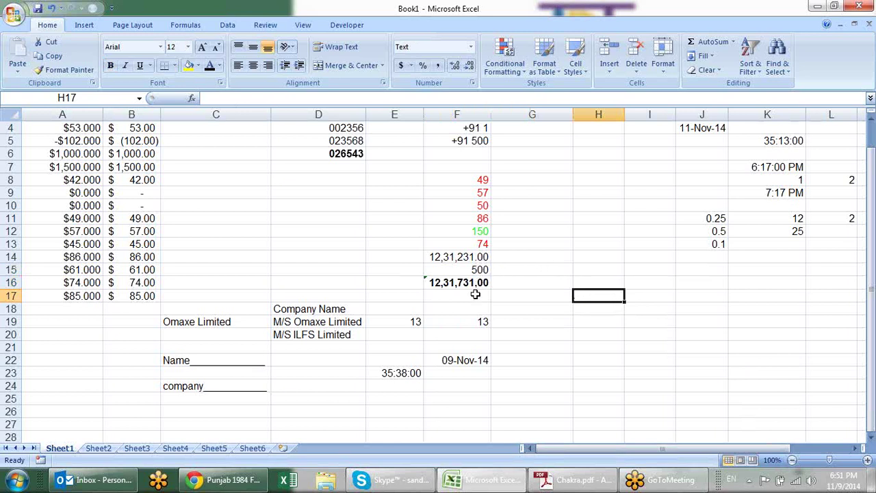
pyautogui.click(479, 282)
pyautogui.doubleClick(482, 282)
pyautogui.press('Escape')
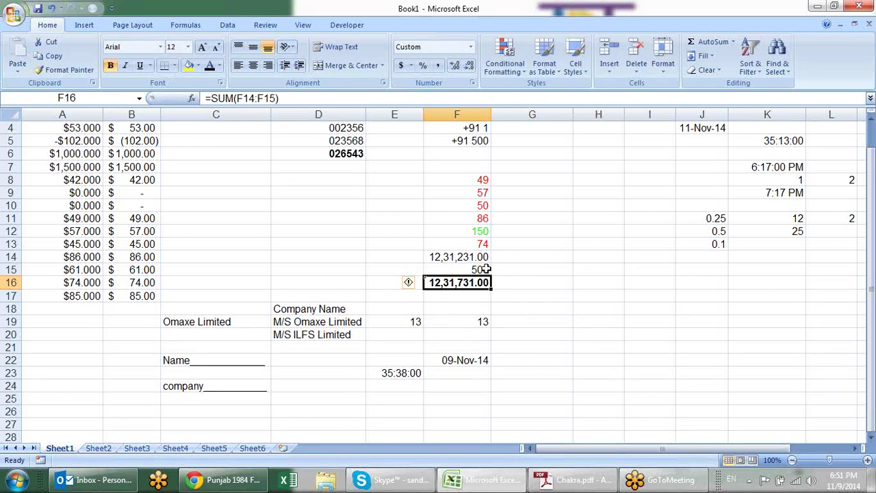
pyautogui.click(475, 262)
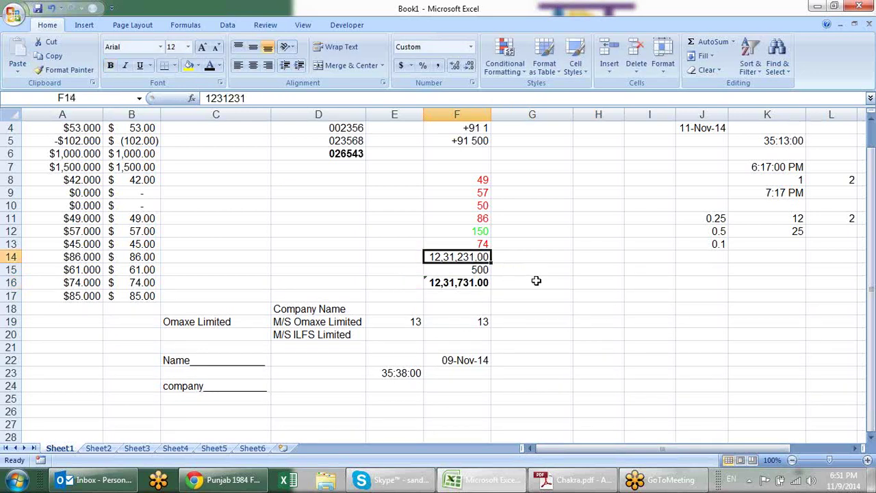
pyautogui.hotkey('ctrl', '1')
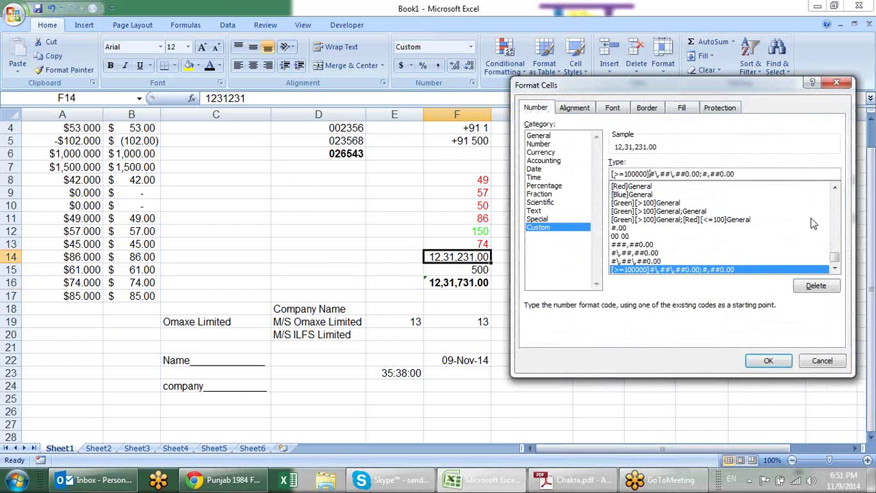
# Add an "RS " prefix to F14's lakh format code and widen column F to fit.
pyautogui.hotkey('shift', 'Tab')
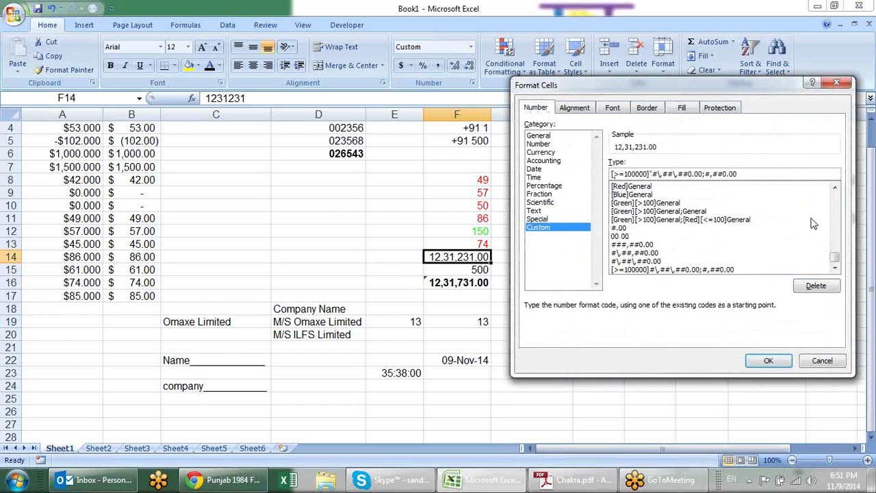
pyautogui.write('RS')
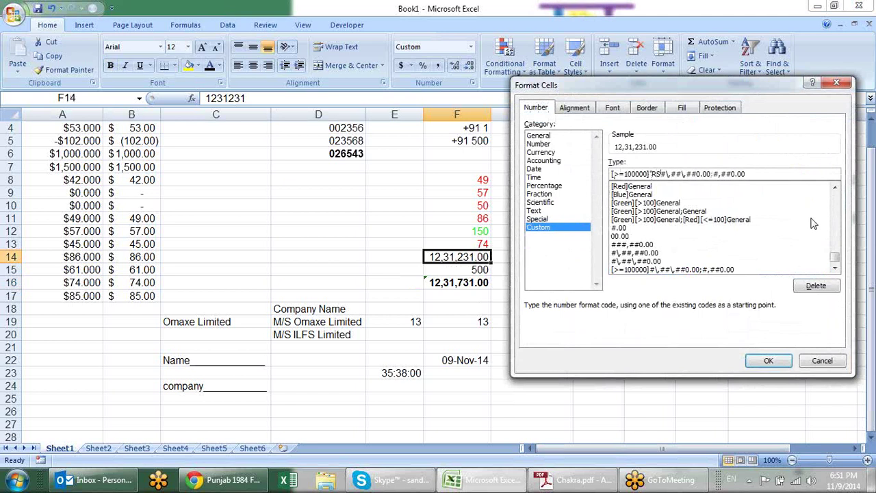
pyautogui.write(' "')
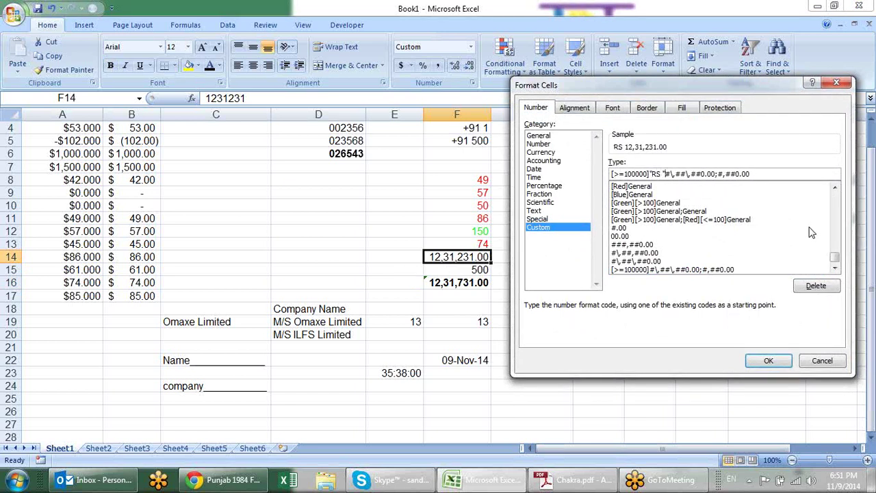
pyautogui.click(769, 362)
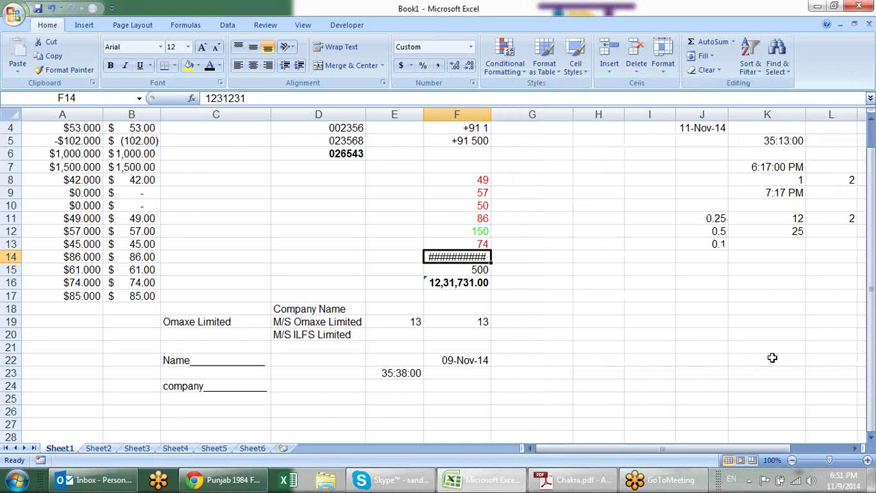
pyautogui.hotkey('ctrl', '1')
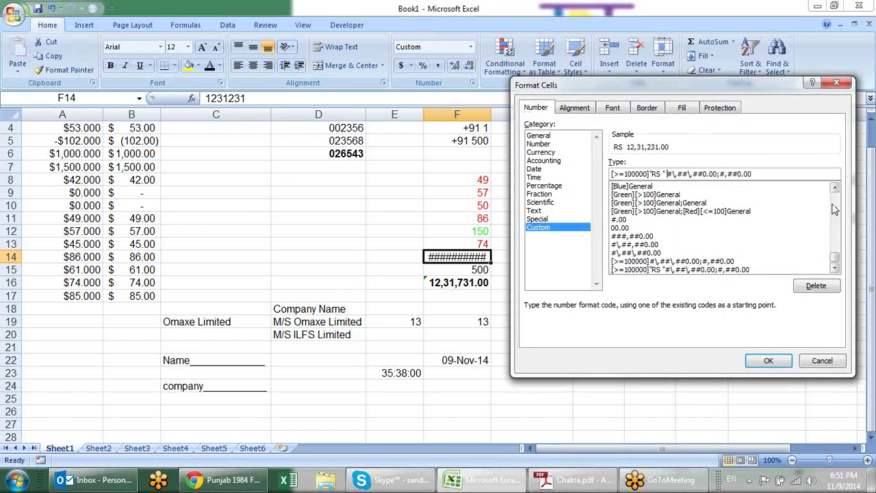
pyautogui.press('Return')
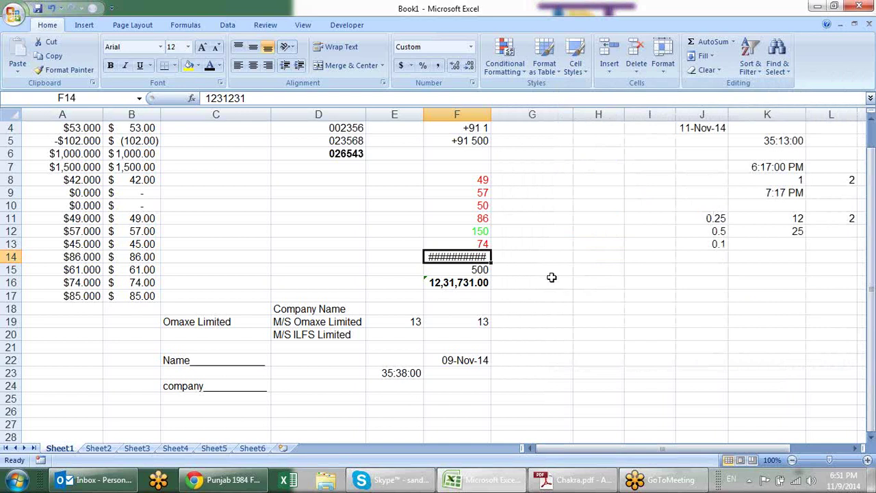
pyautogui.hotkey('ctrl', '1')
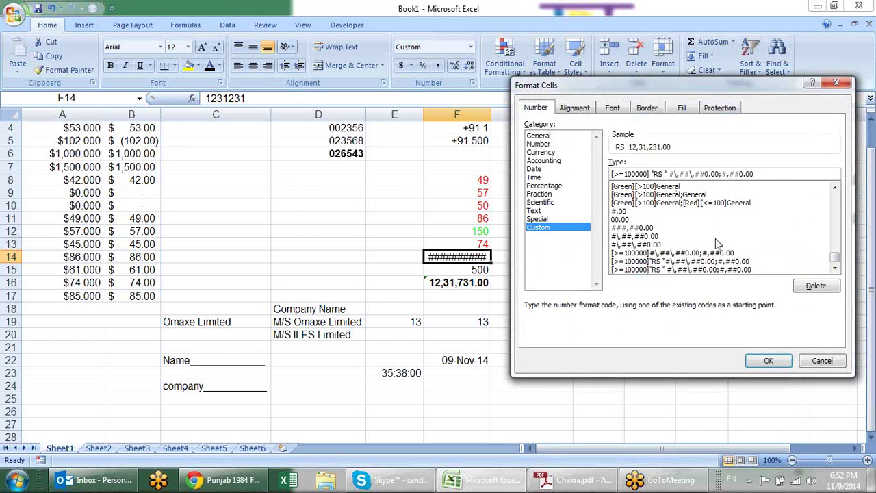
pyautogui.click(763, 360)
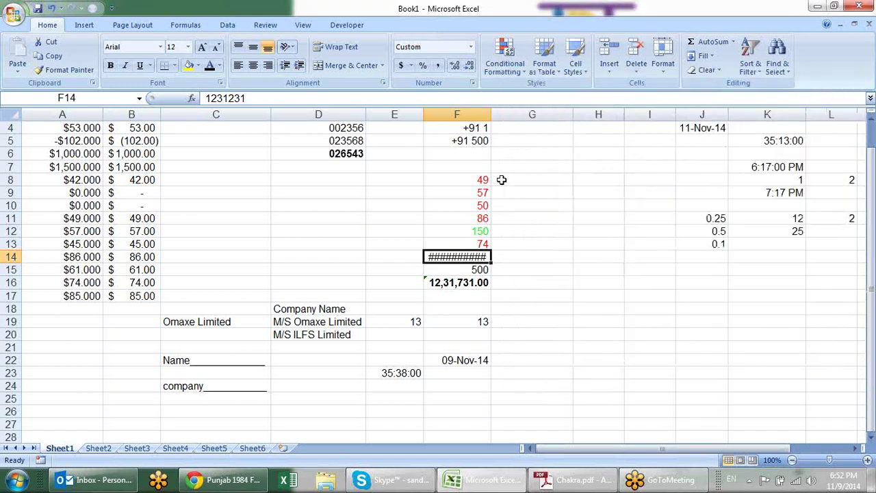
pyautogui.moveTo(491, 114); pyautogui.dragTo(511, 114)
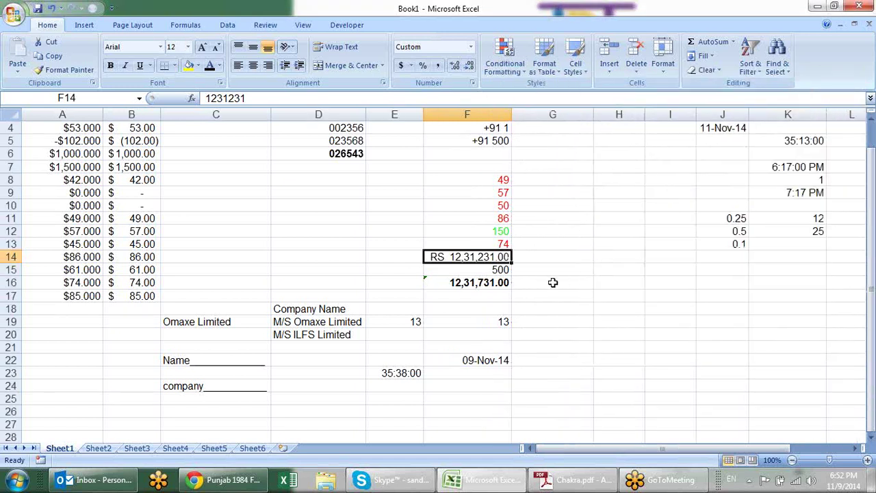
# Copy F14's RS format to F16 with Format Painter and change F15 to 1000.
pyautogui.click(69, 70)
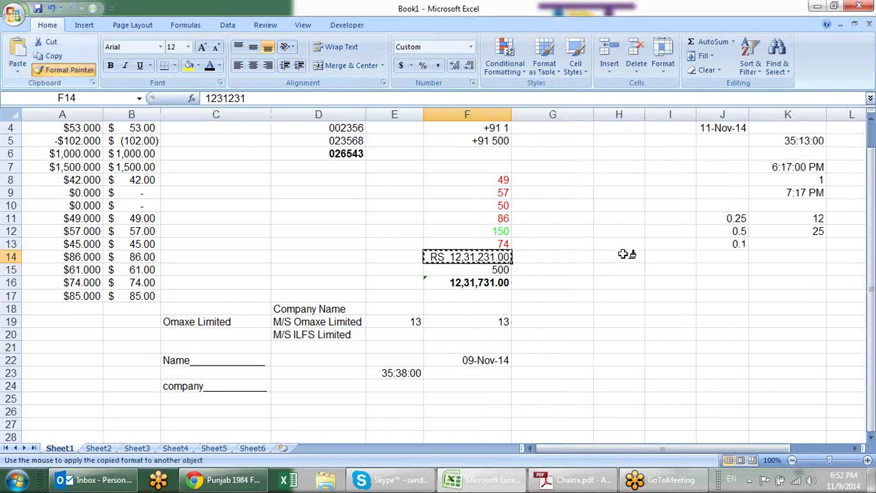
pyautogui.click(479, 282)
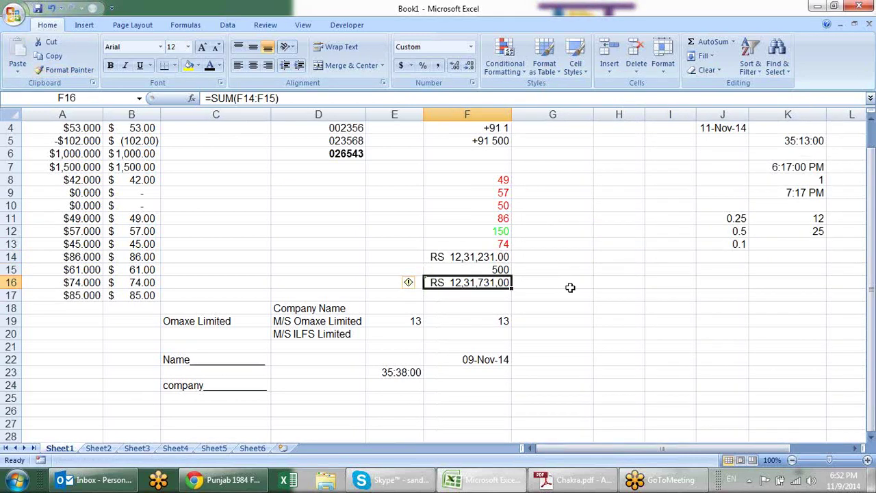
pyautogui.click(495, 268)
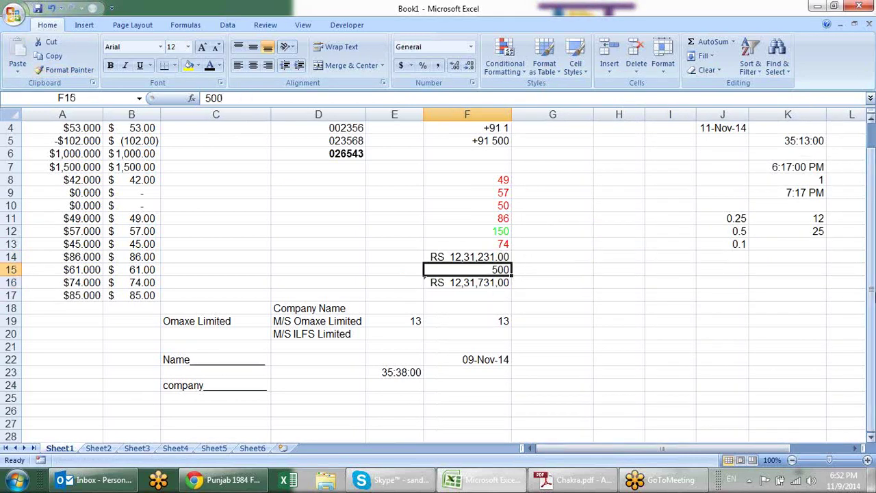
pyautogui.write('1000')
pyautogui.press('Return')
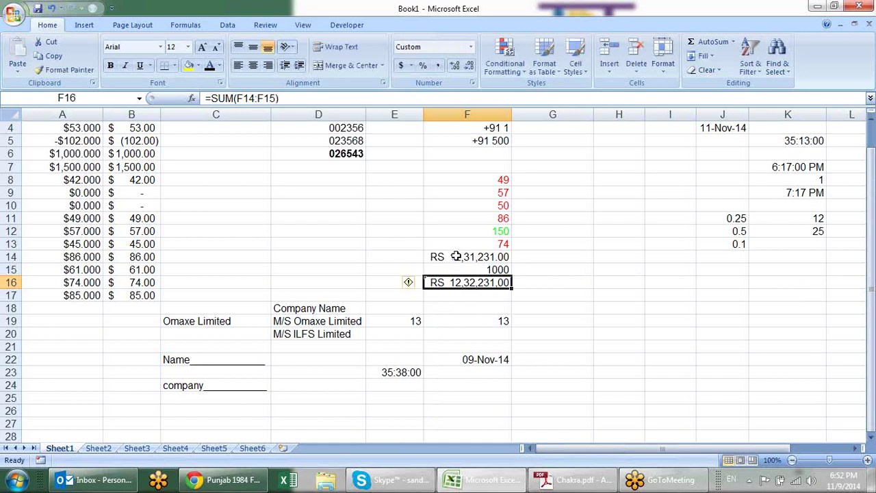
# Compare the F14 amount with the F16 total, now RS 12,32,231.00.
pyautogui.click(456, 255)
pyautogui.click(462, 289)
pyautogui.click(461, 279)
pyautogui.click(463, 257)
pyautogui.click(462, 281)
pyautogui.click(470, 262)
pyautogui.click(477, 286)
pyautogui.click(467, 260)
pyautogui.scroll(1, 605, 322)
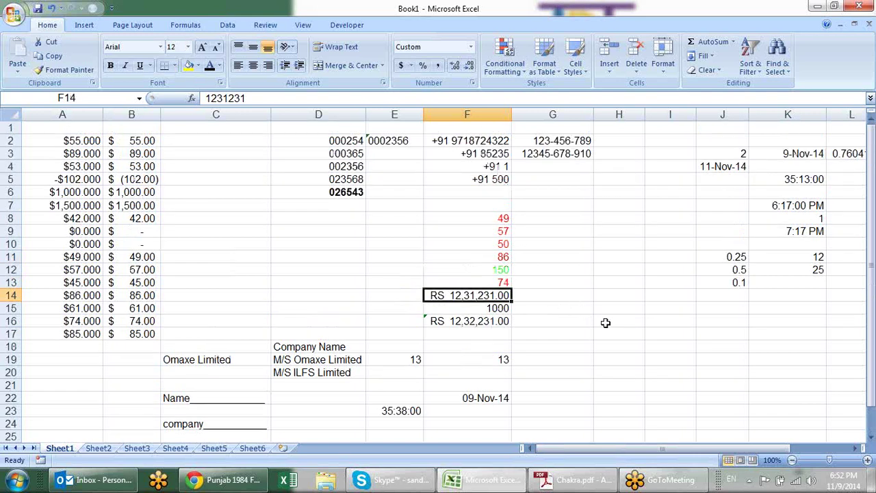
pyautogui.scroll(-2, 605, 322)
pyautogui.scroll(2, 605, 327)
# Enter 2.3, 12.23, 125.362, 12.365 and 1.2 down cells H5 to H9.
pyautogui.click(574, 284)
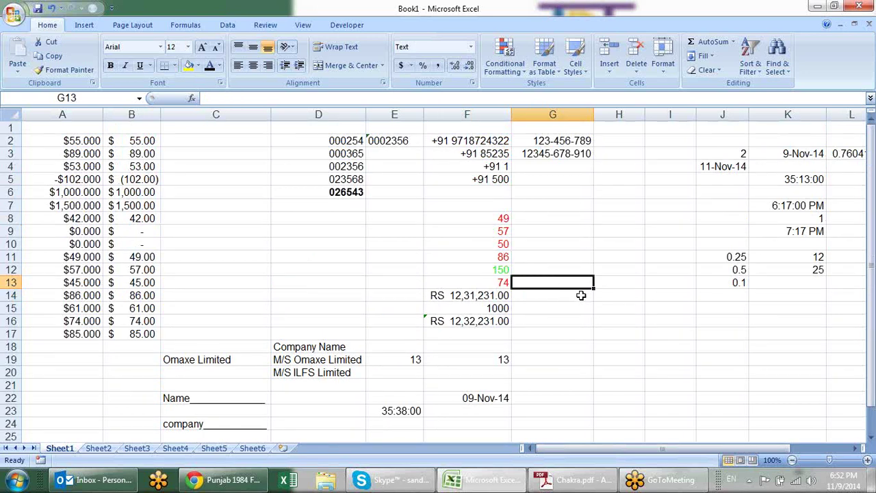
pyautogui.click(629, 180)
pyautogui.write('2.3')
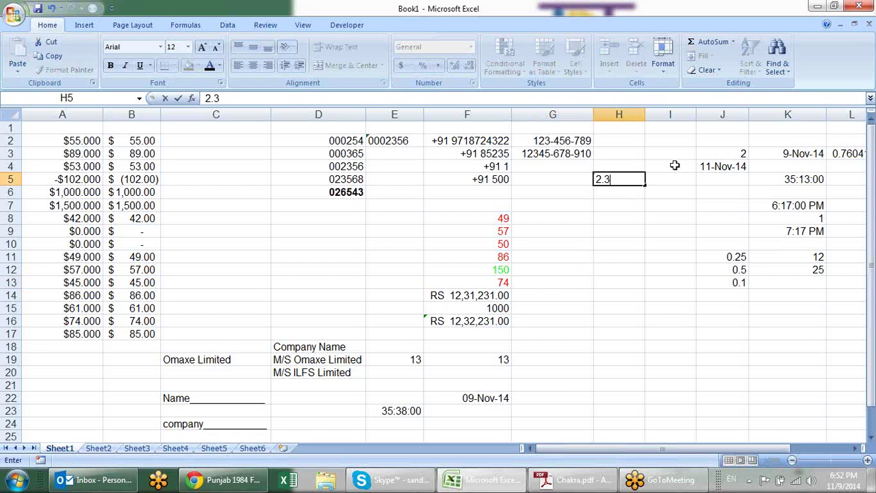
pyautogui.press('Return')
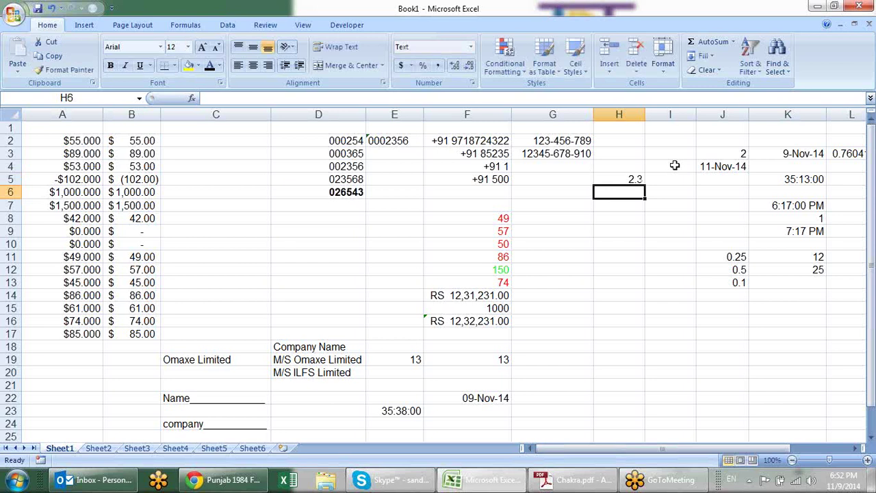
pyautogui.write('12.23')
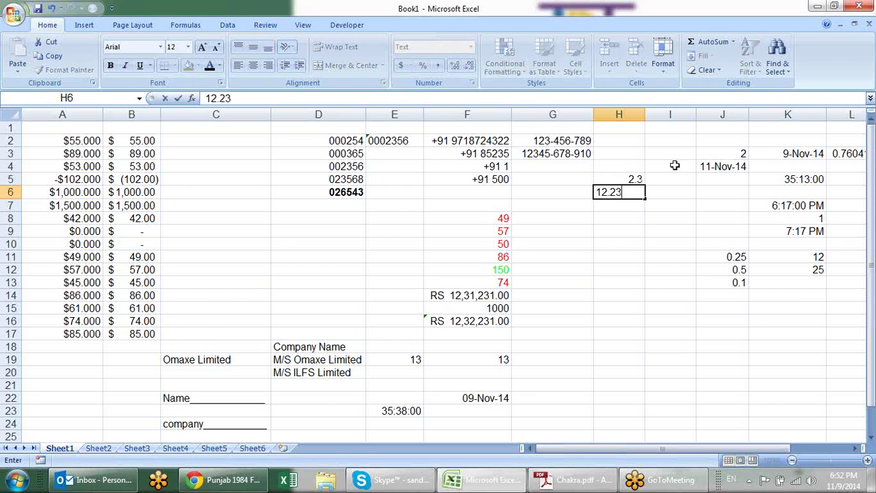
pyautogui.press('Return')
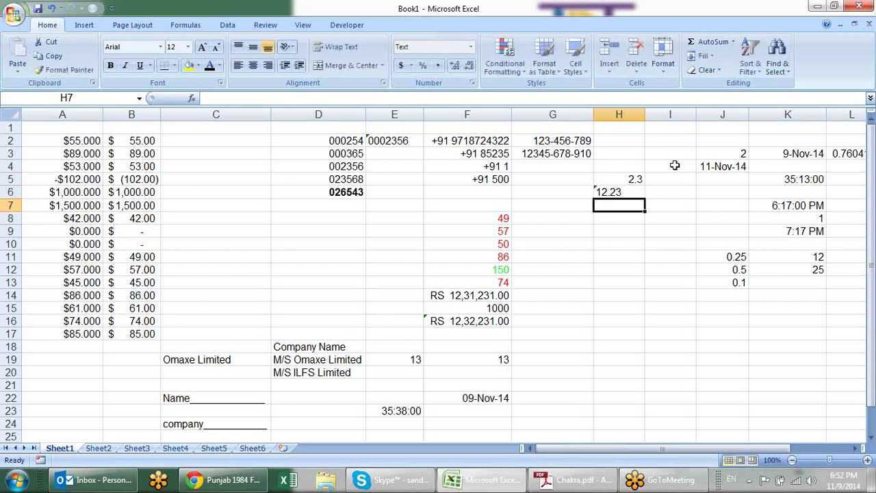
pyautogui.write('125.')
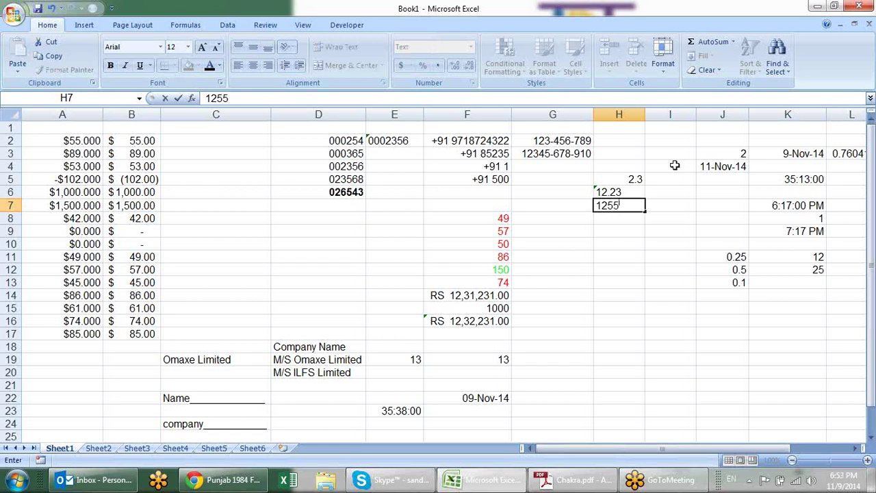
pyautogui.write('362')
pyautogui.press('Return')
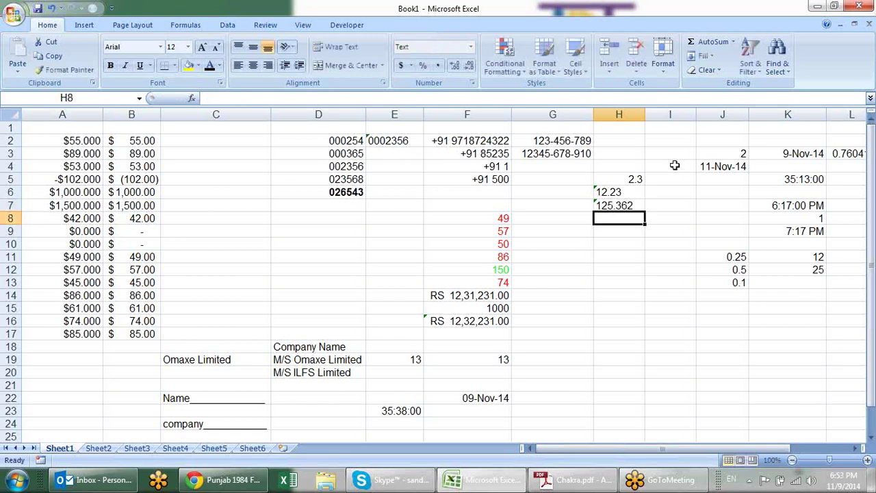
pyautogui.write('12.366')
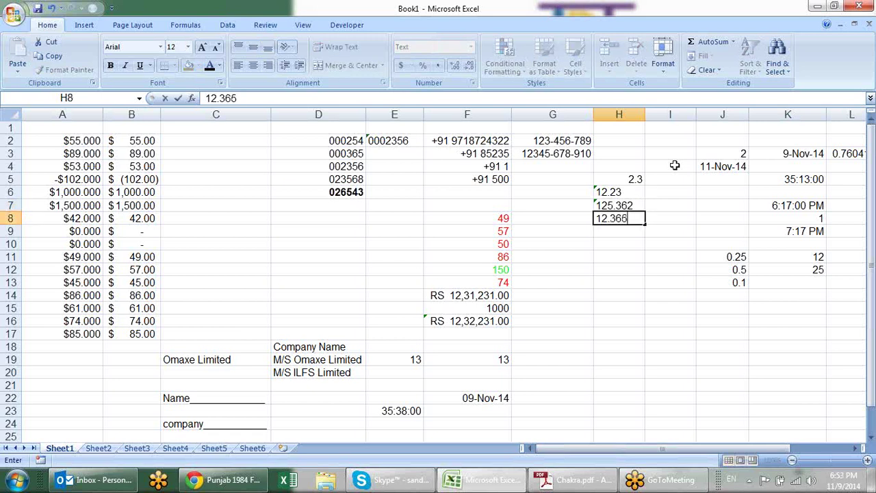
pyautogui.press('Return')
pyautogui.write('1.')
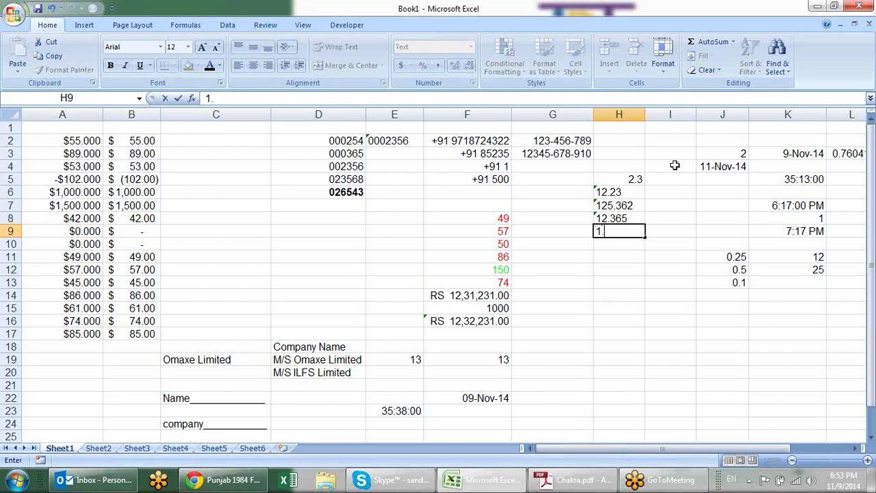
pyautogui.write('2')
pyautogui.press('Return')
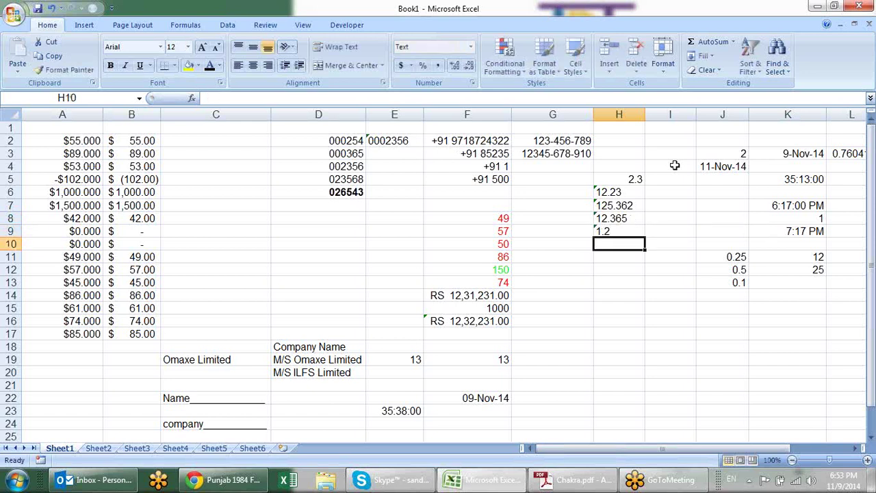
# Re-enter each value in H5:H9 so they become right-aligned numbers.
pyautogui.moveTo(618, 172); pyautogui.dragTo(631, 231)
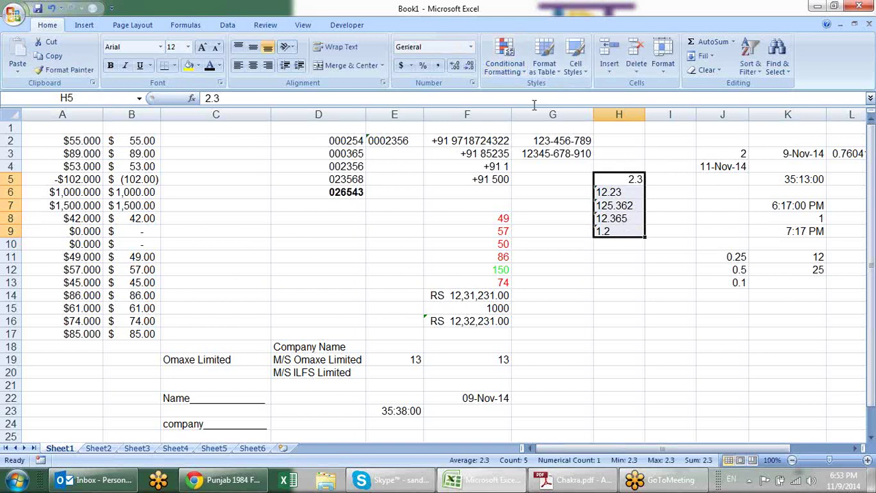
pyautogui.press('F2')
pyautogui.press('Return')
pyautogui.press('F2')
pyautogui.press('Return')
pyautogui.press('F2')
pyautogui.press('Return')
pyautogui.press('F2')
pyautogui.press('Return')
pyautogui.press('F2')
pyautogui.press('Return')
pyautogui.press('F2')
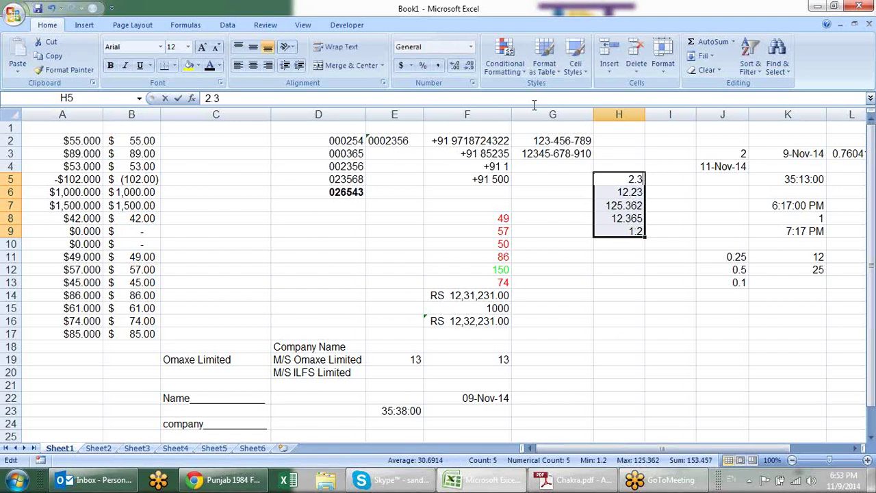
pyautogui.click(668, 255)
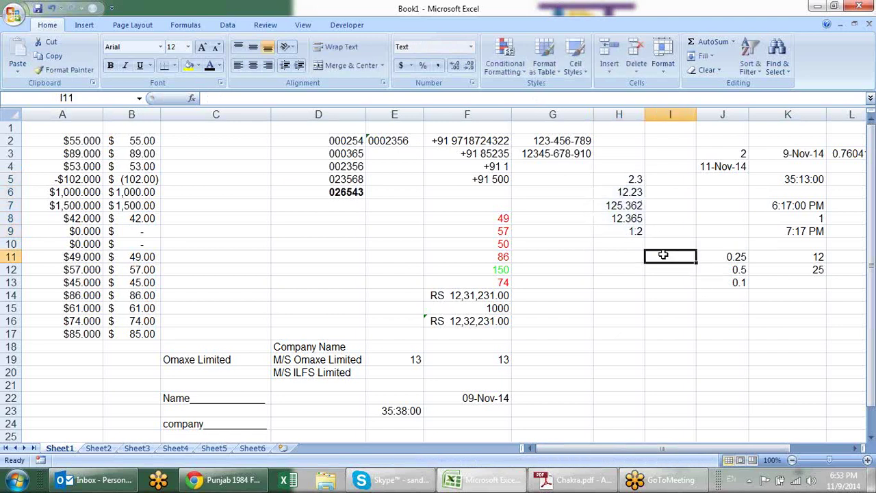
# Replace General with the custom code ???.??? for H5:H9, aligning the decimal points.
pyautogui.moveTo(637, 176); pyautogui.dragTo(620, 232)
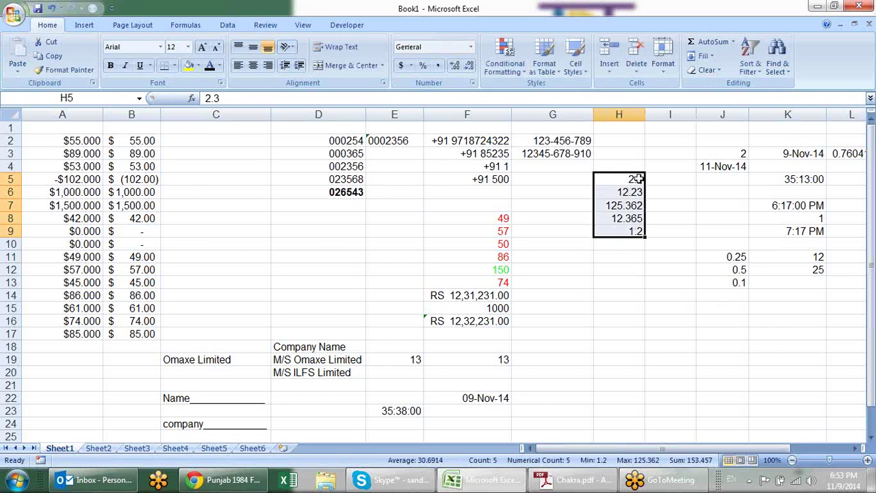
pyautogui.hotkey('ctrl', '1')
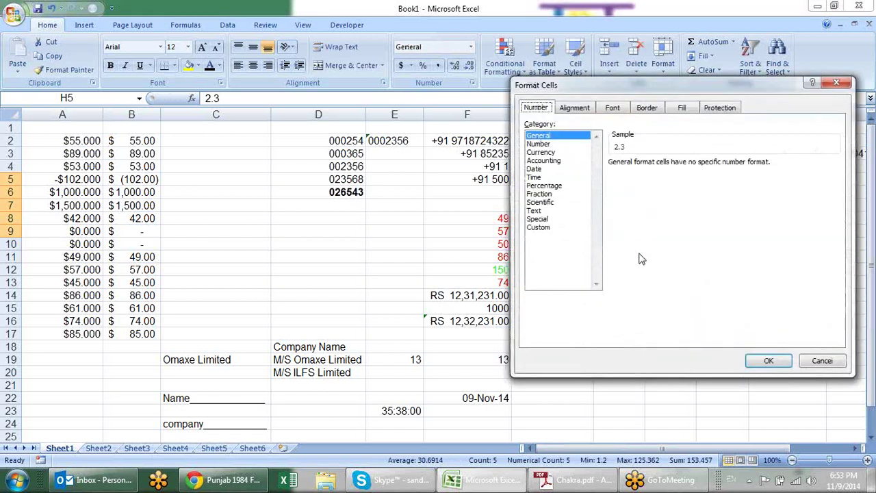
pyautogui.moveTo(621, 93); pyautogui.dragTo(301, 104)
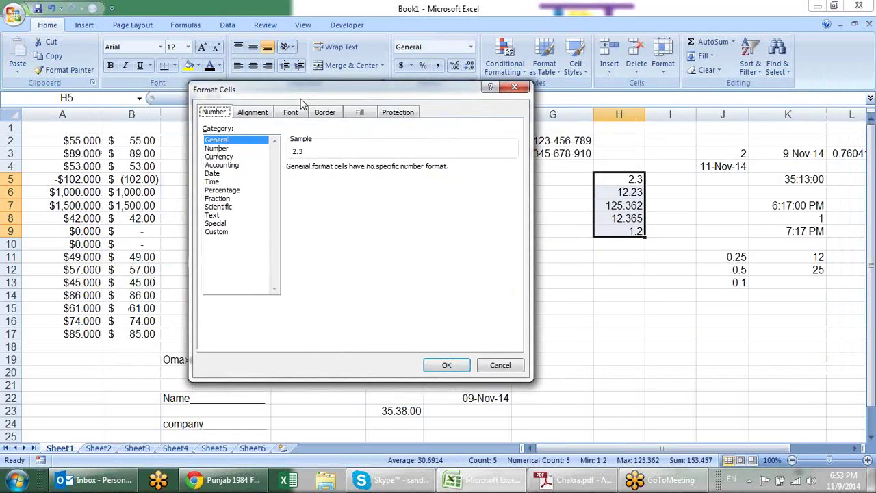
pyautogui.click(223, 233)
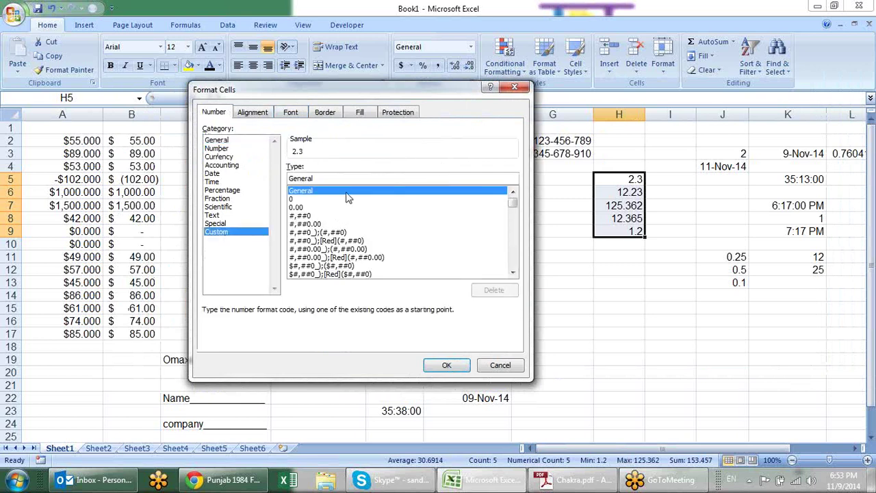
pyautogui.doubleClick(326, 178)
pyautogui.write('??')
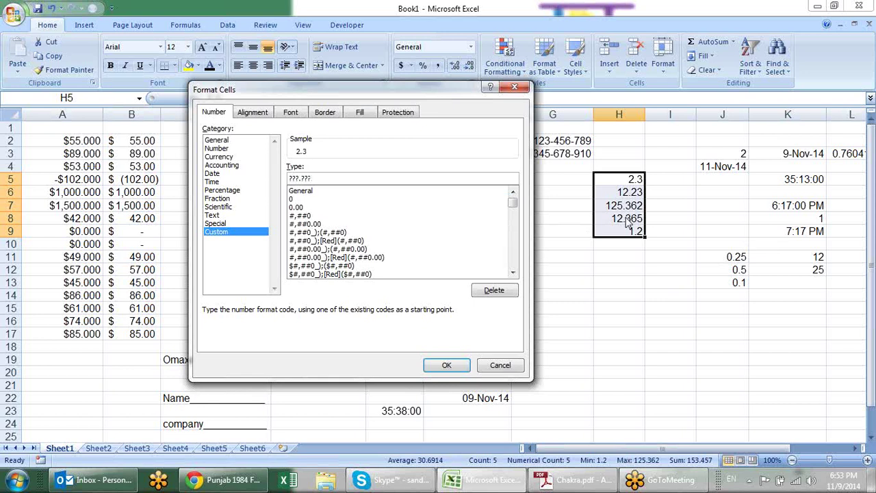
pyautogui.click(452, 364)
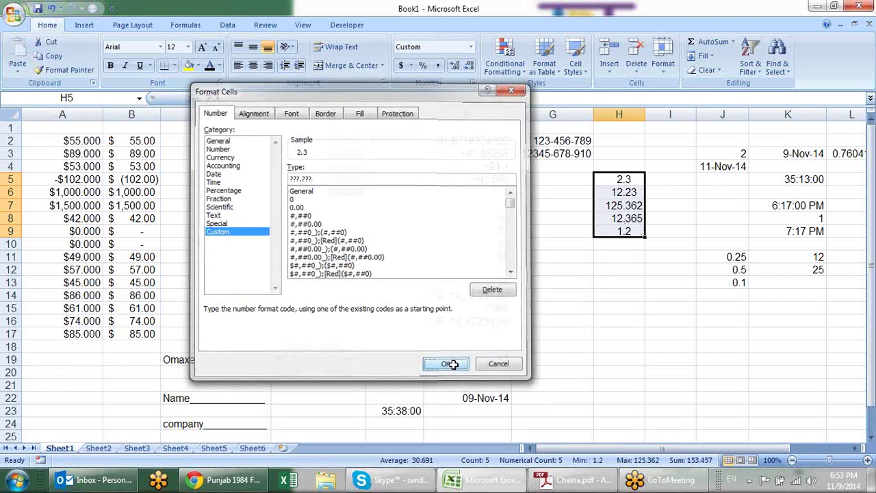
pyautogui.click(650, 268)
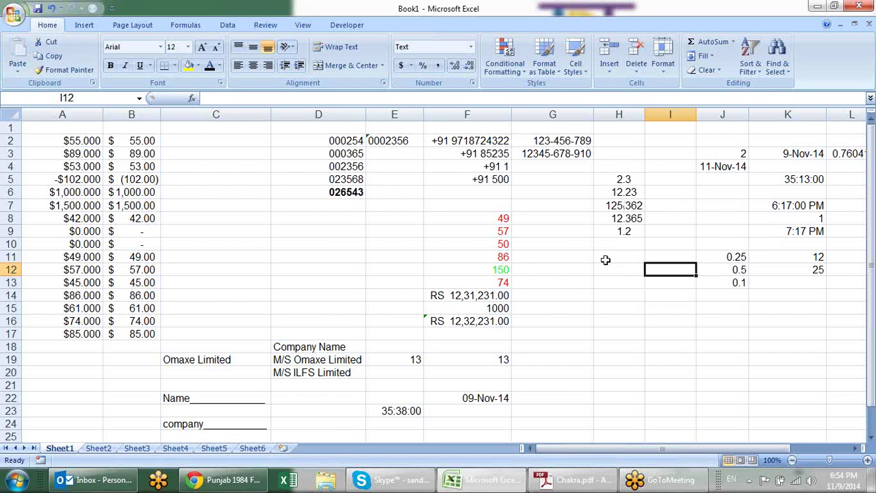
pyautogui.scroll(-1, 568, 268)
pyautogui.scroll(1, 568, 268)
pyautogui.click(599, 295)
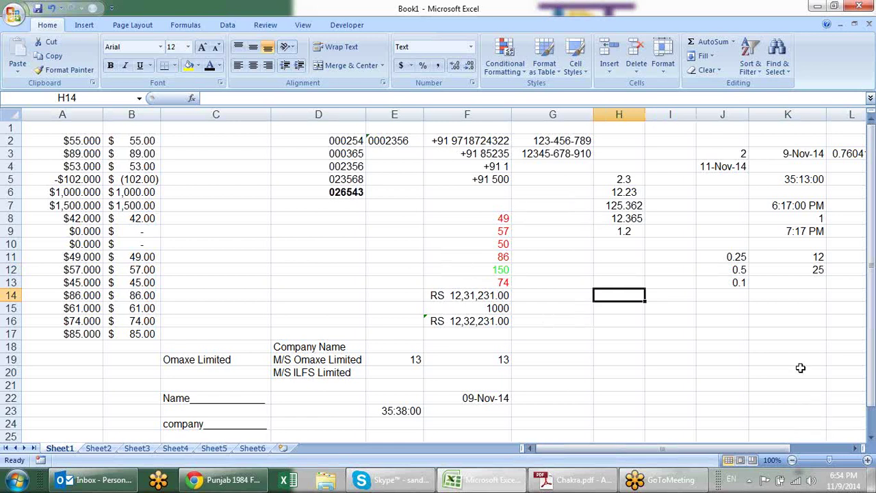
# Search all Excel help for 'custom format' and open 'Create or delete a custom number format'.
pyautogui.click(352, 230)
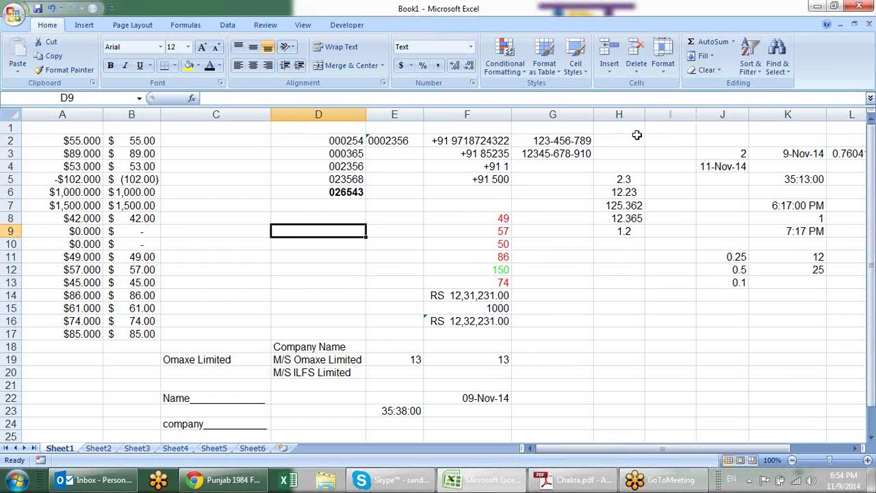
pyautogui.press('F1')
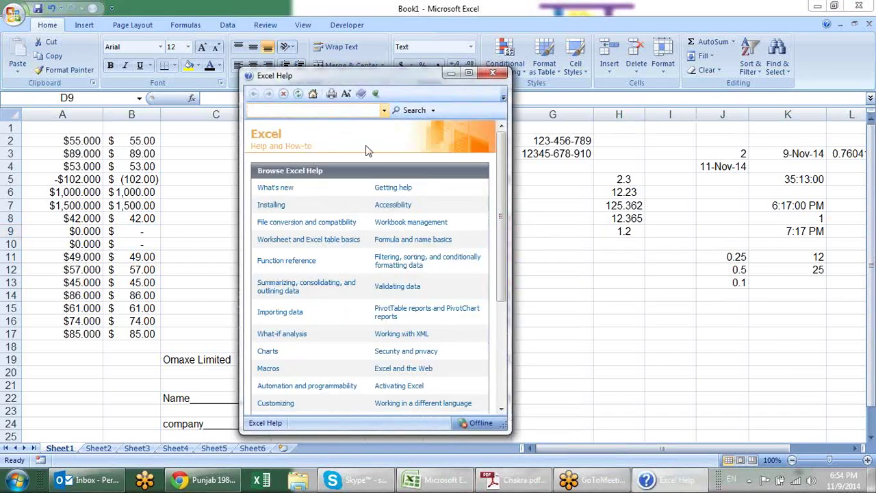
pyautogui.click(433, 111)
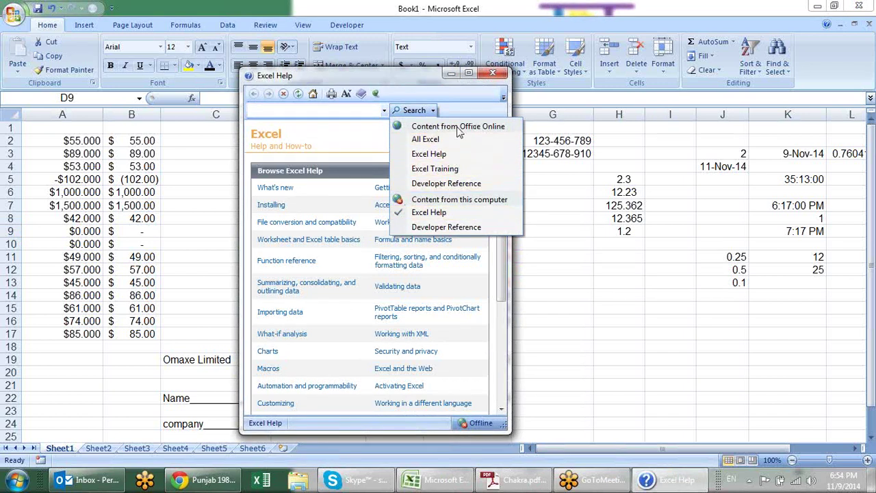
pyautogui.click(425, 139)
pyautogui.write('custo')
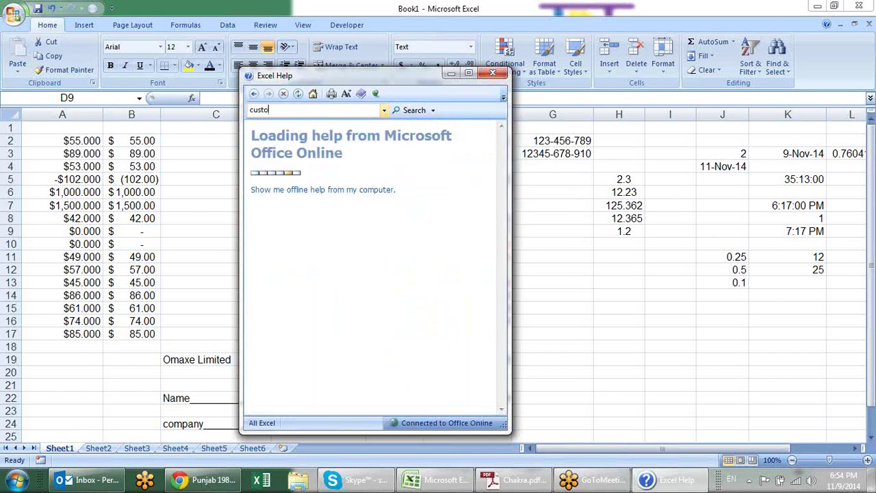
pyautogui.write('m format')
pyautogui.press('Return')
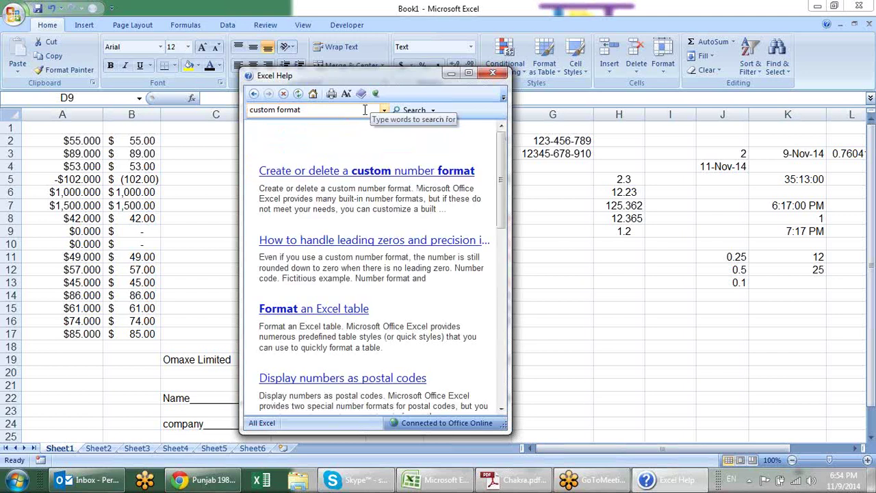
pyautogui.click(326, 173)
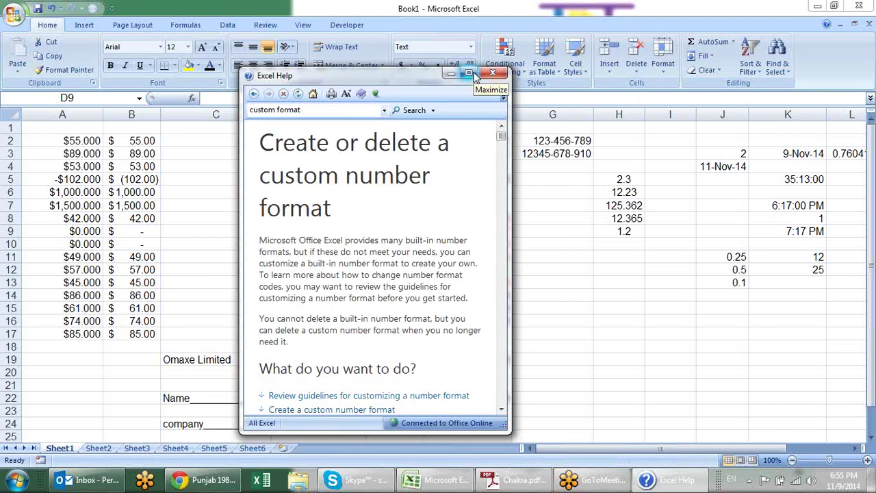
# Maximize the Help window and highlight part of an example custom format code.
pyautogui.click(469, 74)
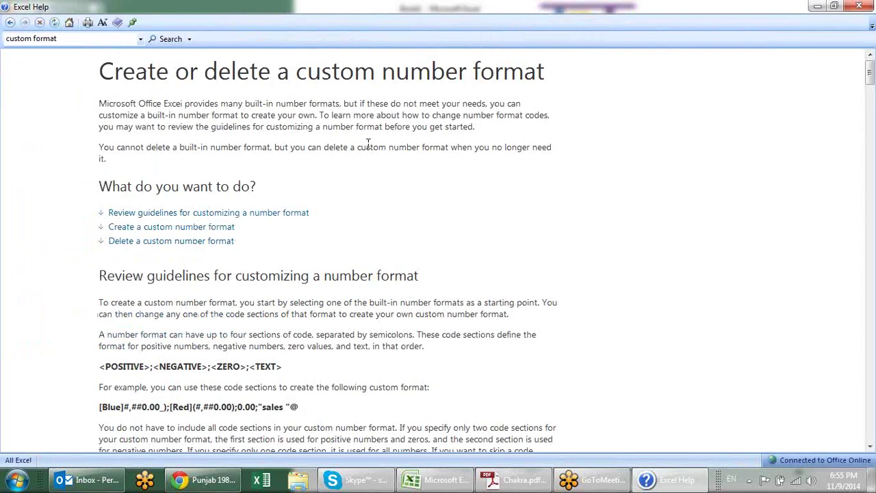
pyautogui.scroll(-5, 356, 152)
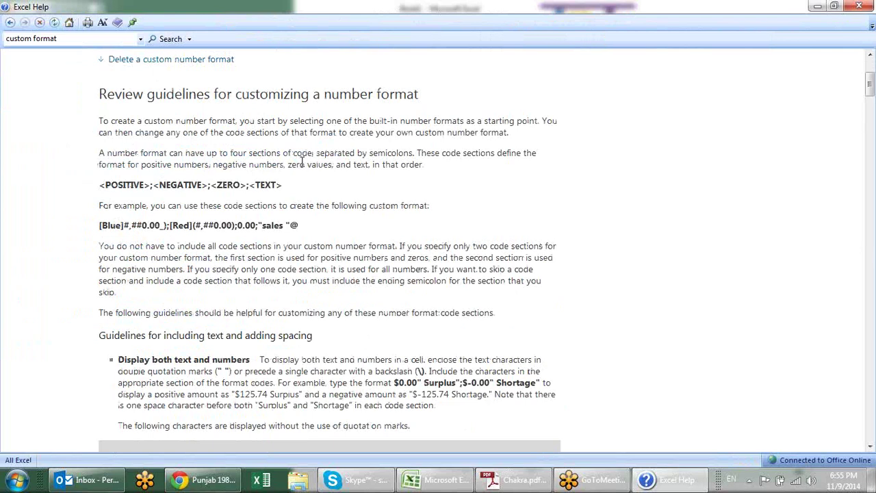
pyautogui.scroll(-2, 302, 160)
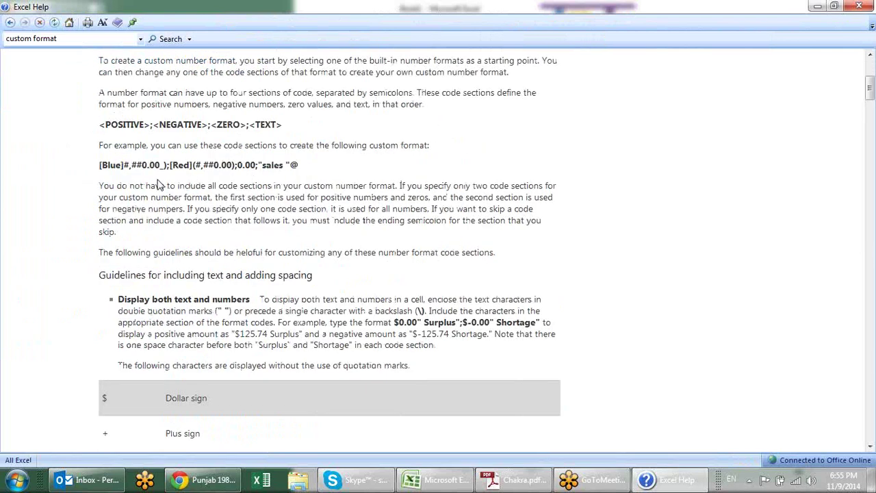
pyautogui.moveTo(147, 160); pyautogui.dragTo(214, 166)
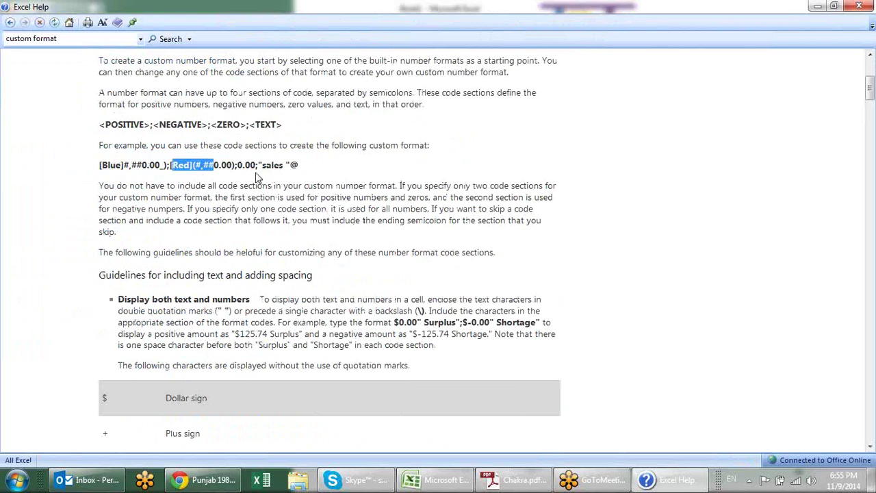
# Highlight entries in the literal-character table, including Right curly bracket and Greater-than sign.
pyautogui.scroll(-6, 254, 178)
pyautogui.scroll(-4, 254, 176)
pyautogui.scroll(-4, 257, 148)
pyautogui.scroll(-2, 257, 148)
pyautogui.scroll(-5, 256, 146)
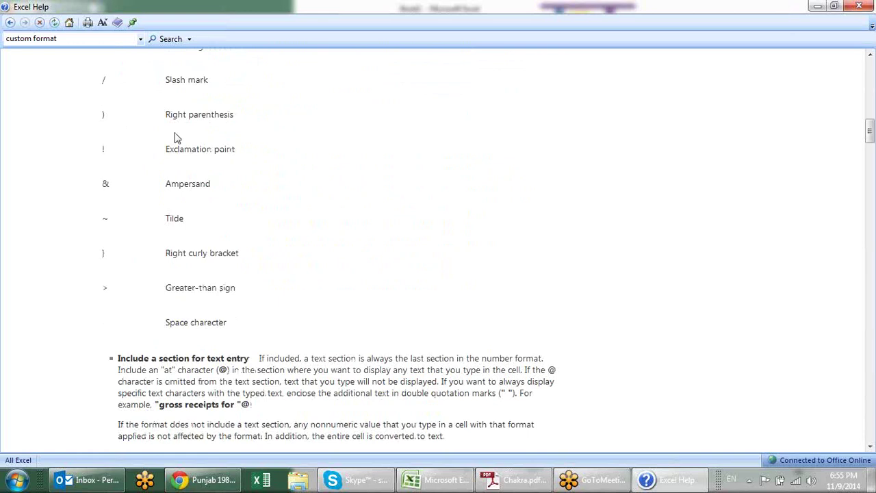
pyautogui.moveTo(171, 149); pyautogui.dragTo(215, 151)
pyautogui.tripleClick(186, 252)
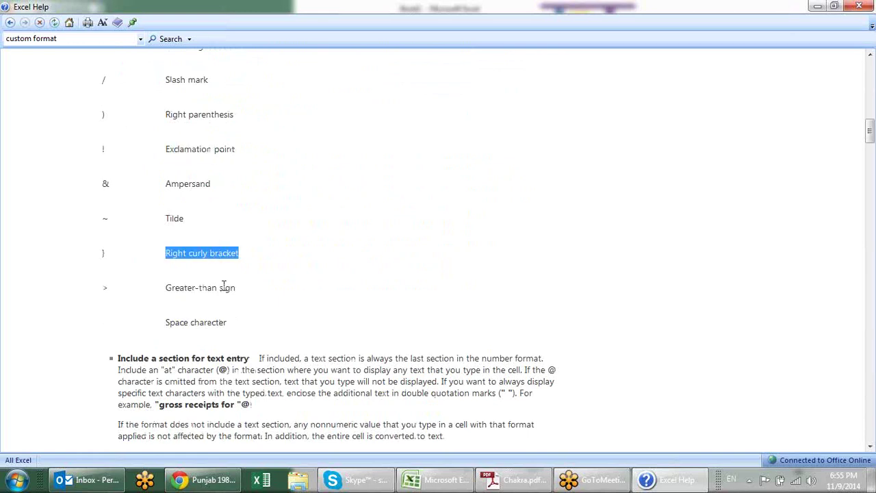
pyautogui.tripleClick(184, 290)
# Highlight the 8.9 zero-placeholder example and the # and ? digit placeholder symbols.
pyautogui.scroll(-3, 309, 258)
pyautogui.scroll(-2, 310, 255)
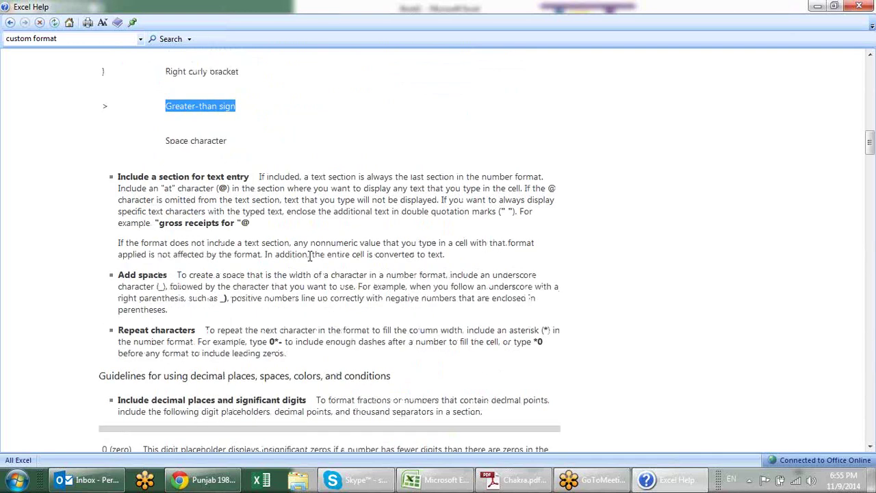
pyautogui.scroll(-2, 309, 253)
pyautogui.scroll(-2, 309, 251)
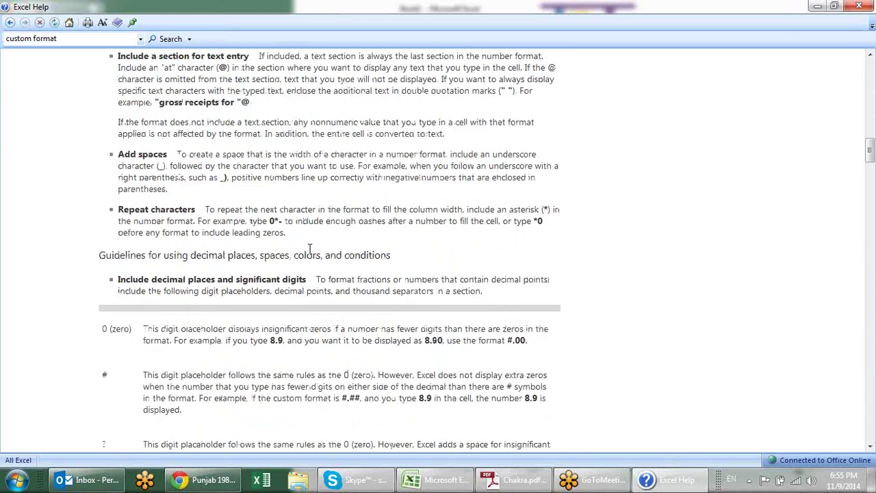
pyautogui.scroll(-2, 310, 248)
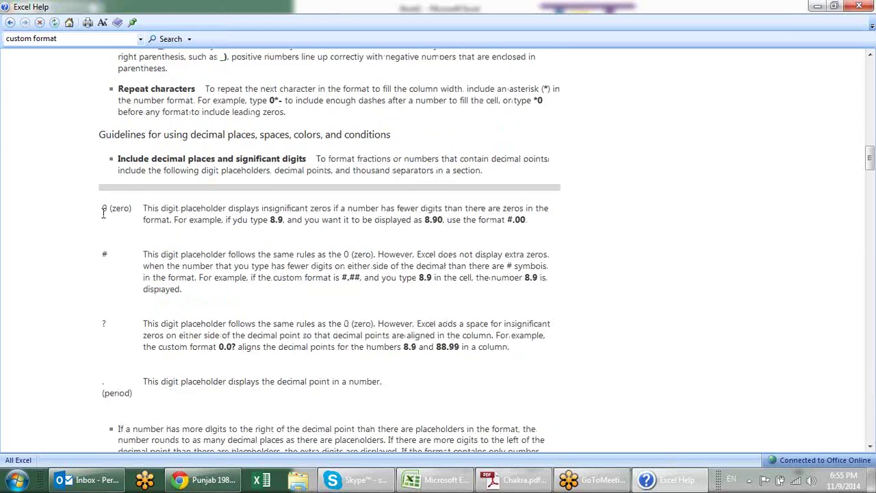
pyautogui.moveTo(103, 209); pyautogui.dragTo(137, 210)
pyautogui.moveTo(233, 220); pyautogui.dragTo(345, 220)
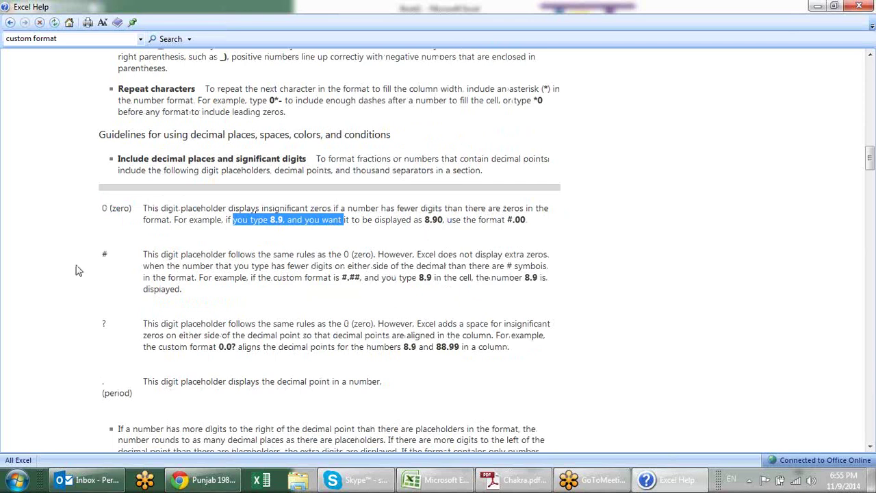
pyautogui.click(115, 258)
pyautogui.doubleClick(115, 259)
pyautogui.doubleClick(104, 325)
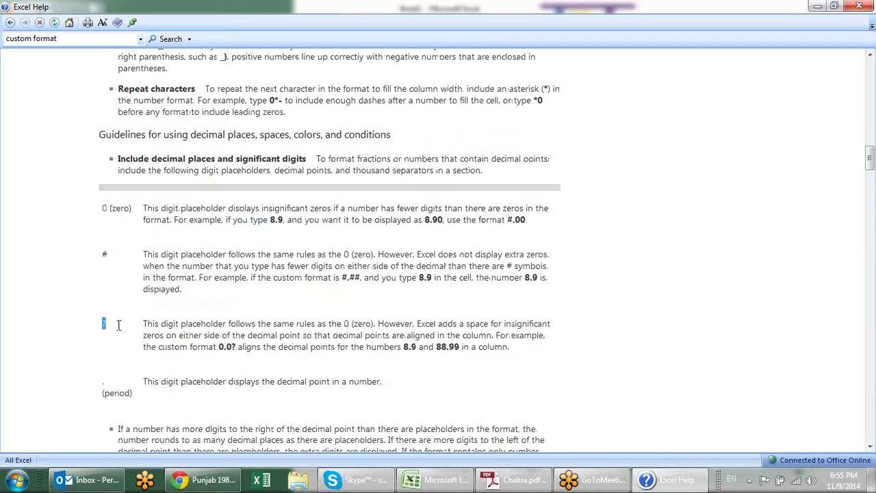
# Highlight the period placeholder and the example value 1234.59 displayed as 1234.6.
pyautogui.scroll(-1, 235, 245)
pyautogui.scroll(-4, 235, 245)
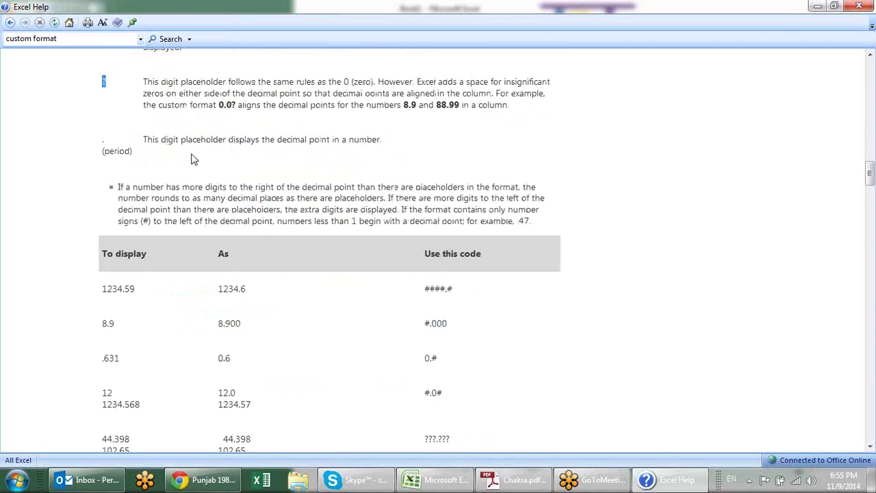
pyautogui.doubleClick(103, 148)
pyautogui.click(239, 165)
pyautogui.scroll(-3, 354, 174)
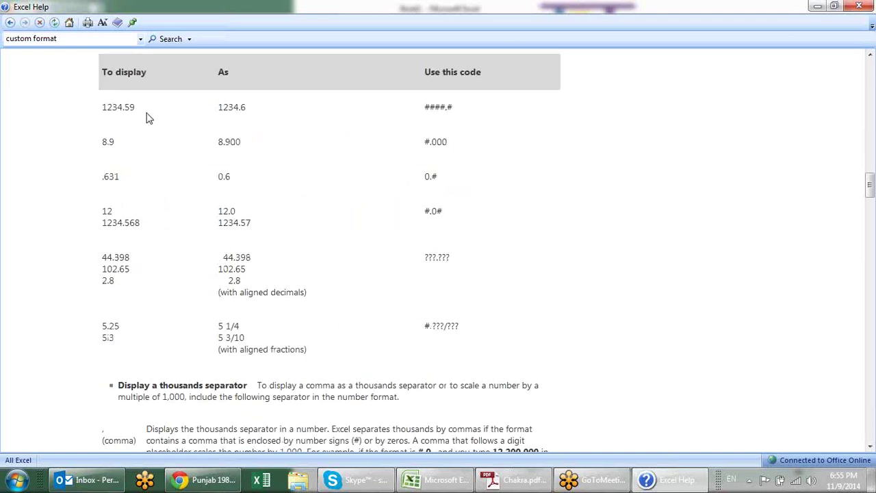
pyautogui.moveTo(104, 108); pyautogui.dragTo(147, 108)
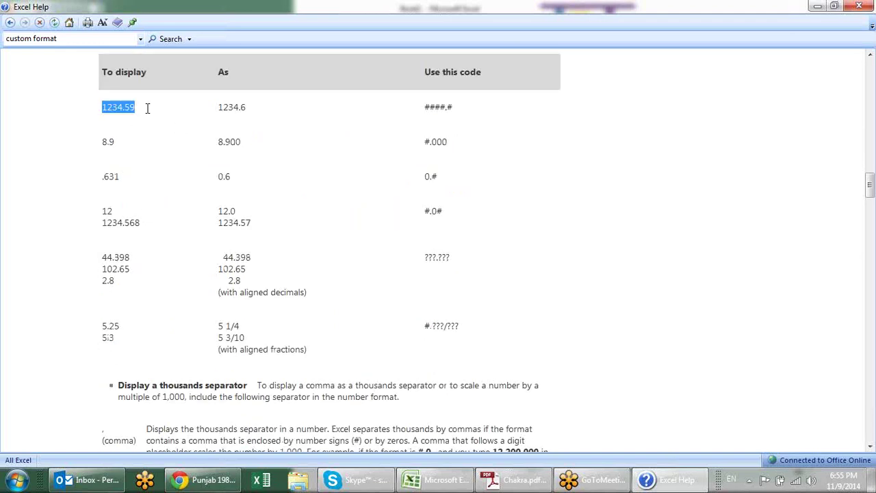
pyautogui.doubleClick(230, 108)
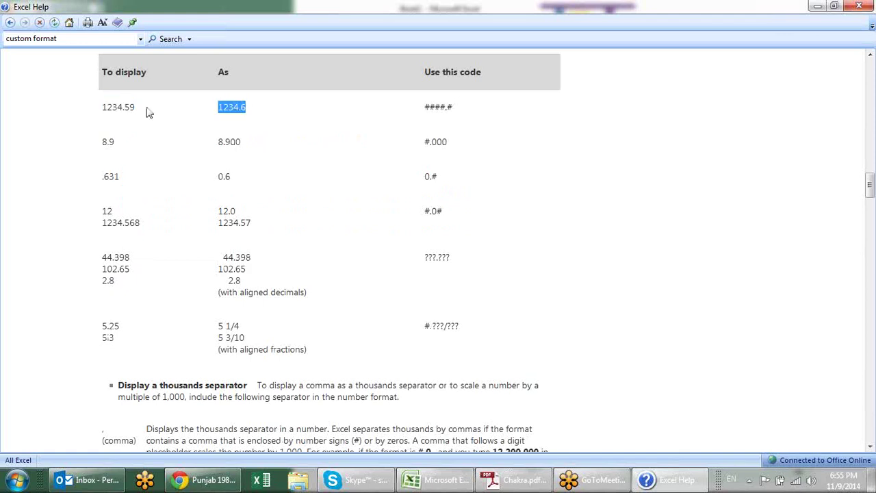
pyautogui.click(120, 143)
# Highlight the example codes #.000, 0.#, #.0#, ???.??? and # ???/??? and result 1234.57.
pyautogui.moveTo(419, 144); pyautogui.dragTo(446, 142)
pyautogui.click(100, 186)
pyautogui.moveTo(423, 177); pyautogui.dragTo(438, 177)
pyautogui.click(228, 216)
pyautogui.doubleClick(228, 219)
pyautogui.moveTo(426, 211); pyautogui.dragTo(445, 212)
pyautogui.click(430, 256)
pyautogui.moveTo(425, 257); pyautogui.dragTo(450, 257)
pyautogui.moveTo(425, 326); pyautogui.dragTo(458, 326)
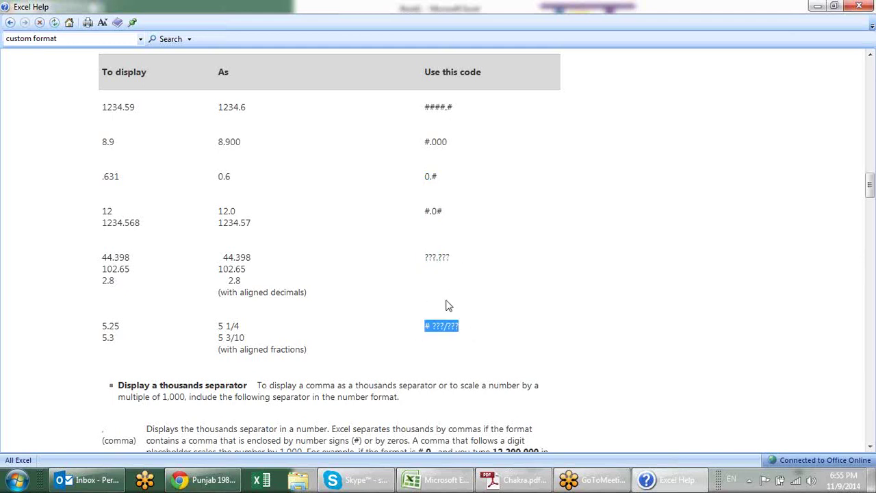
# Scroll to the conditions section and highlight the [Red][<=100];[Blue][>100] example format.
pyautogui.scroll(-5, 425, 253)
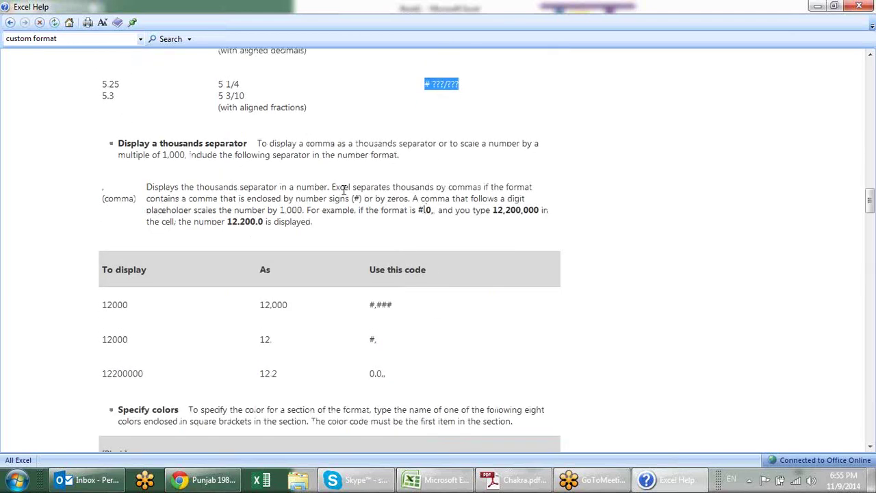
pyautogui.scroll(-3, 230, 178)
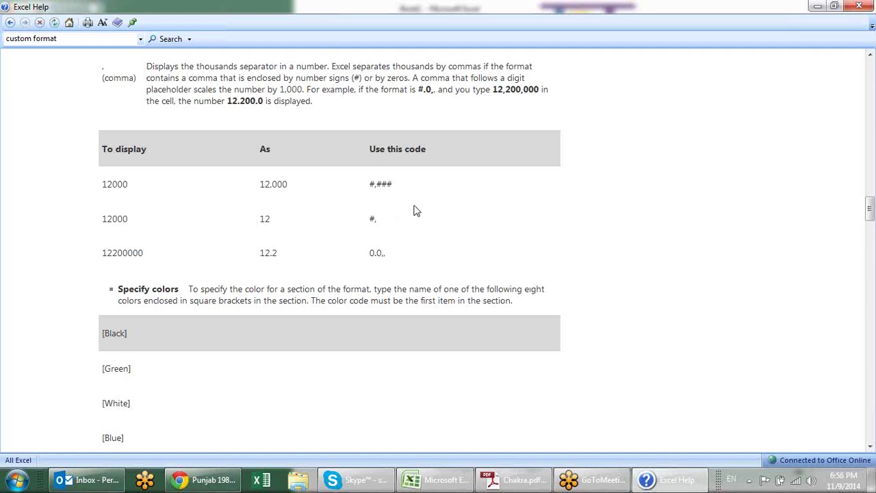
pyautogui.scroll(-4, 400, 222)
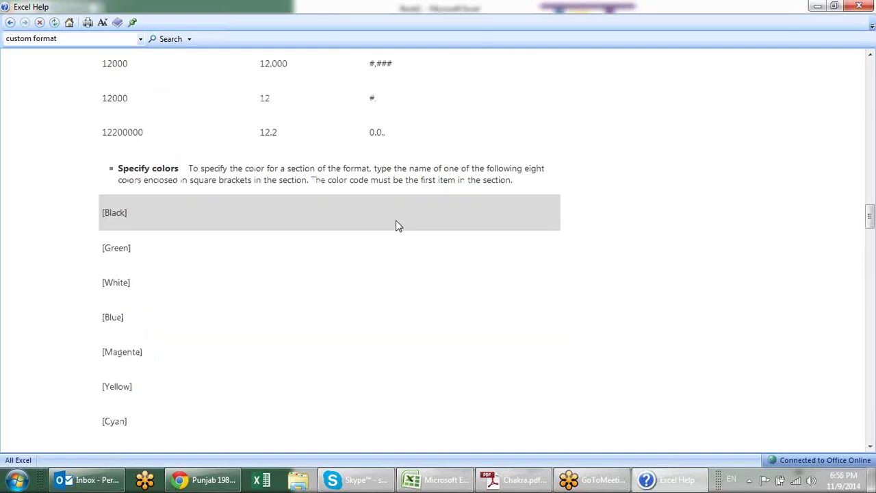
pyautogui.scroll(-3, 340, 169)
pyautogui.scroll(-5, 341, 169)
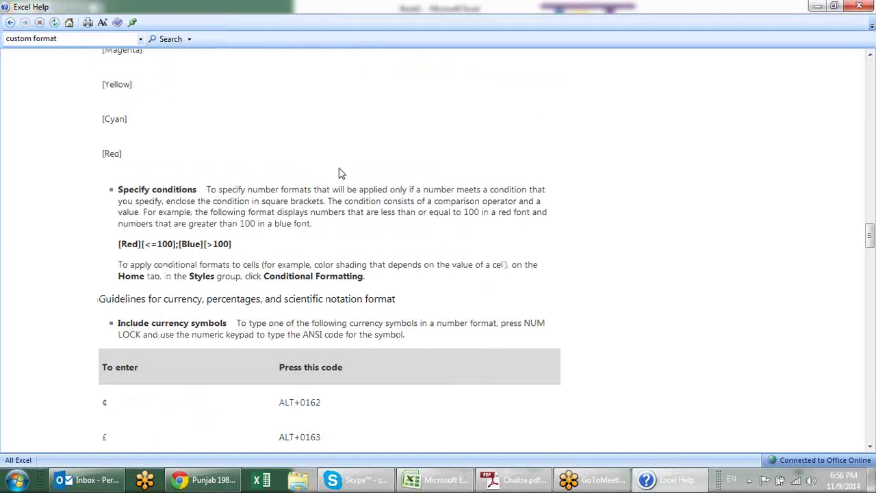
pyautogui.scroll(-4, 340, 169)
pyautogui.moveTo(120, 122); pyautogui.dragTo(232, 124)
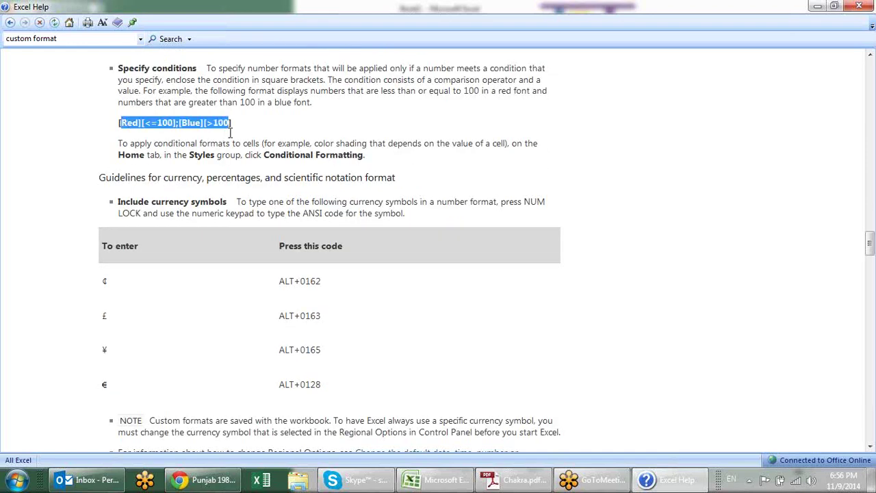
# Scroll to the date codes and highlight the month codes m, mm and mmm.
pyautogui.scroll(-2, 301, 175)
pyautogui.scroll(-2, 302, 177)
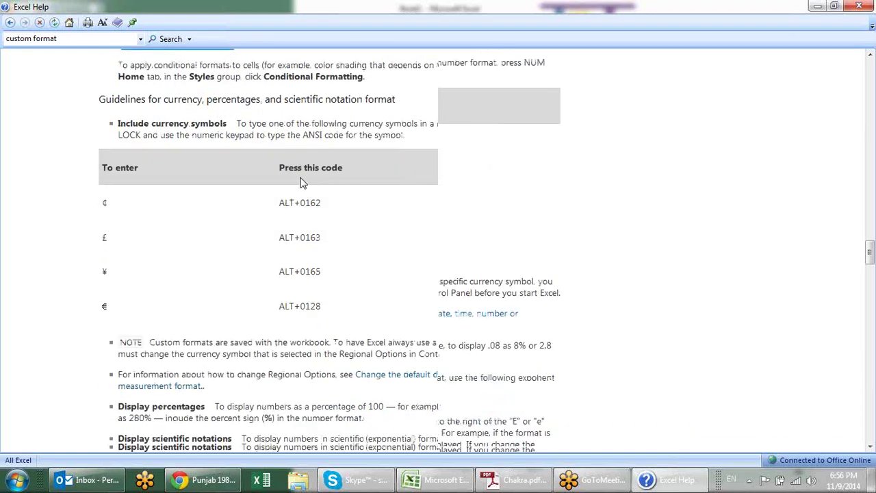
pyautogui.scroll(-3, 303, 179)
pyautogui.scroll(-3, 303, 183)
pyautogui.scroll(-3, 304, 183)
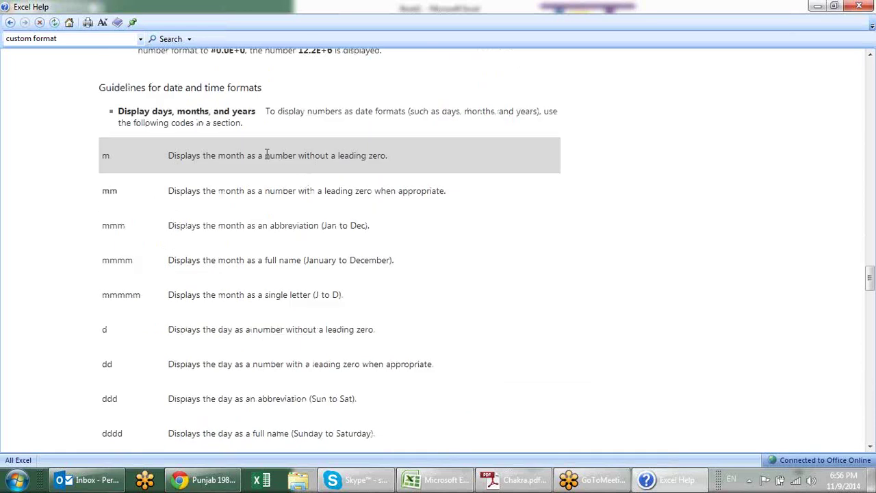
pyautogui.scroll(-2, 267, 156)
pyautogui.doubleClick(109, 94)
pyautogui.doubleClick(108, 130)
pyautogui.doubleClick(103, 166)
# Highlight the months range 1–12, then read on to the create and delete custom format steps.
pyautogui.scroll(-6, 182, 175)
pyautogui.scroll(-2, 235, 195)
pyautogui.scroll(-6, 253, 140)
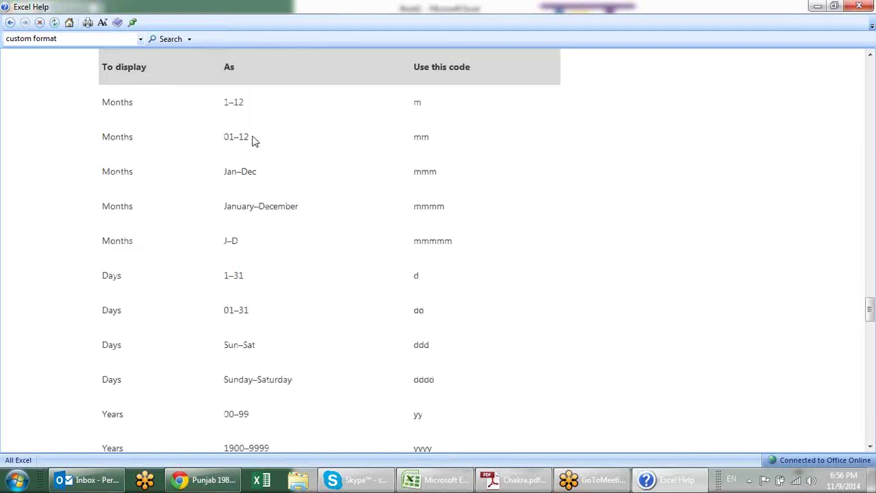
pyautogui.moveTo(222, 103); pyautogui.dragTo(266, 104)
pyautogui.scroll(-2, 319, 307)
pyautogui.scroll(-4, 338, 274)
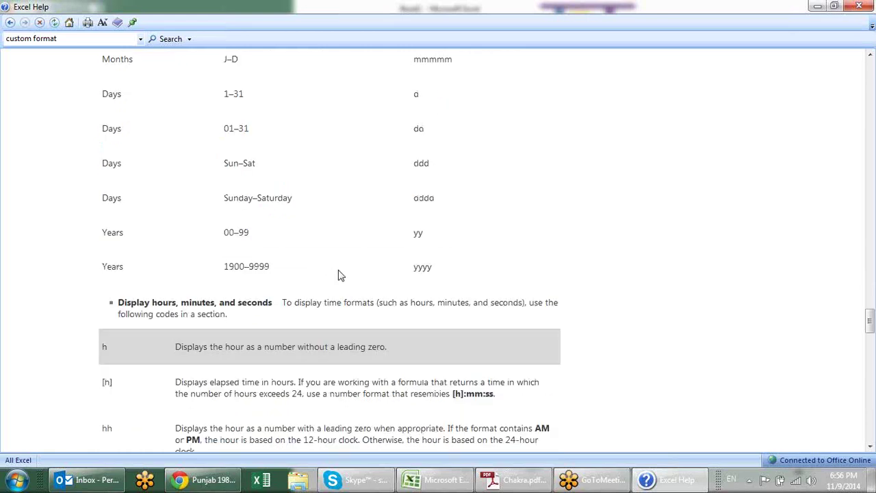
pyautogui.scroll(-5, 342, 274)
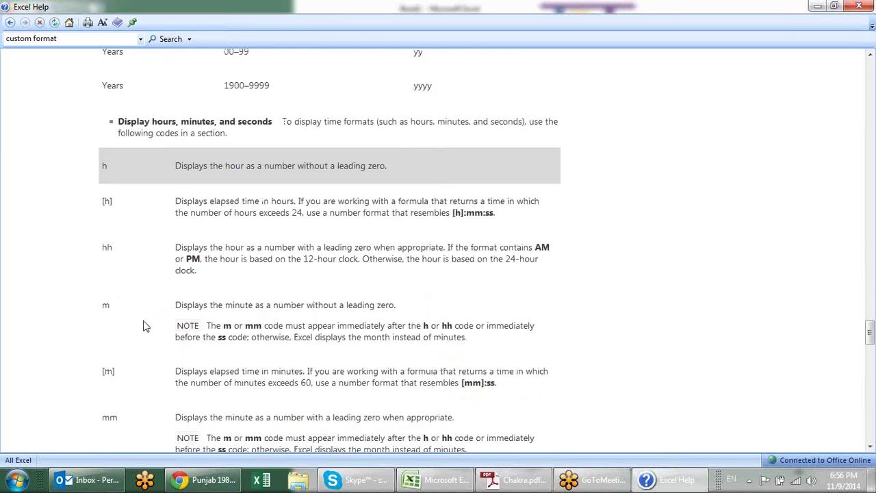
pyautogui.scroll(-2, 147, 326)
pyautogui.scroll(-3, 156, 326)
pyautogui.scroll(-3, 156, 327)
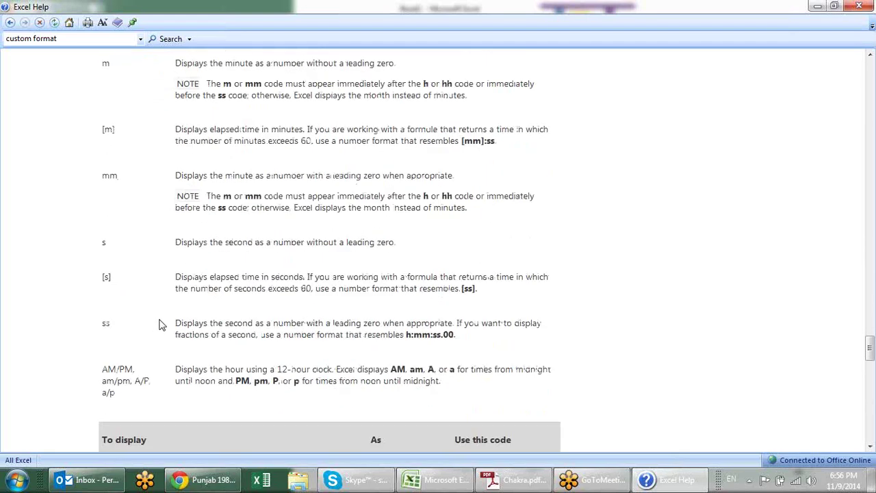
pyautogui.scroll(-7, 228, 305)
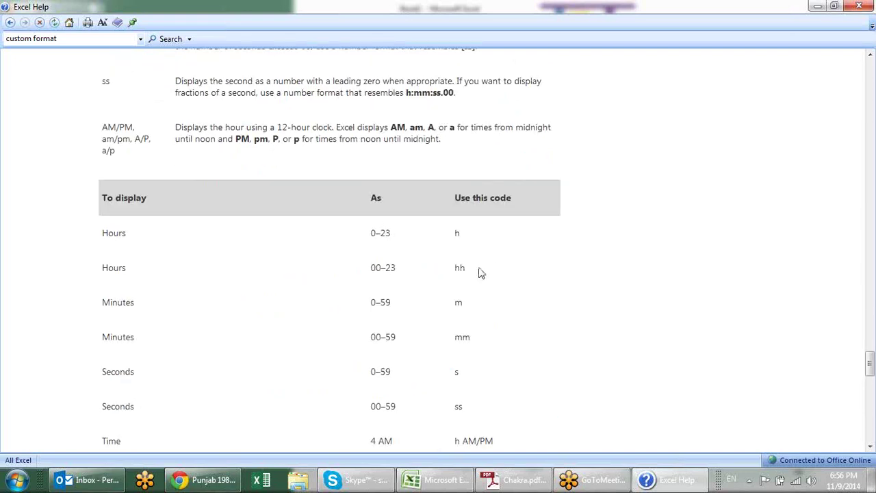
pyautogui.scroll(-7, 454, 325)
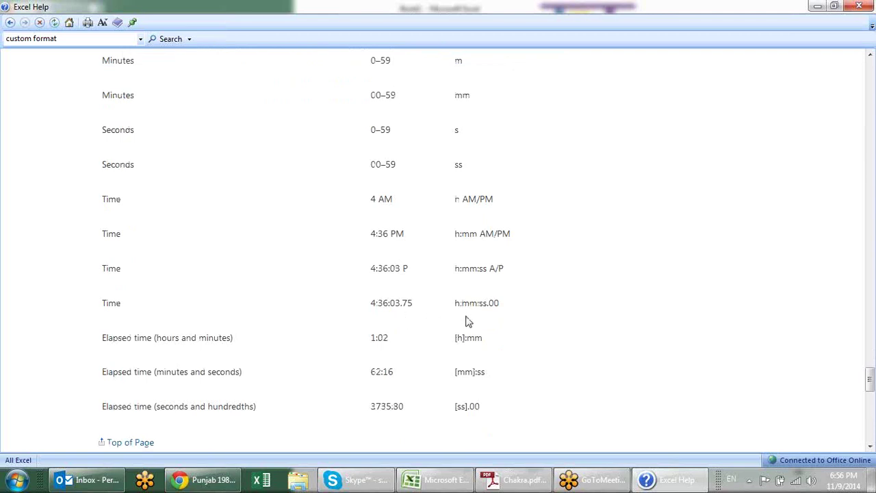
pyautogui.scroll(-3, 469, 321)
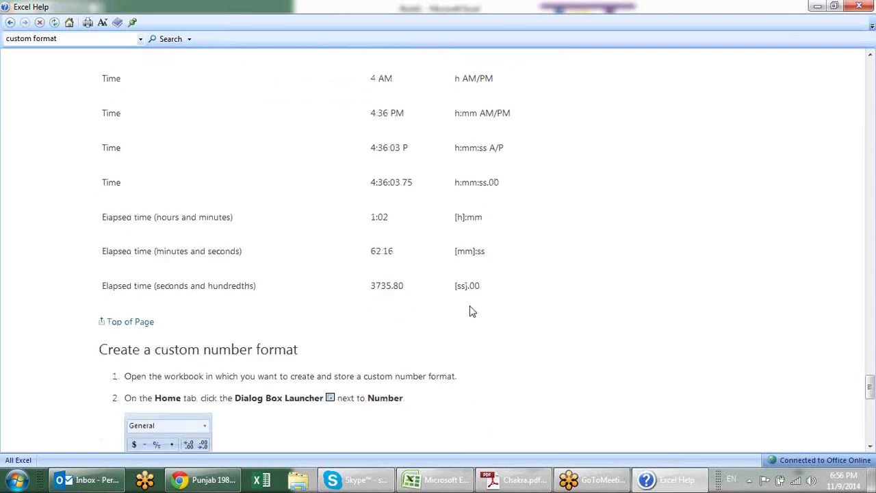
pyautogui.scroll(-3, 468, 309)
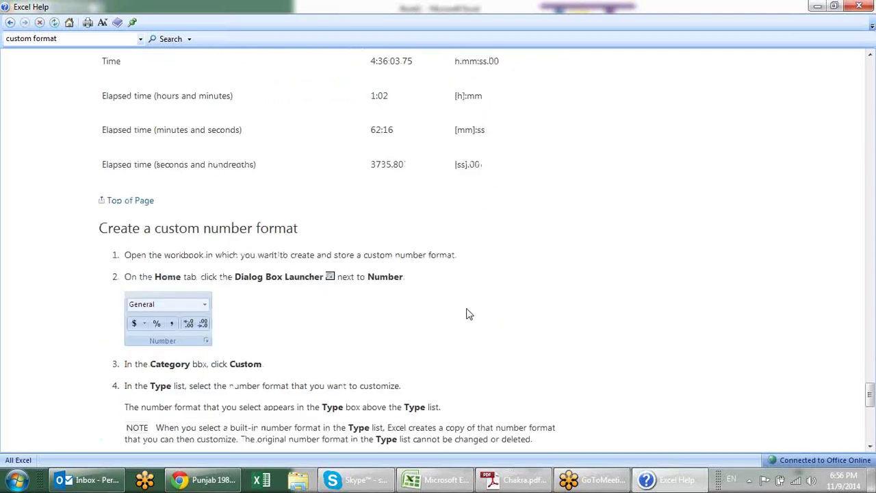
pyautogui.scroll(-3, 469, 314)
pyautogui.scroll(-3, 471, 304)
pyautogui.scroll(-4, 473, 299)
pyautogui.scroll(-3, 472, 294)
# Close the Help article, select cell G9, then close Excel without saving Book1.
pyautogui.click(859, 6)
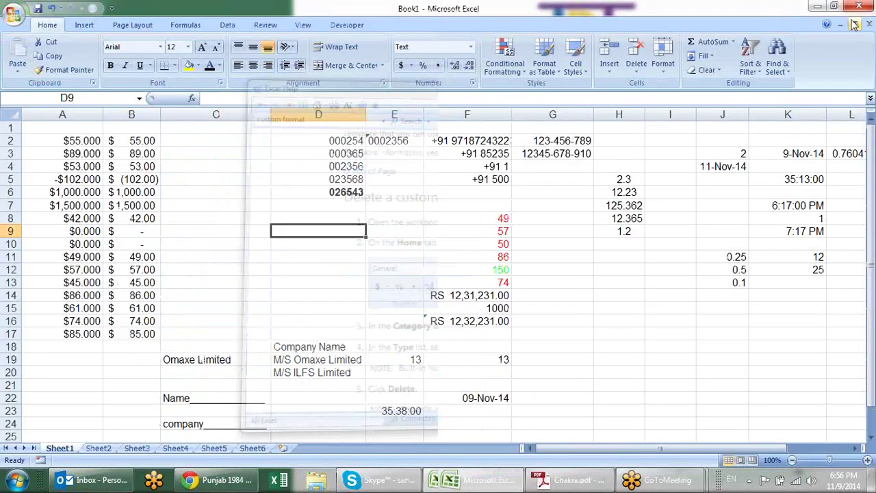
pyautogui.click(585, 230)
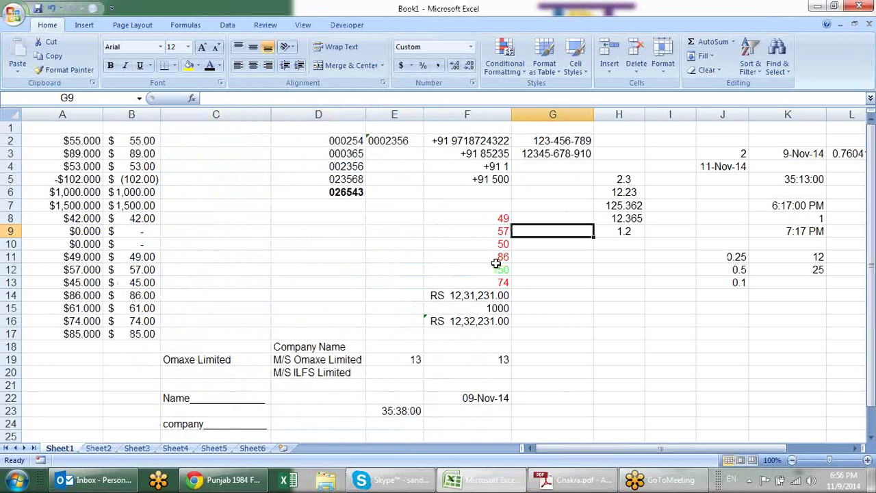
pyautogui.click(859, 8)
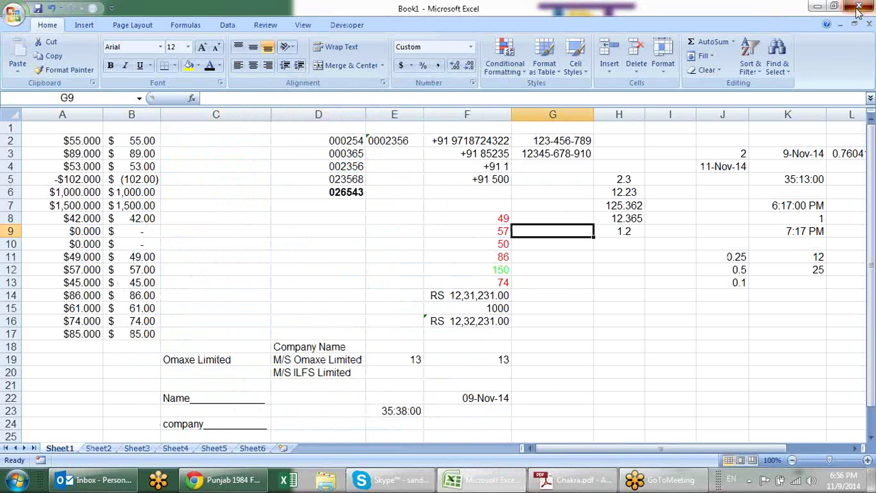
pyautogui.click(440, 272)
# Close the empty Excel window and bring the Skype conversation to the front.
pyautogui.click(856, 7)
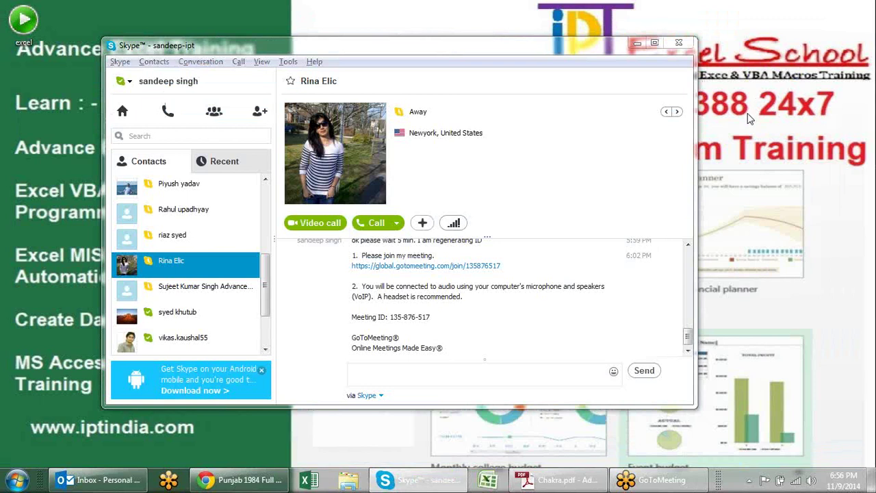
pyautogui.click(586, 160)
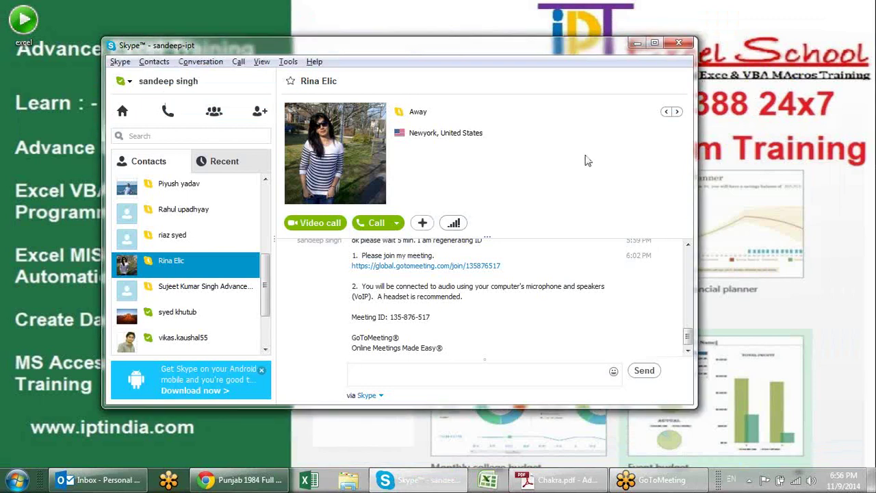